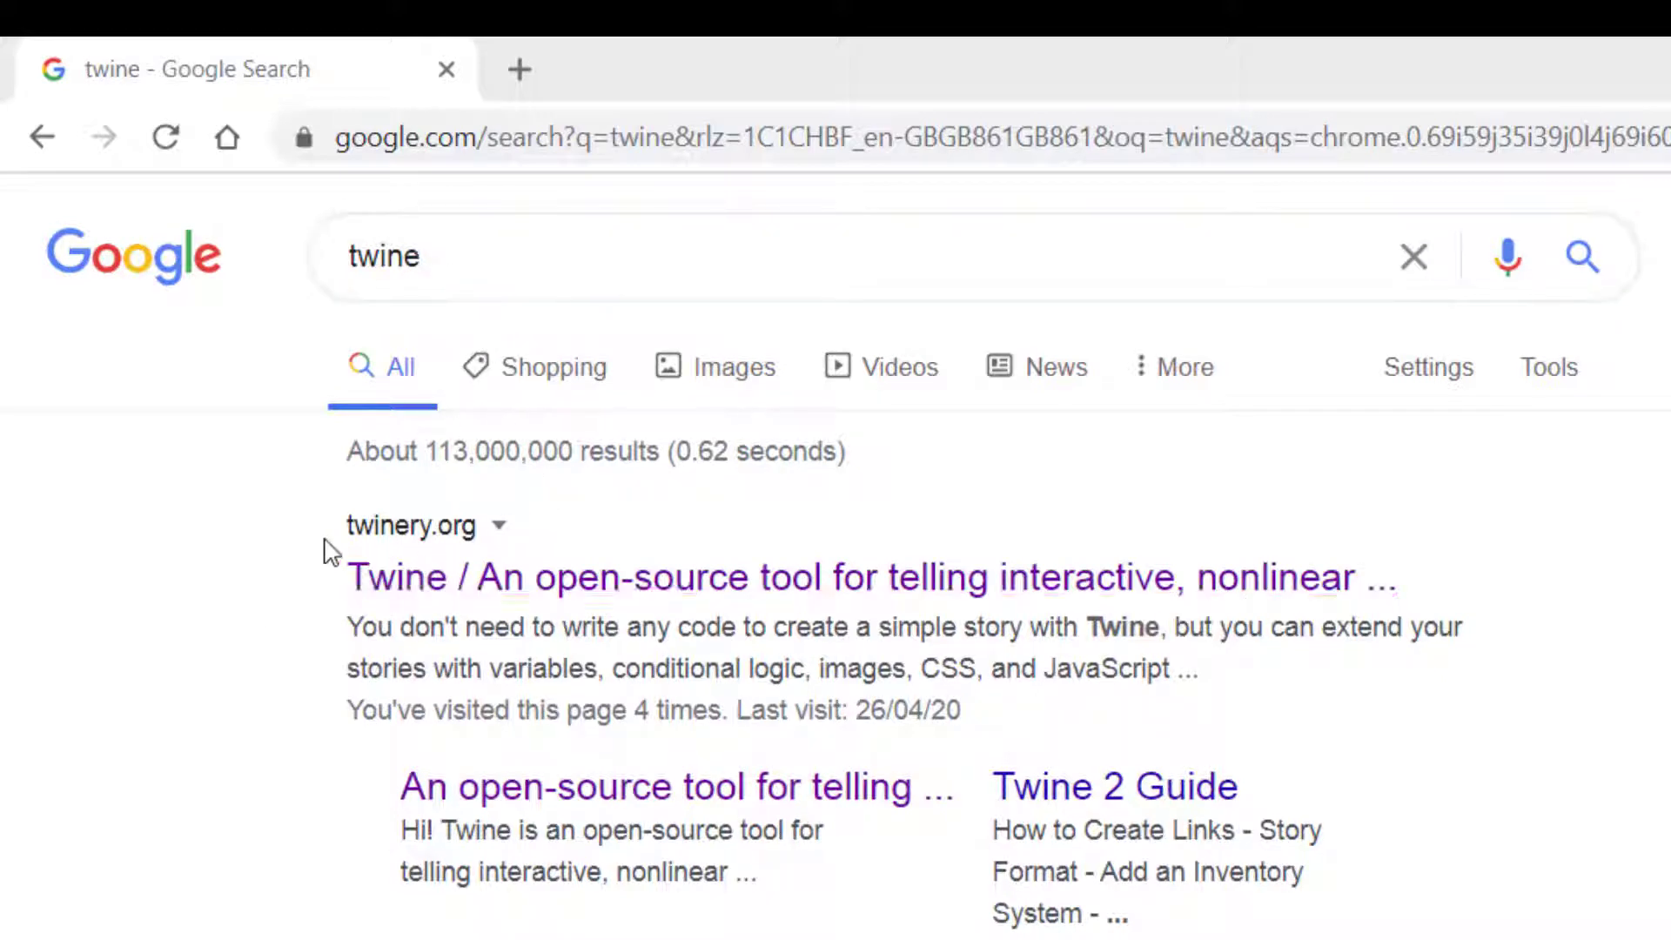
Step: Open the Twine site from the search results, start the online version and skip the introduction
left_click(540, 596)
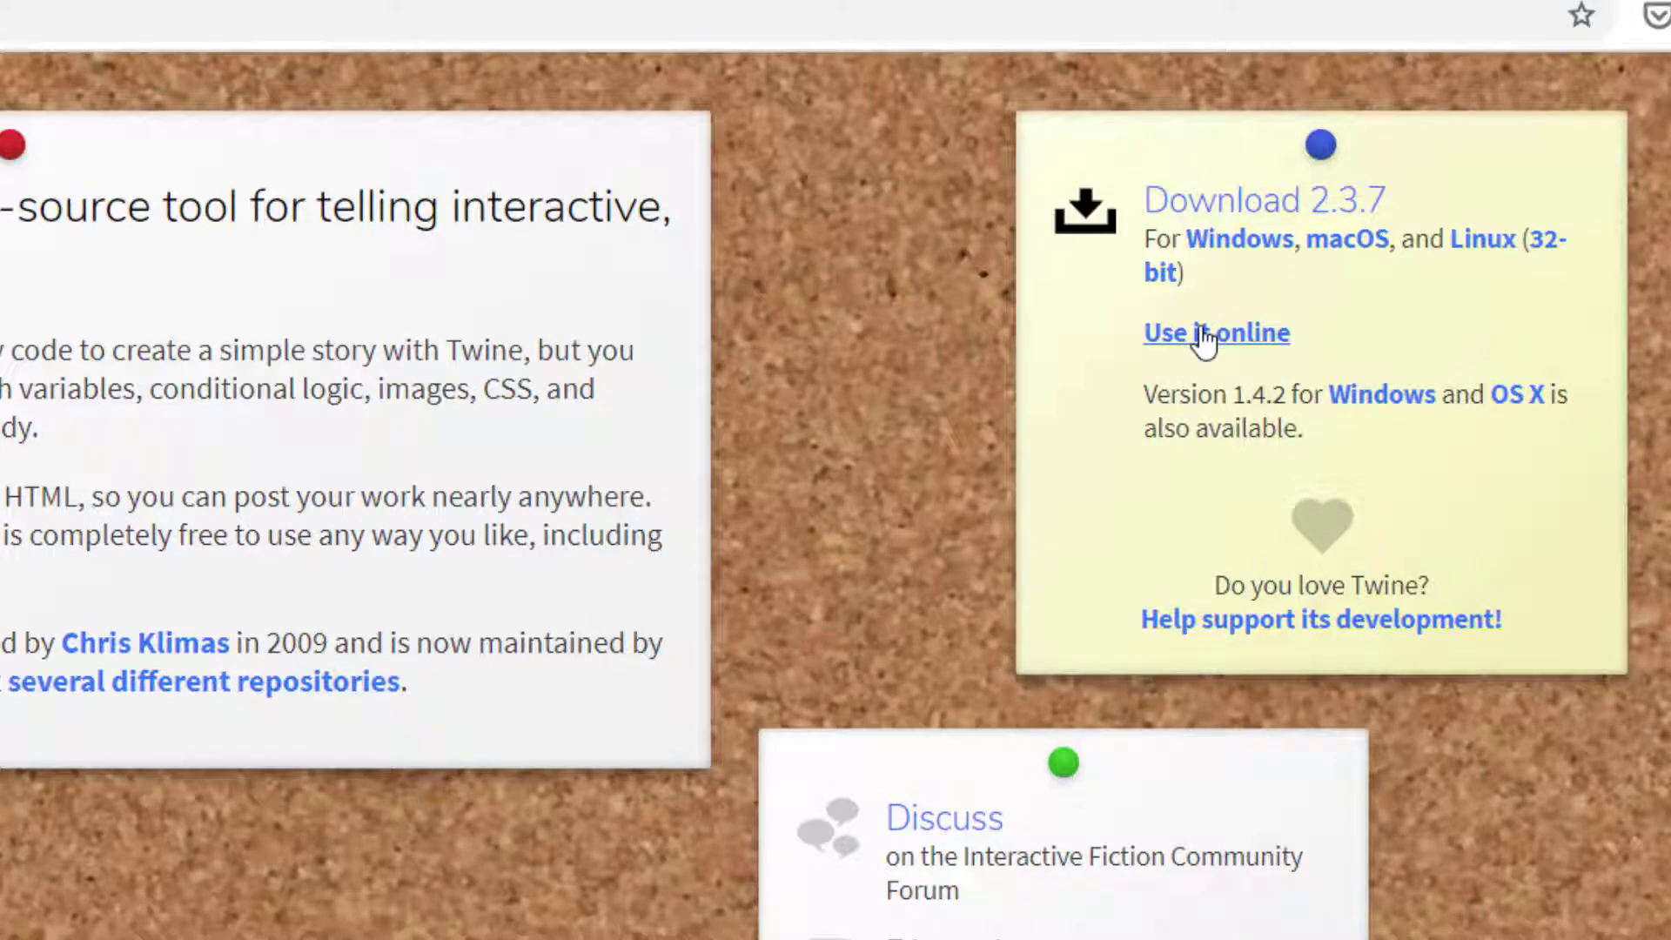
left_click(1204, 339)
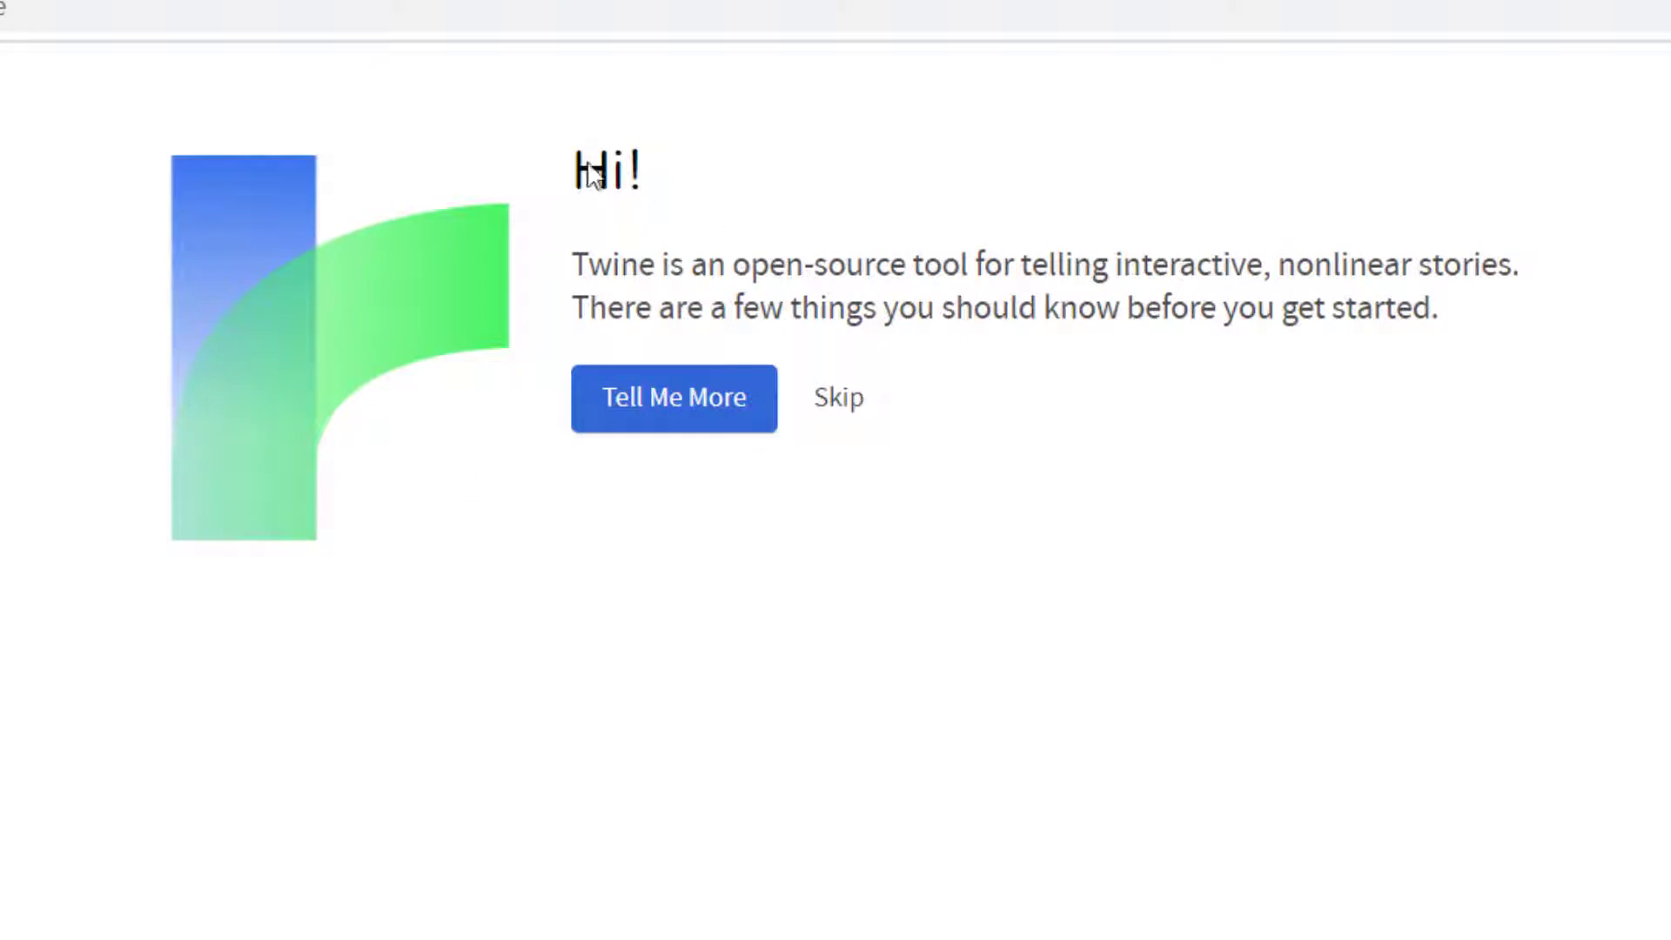
left_click(835, 402)
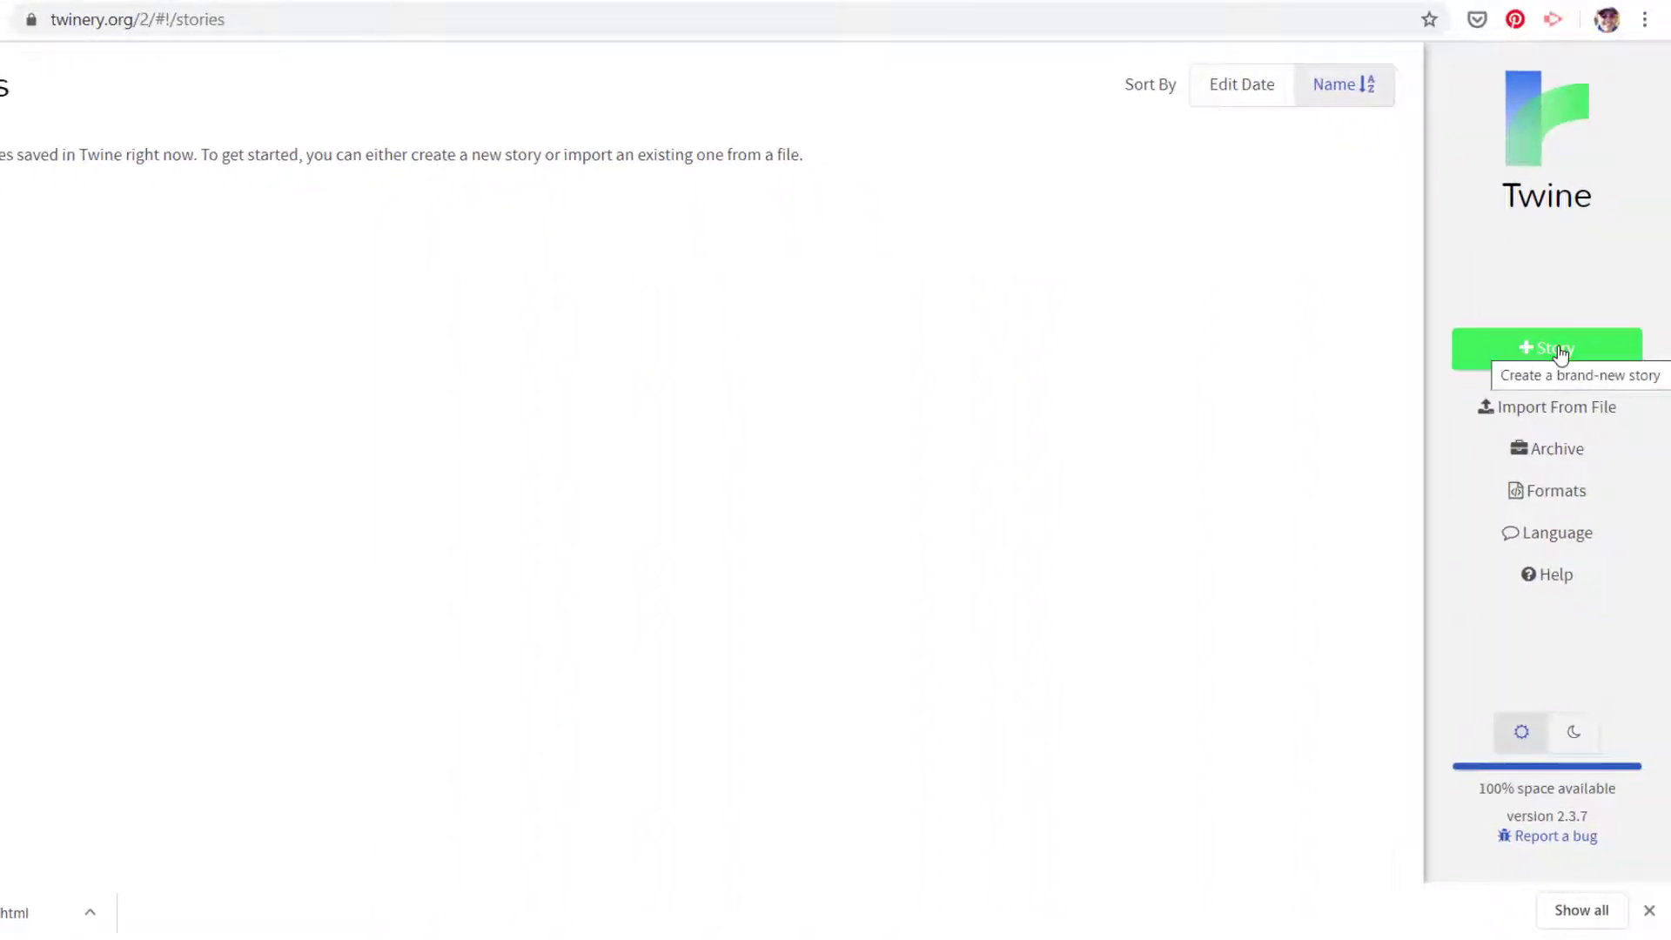
Step: Create a new story named "The Storm"
left_click(1559, 352)
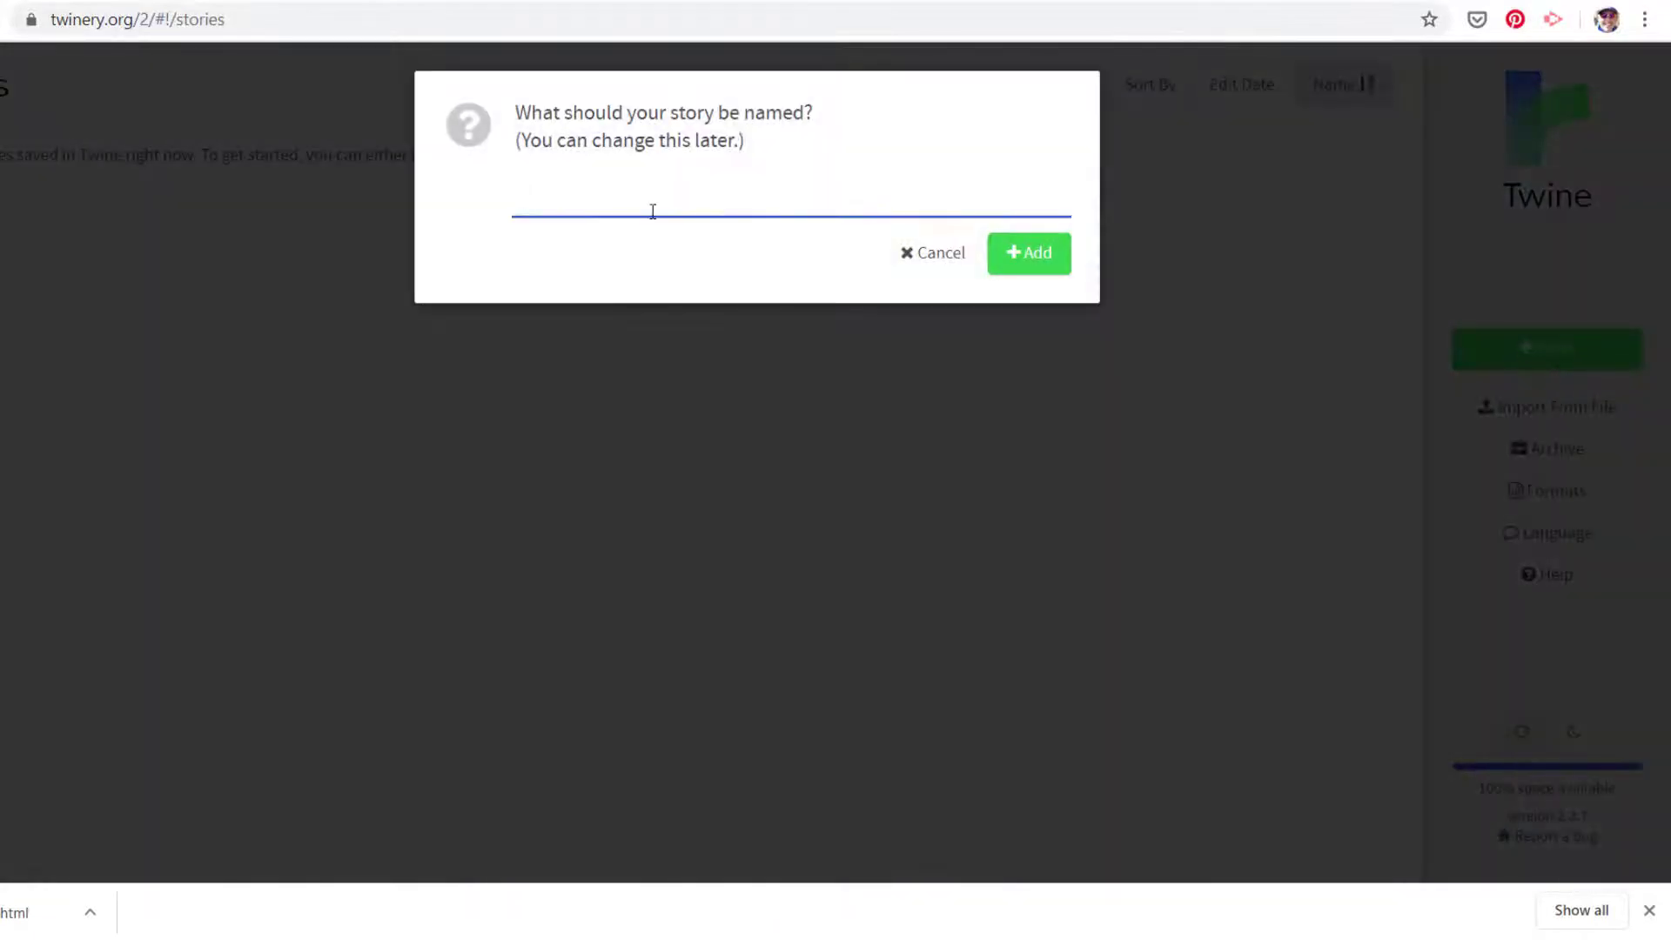
type("The Storm")
left_click(1049, 266)
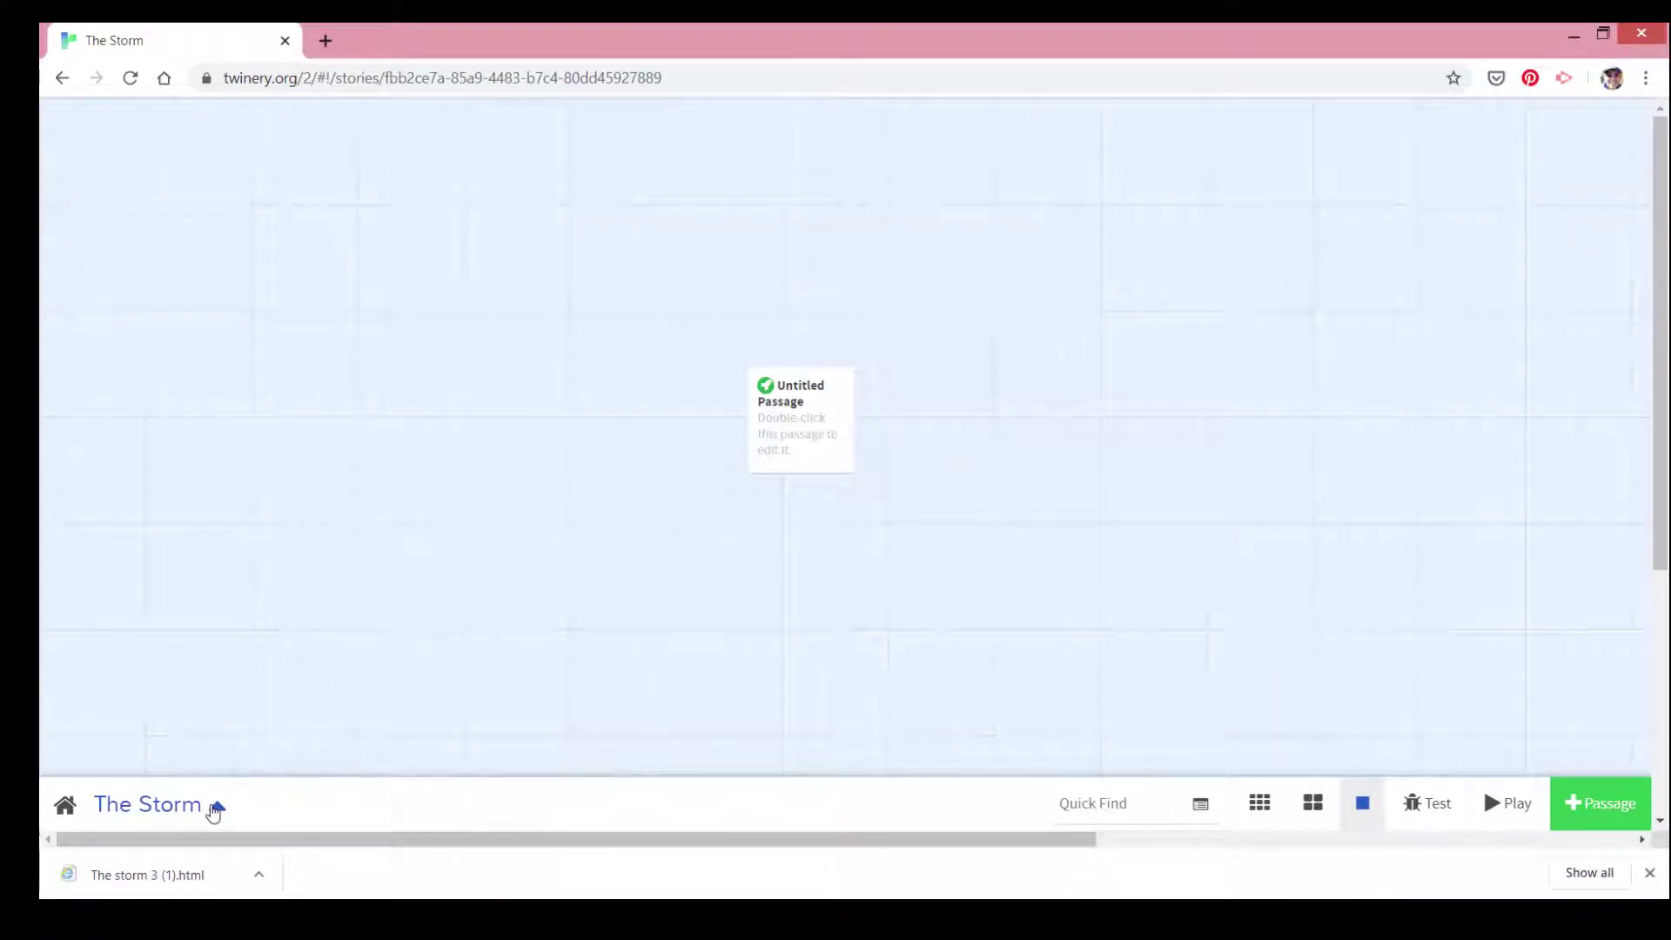
Step: Turn on Snap to Grid for the story and move the untitled passage toward the left side of the story map
left_click(213, 808)
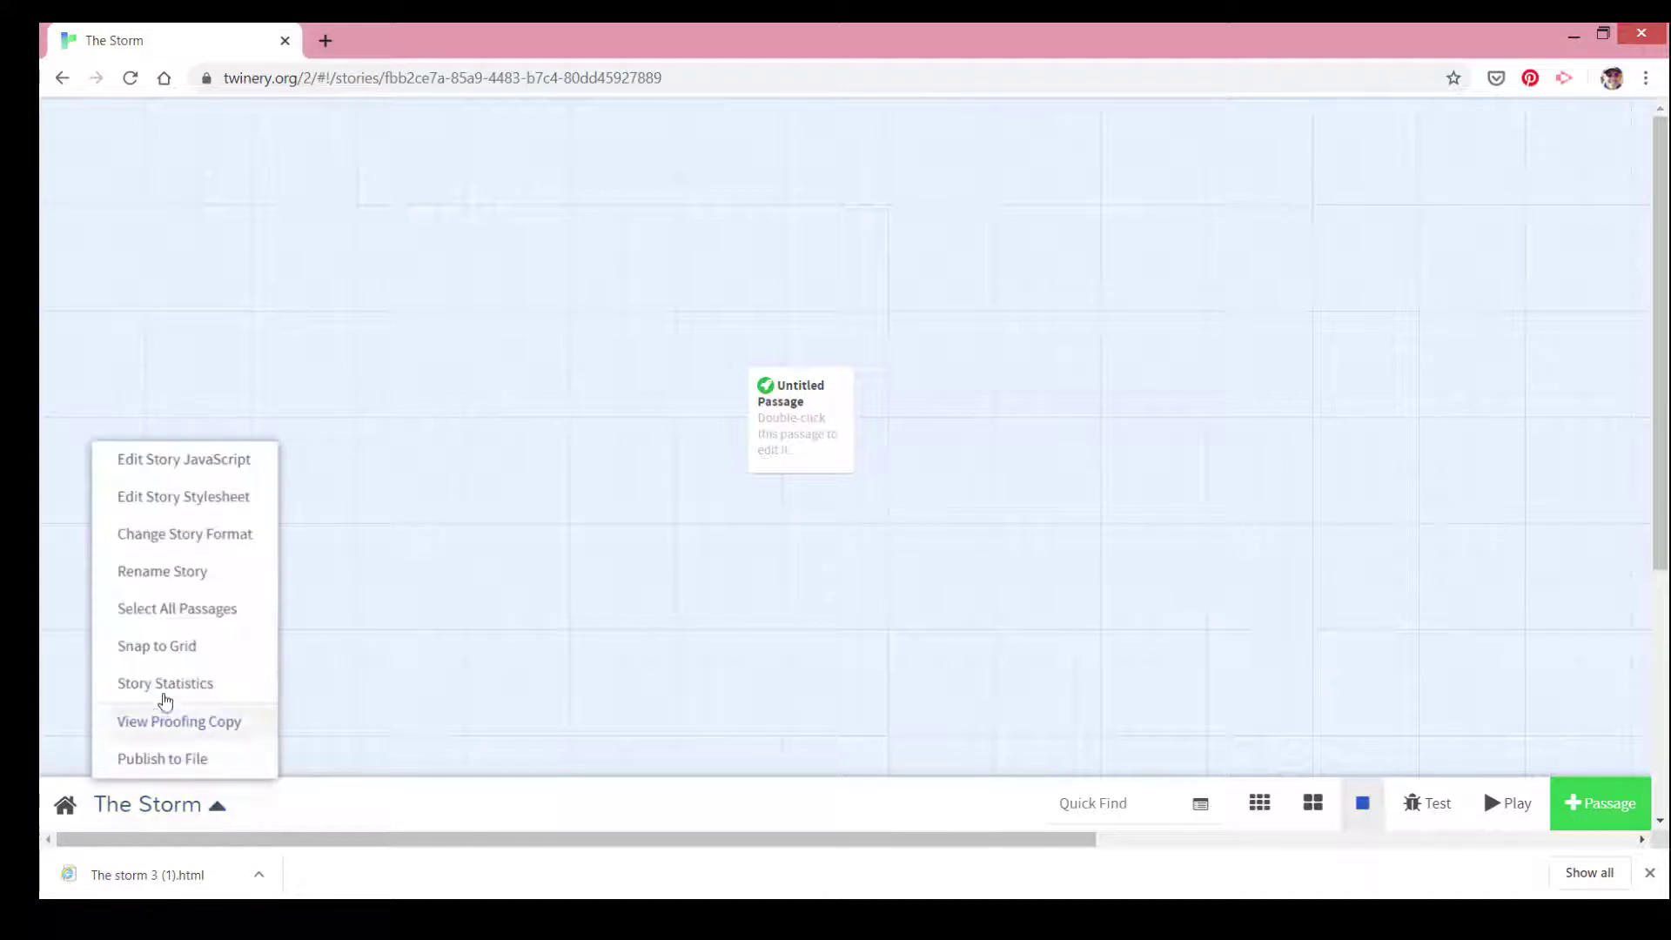
left_click(171, 660)
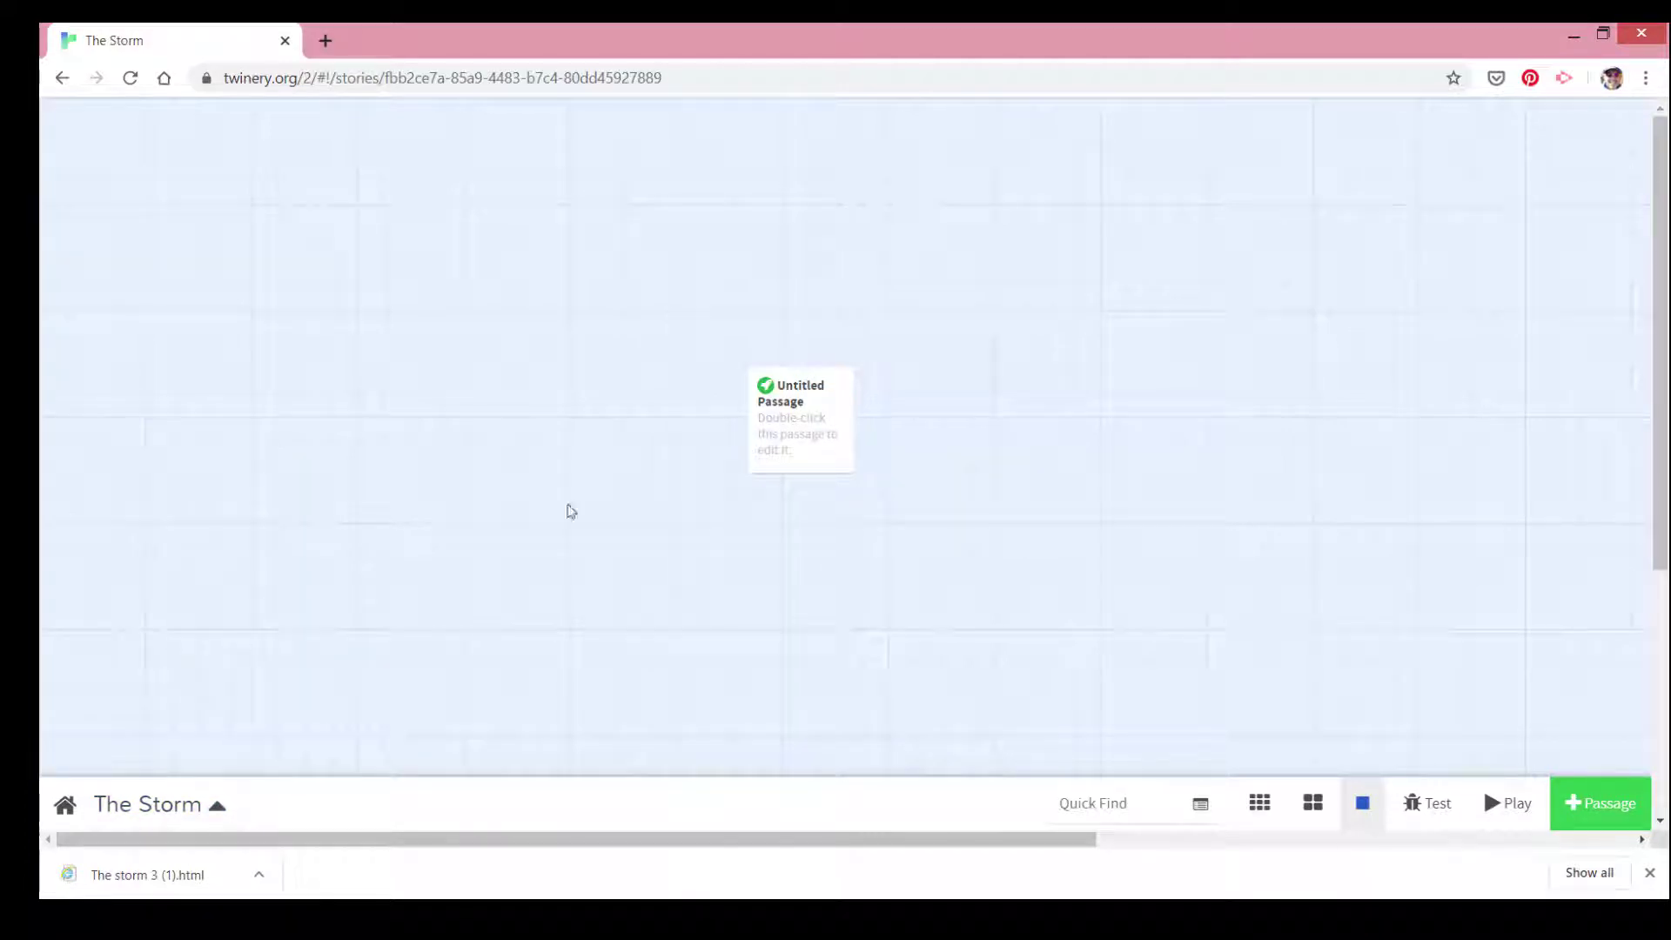
left_click_drag(827, 440, 334, 482)
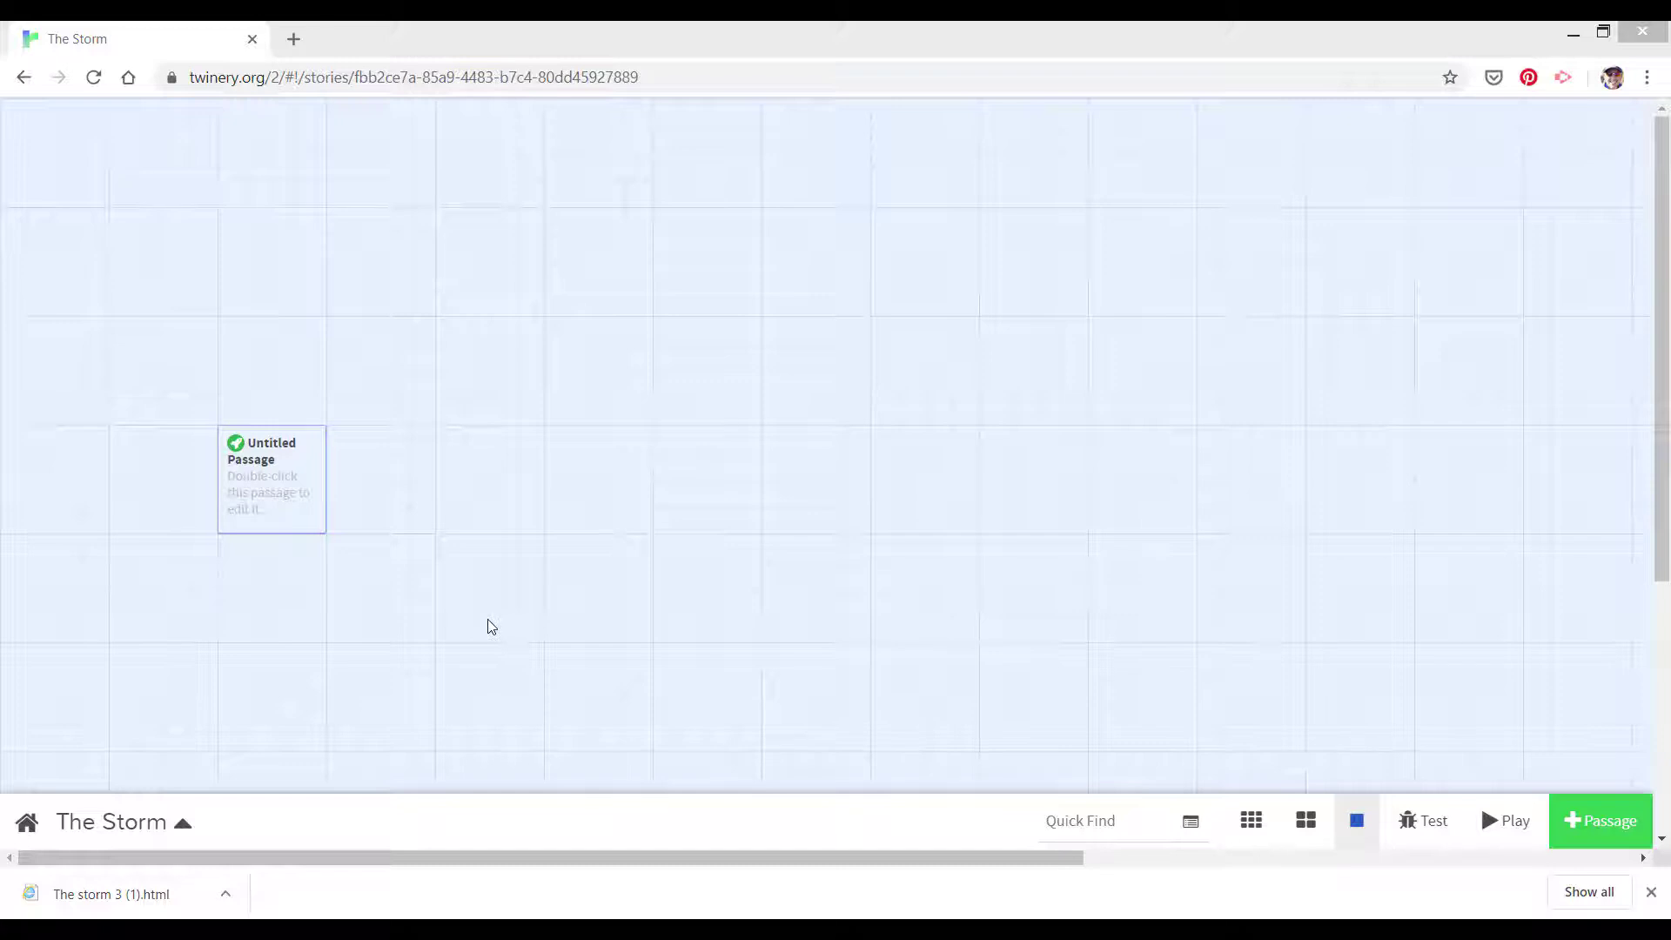
Step: Open the untitled passage for editing and rename it "The Storm"
mouse_move(272, 439)
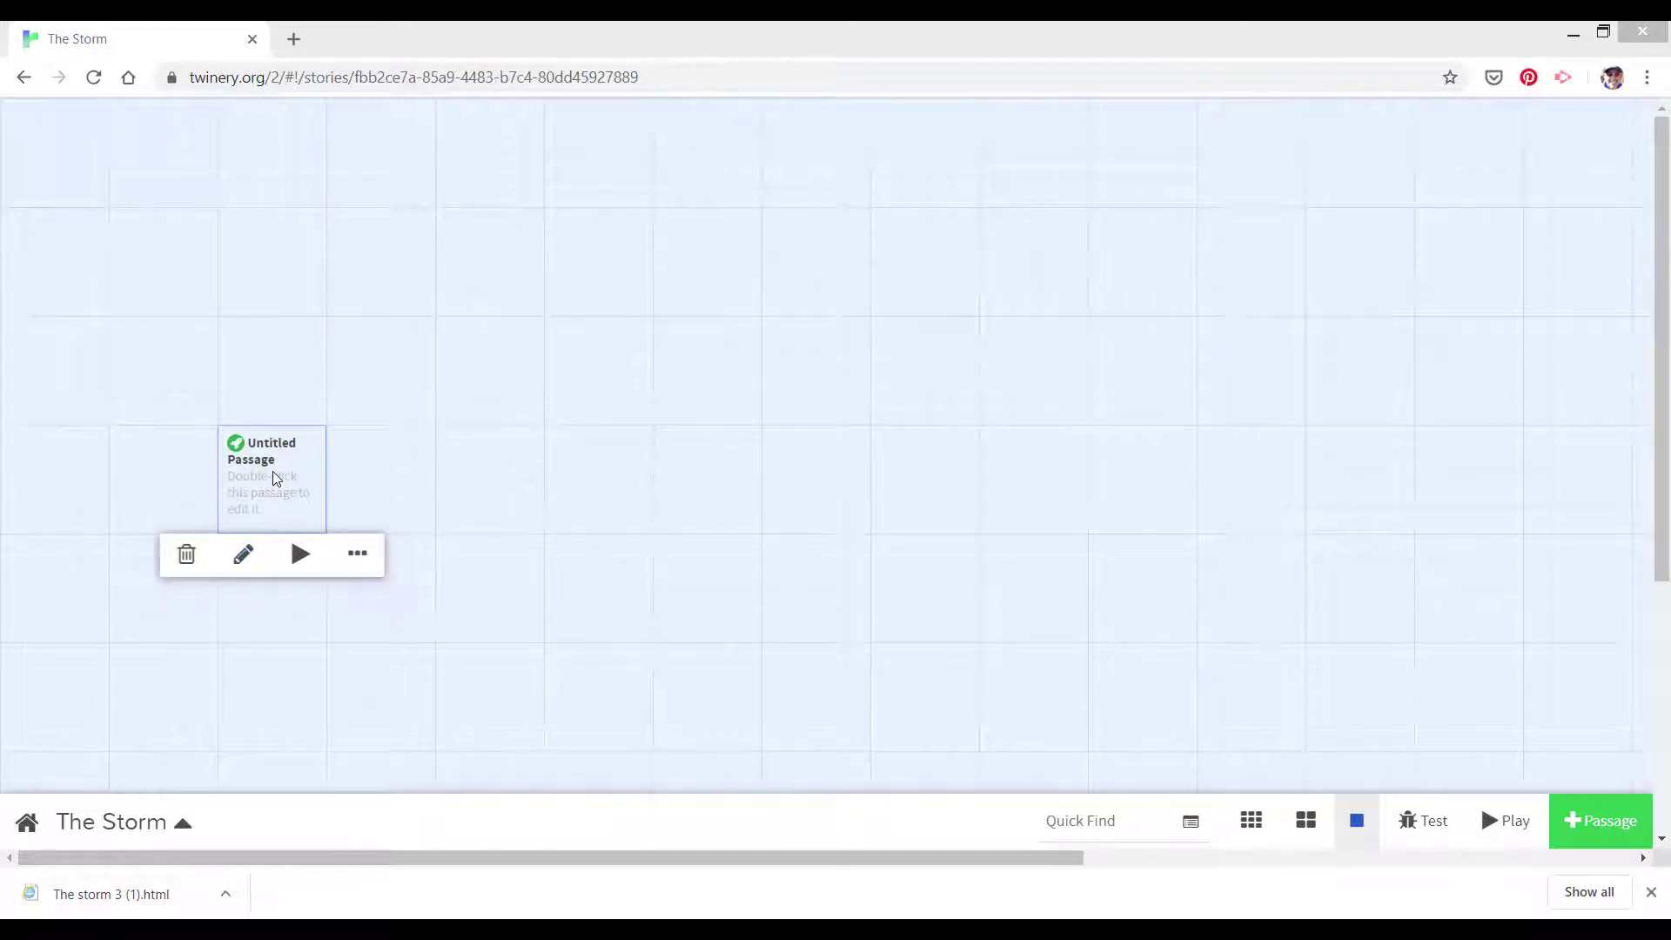
left_click(243, 554)
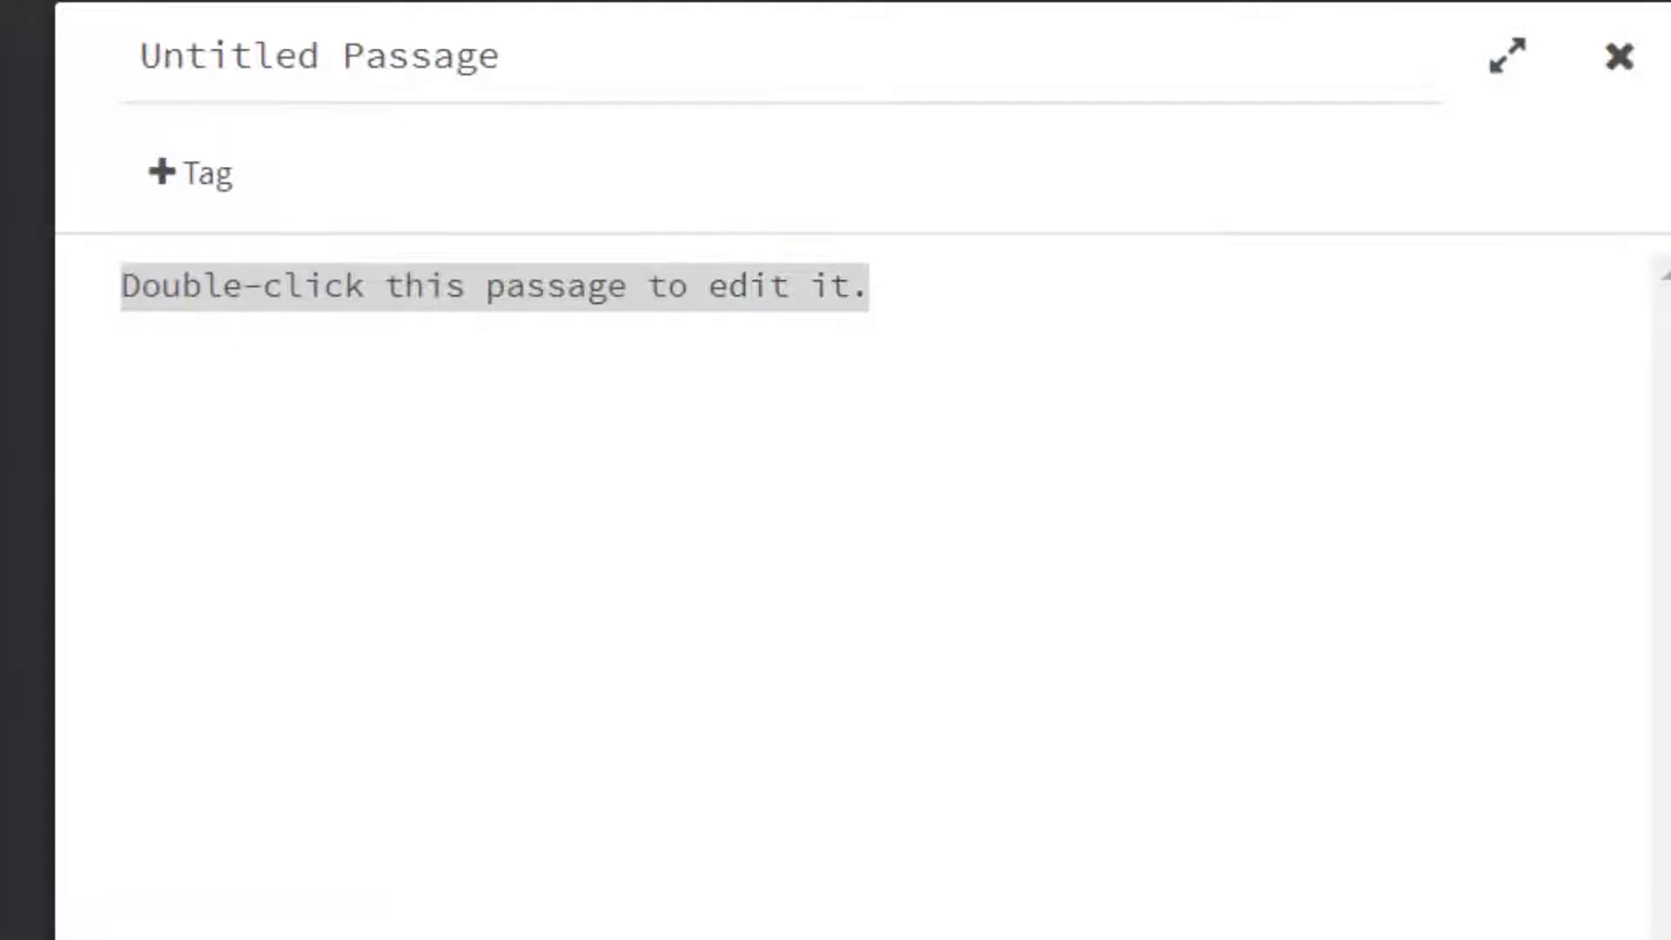
left_click(418, 55)
triple_click(418, 55)
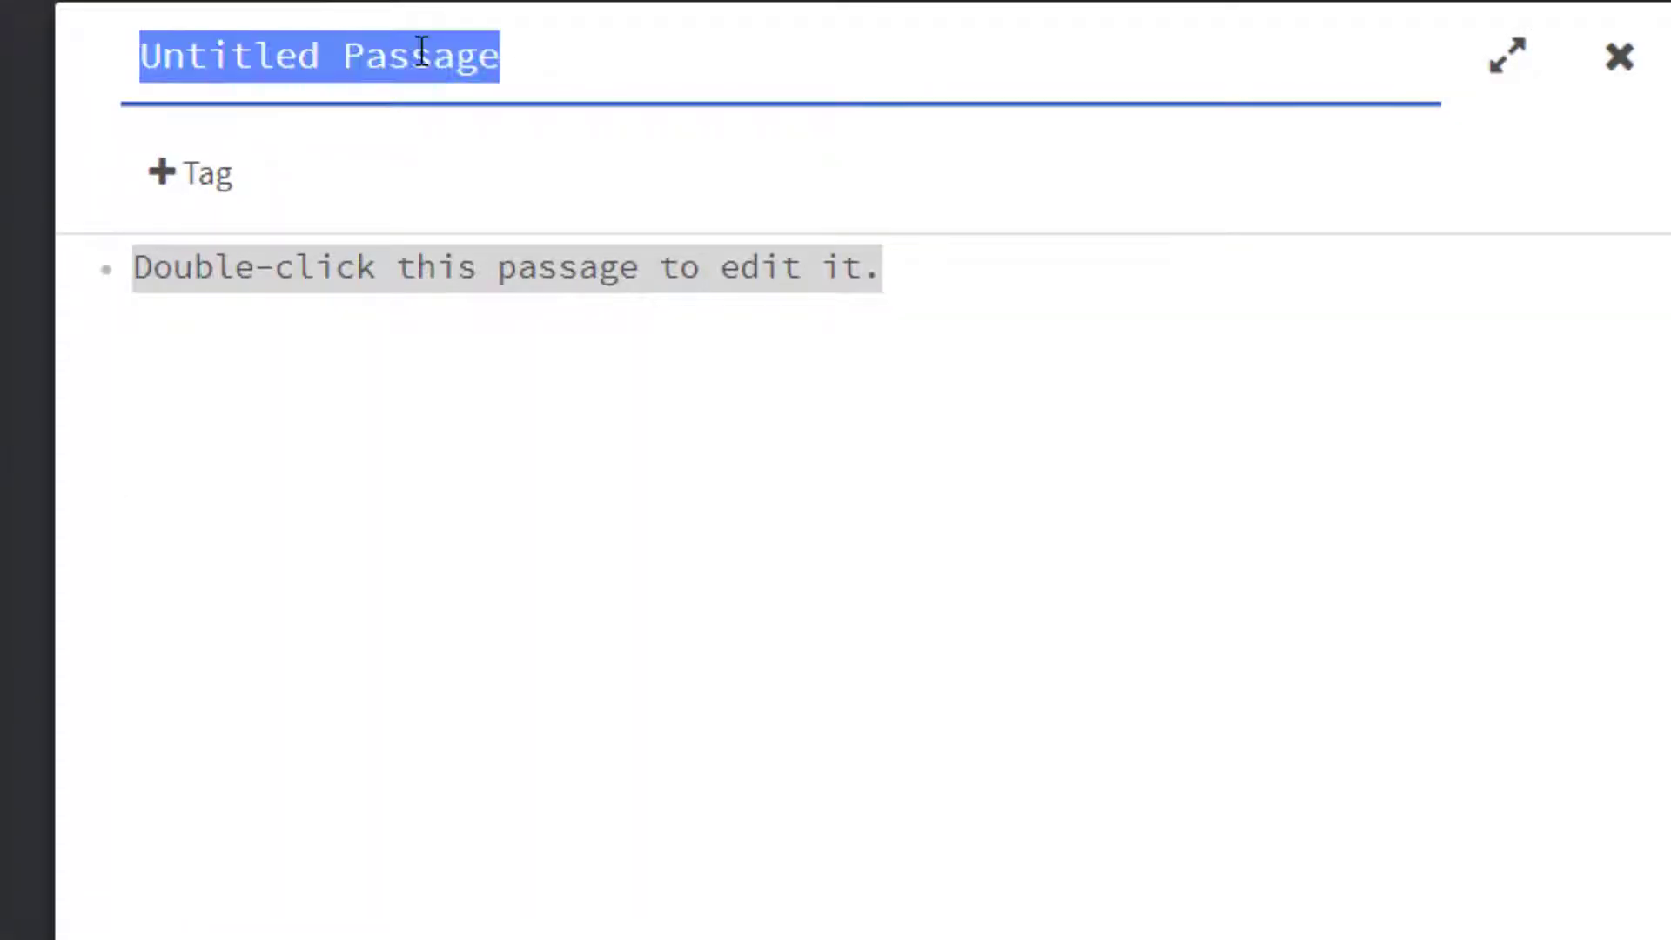
type("The S")
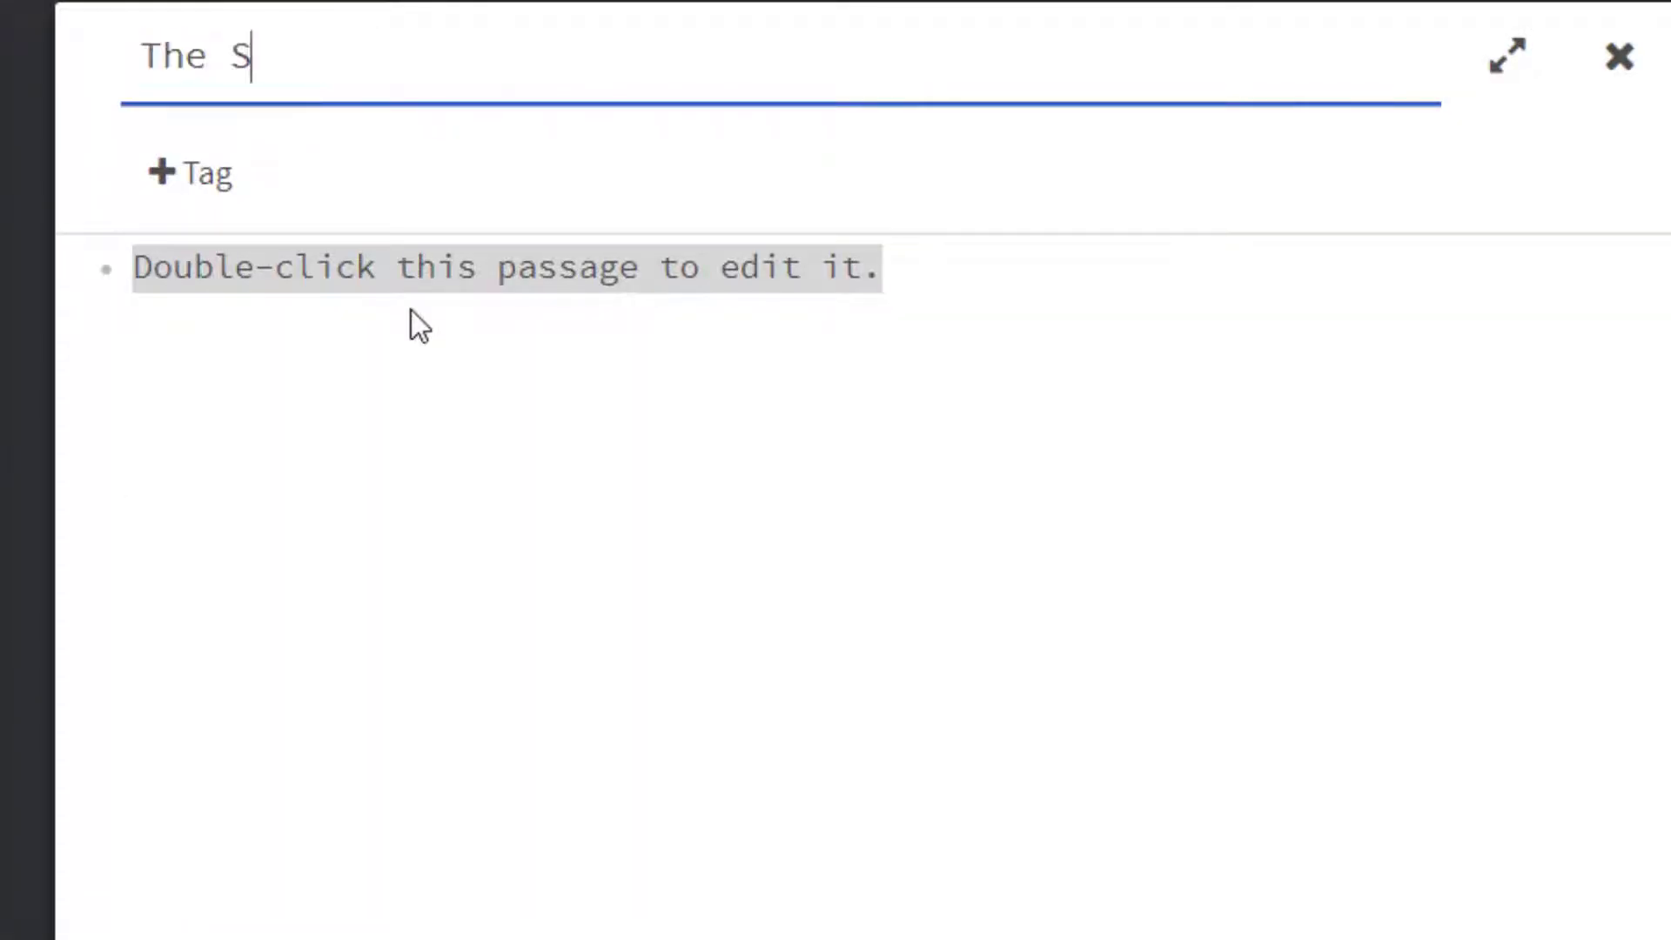
type("torm")
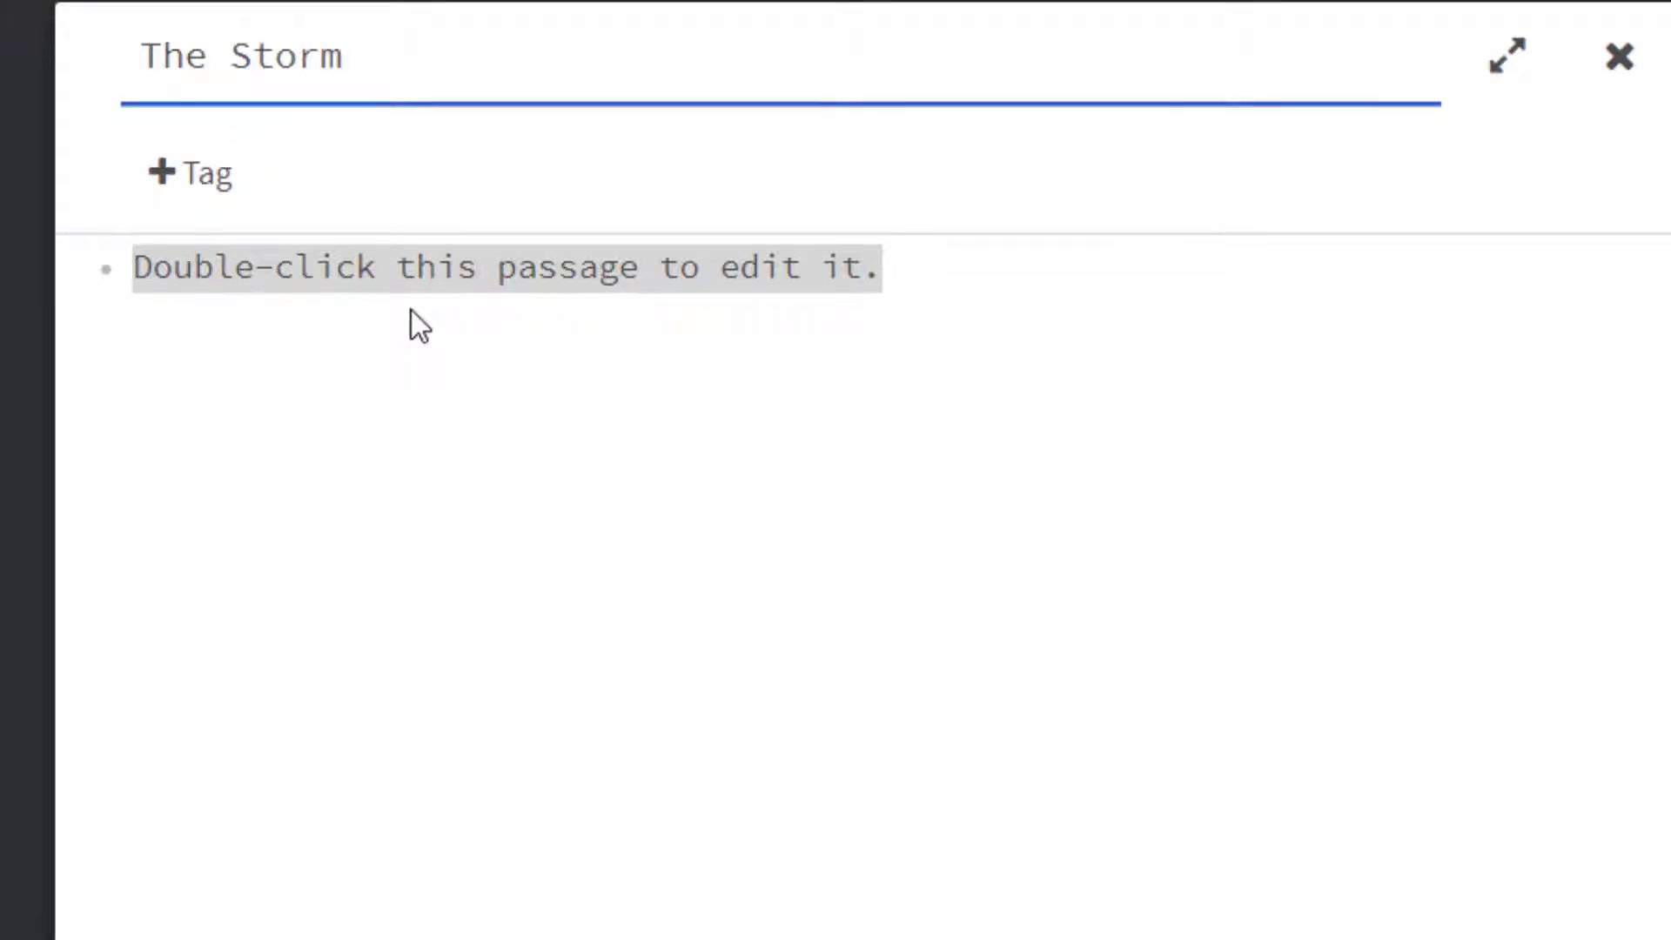
Step: Replace the placeholder body of The Storm passage with "Test text" and close the passage editor
left_click(217, 315)
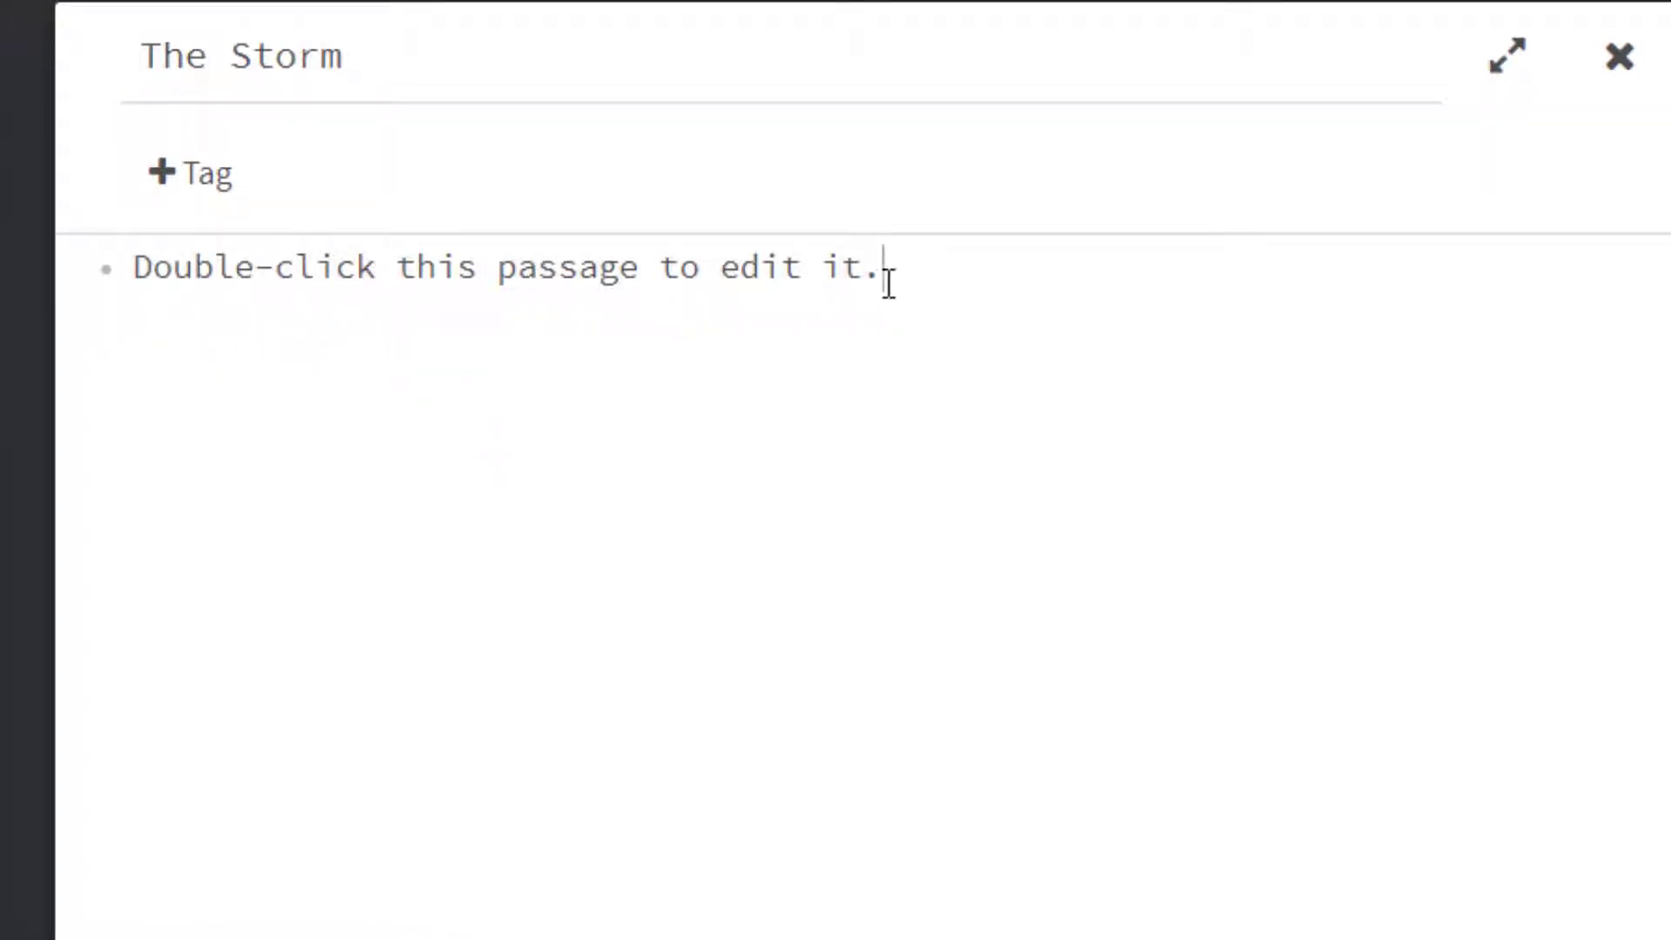
left_click_drag(887, 279, 117, 262)
type("Test text")
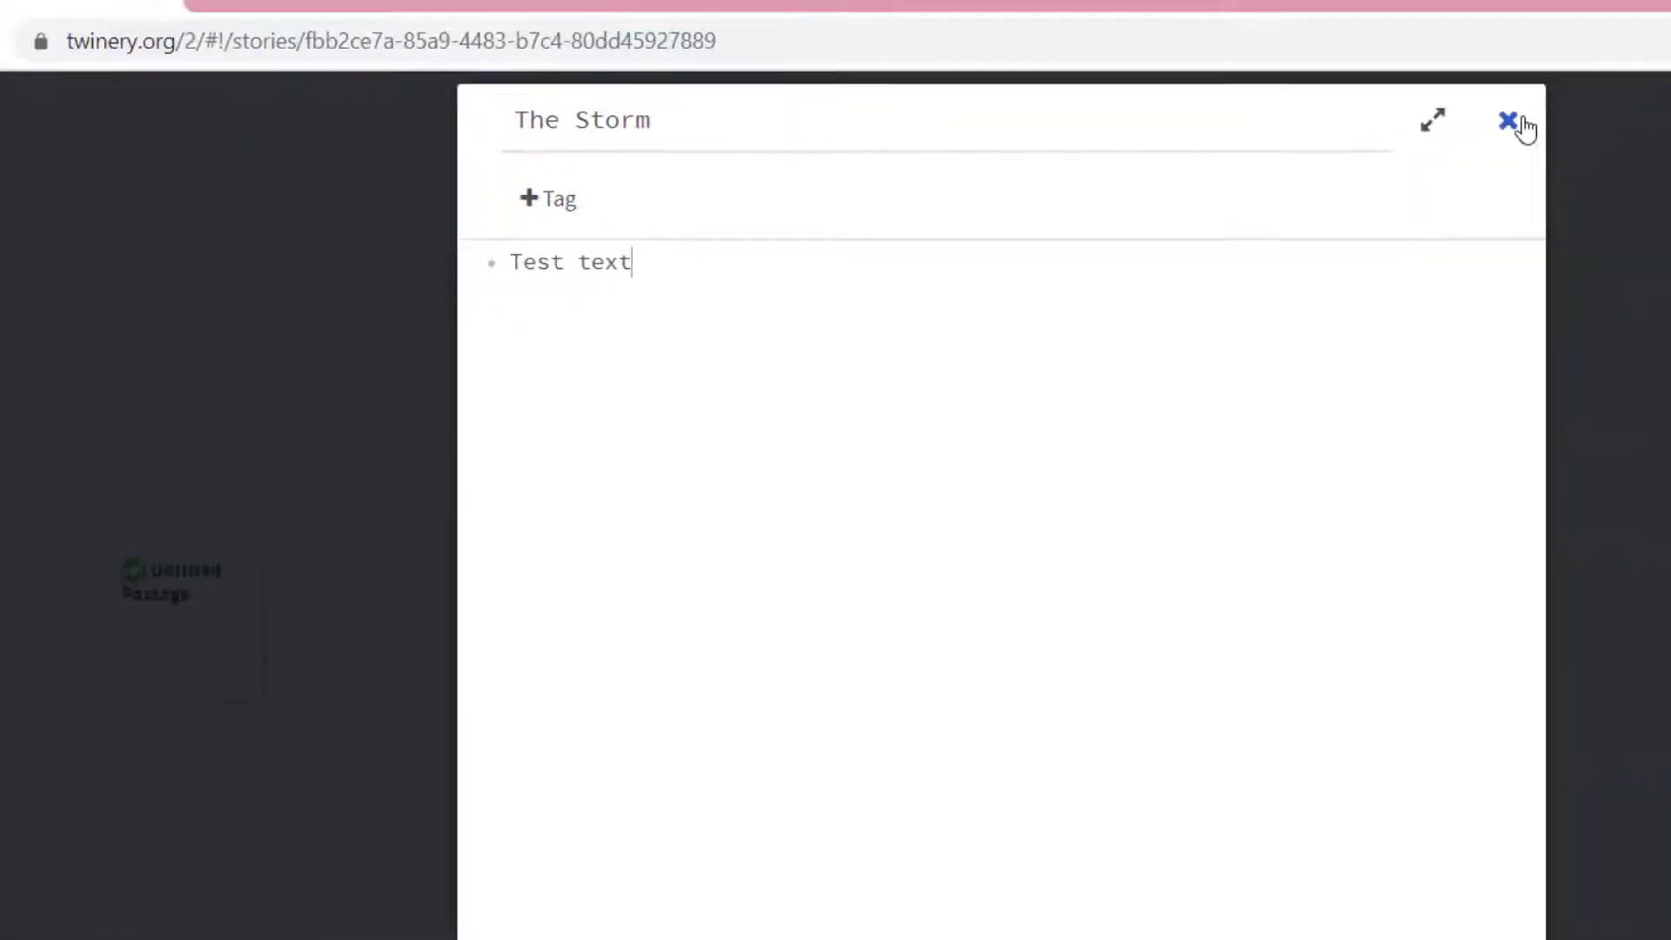
left_click(1521, 122)
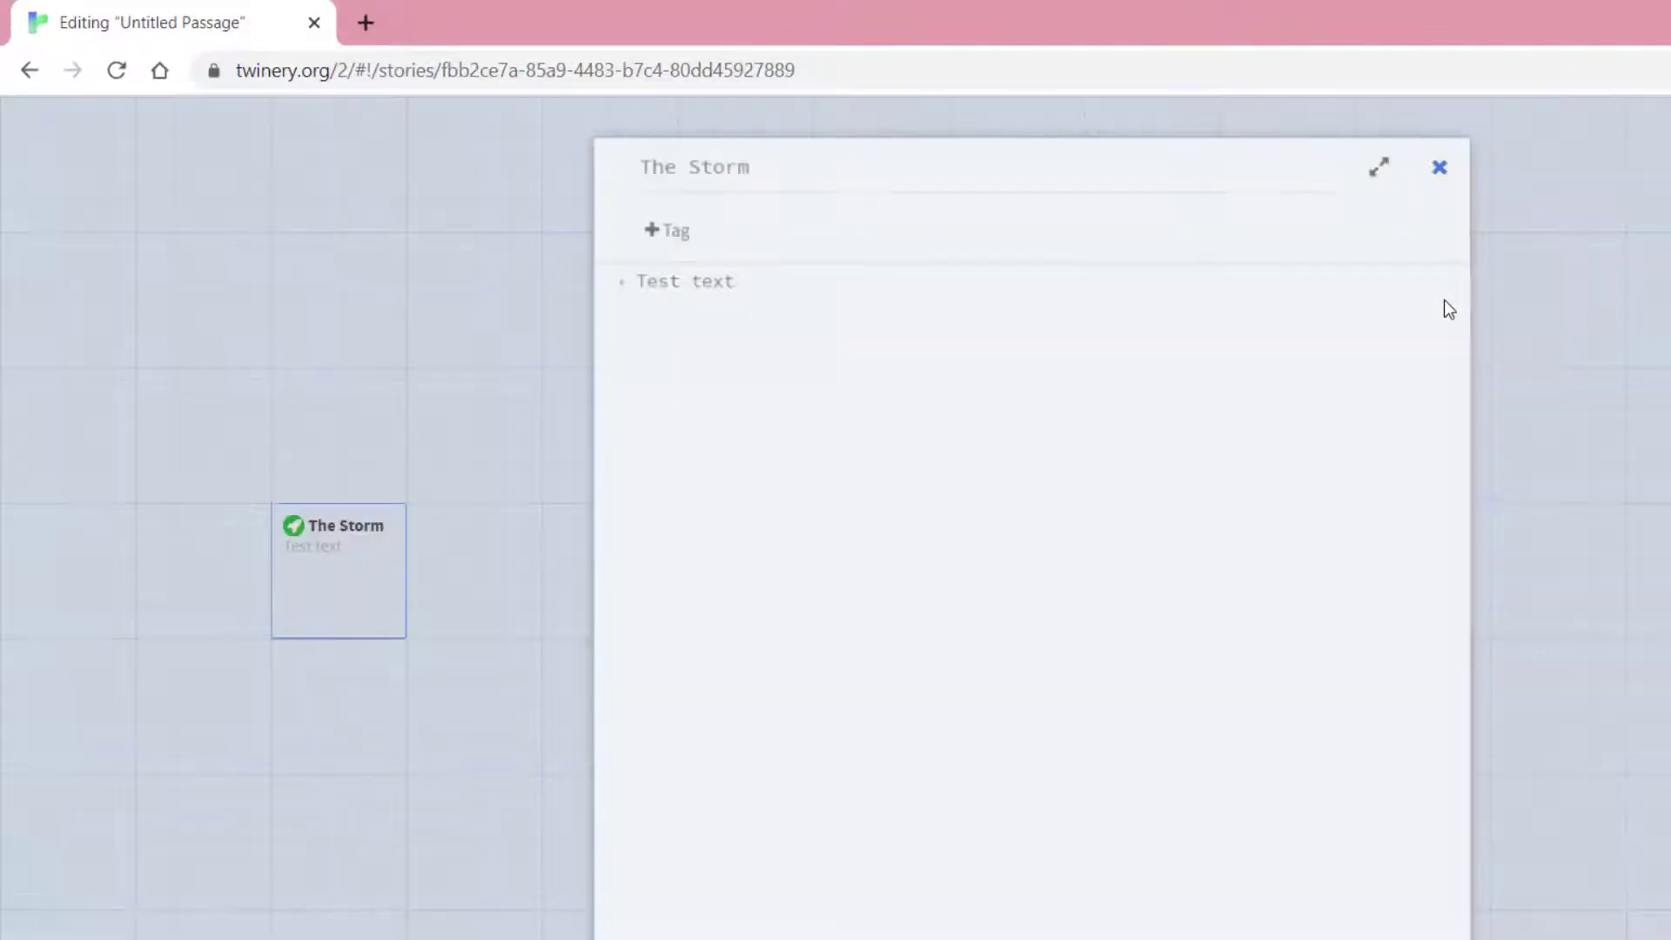
Step: Test the story starting from The Storm passage, then close the test page
mouse_move(166, 571)
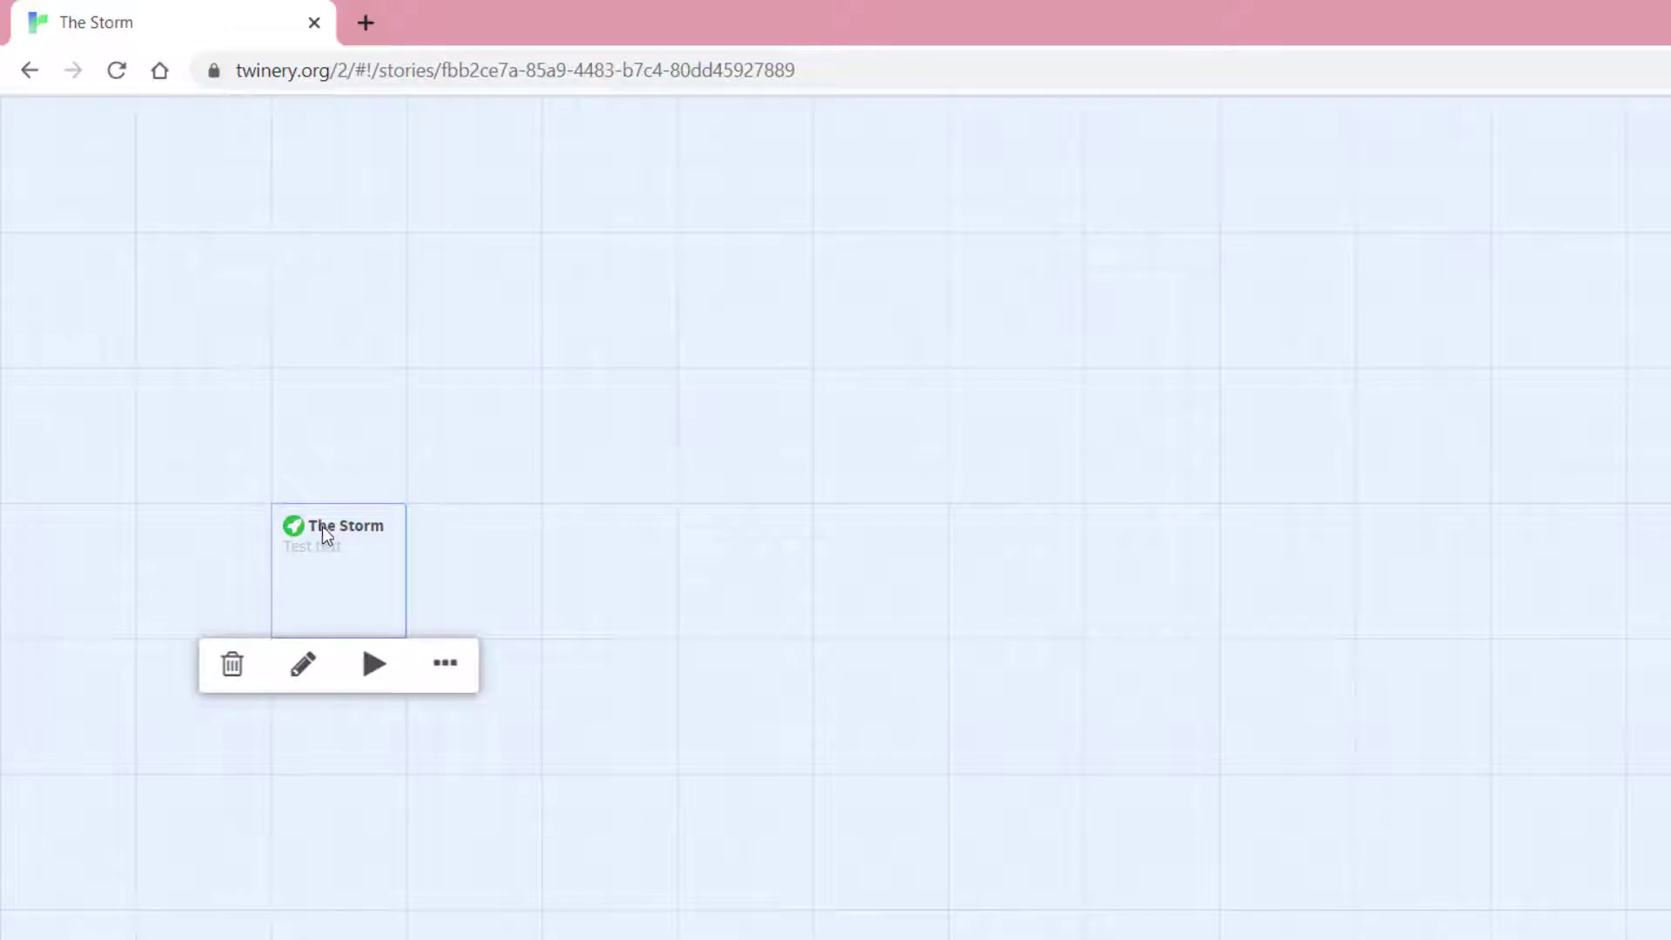
left_click(373, 665)
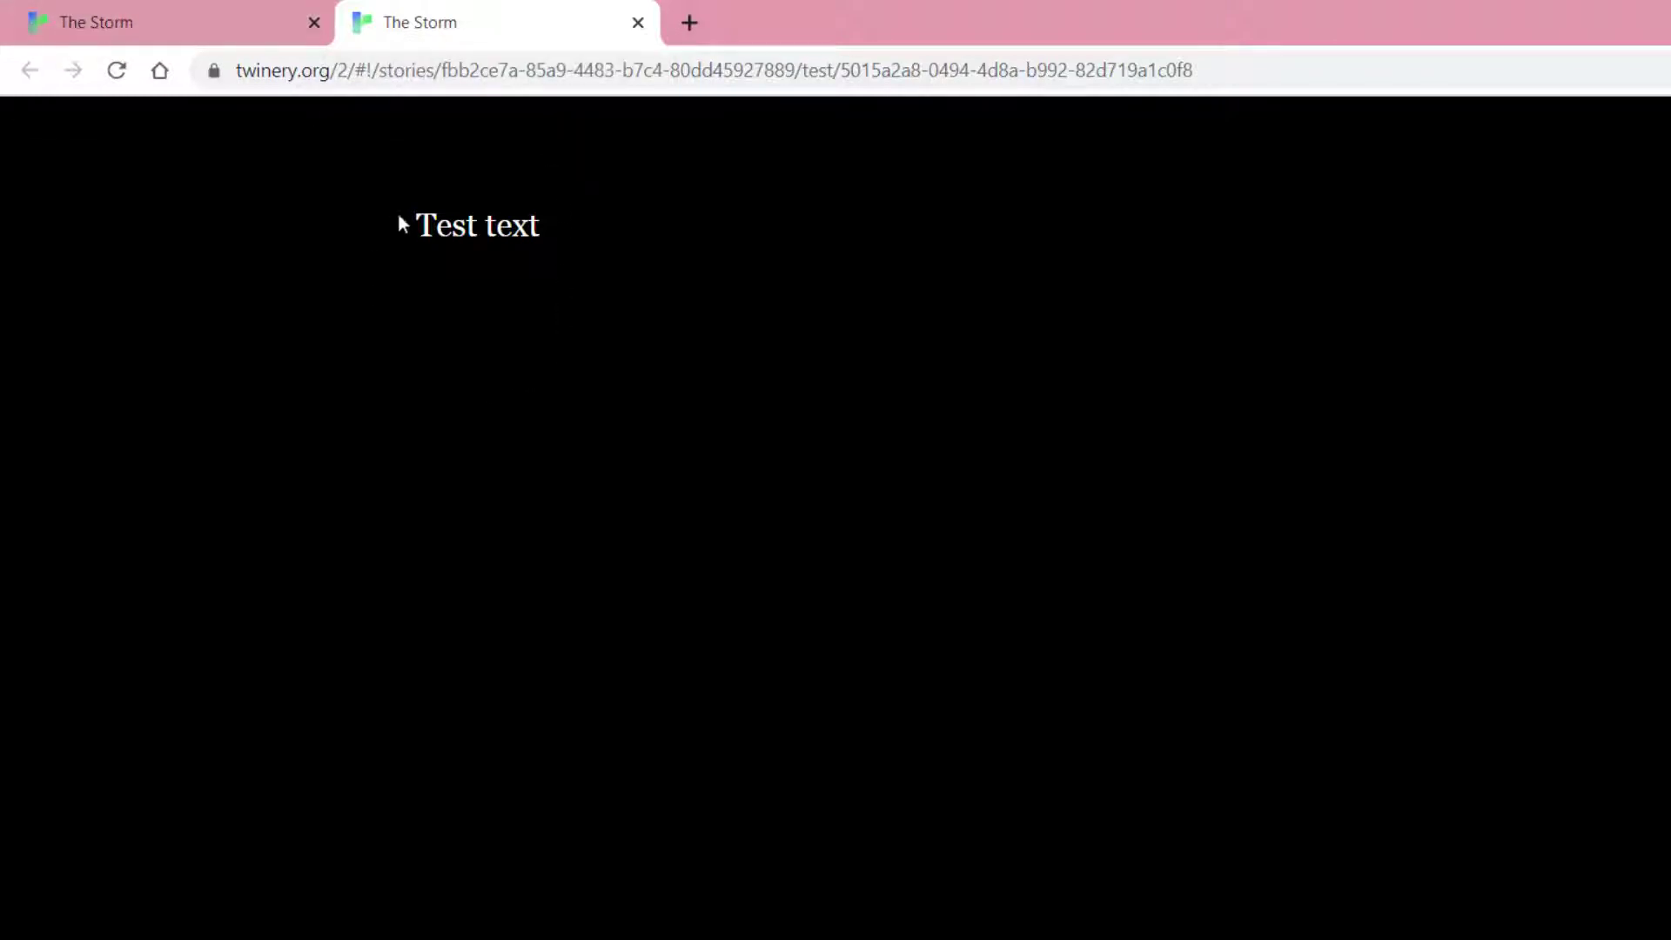
left_click(638, 24)
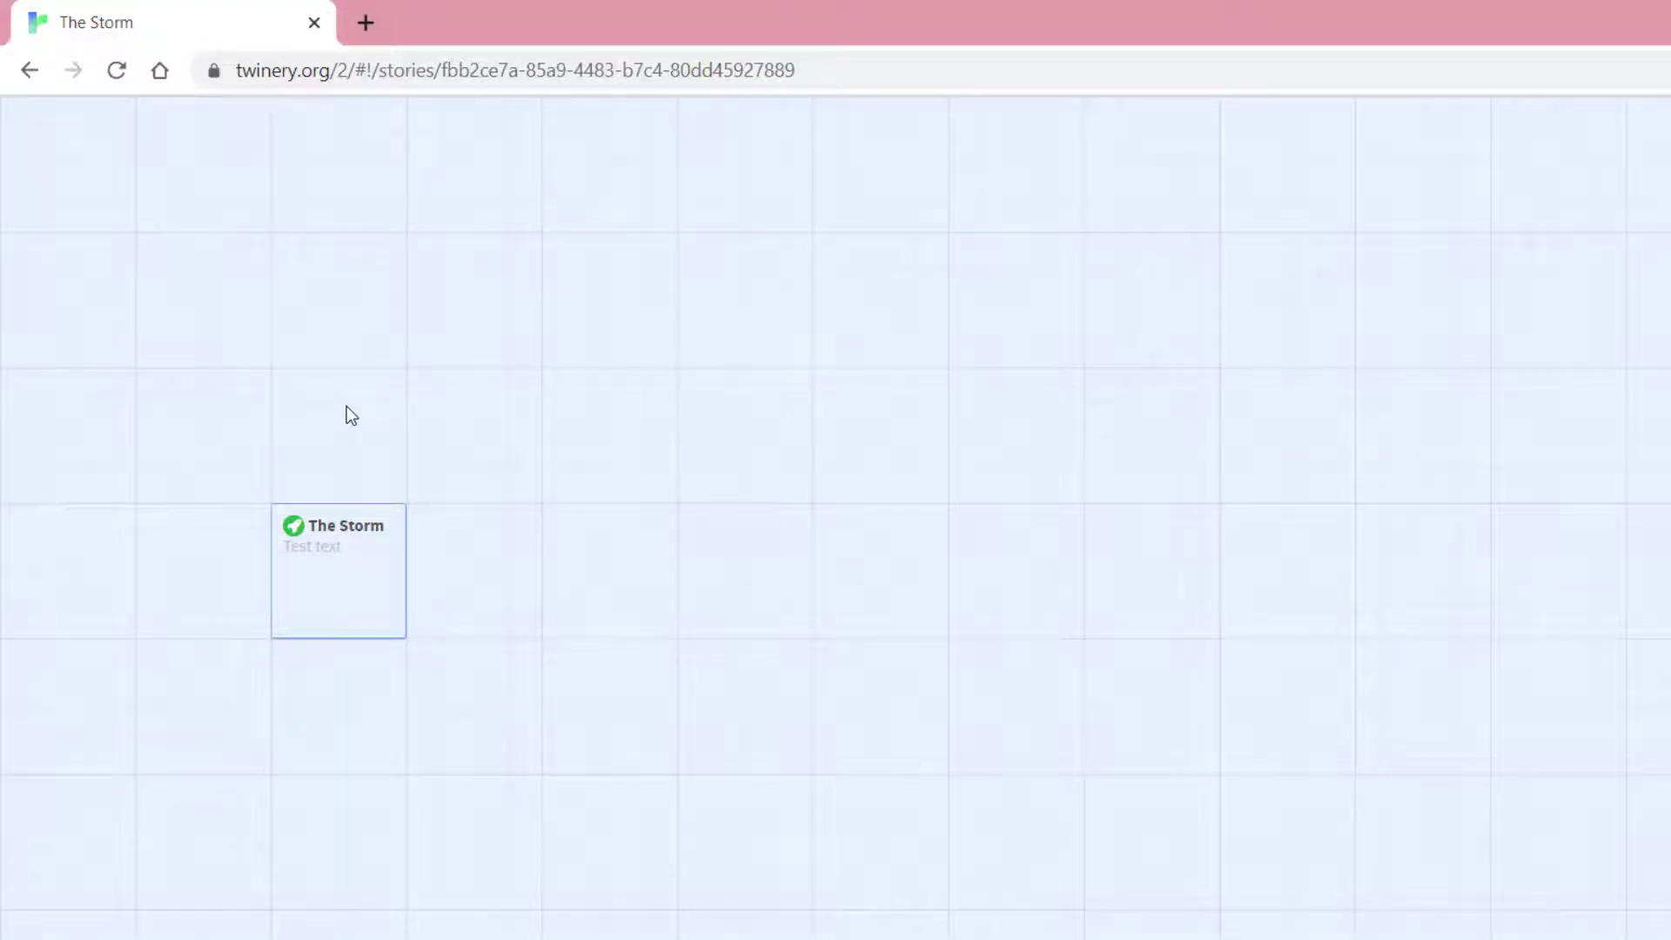
Step: Publish the story to a file
left_click(374, 634)
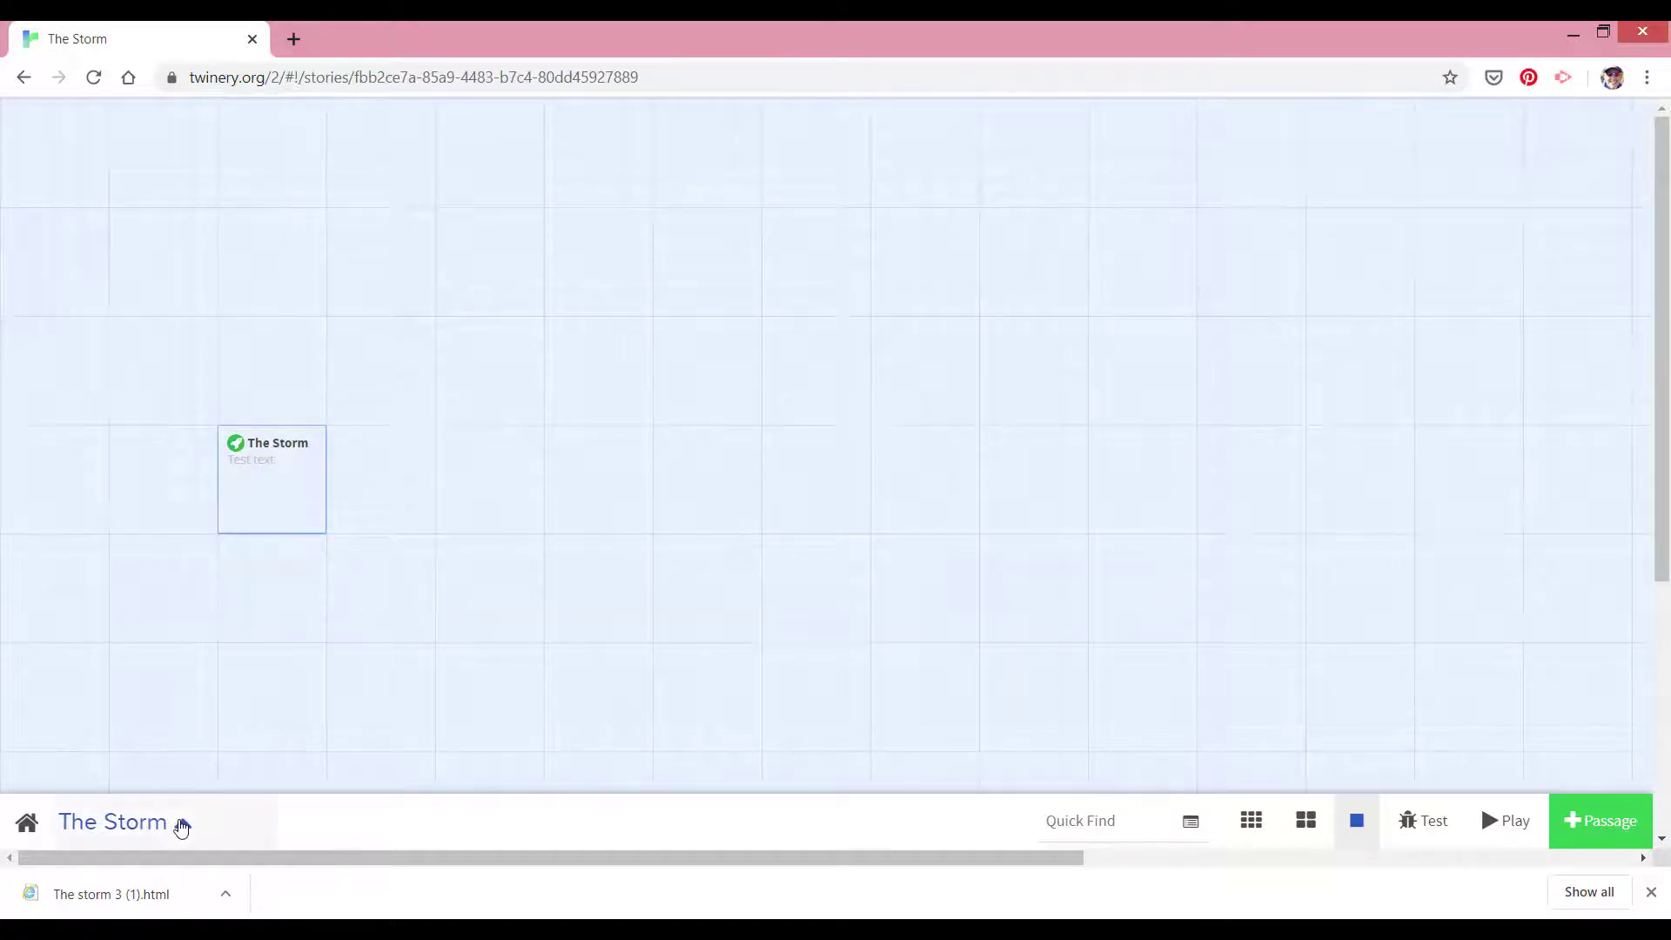
left_click(181, 827)
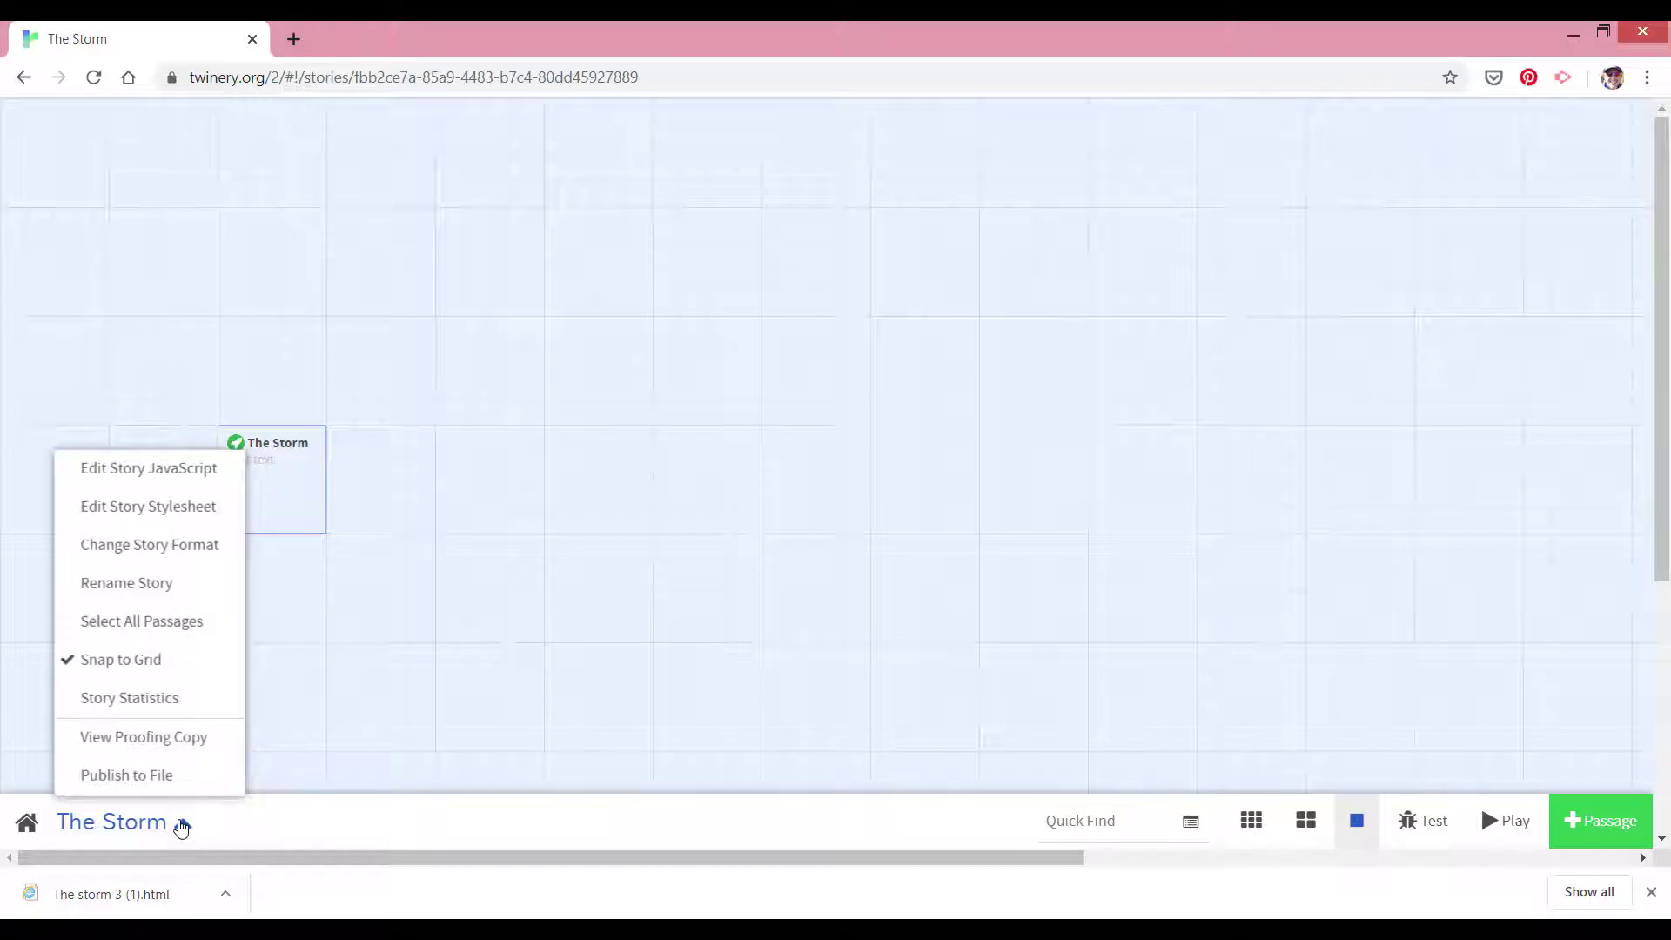
left_click(154, 783)
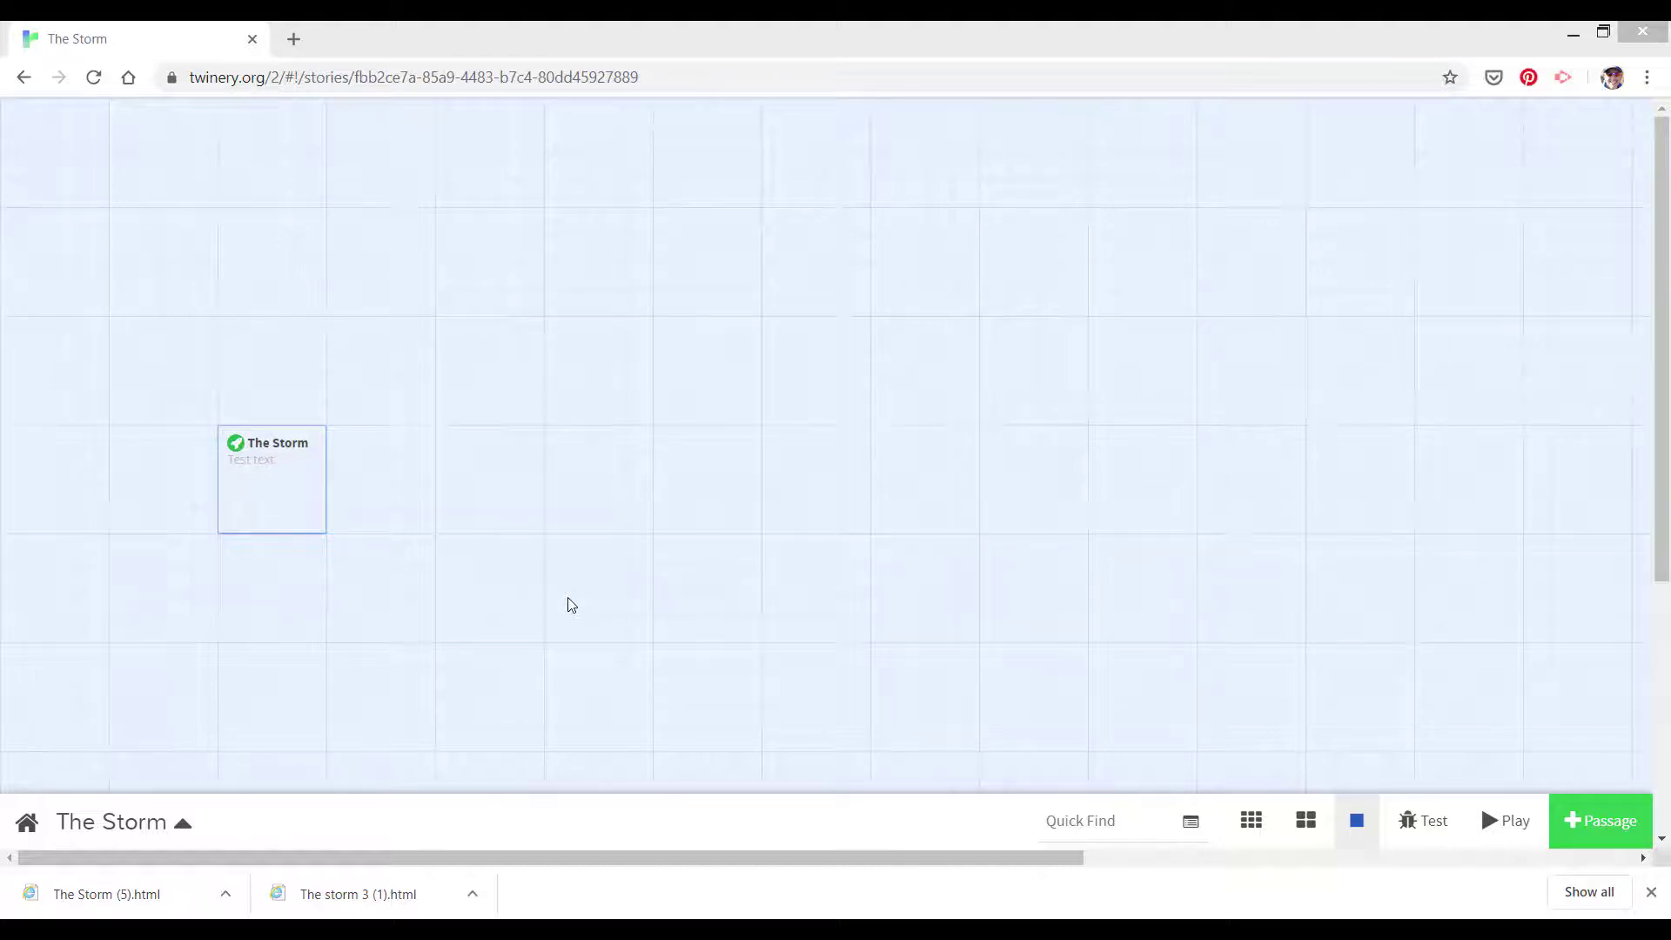
Step: Switch to the Word document Story 2 and copy the opening paragraph and both choices under the heading The Storm
left_click(531, 929)
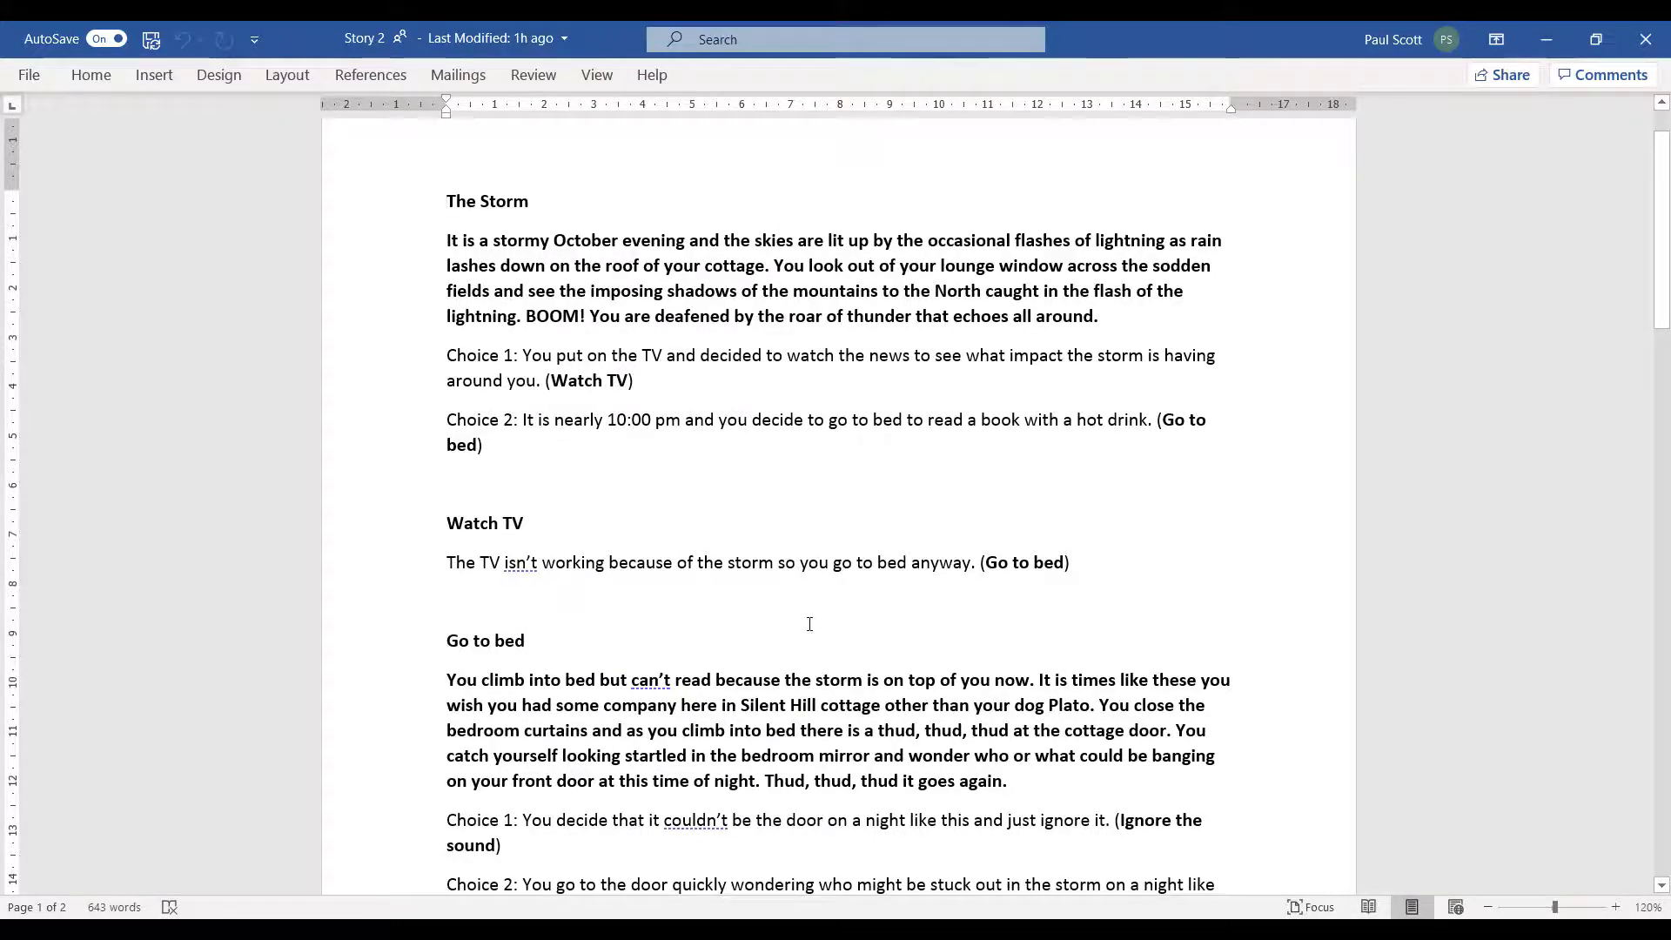
scroll(813, 623, "down", 5)
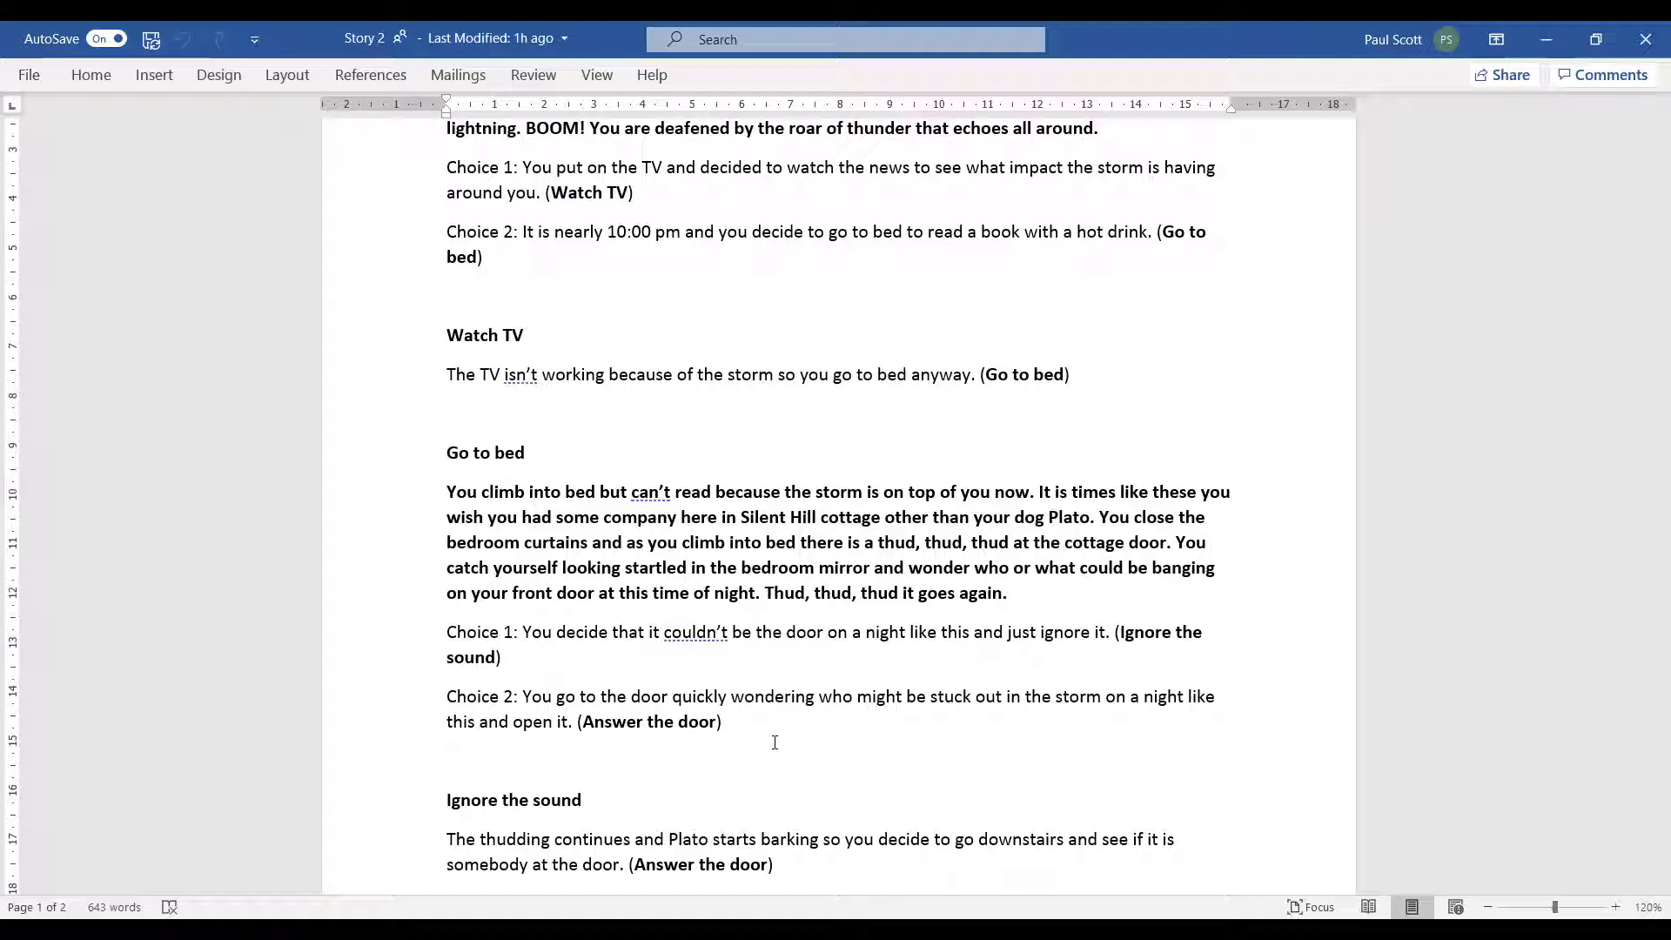
scroll(757, 736, "up", 6)
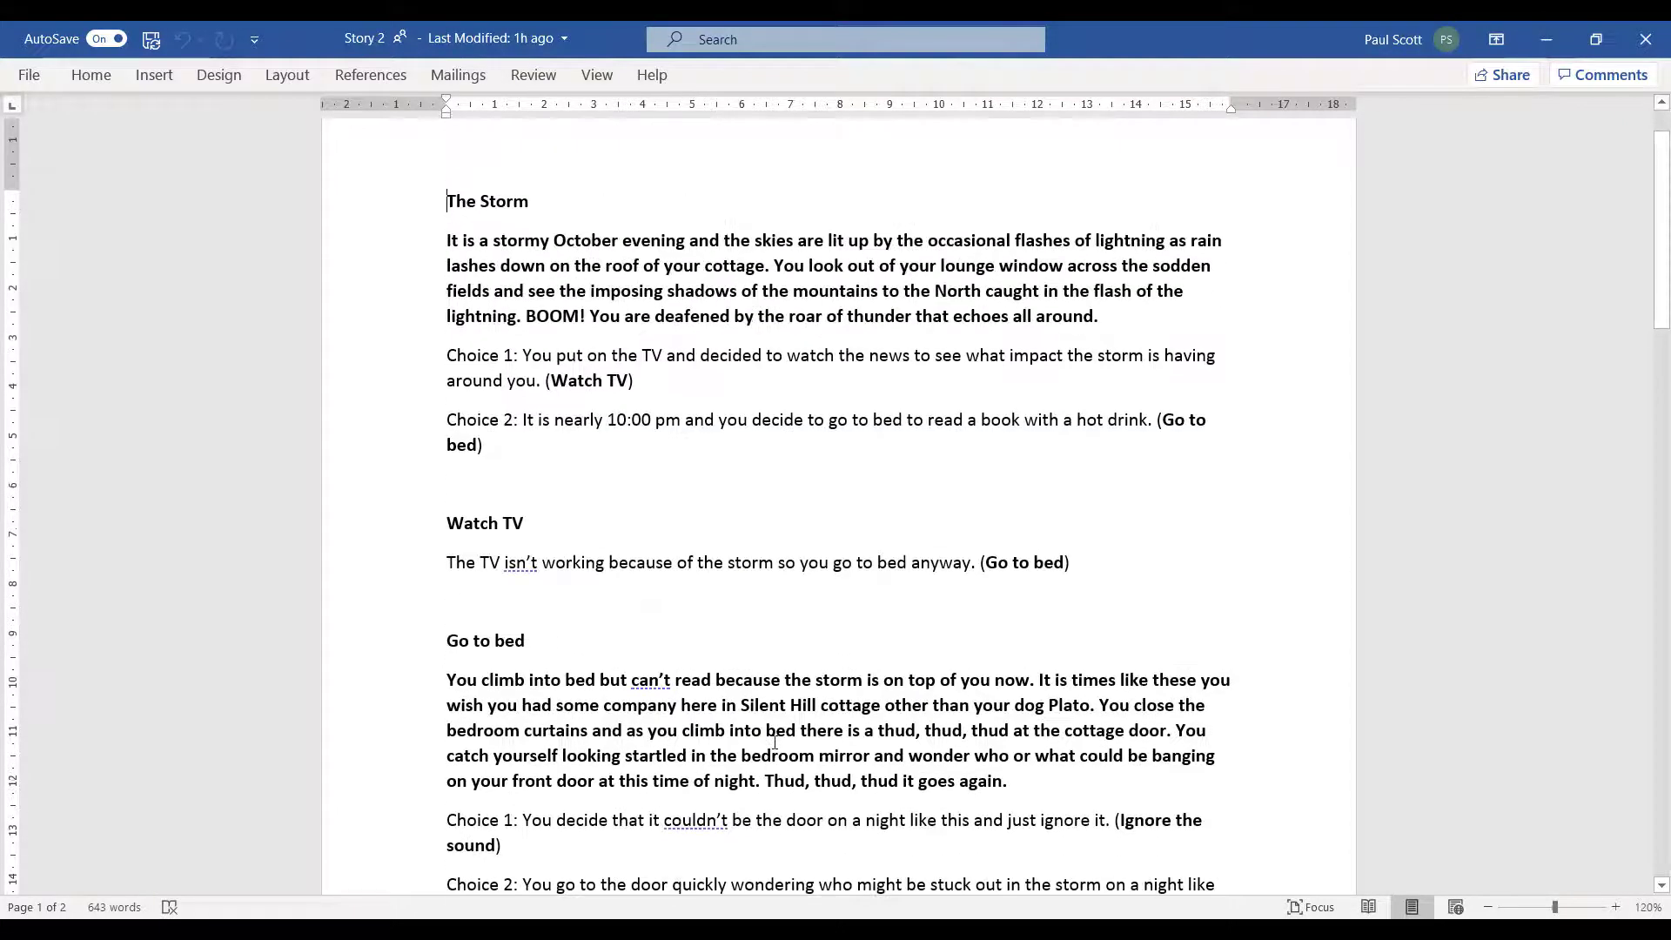
left_click_drag(500, 512, 447, 304)
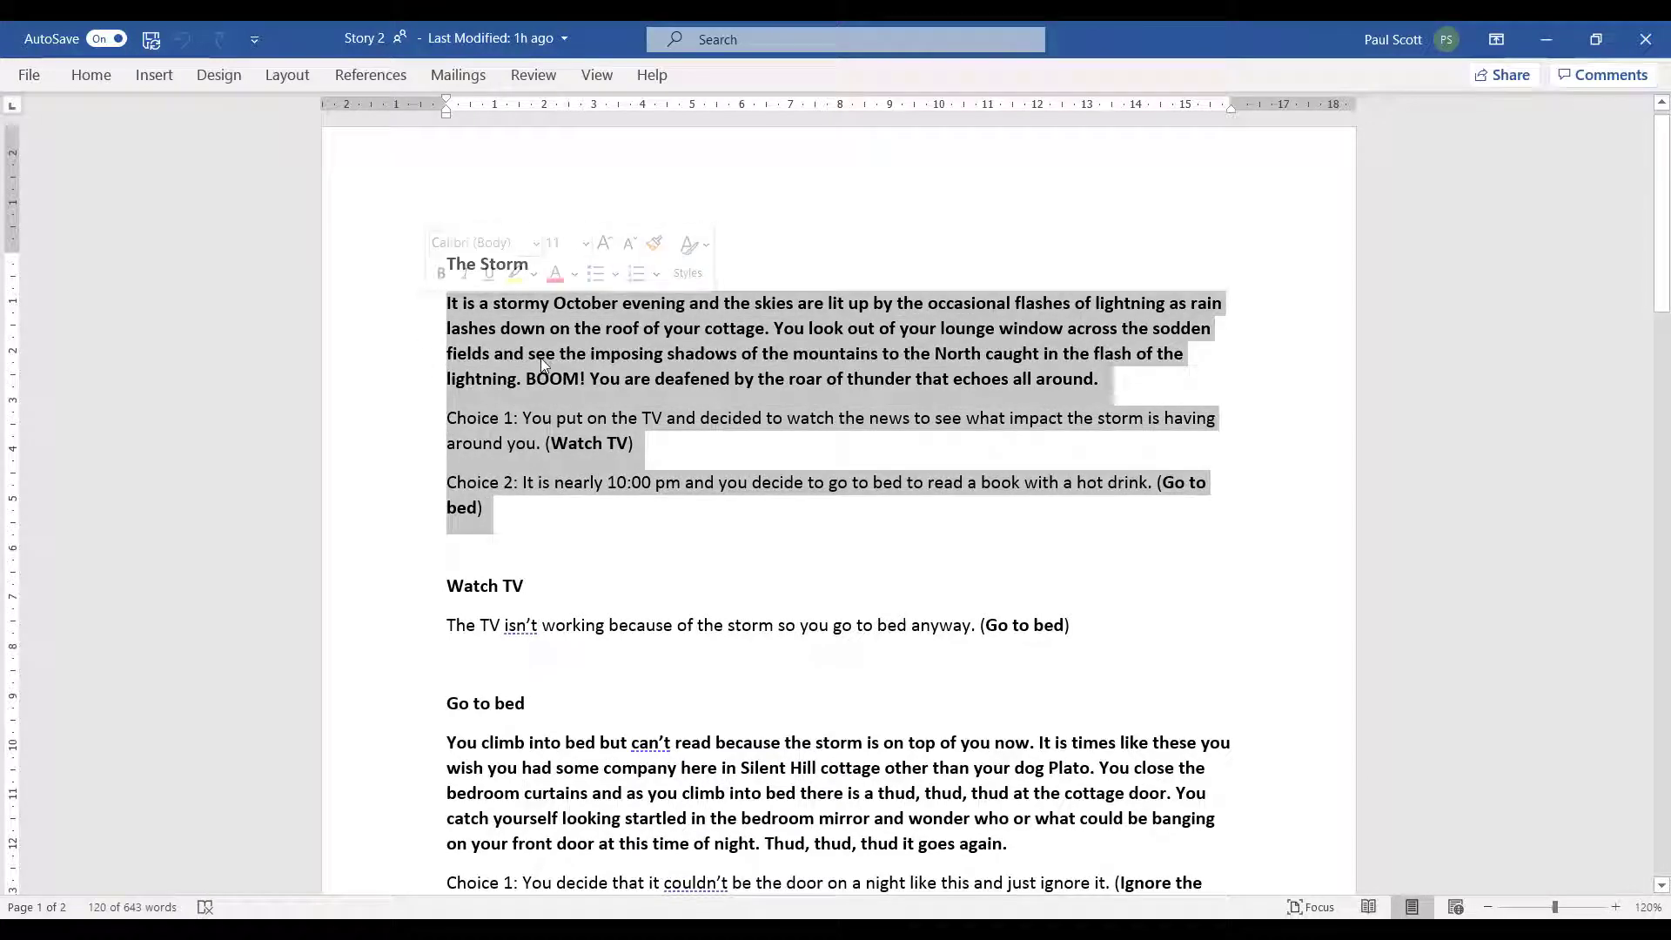
key("ctrl+c")
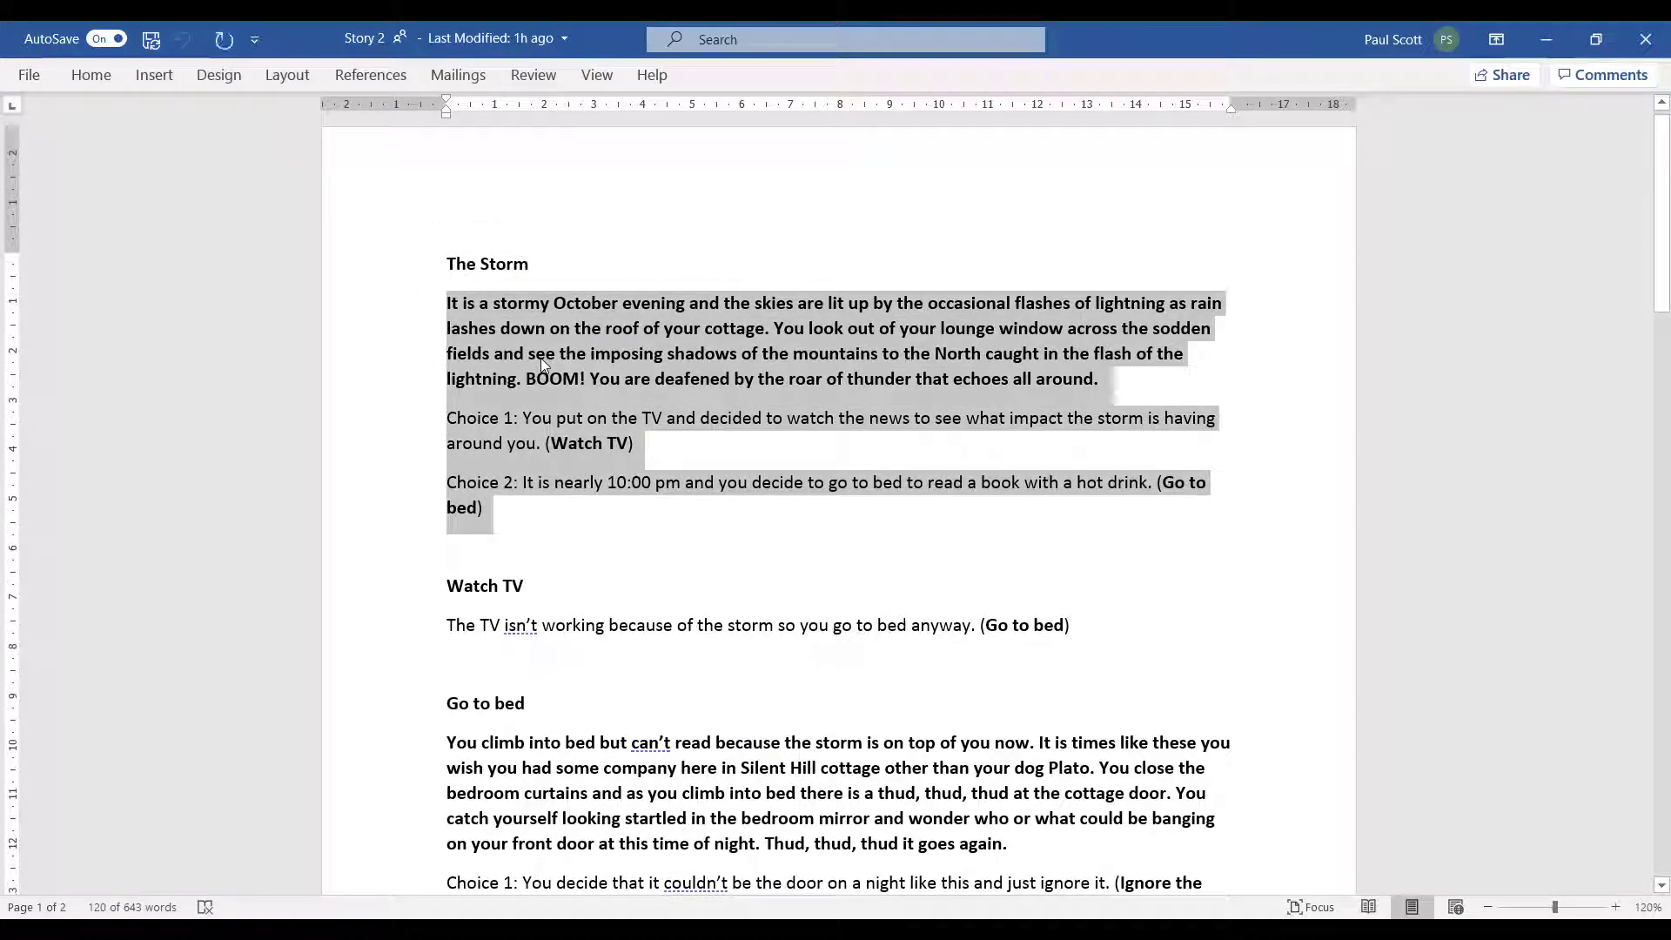
Step: Return to Twine and replace "Test text" in The Storm passage with the copied story text
left_click(1545, 41)
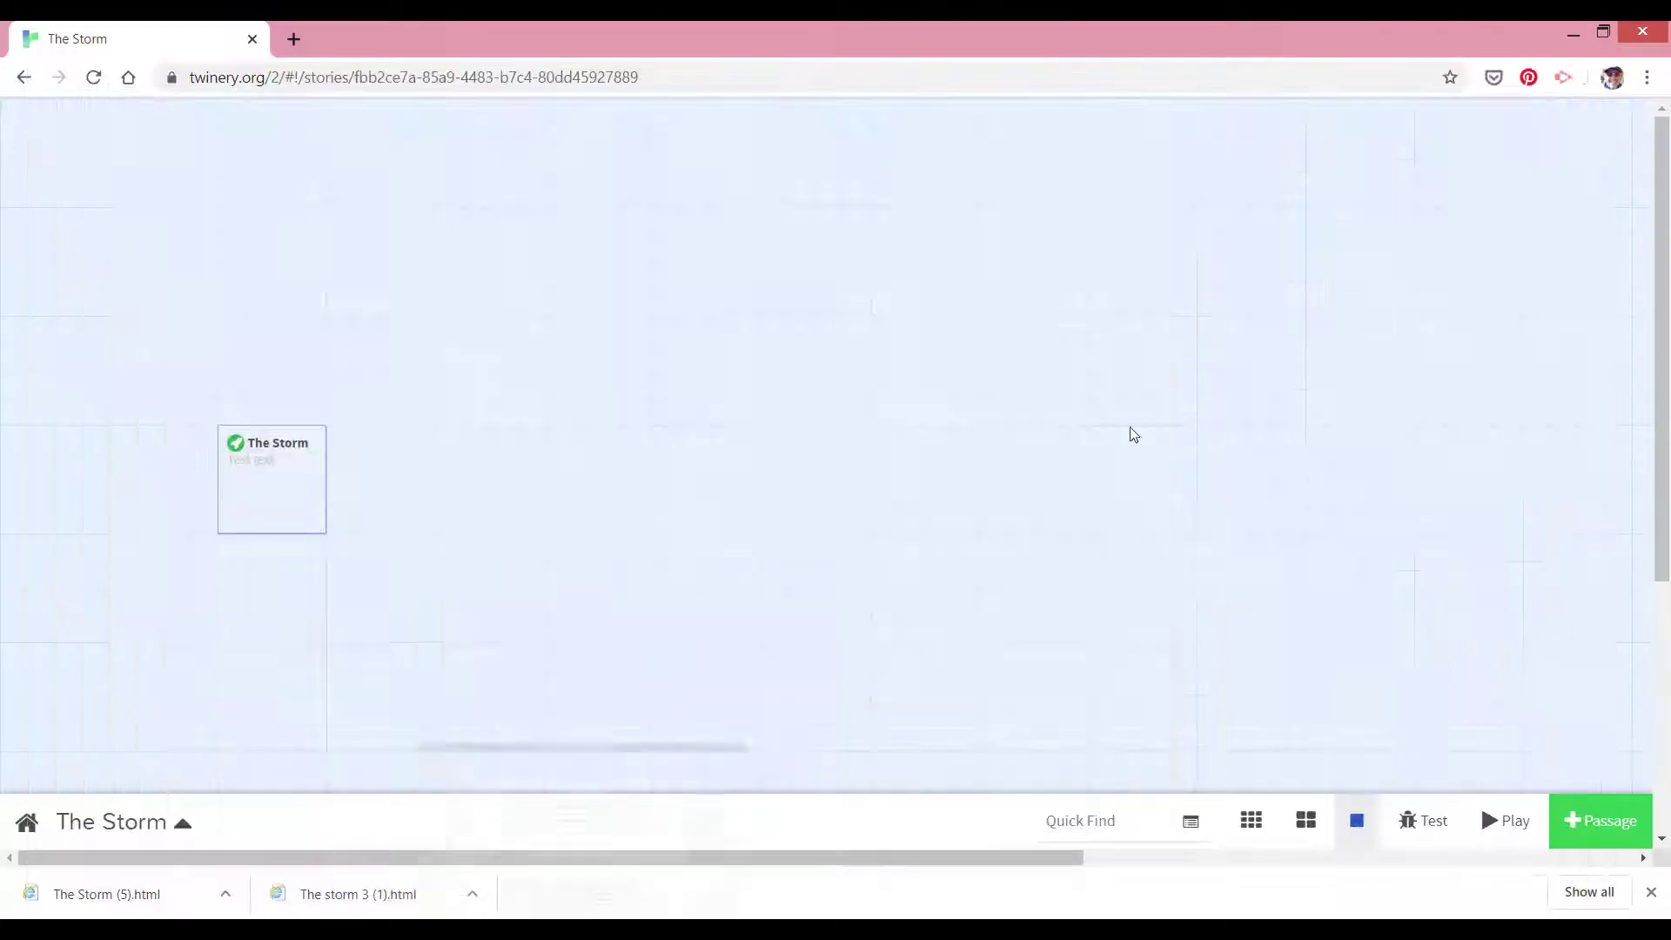
mouse_move(284, 481)
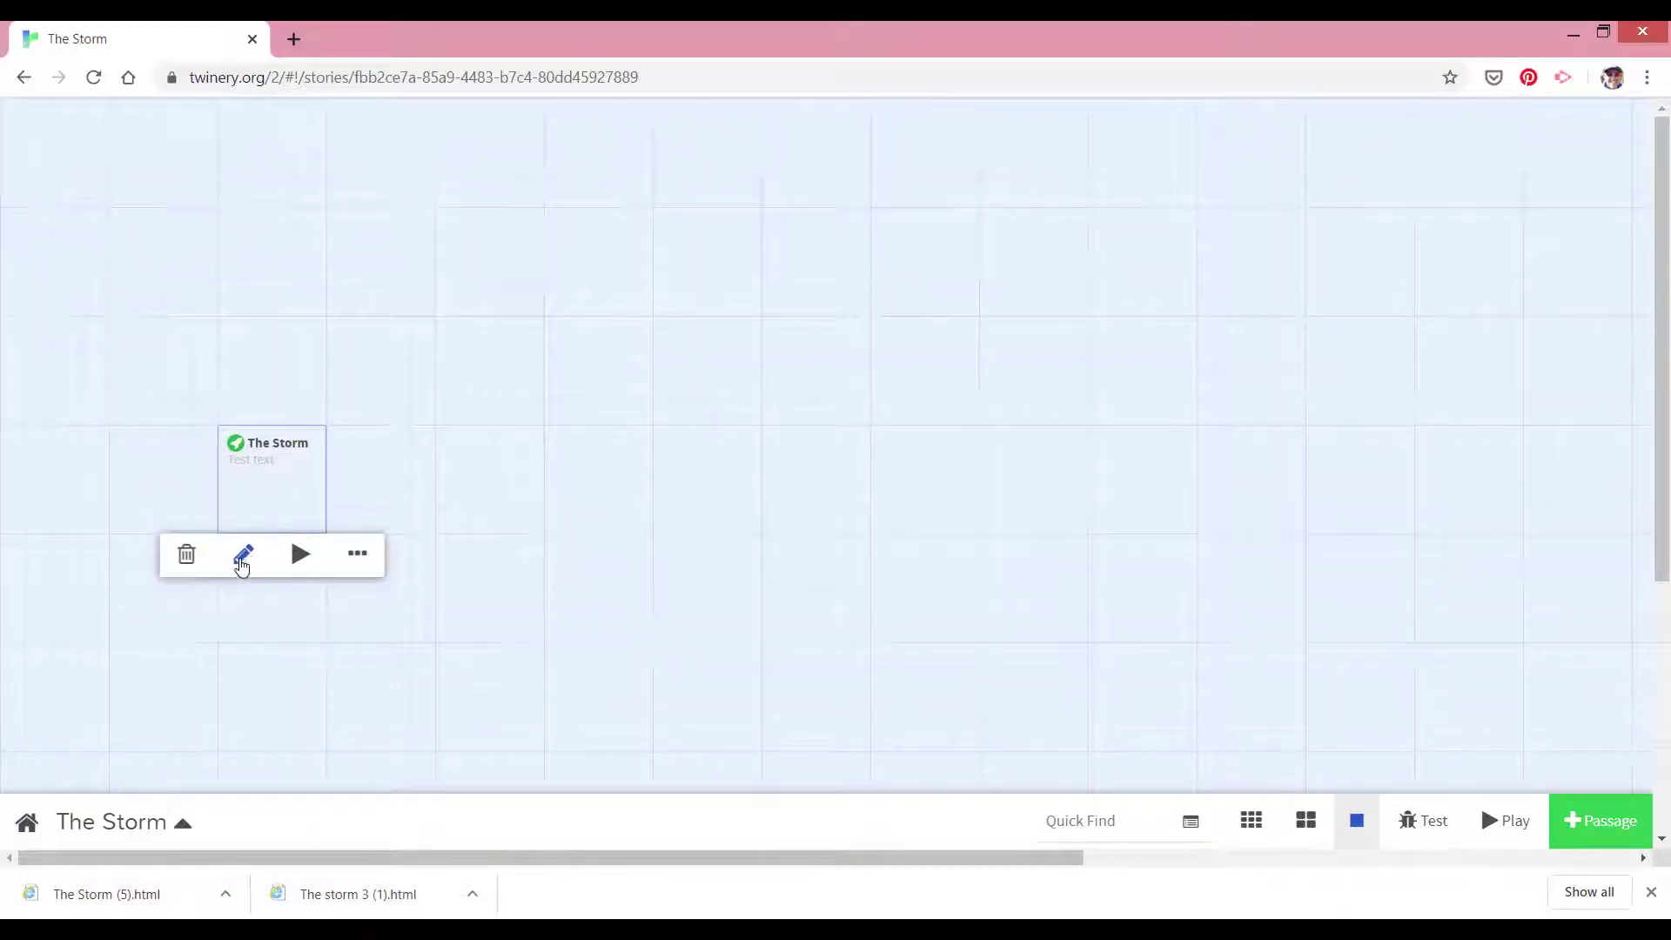
left_click(242, 555)
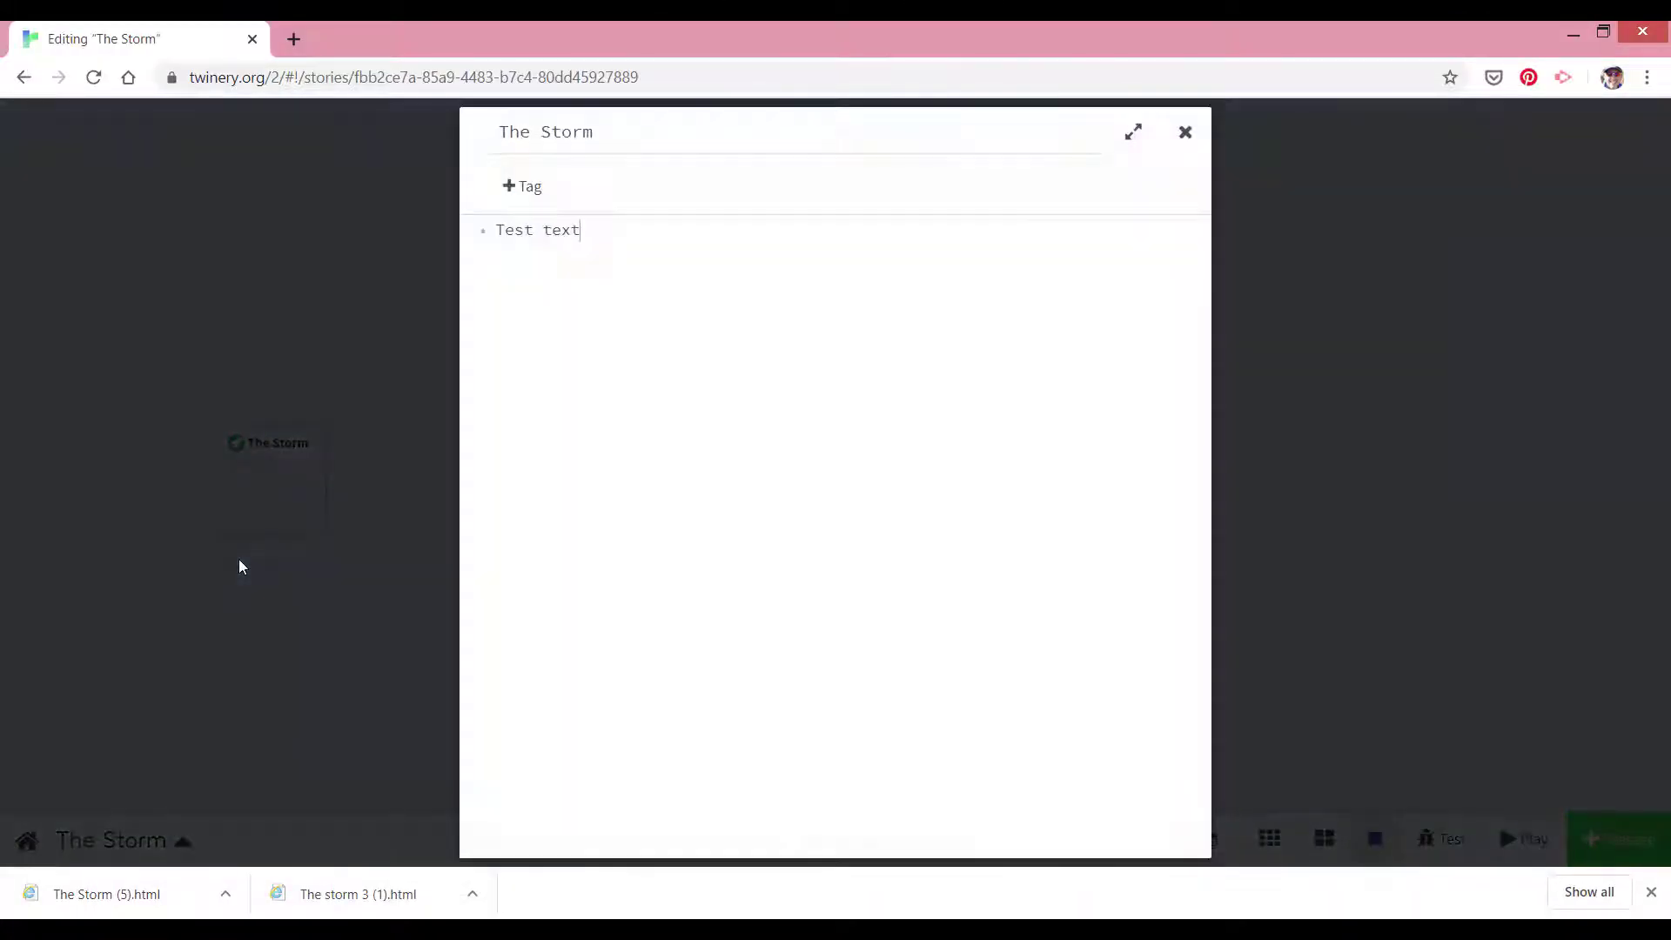
mouse_move(579, 230)
left_mouse_down()
mouse_move(485, 249)
mouse_move(481, 232)
left_mouse_up()
key("BackSpace")
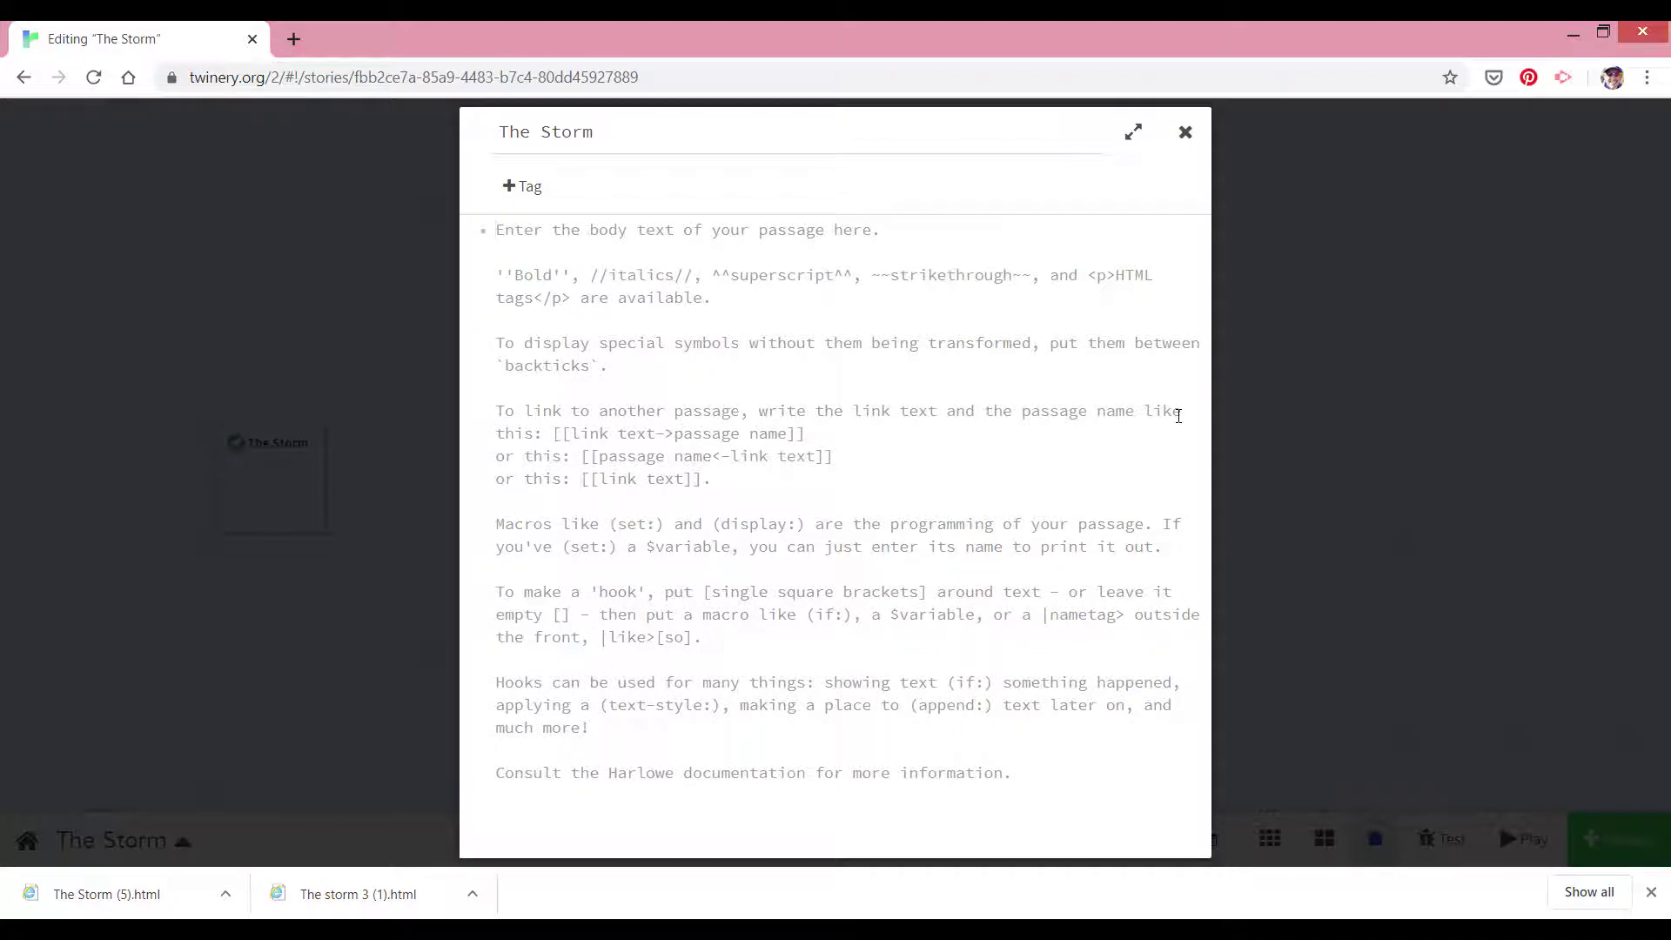
key("ctrl+v")
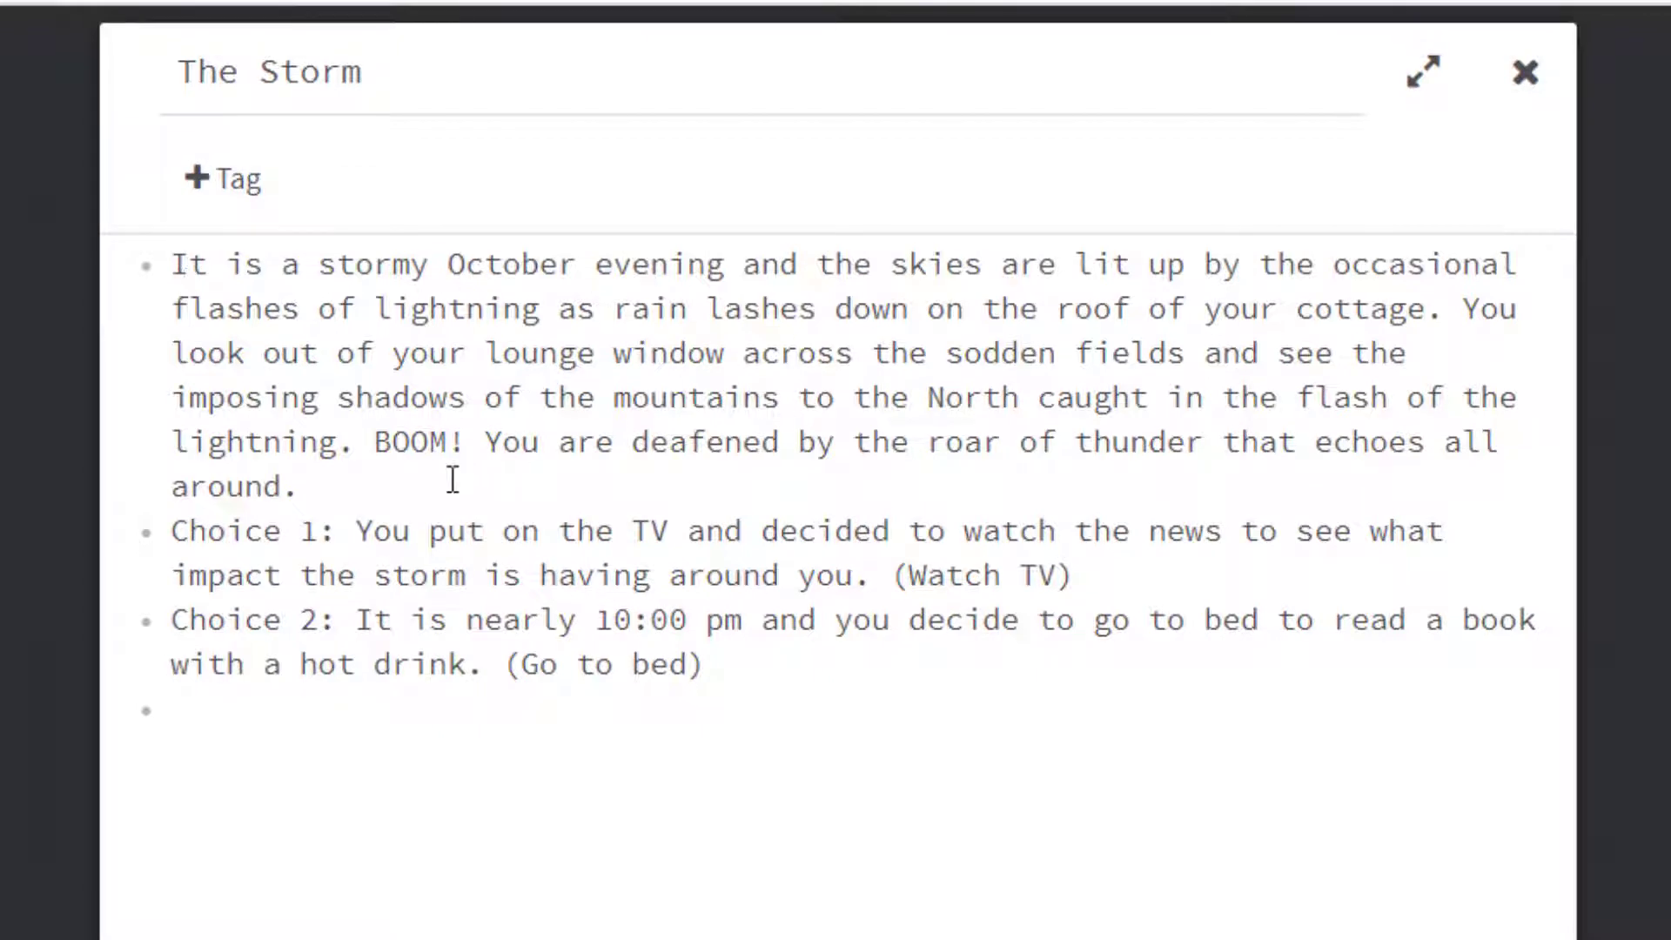
Step: Insert a blank line after the passage's opening paragraph and delete the "Choice 1:" label from the first choice
left_click(404, 479)
key("Return")
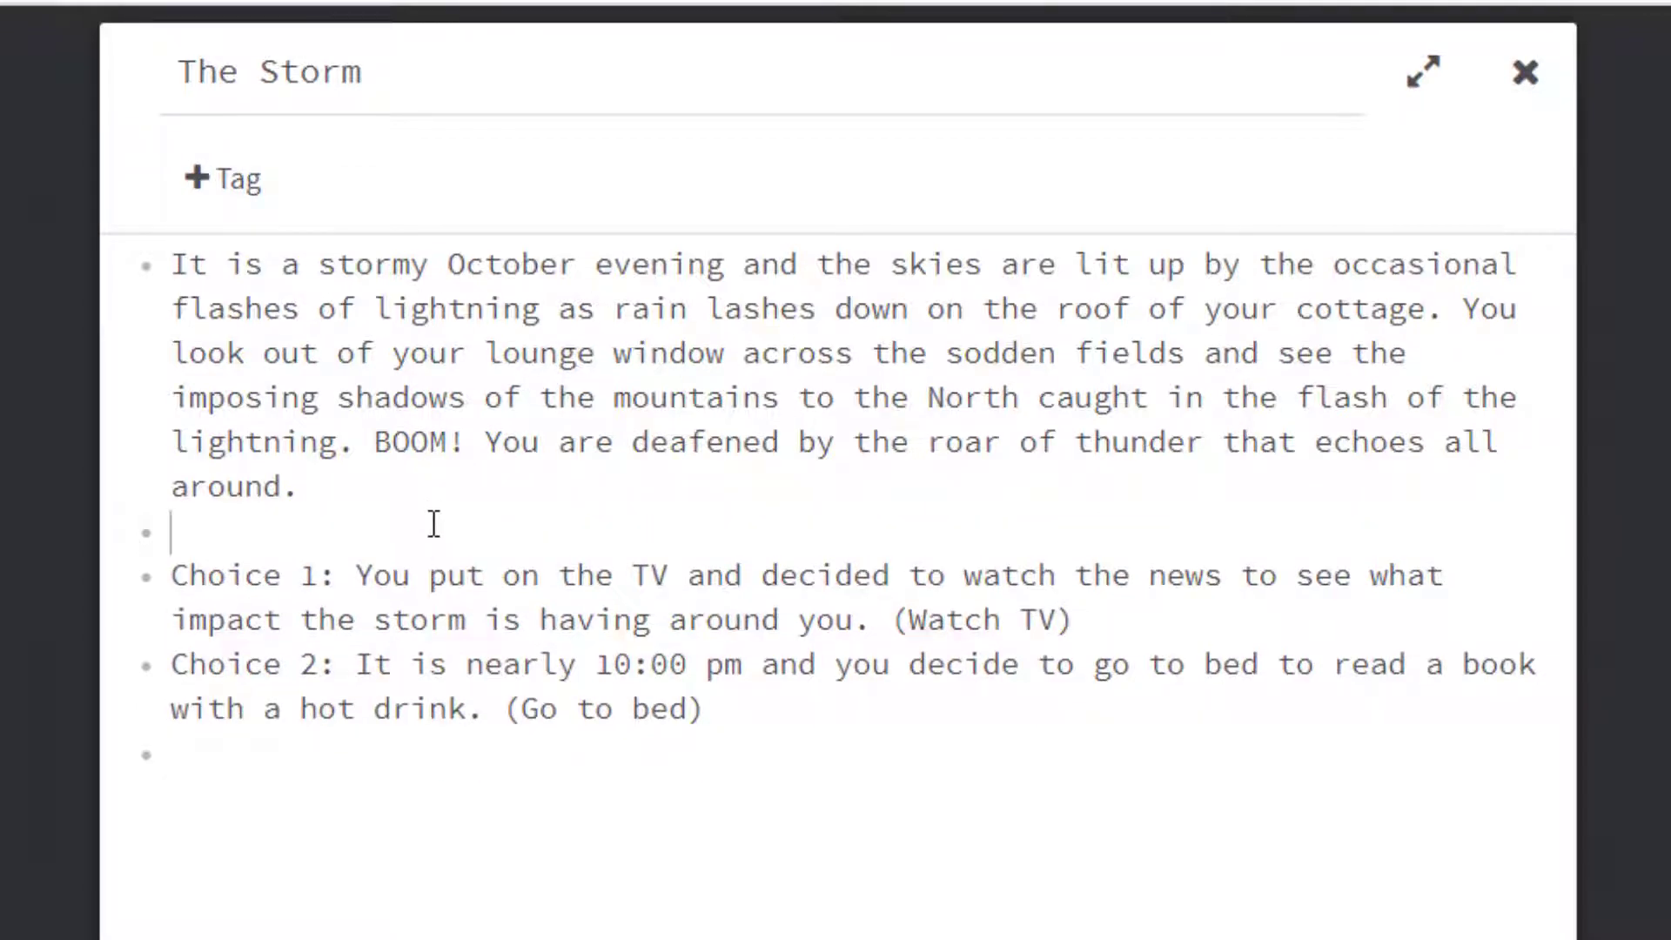
left_click(356, 572)
key("BackSpace")
key("BackSpace")
key("BackSpace")
key("BackSpace")
key("BackSpace")
key("BackSpace")
key("BackSpace")
key("BackSpace")
key("BackSpace")
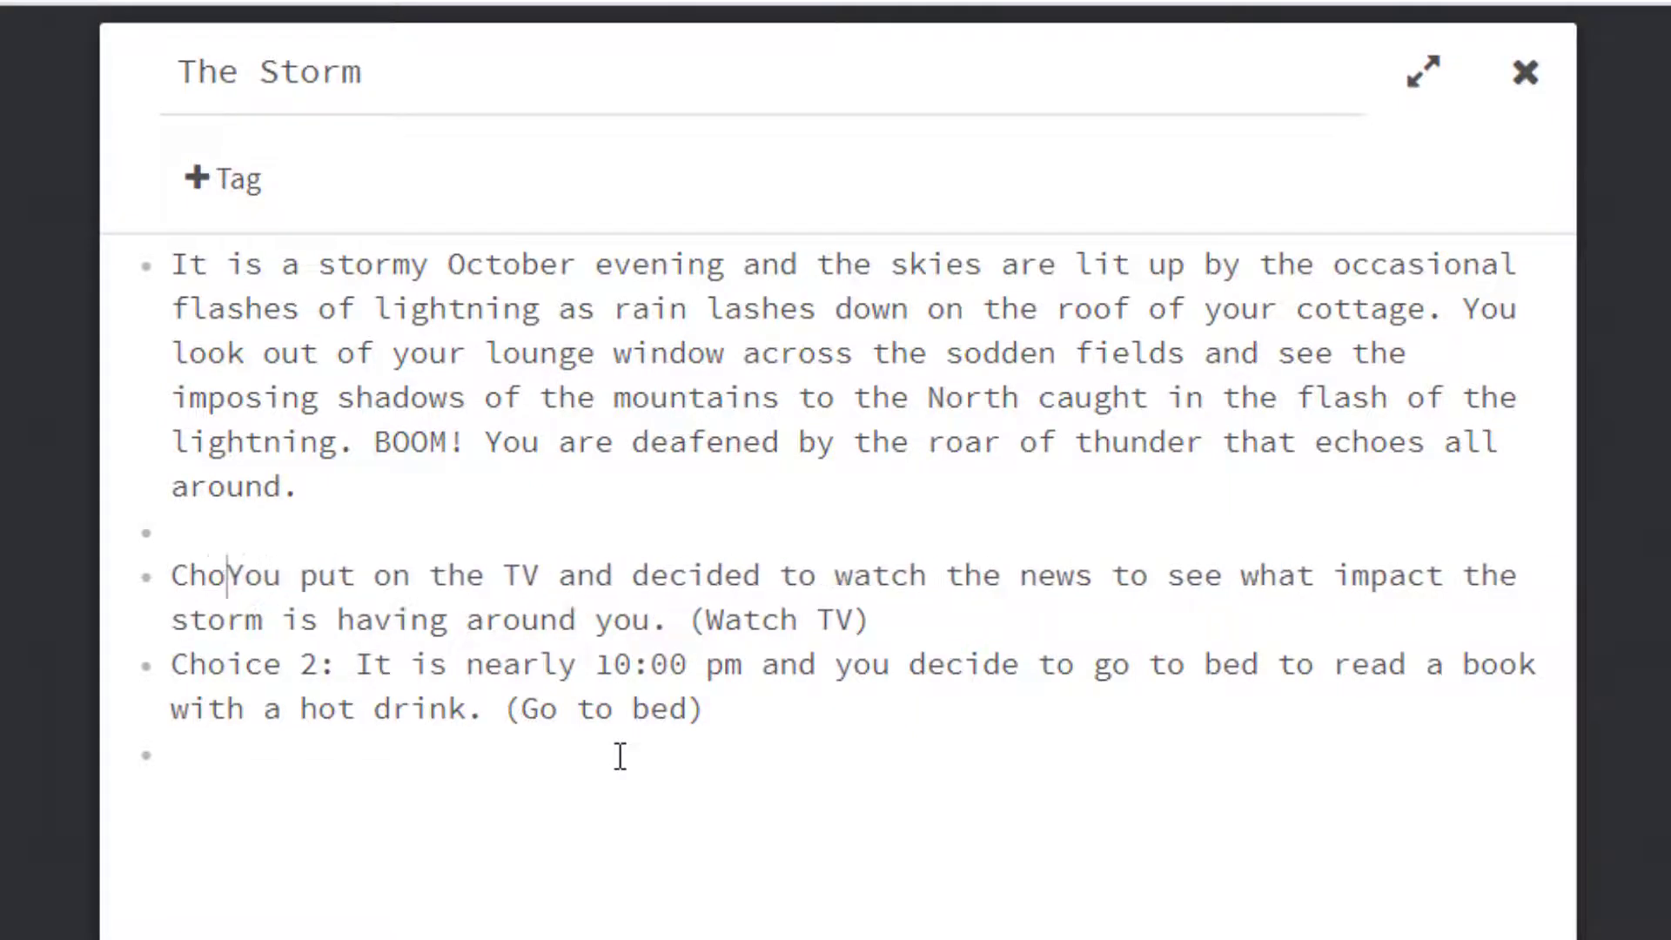
key("BackSpace")
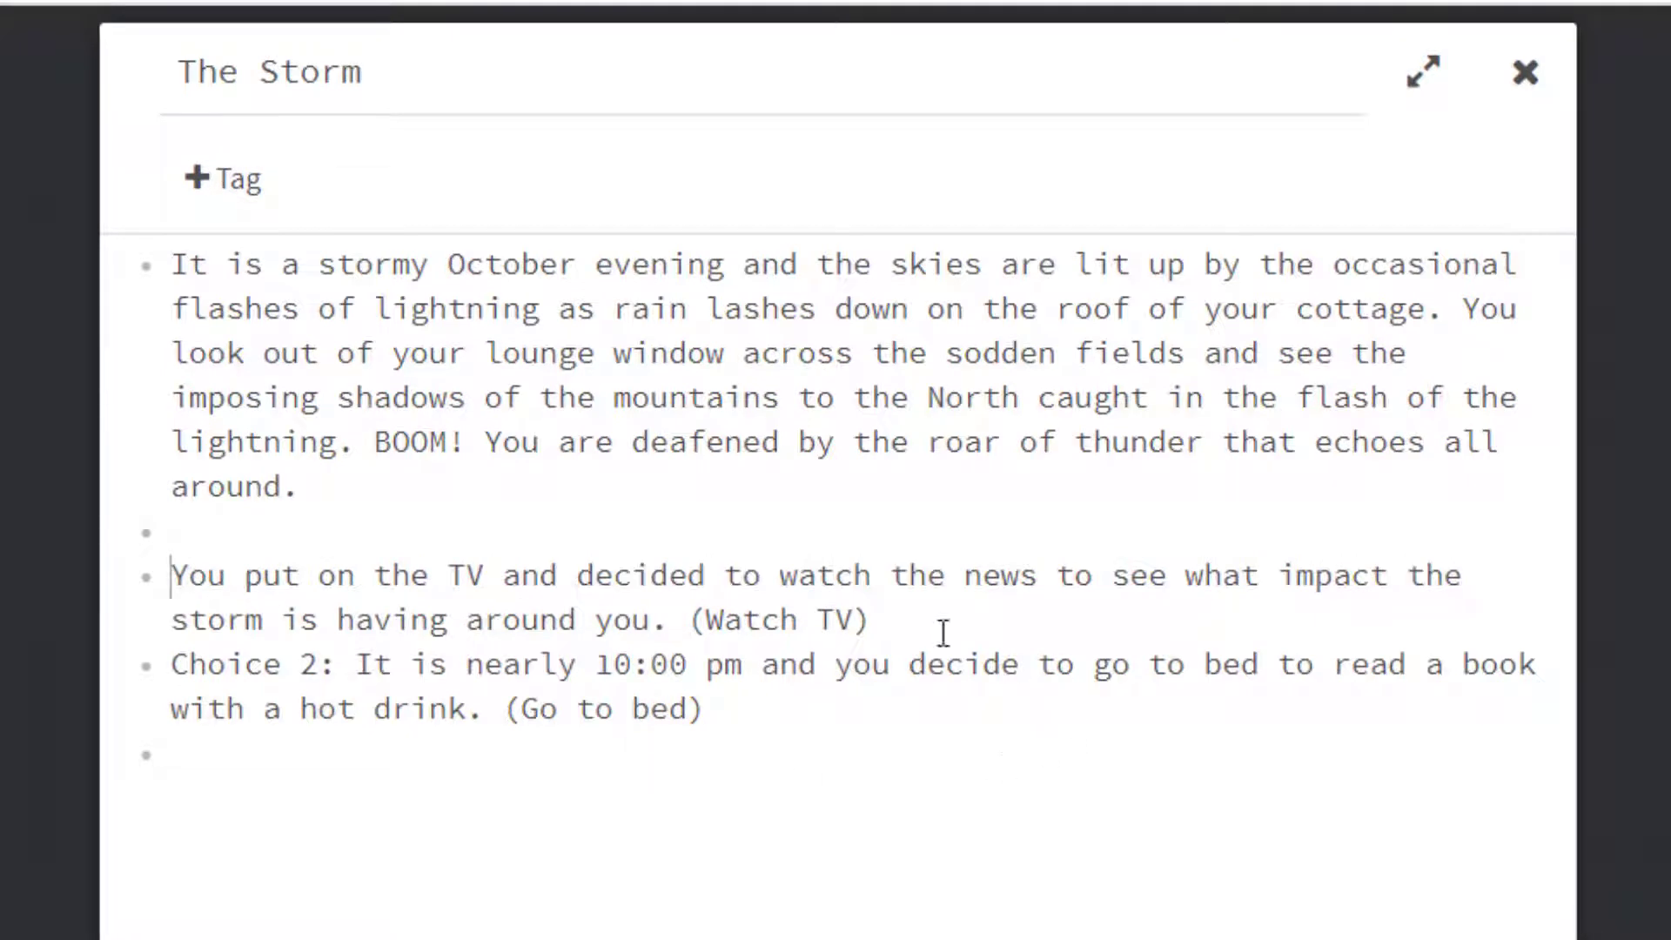
Step: Insert a blank line after the Watch TV choice, delete the "Choice 2:" label from the second choice, and close the passage
left_click(897, 642)
key("Return")
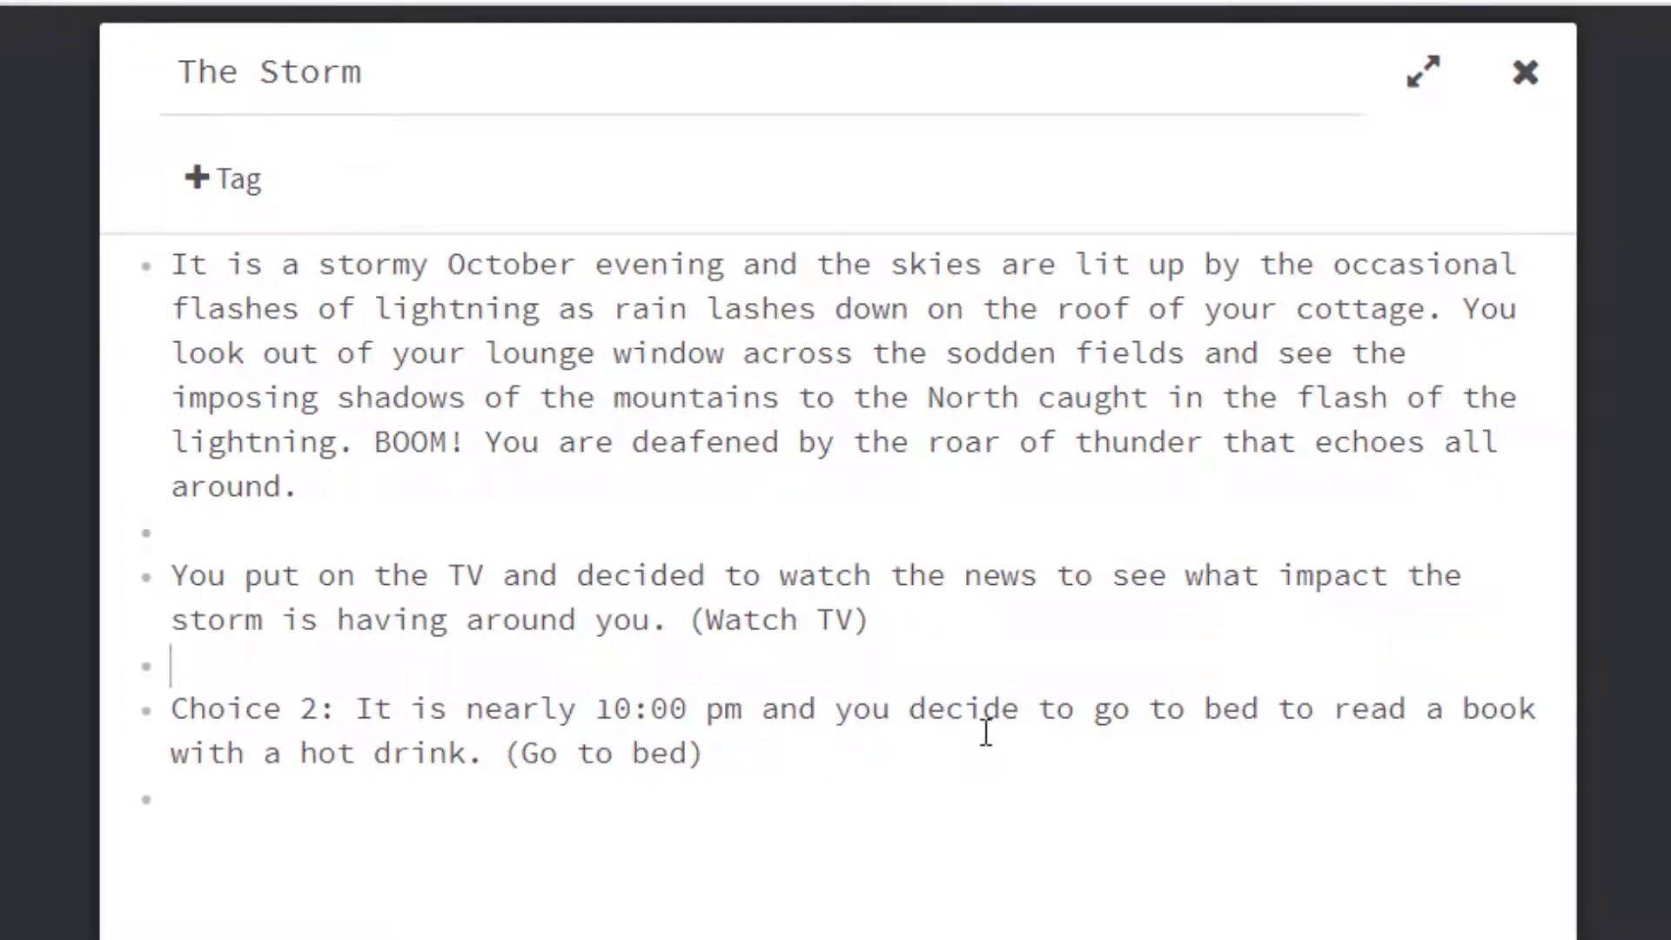
left_click(360, 711)
key("BackSpace")
key("BackSpace")
key("BackSpace")
key("BackSpace")
key("BackSpace")
key("BackSpace")
key("BackSpace")
key("BackSpace")
key("BackSpace")
key("BackSpace")
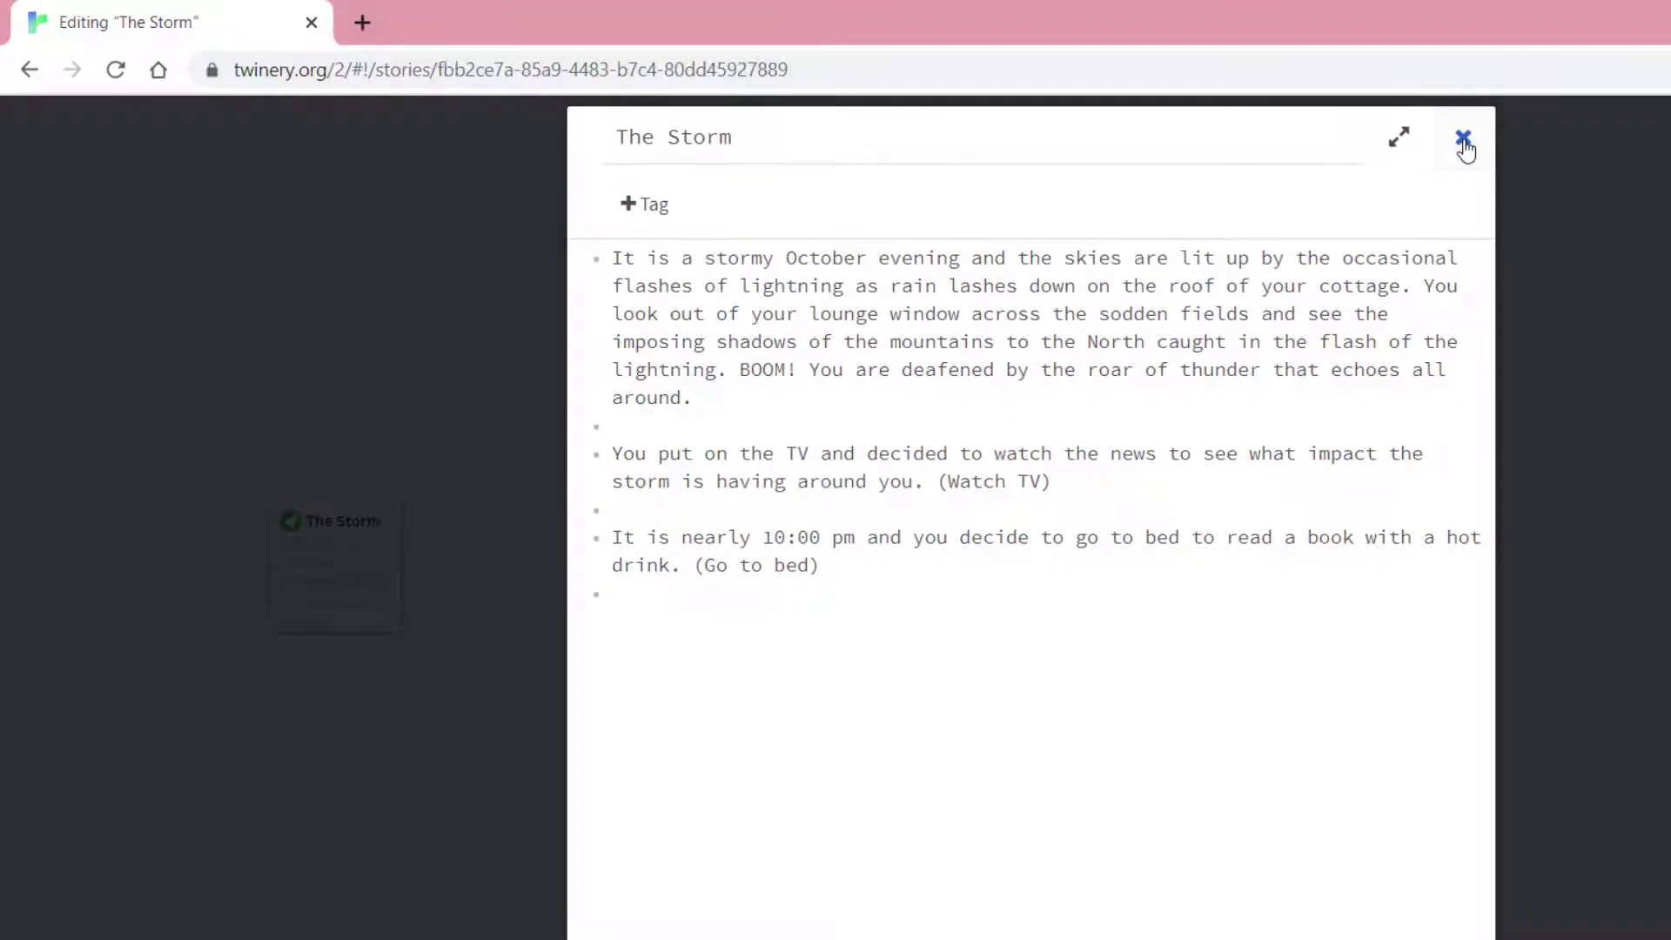
left_click(1463, 140)
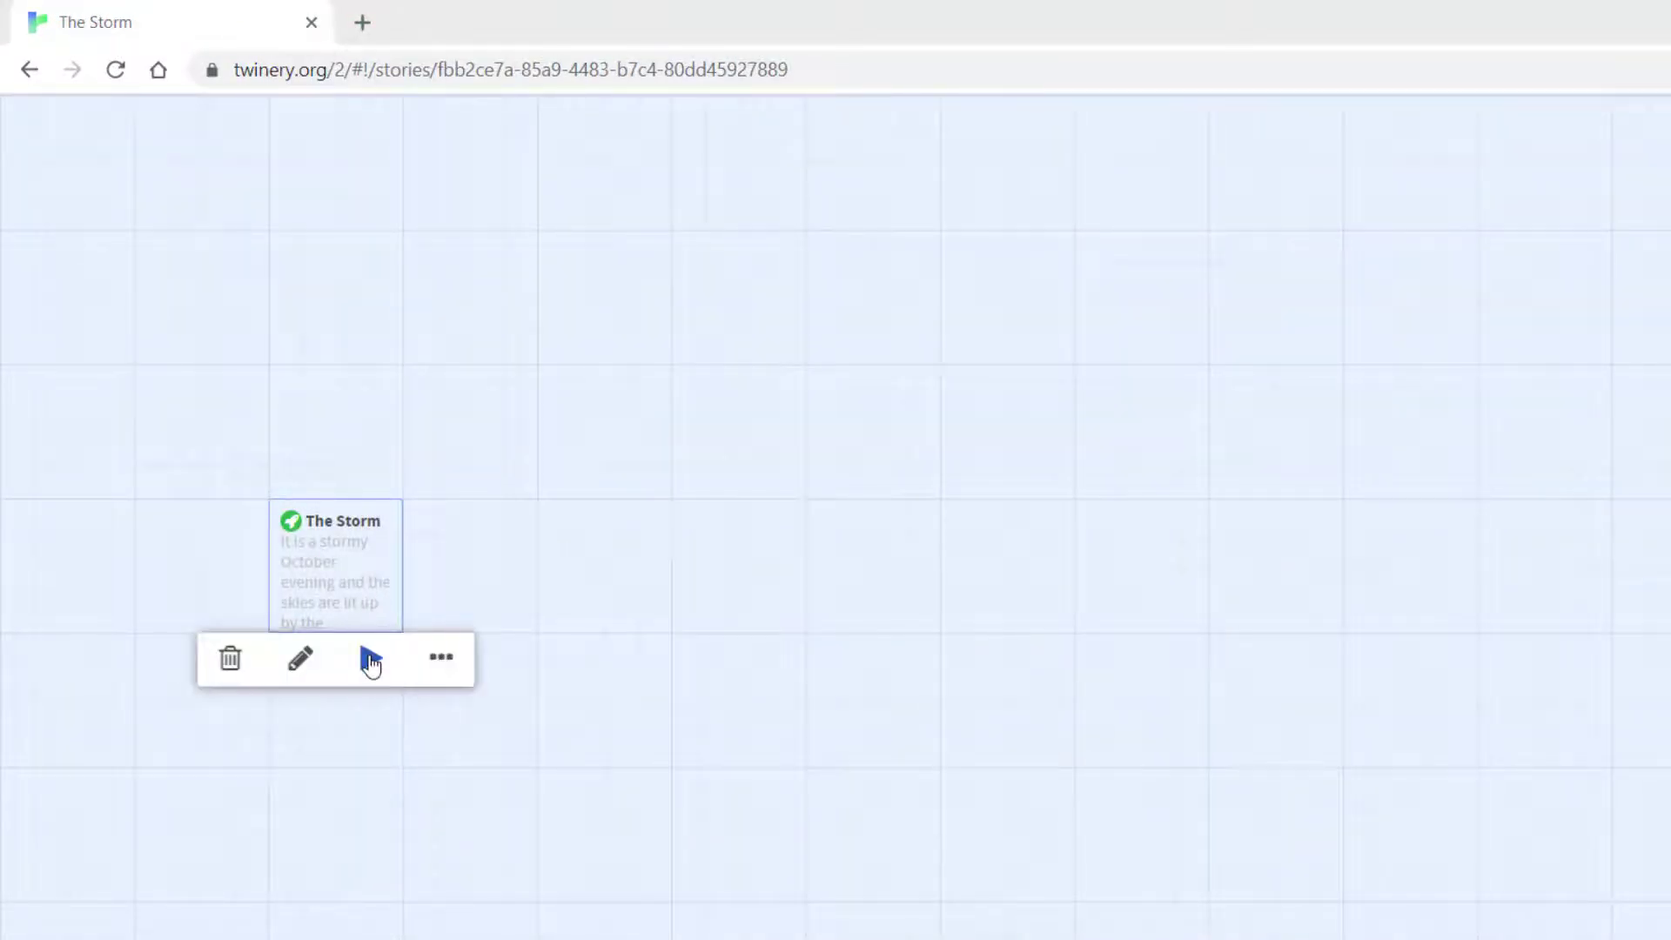
Step: Test the story starting from The Storm passage and close the test page
left_click(371, 662)
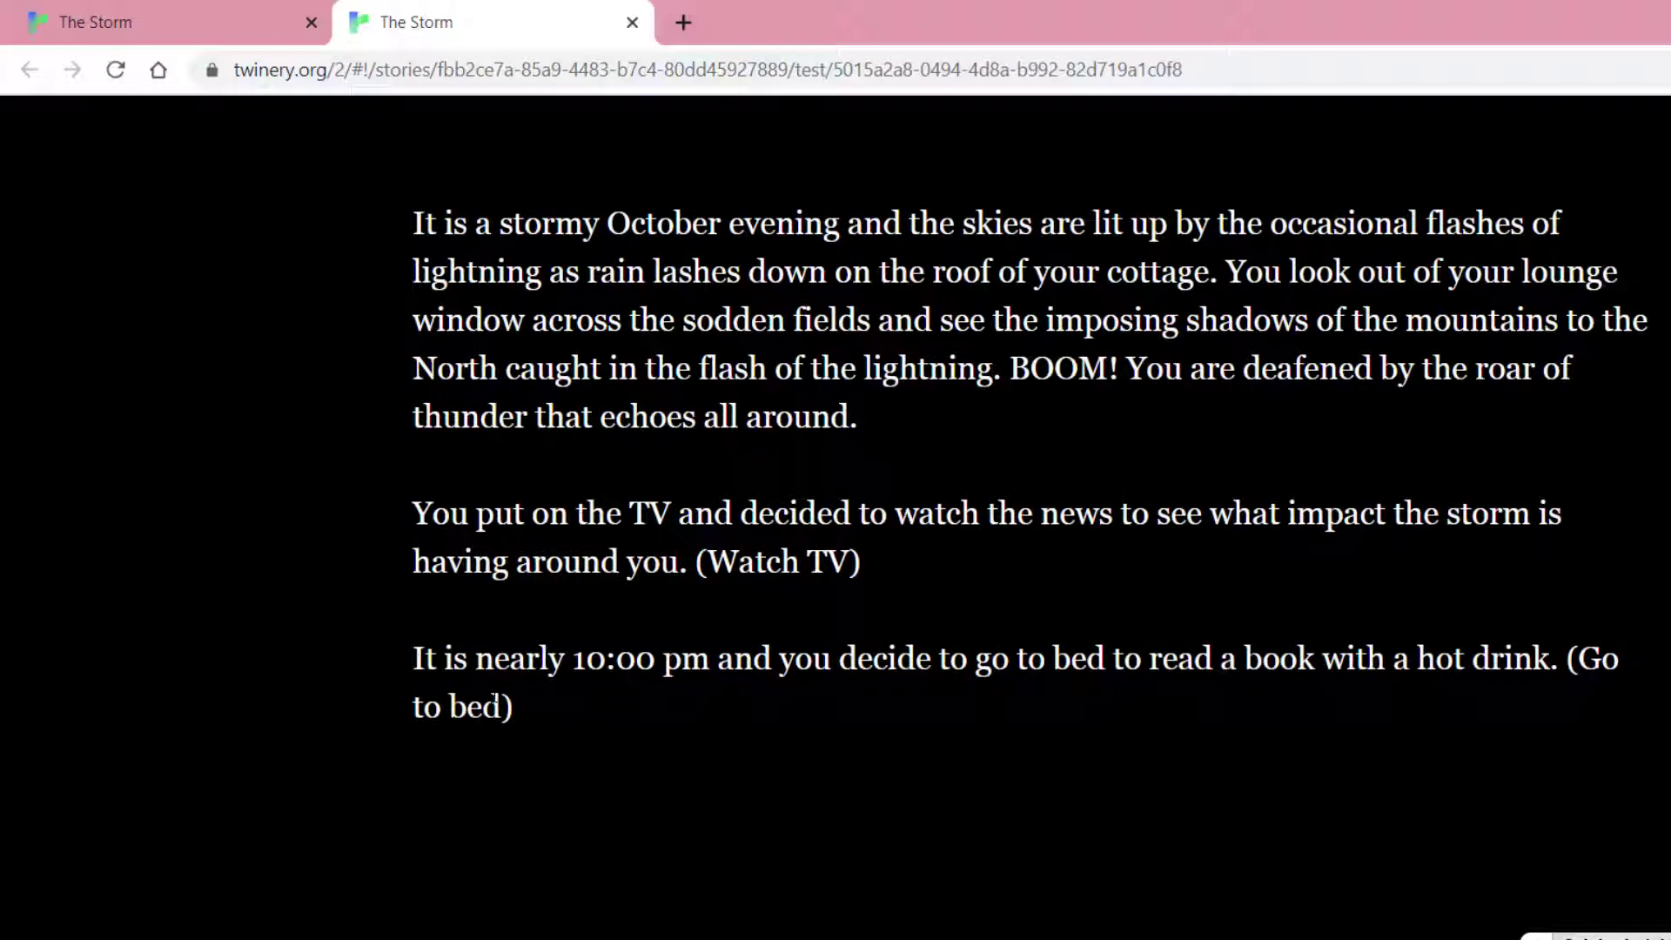
left_click(633, 23)
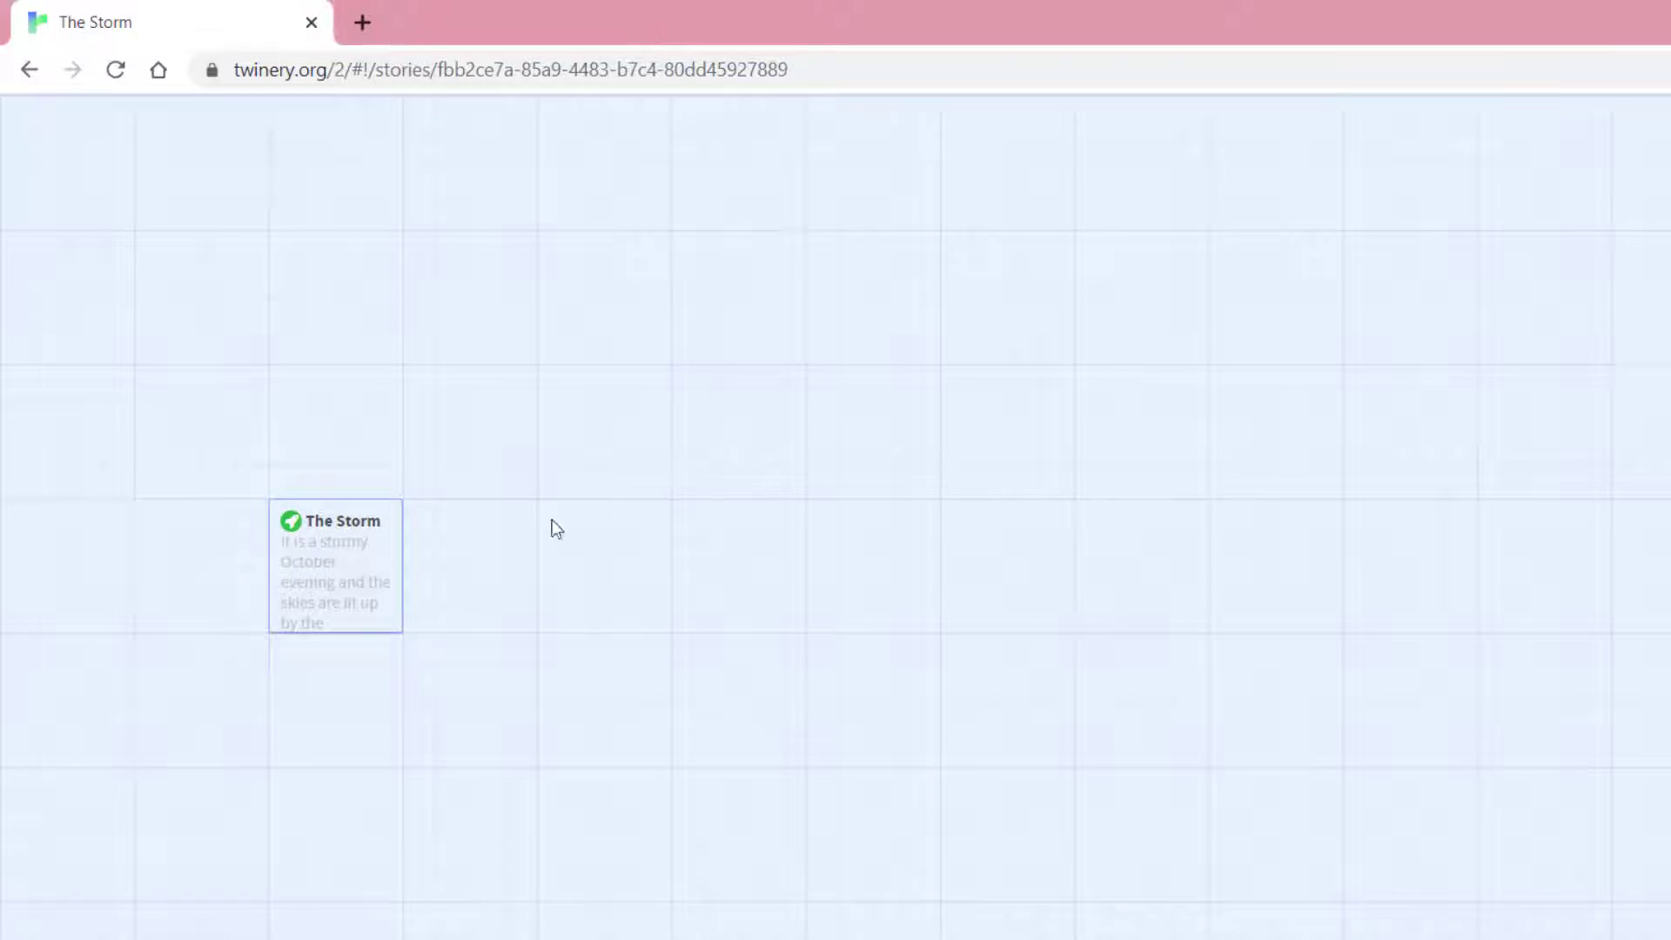
Step: Reopen The Storm passage and enclose the whole Watch TV choice in double square brackets
mouse_move(343, 585)
left_click(324, 663)
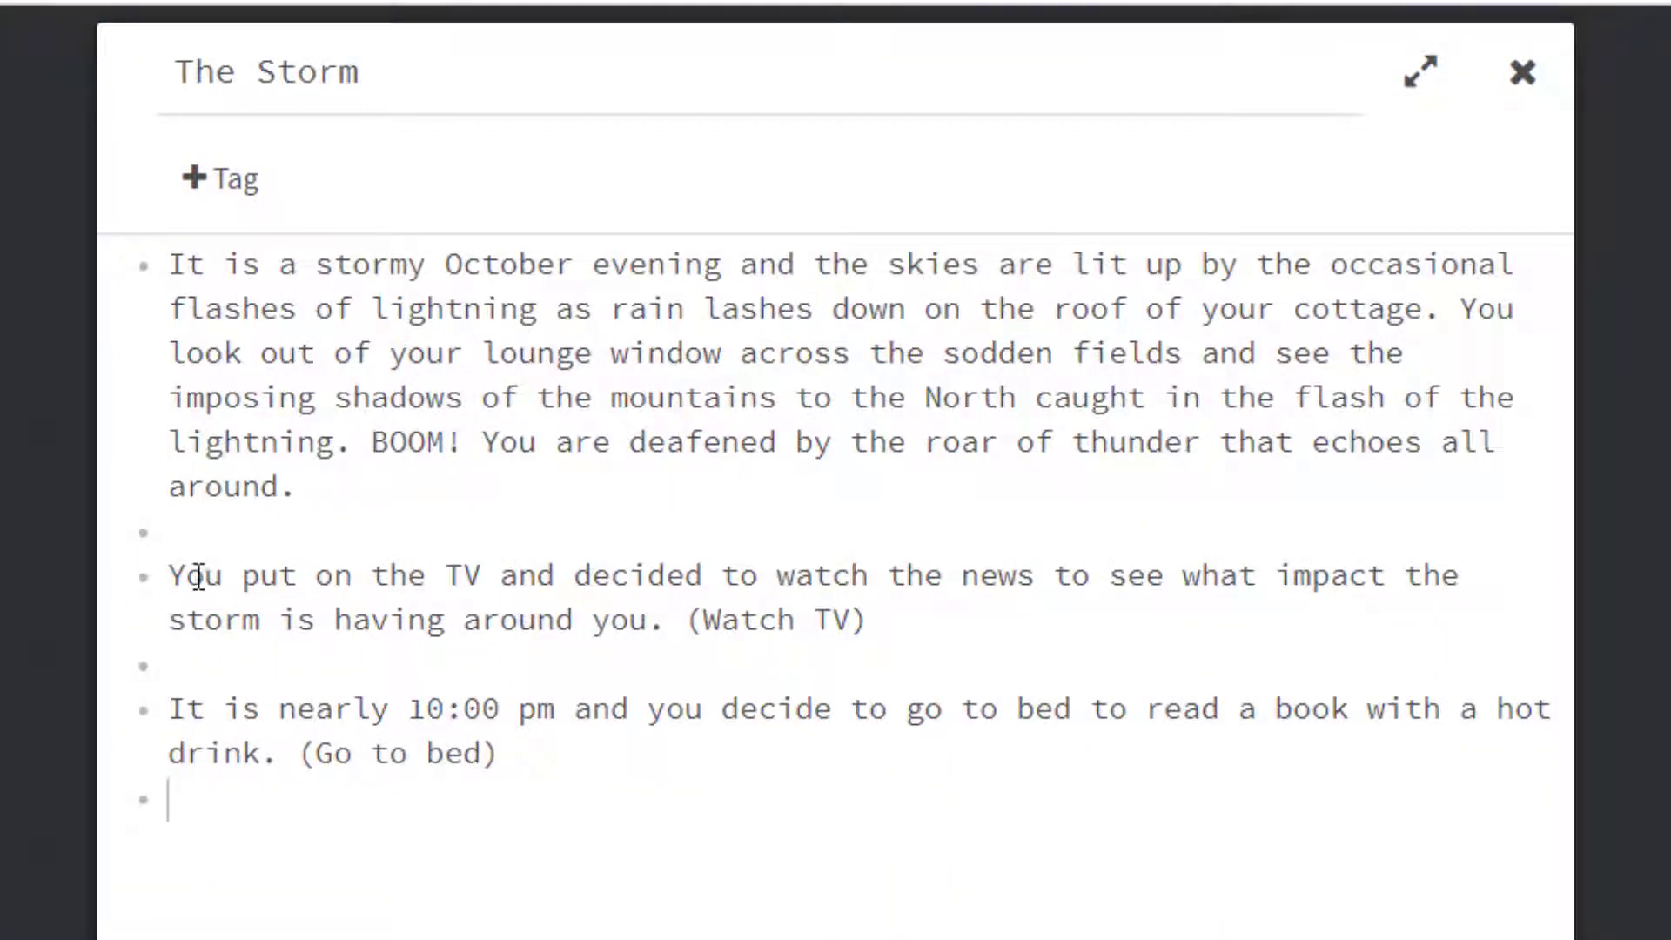
left_click(172, 575)
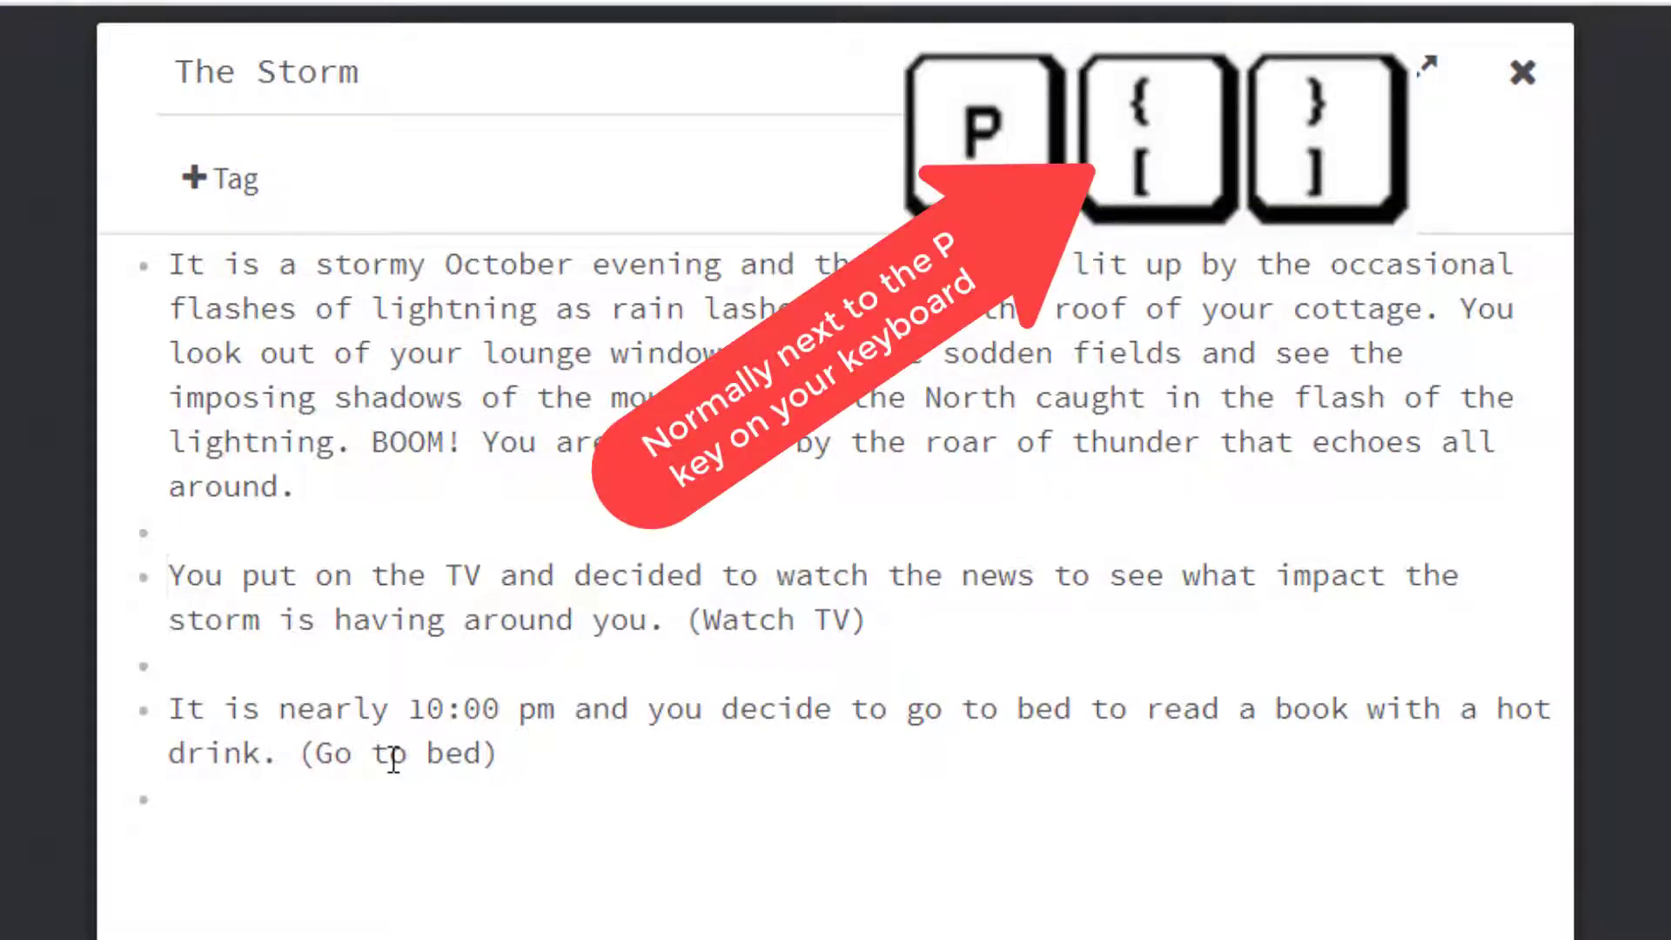
type("[[")
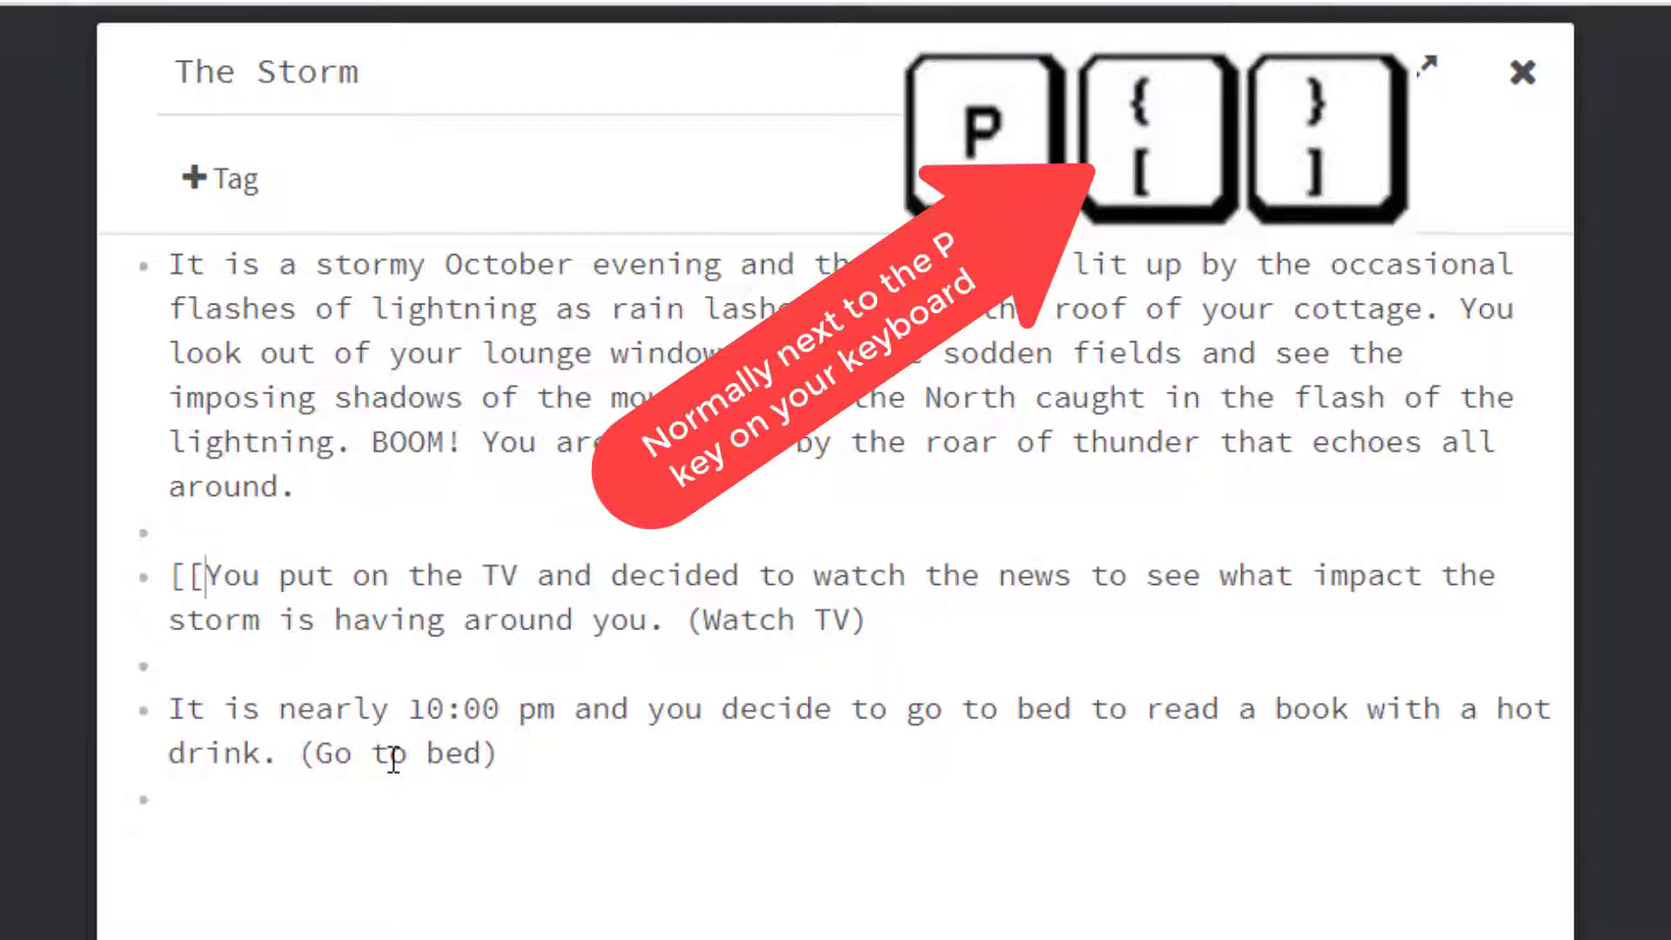
left_click(915, 626)
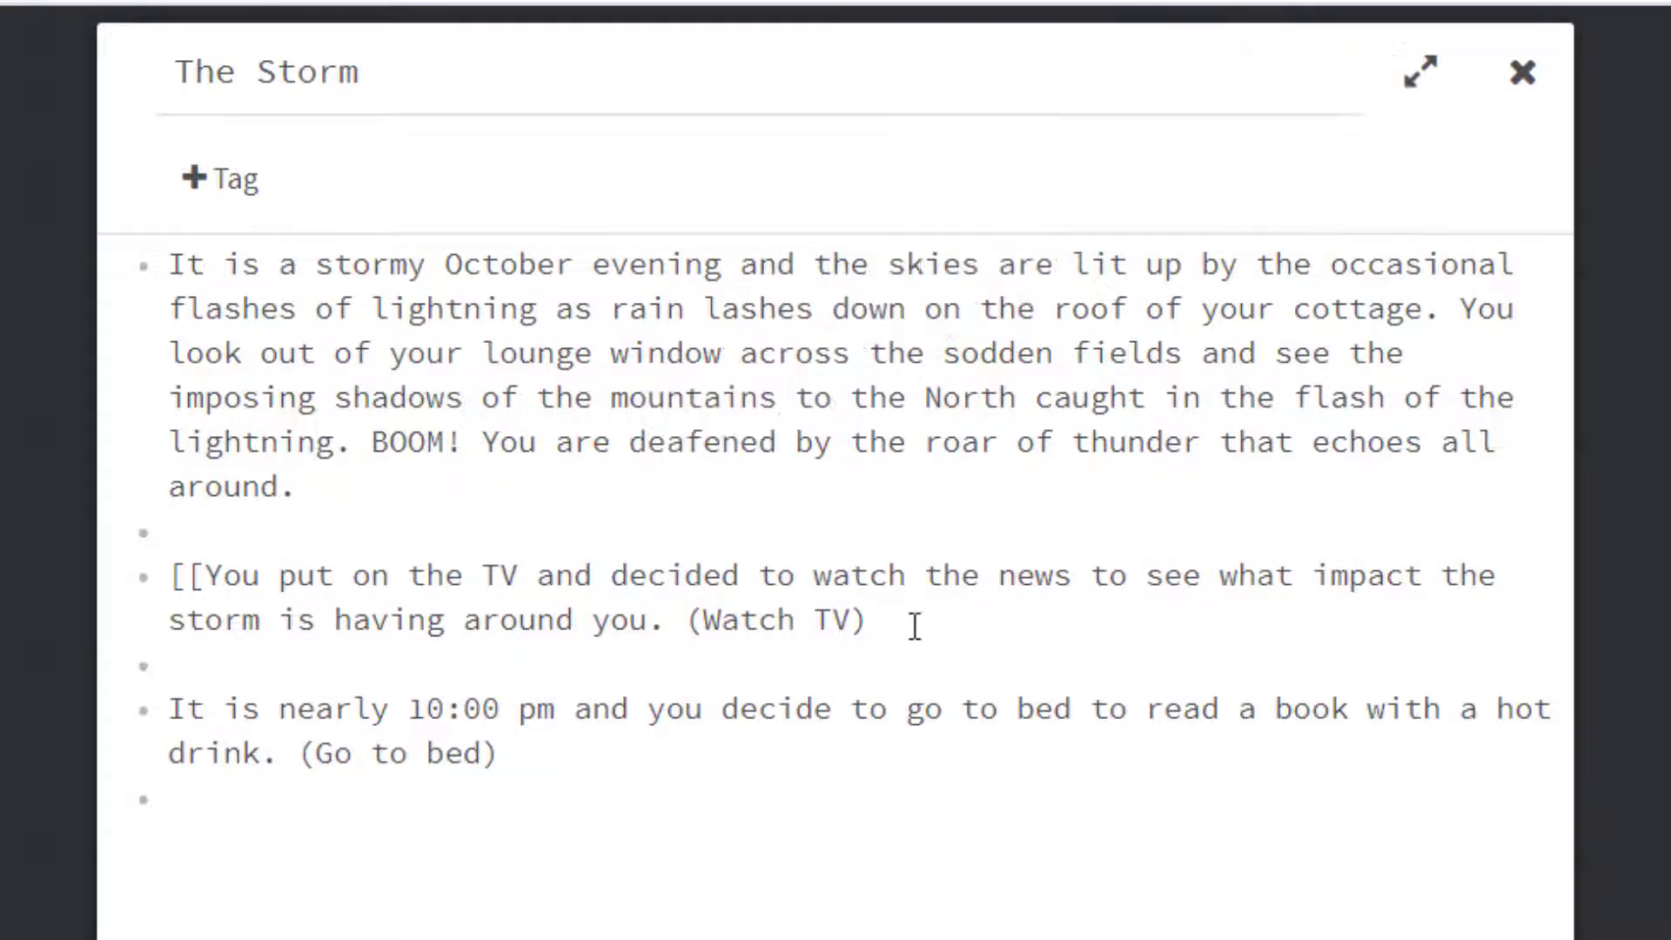
type("]]")
Step: Enclose the whole Go to bed choice in double square brackets and close the passage
left_click(183, 713)
left_click(170, 718)
type("[[")
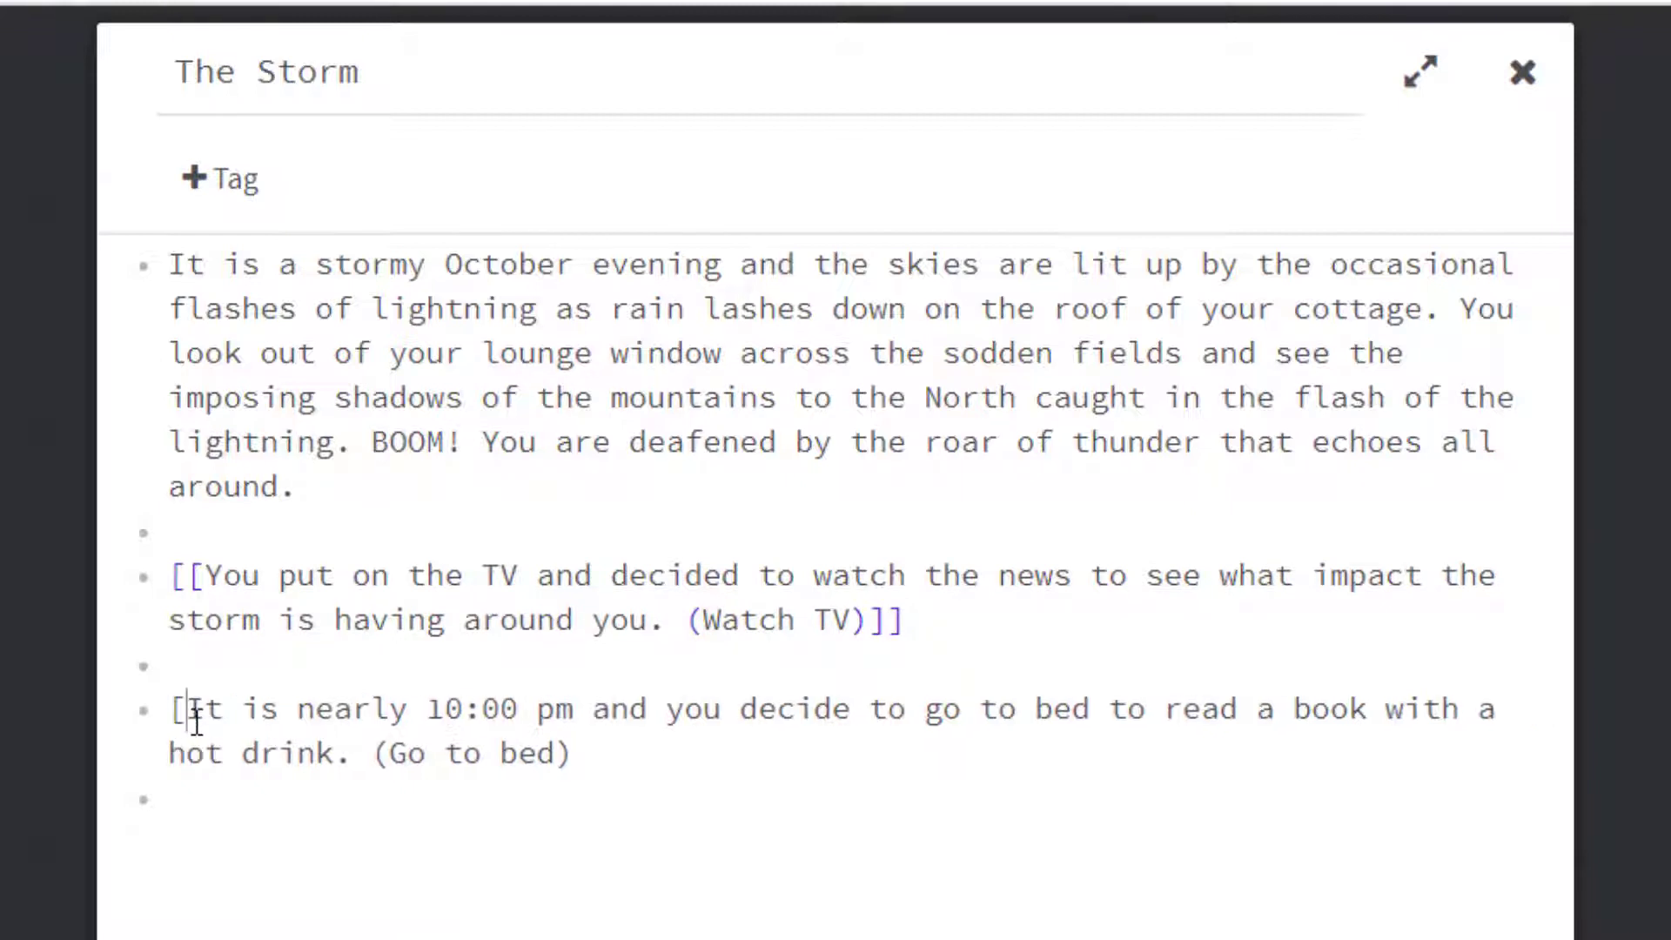
left_click(591, 749)
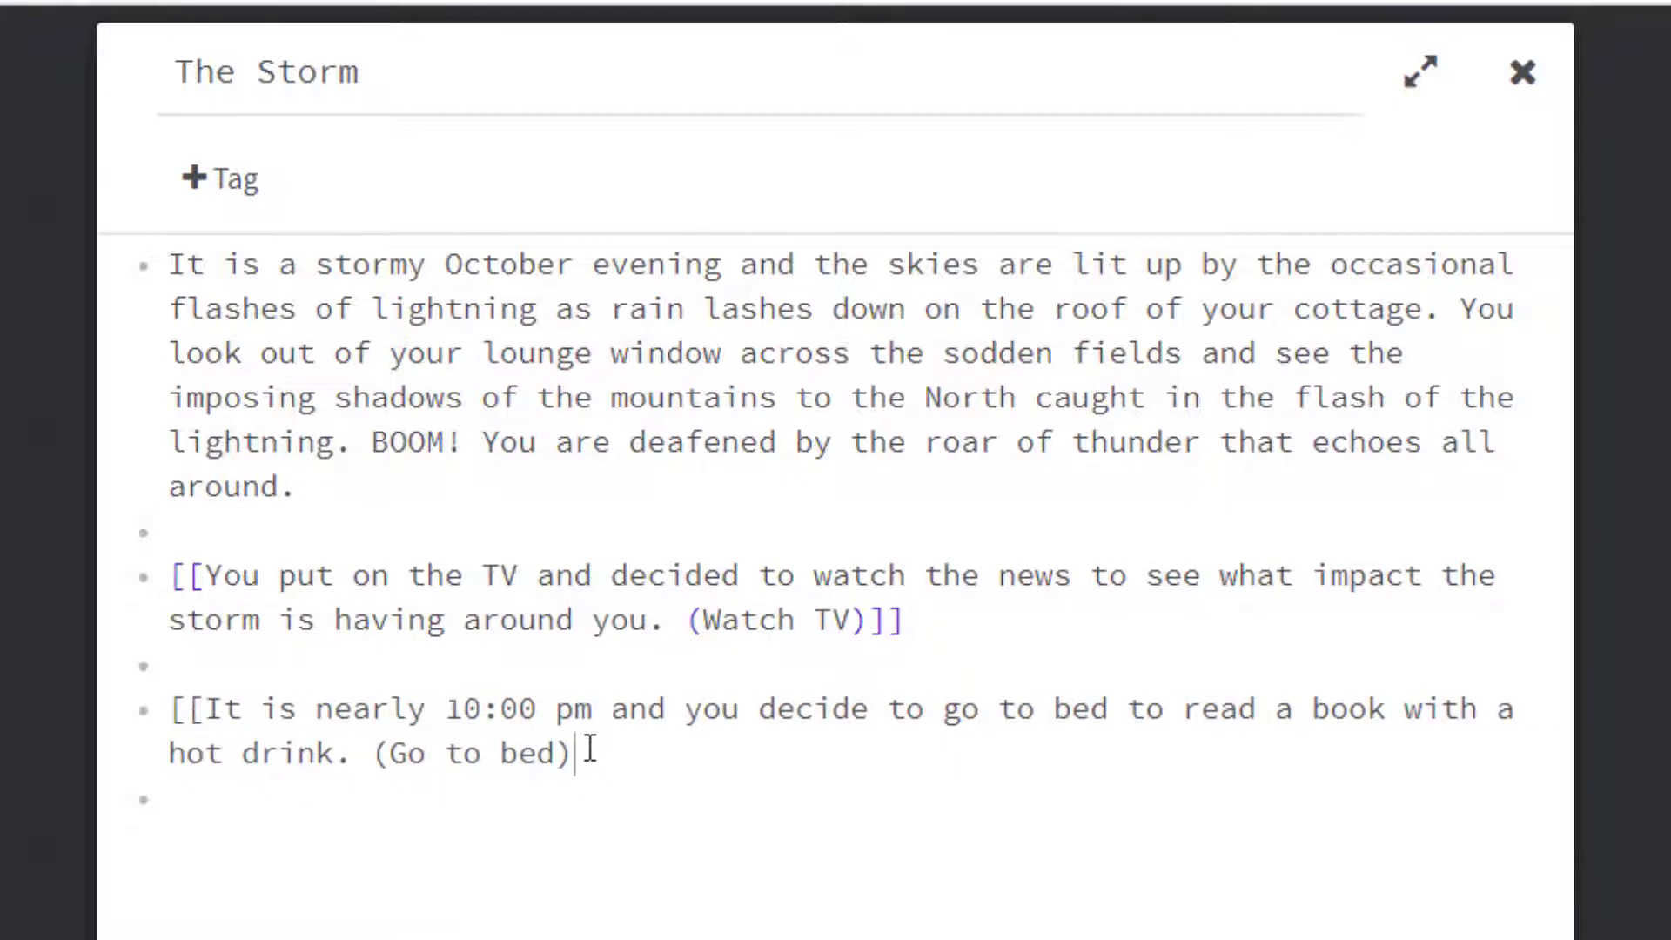
type("]]")
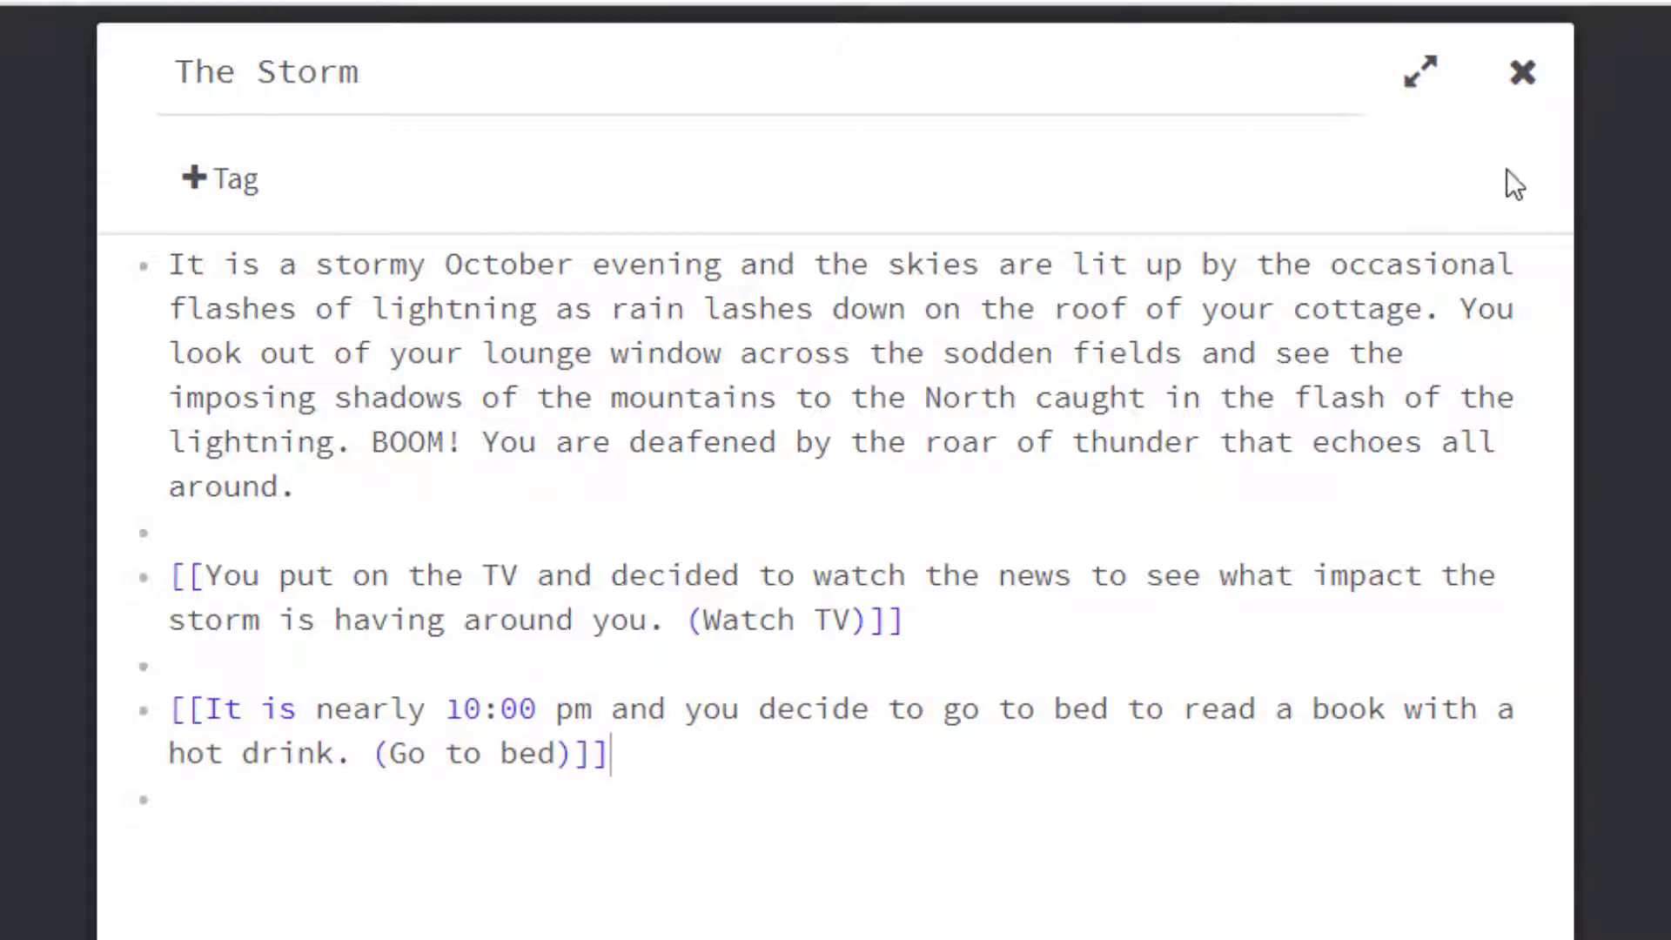
left_click(1512, 102)
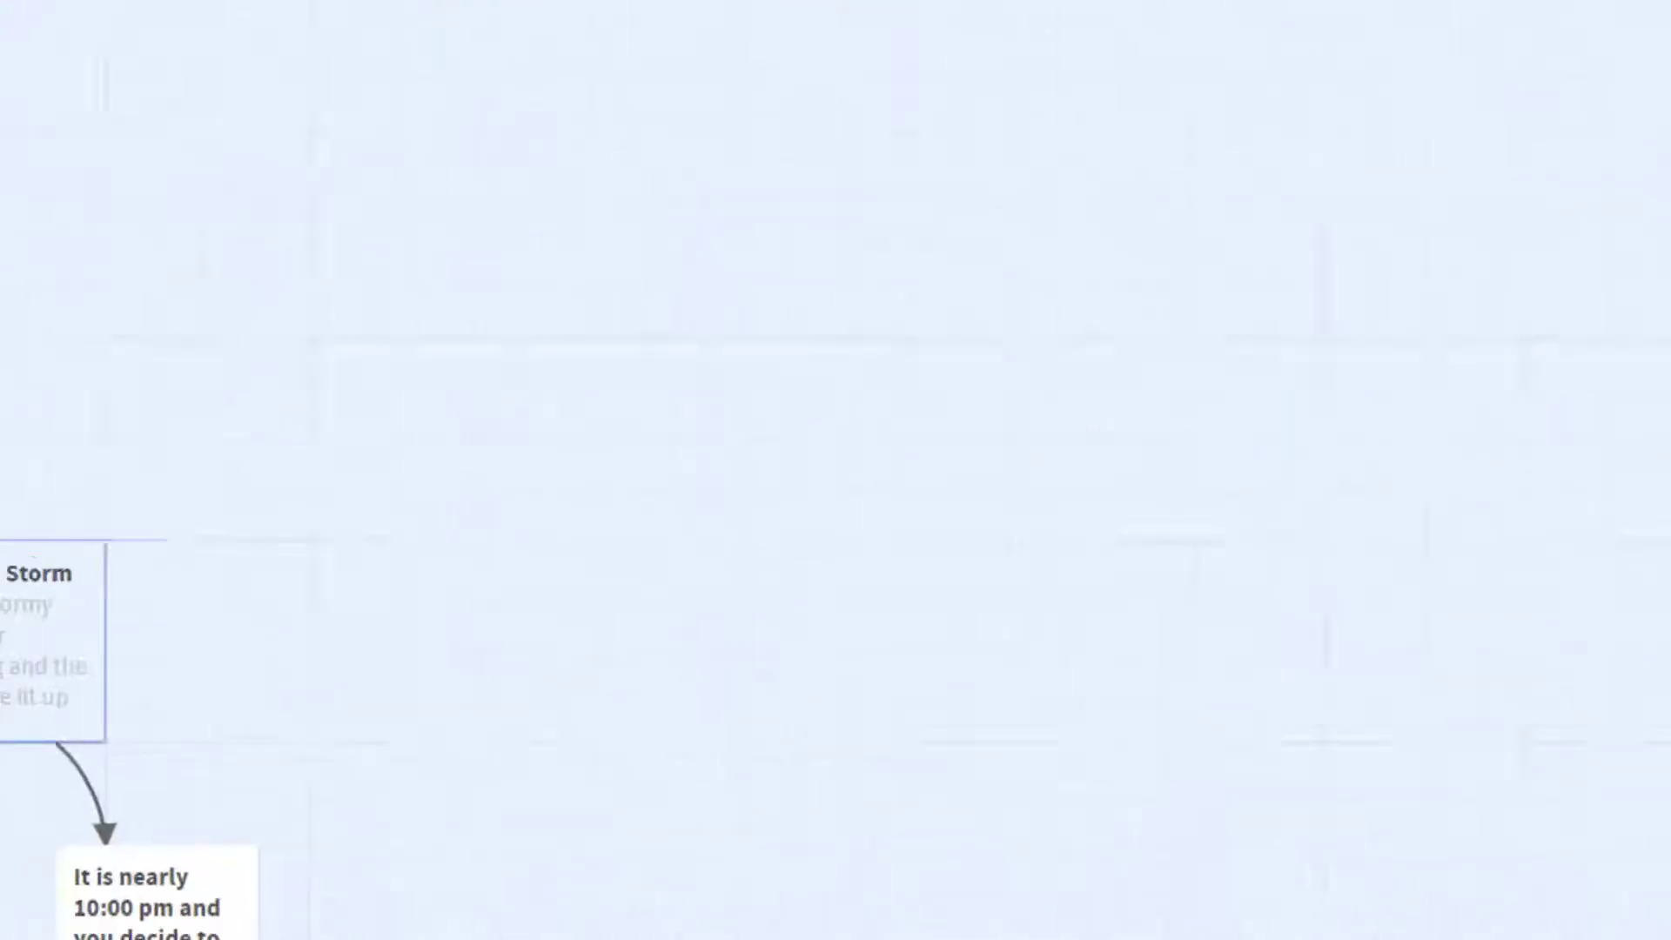
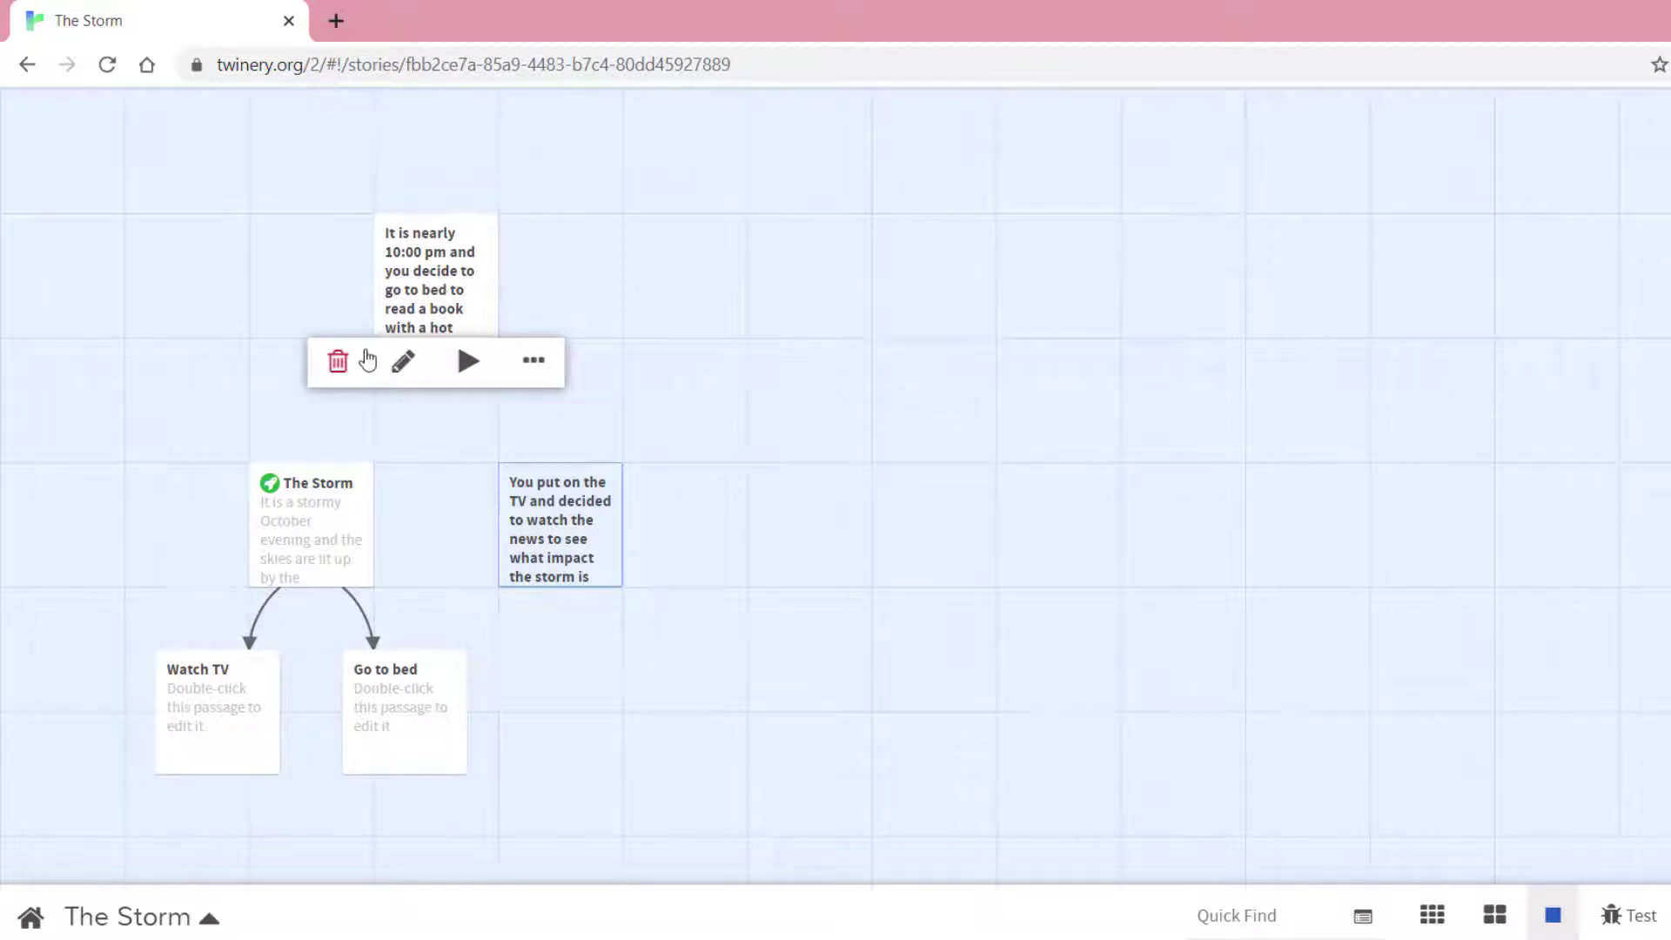
Step: Delete the two unlinked passages whose titles are the full choice sentences, "It is nearly 10:00 pm…" and "You put on the TV…"
left_click(338, 361)
left_click(1190, 329)
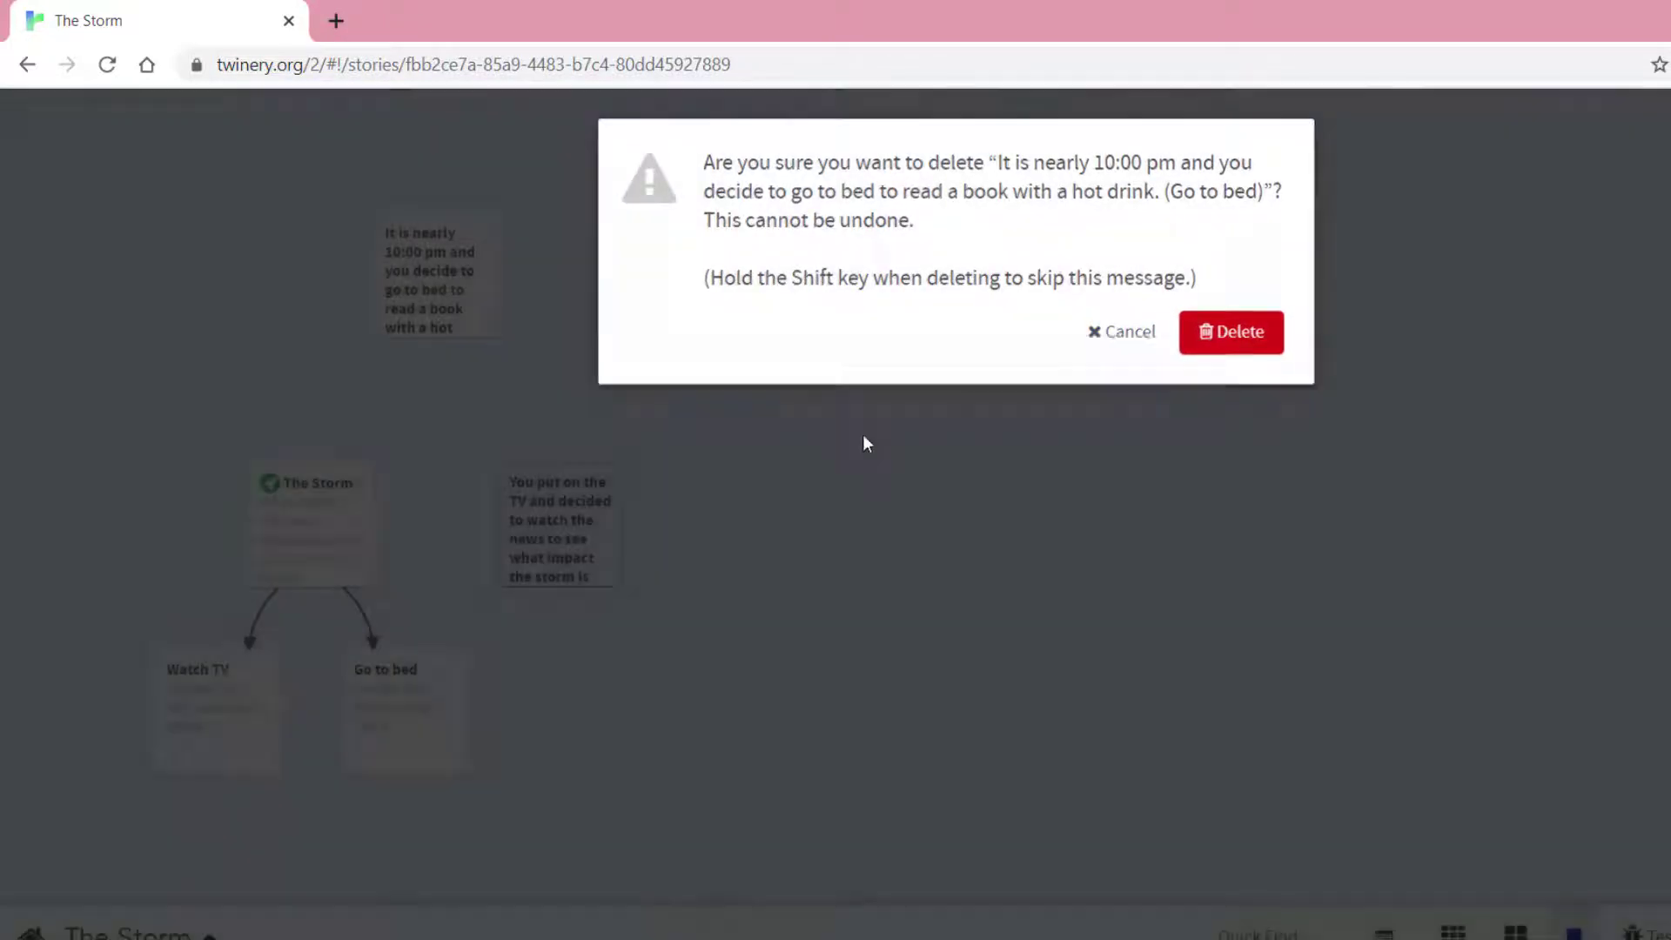
left_click(557, 549)
left_click(464, 614)
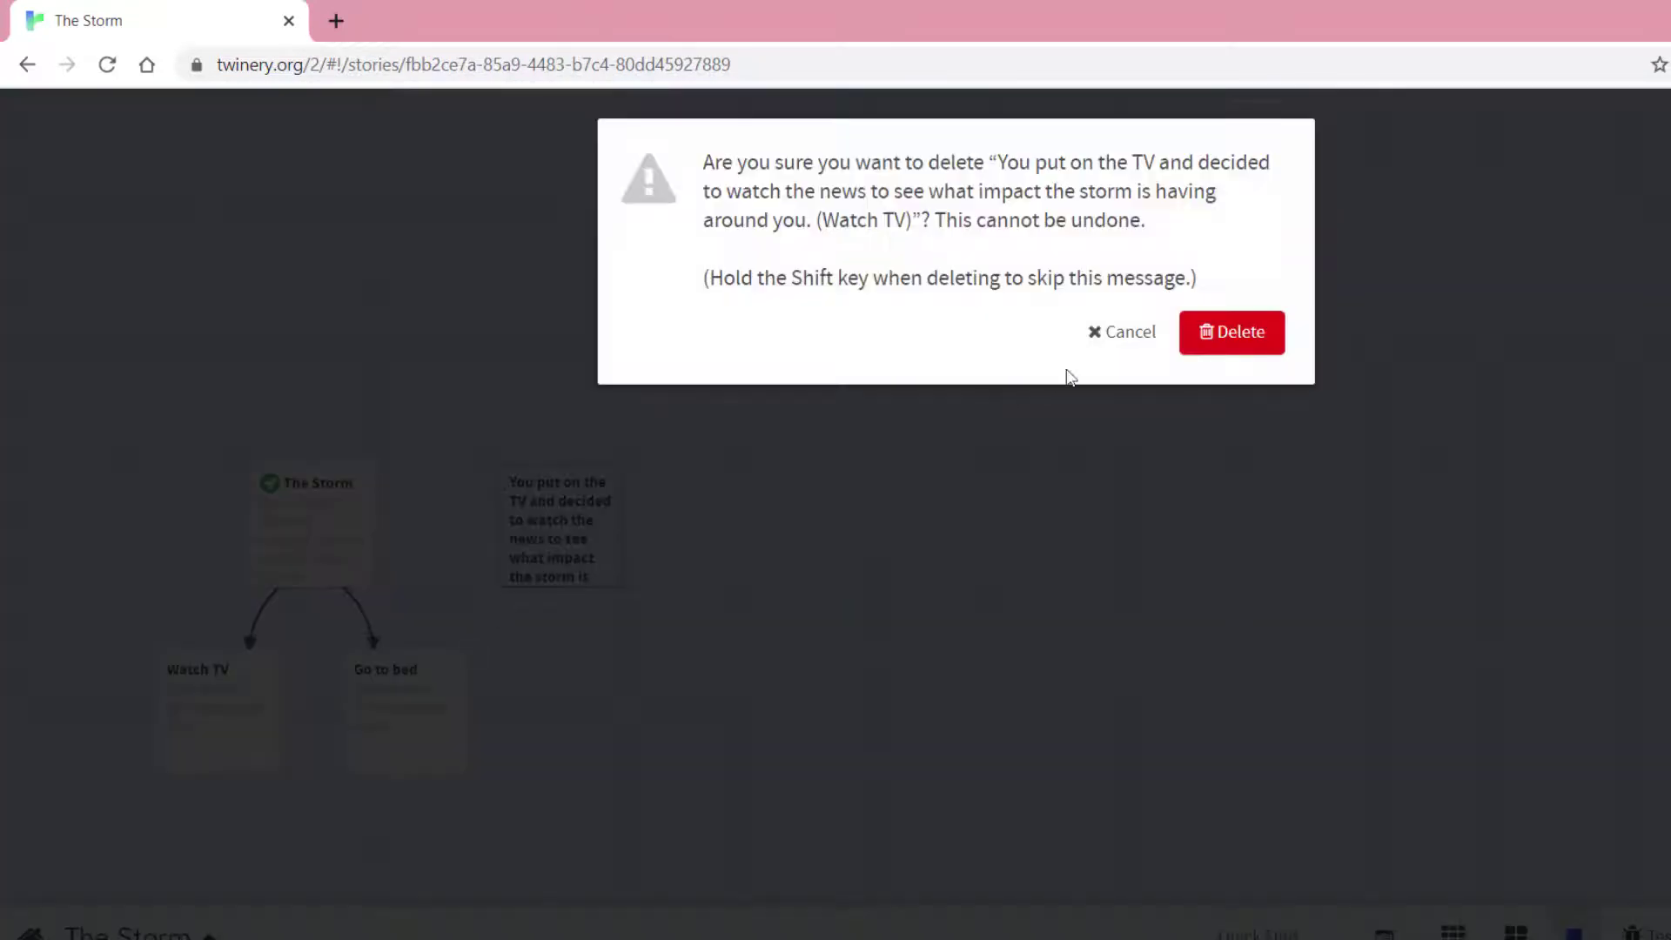
left_click(1233, 331)
Step: Move the Go to bed passage above and to the right of The Storm, and Watch TV beside The Storm on its right
left_click(387, 696)
left_click_drag(387, 696, 420, 317)
left_click_drag(224, 720, 574, 532)
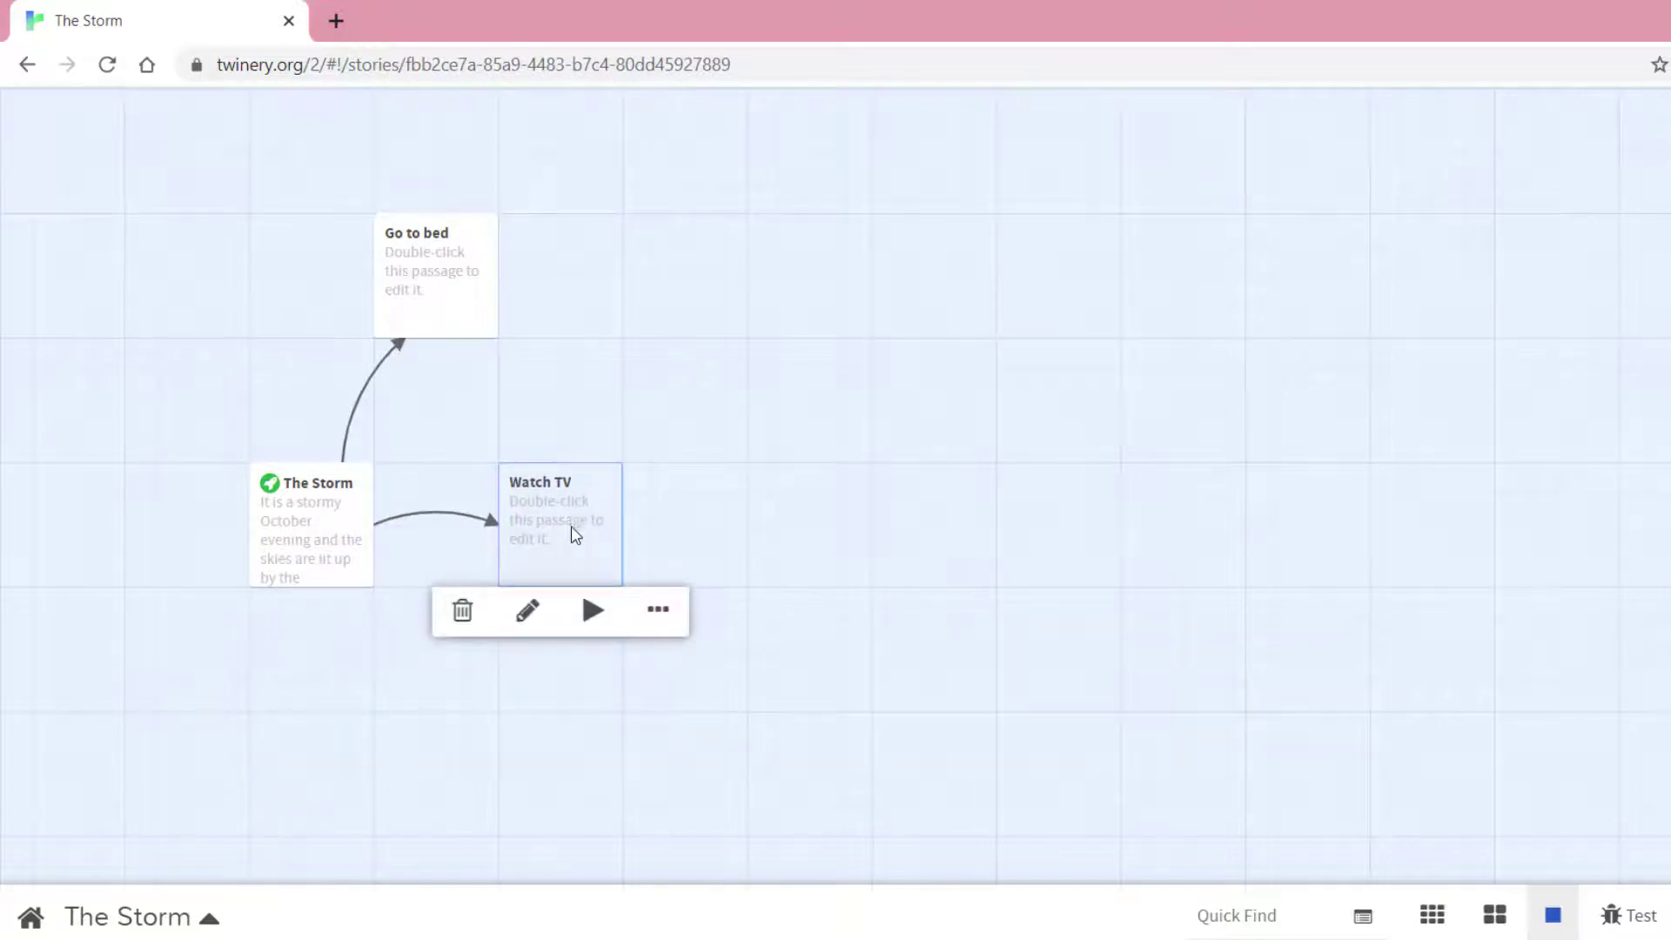
Step: Test the story from The Storm passage, follow the Watch TV choice link, and close the test page
left_click(348, 541)
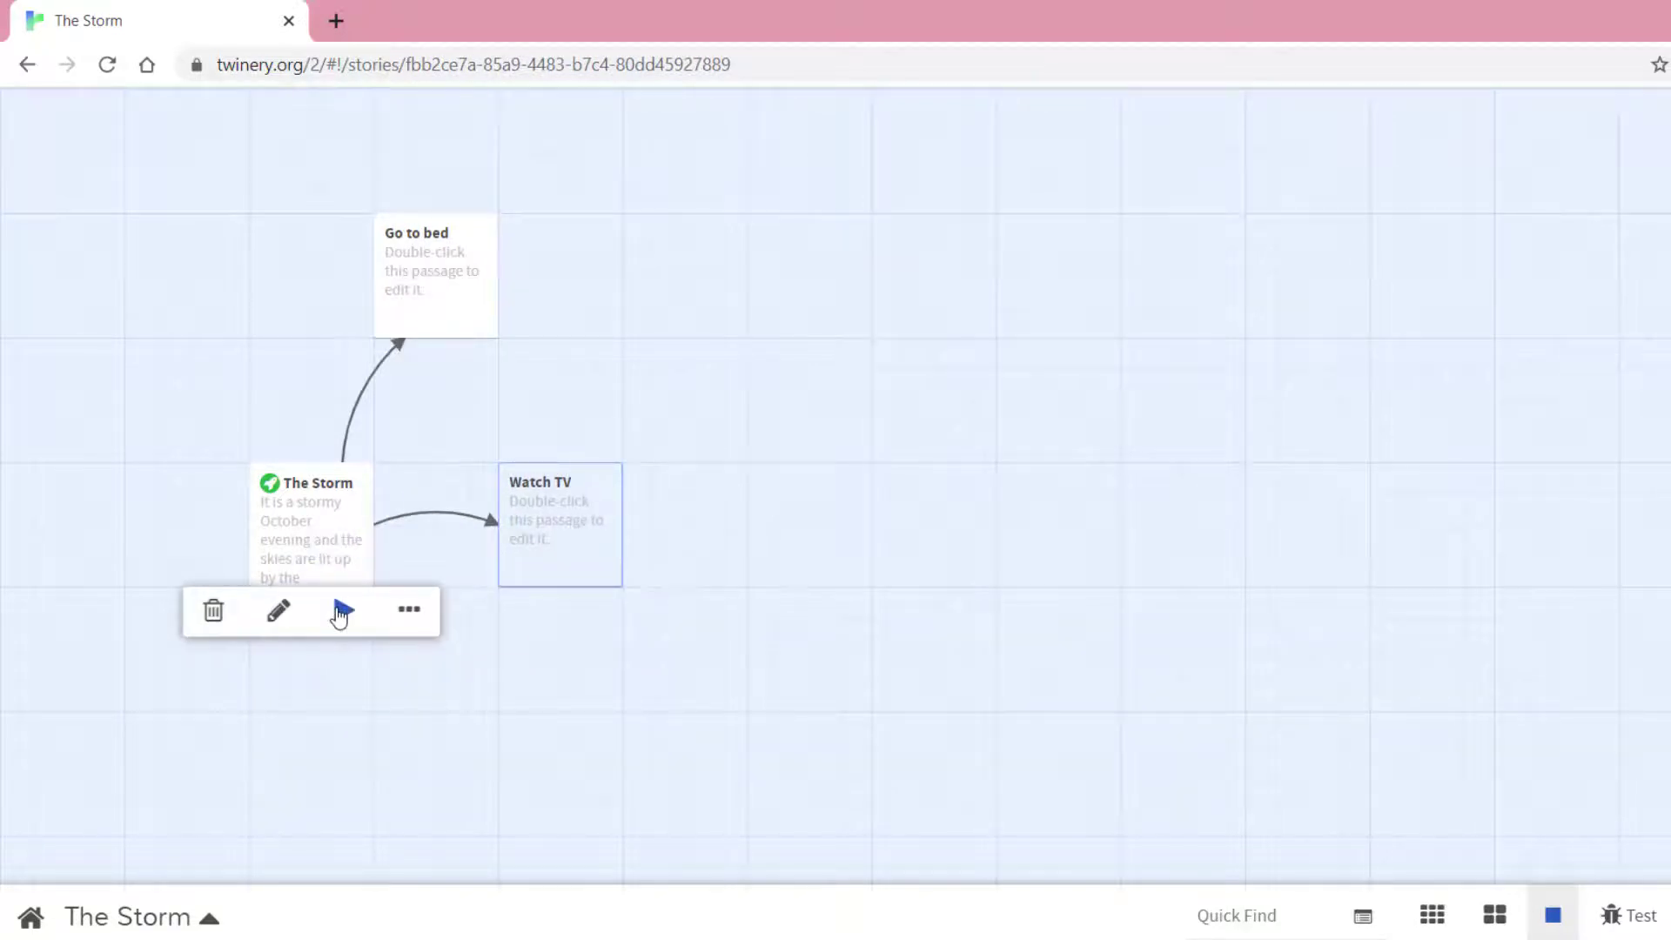
left_click(340, 610)
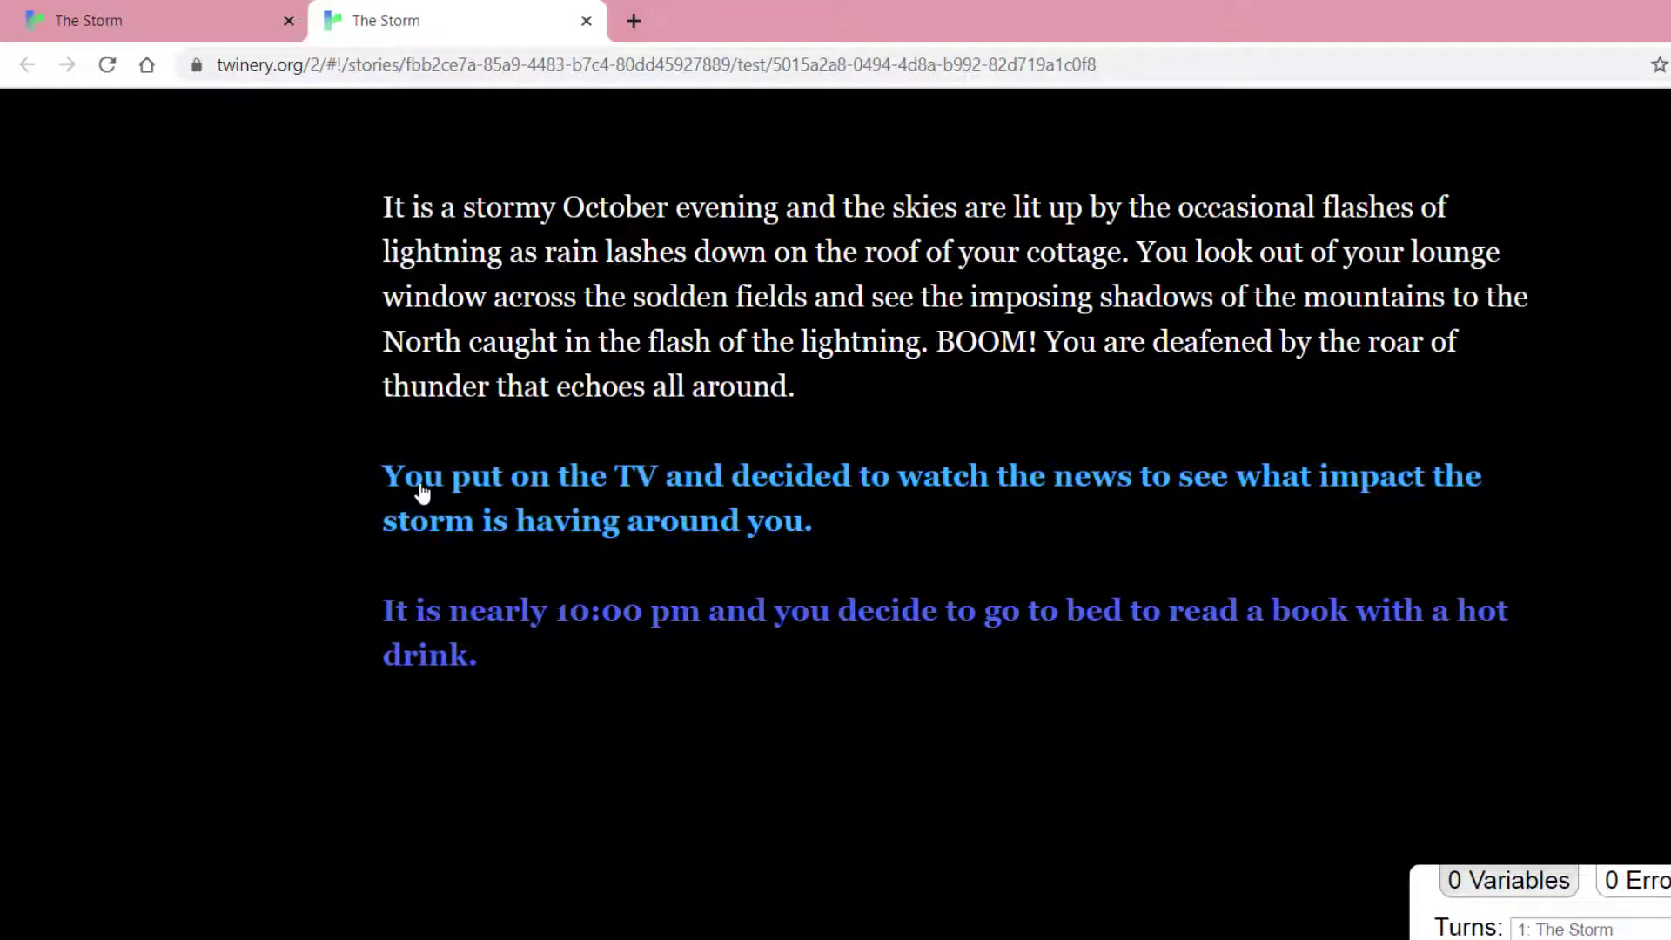
left_click(499, 533)
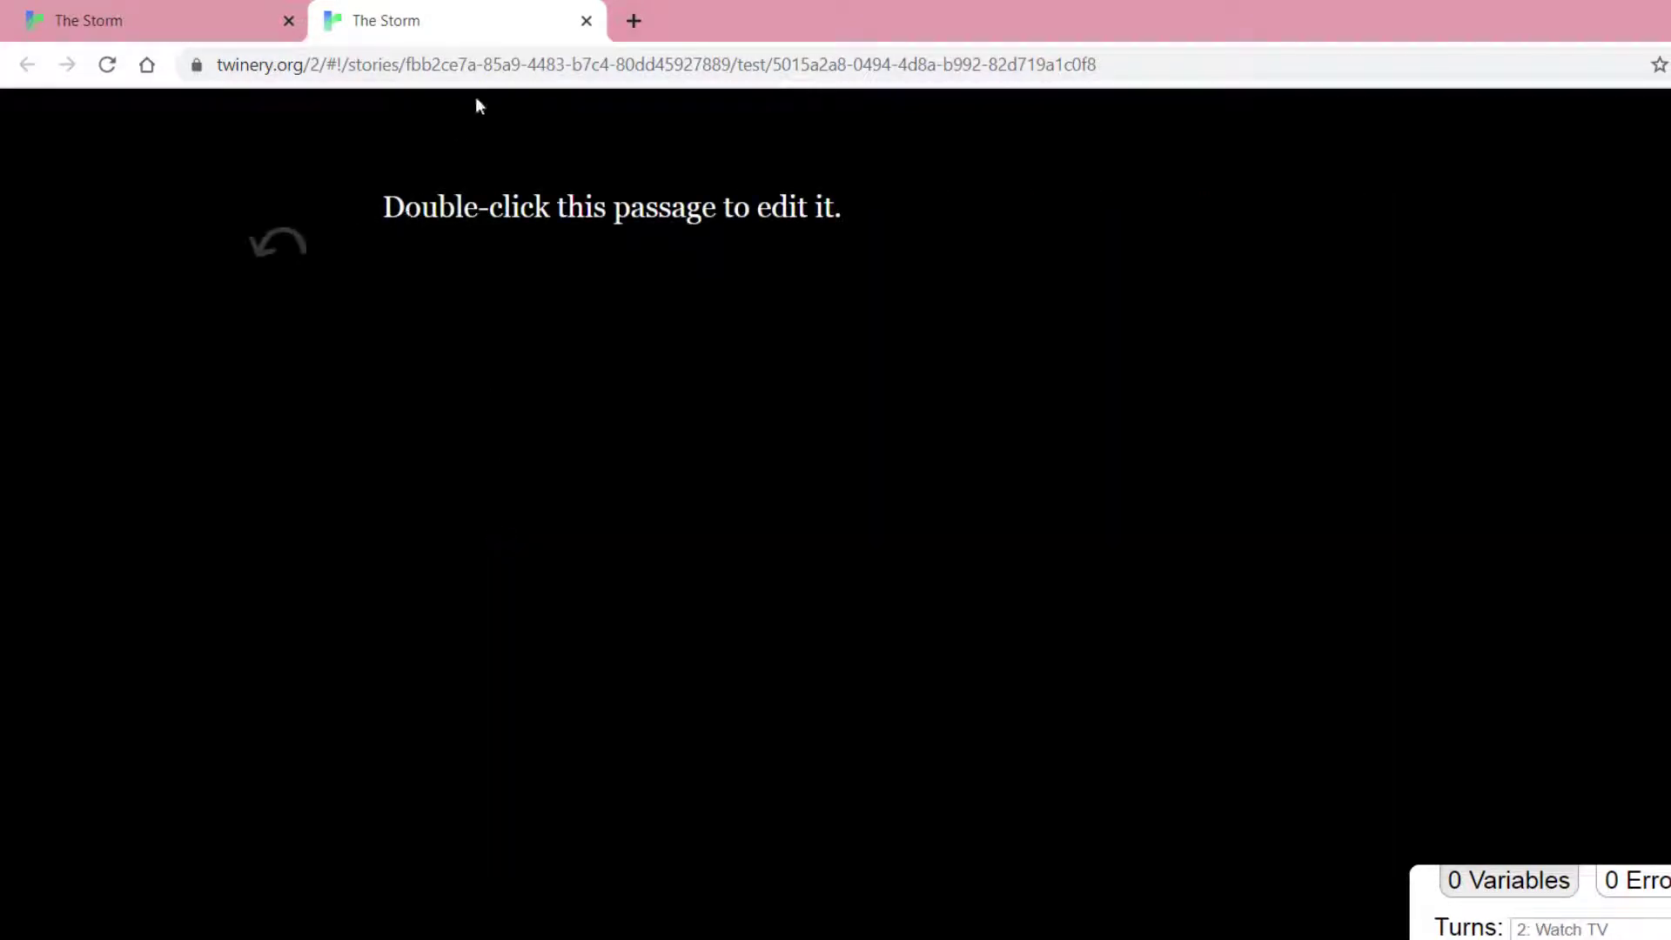
left_click(586, 20)
Step: Open the Go to bed passage to view its text and close it without editing
left_click(470, 272)
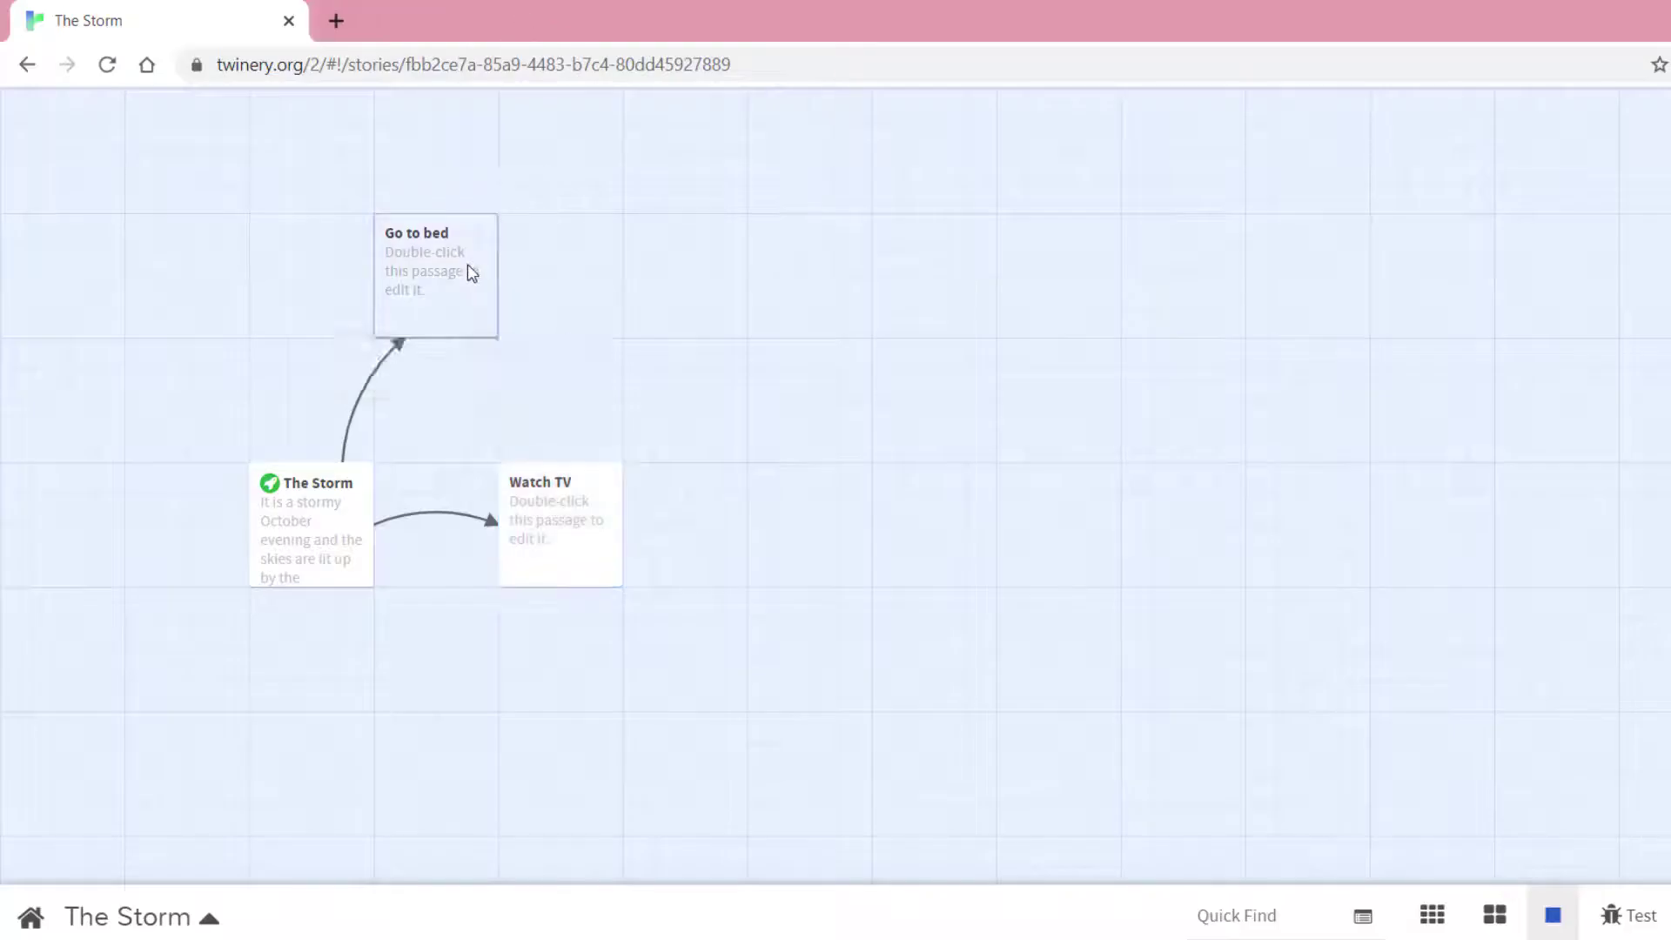
double_click(470, 272)
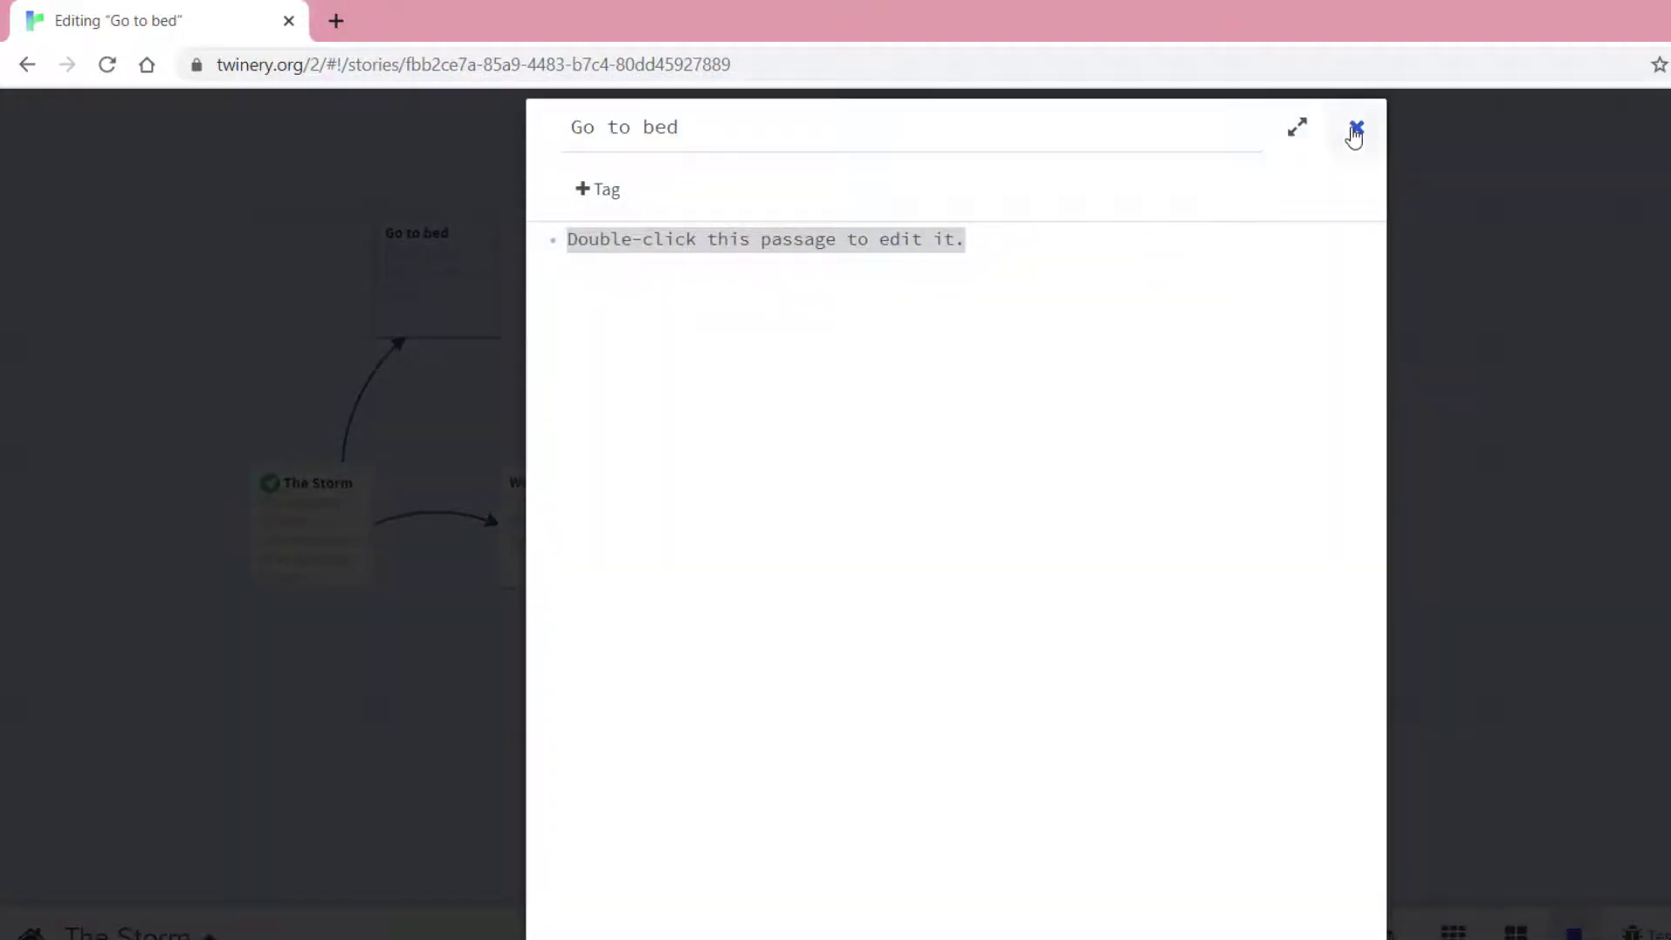
left_click(1355, 130)
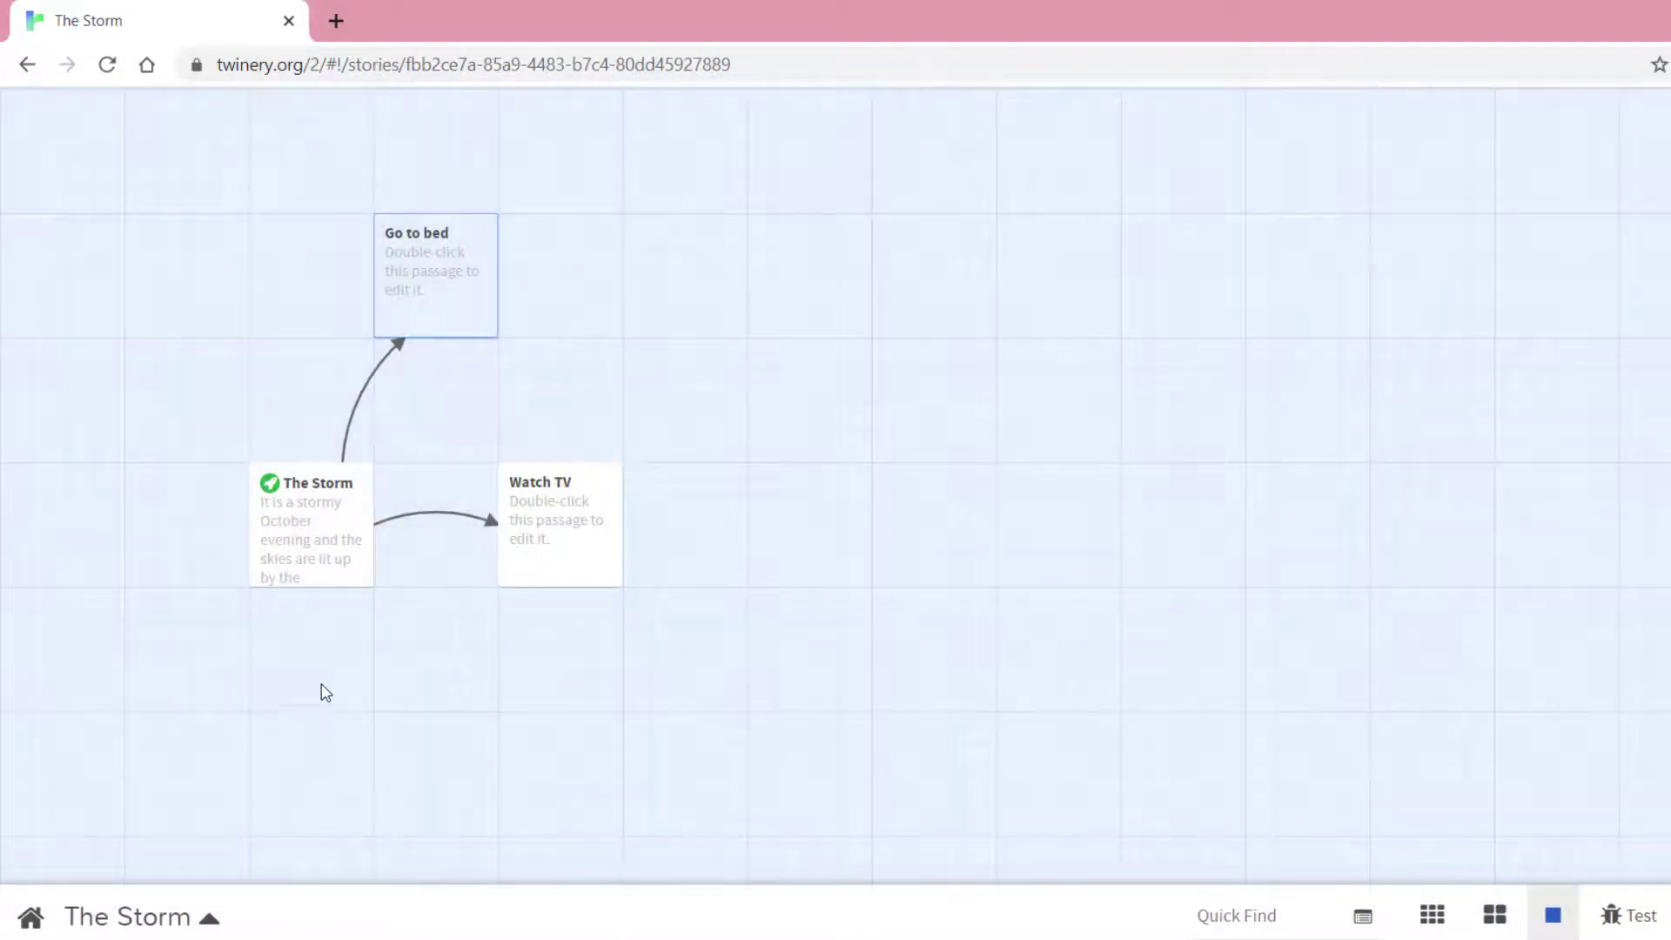
Step: Add the heading "The Storm" followed by a blank line above the opening paragraph of The Storm passage, and close the passage
mouse_move(319, 533)
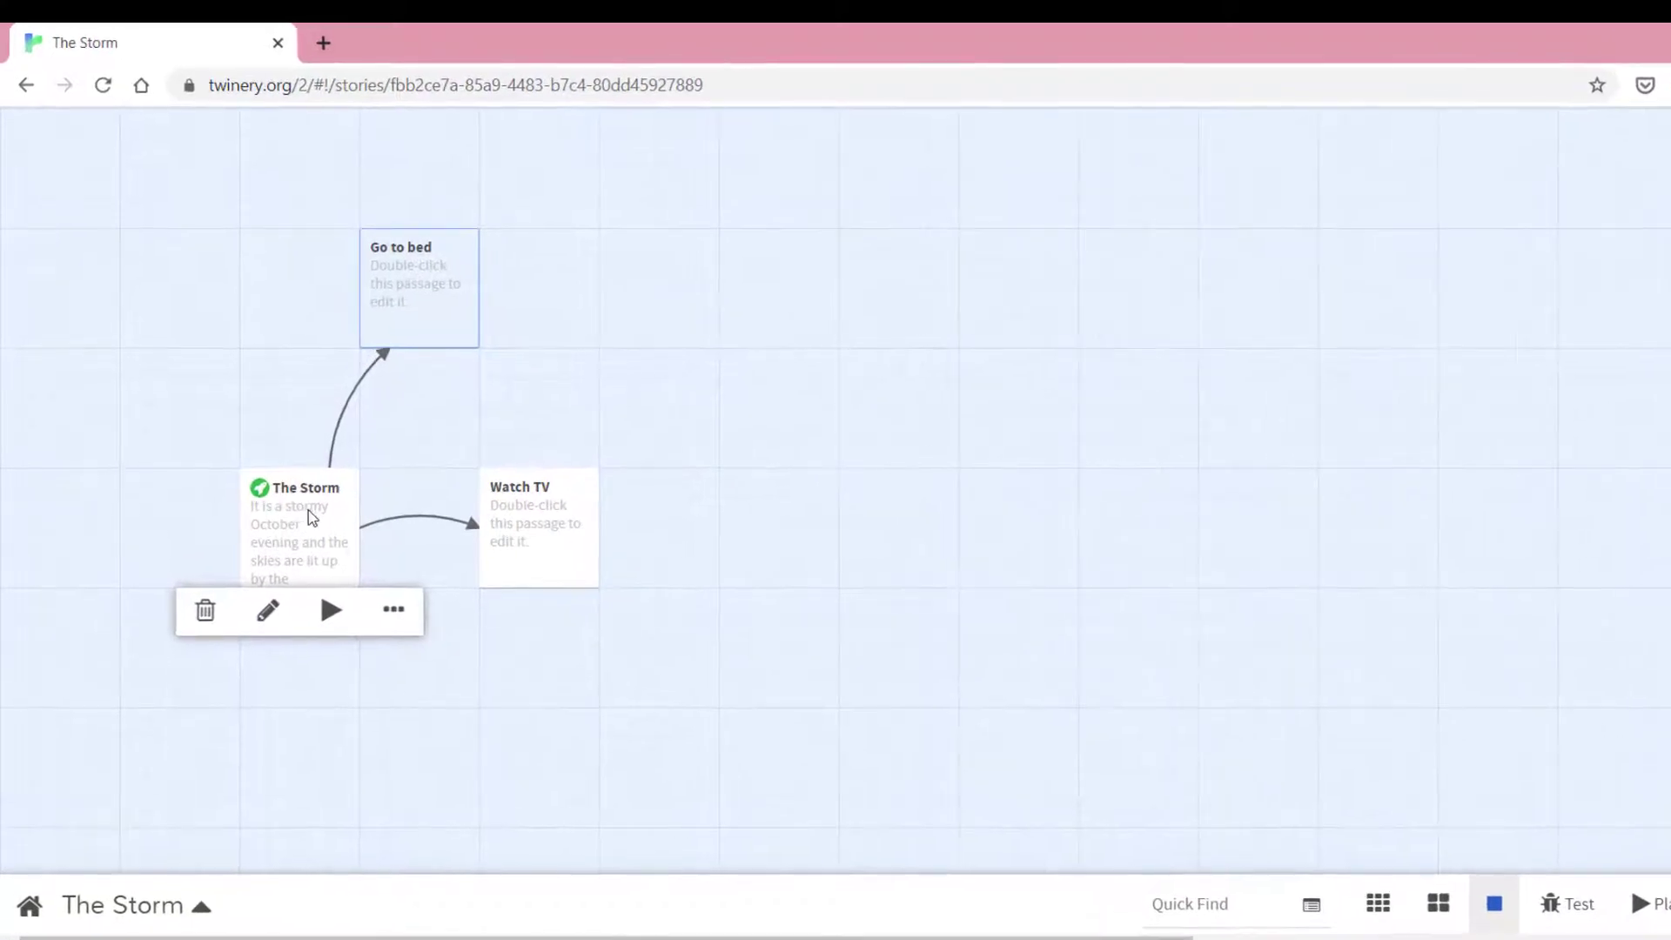
left_click(270, 611)
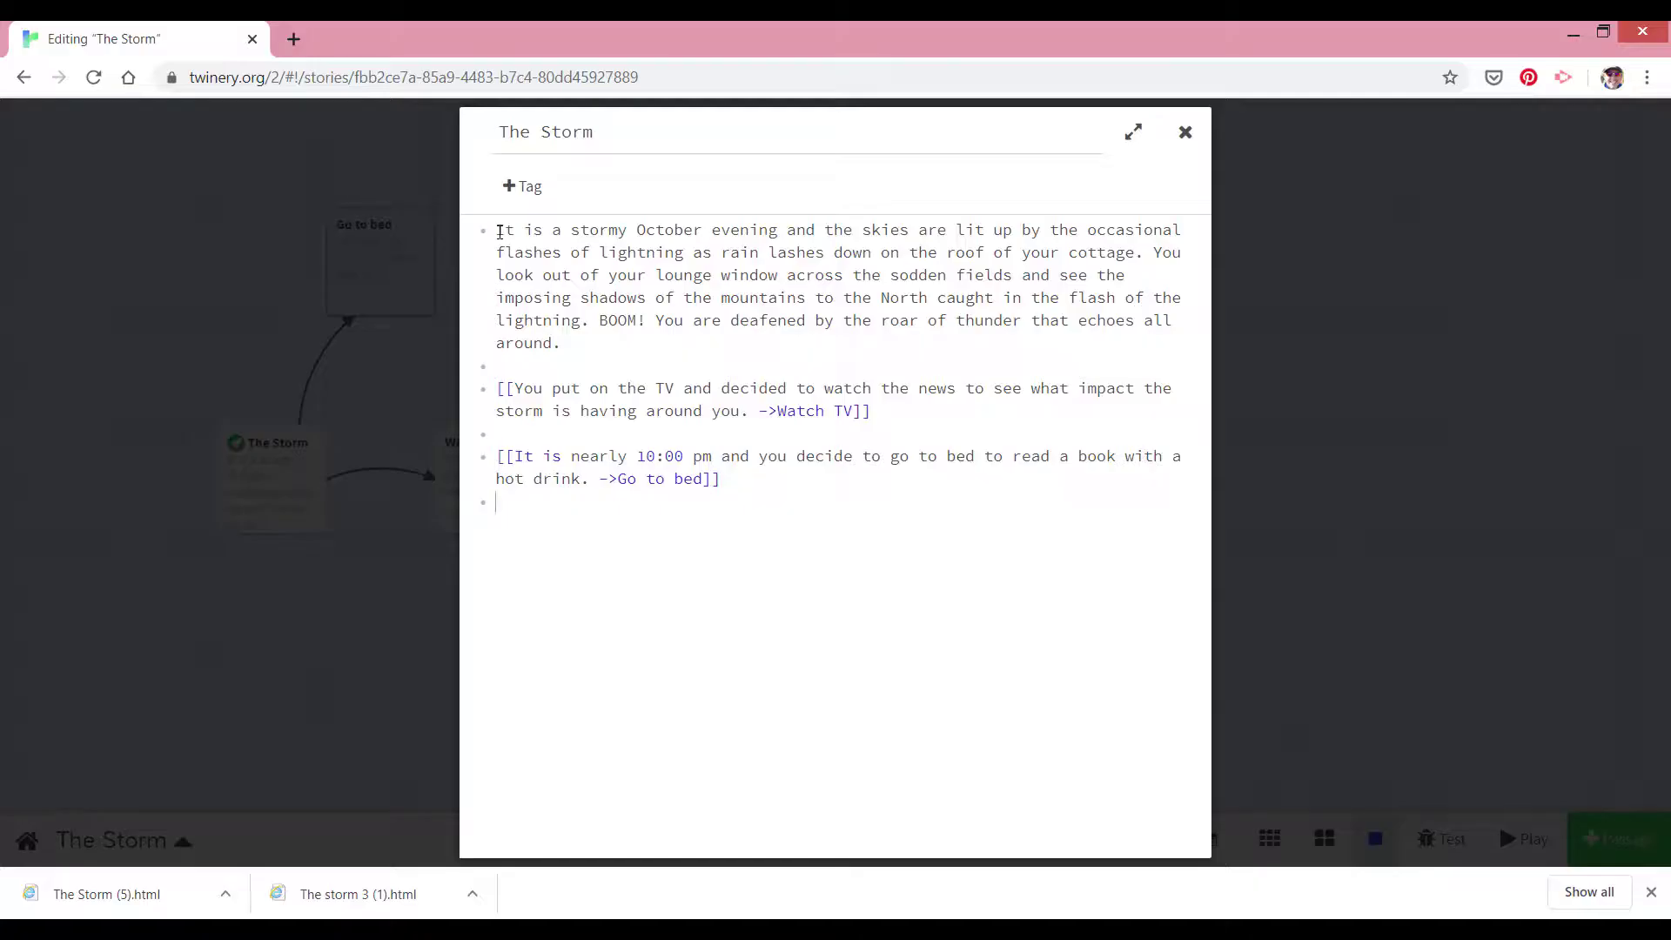
type("The Storm")
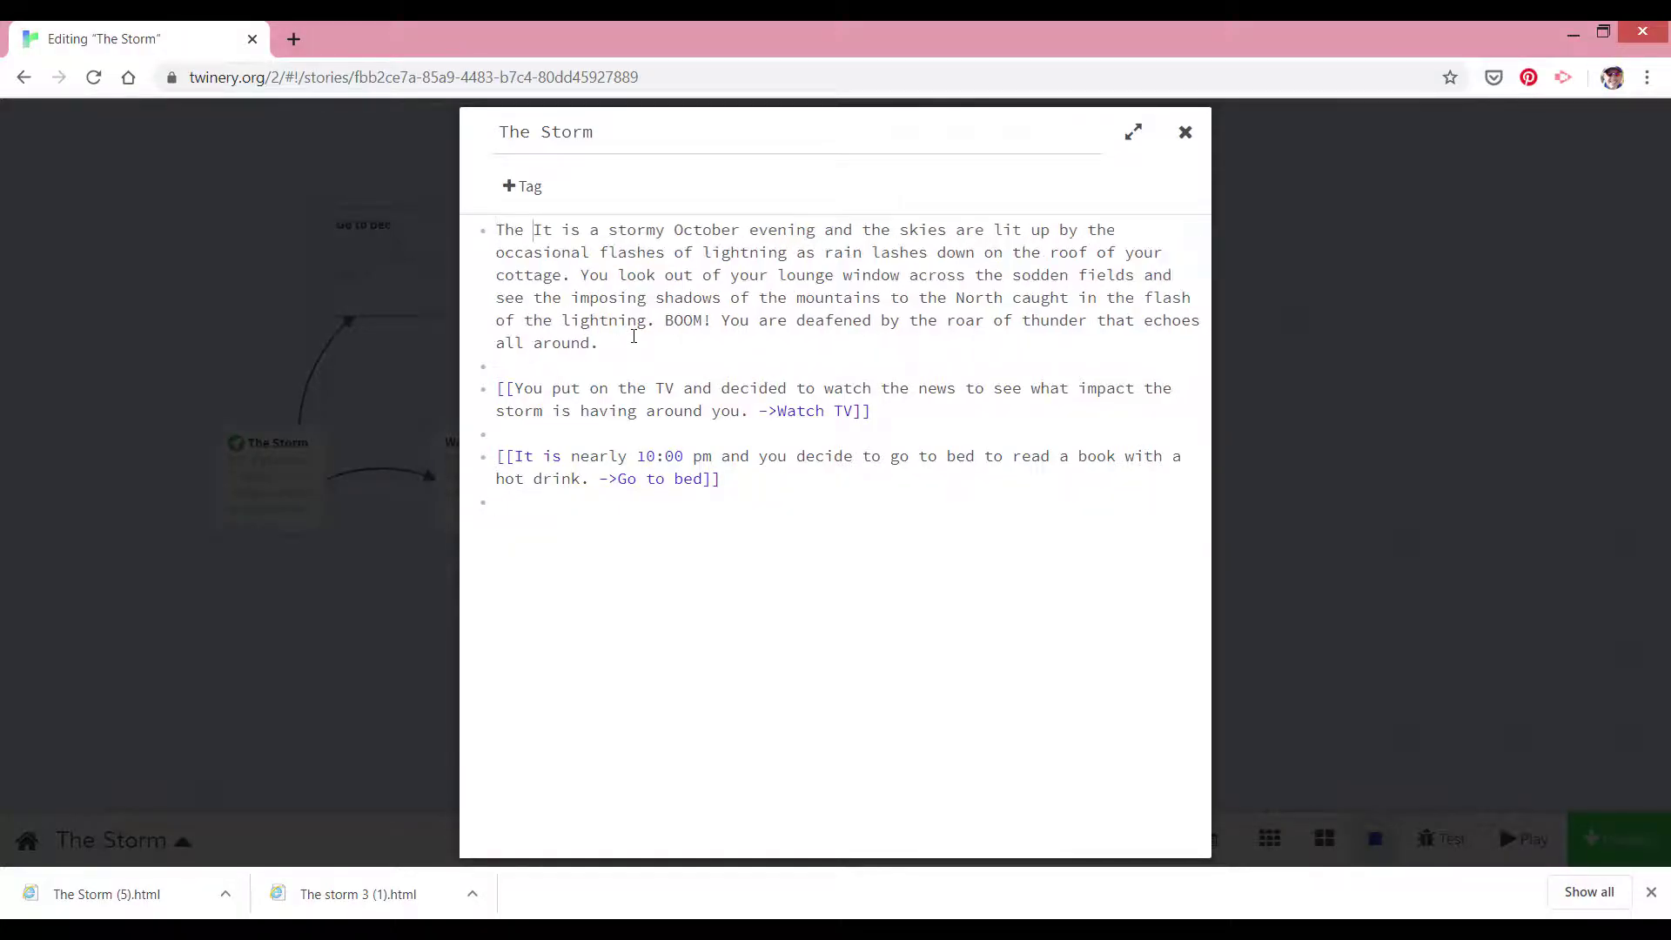
key("Return")
key("Return")
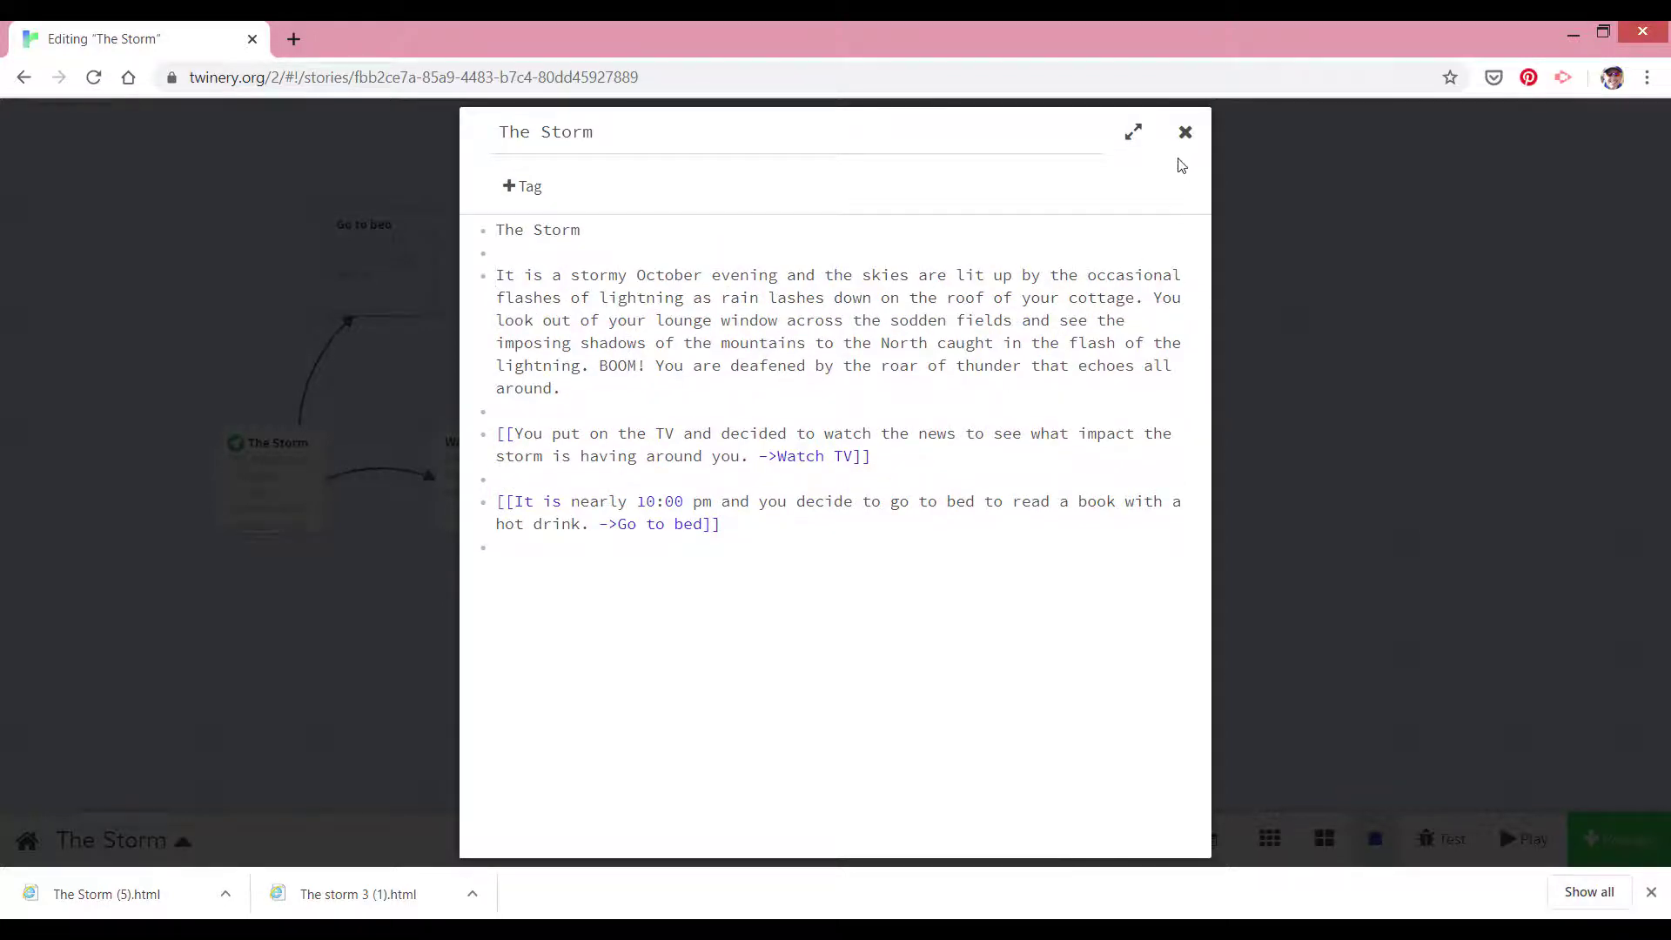
left_click(1188, 135)
Step: Test The Storm passage to check its new heading and close the test page
mouse_move(267, 520)
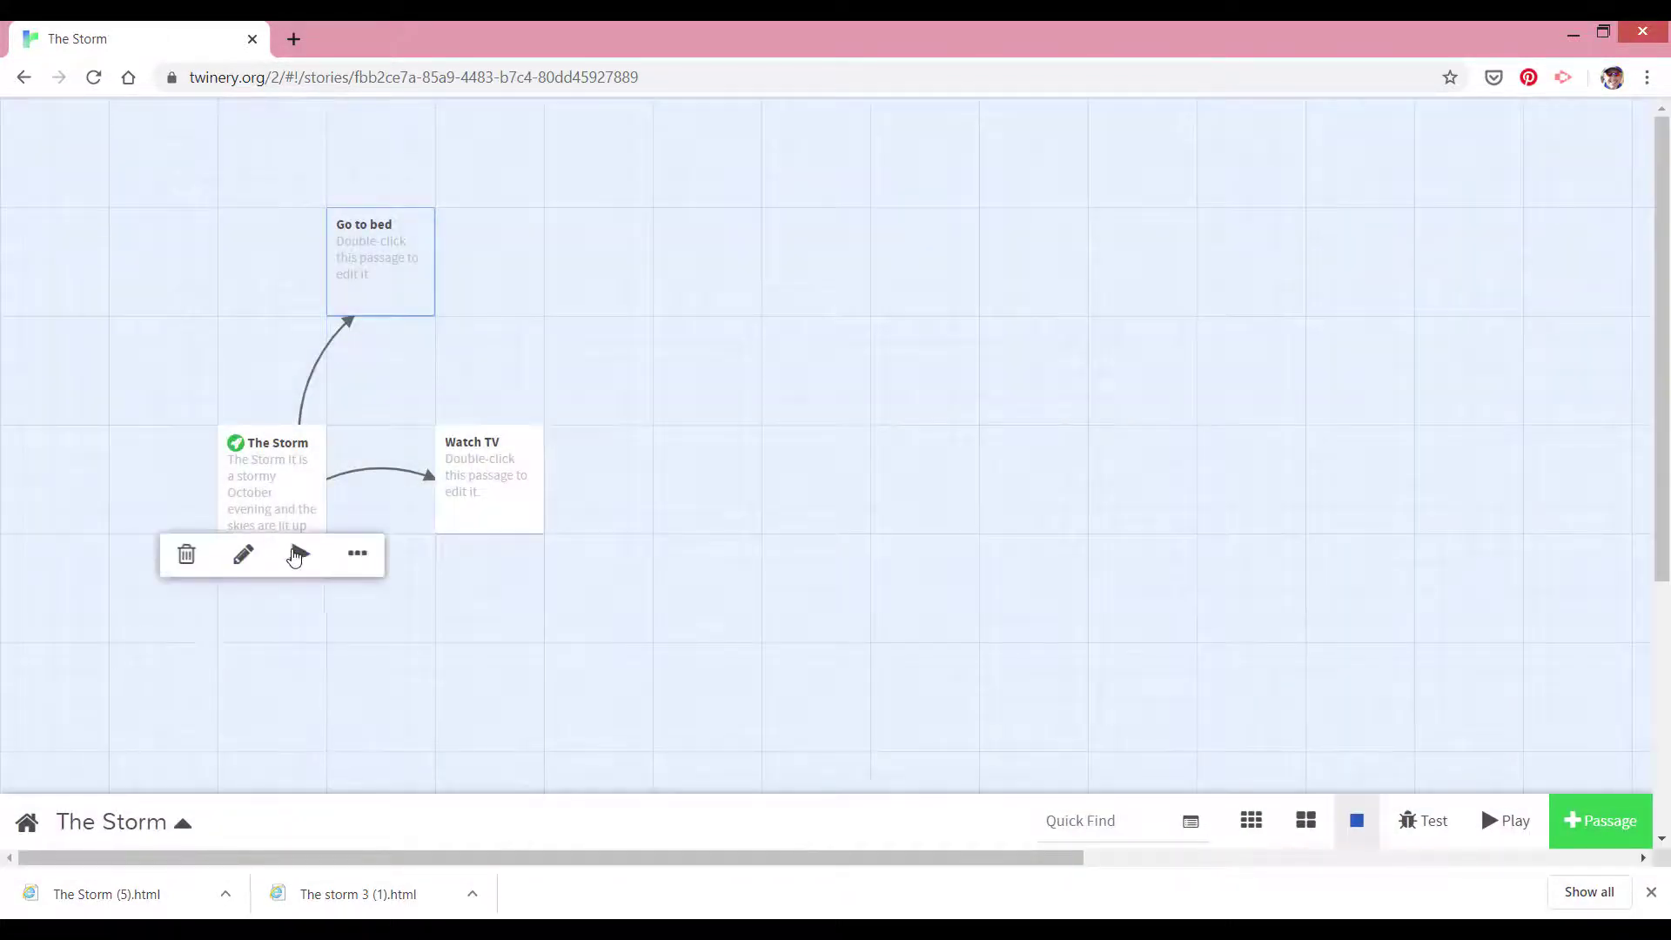
left_click(297, 555)
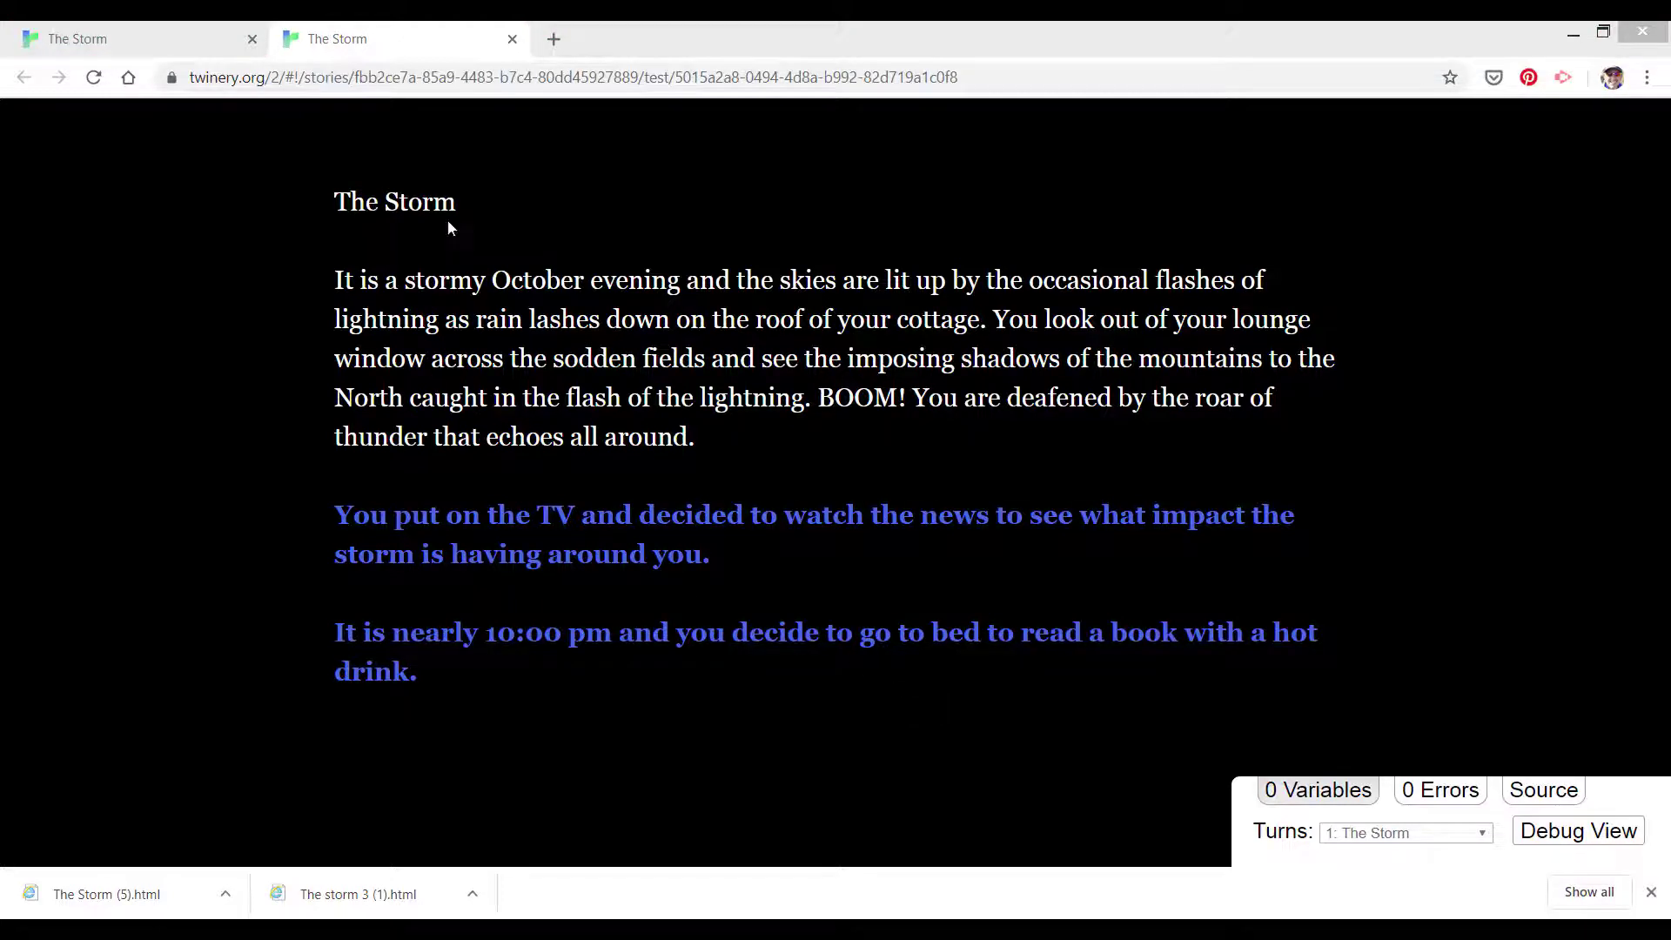
left_click(512, 39)
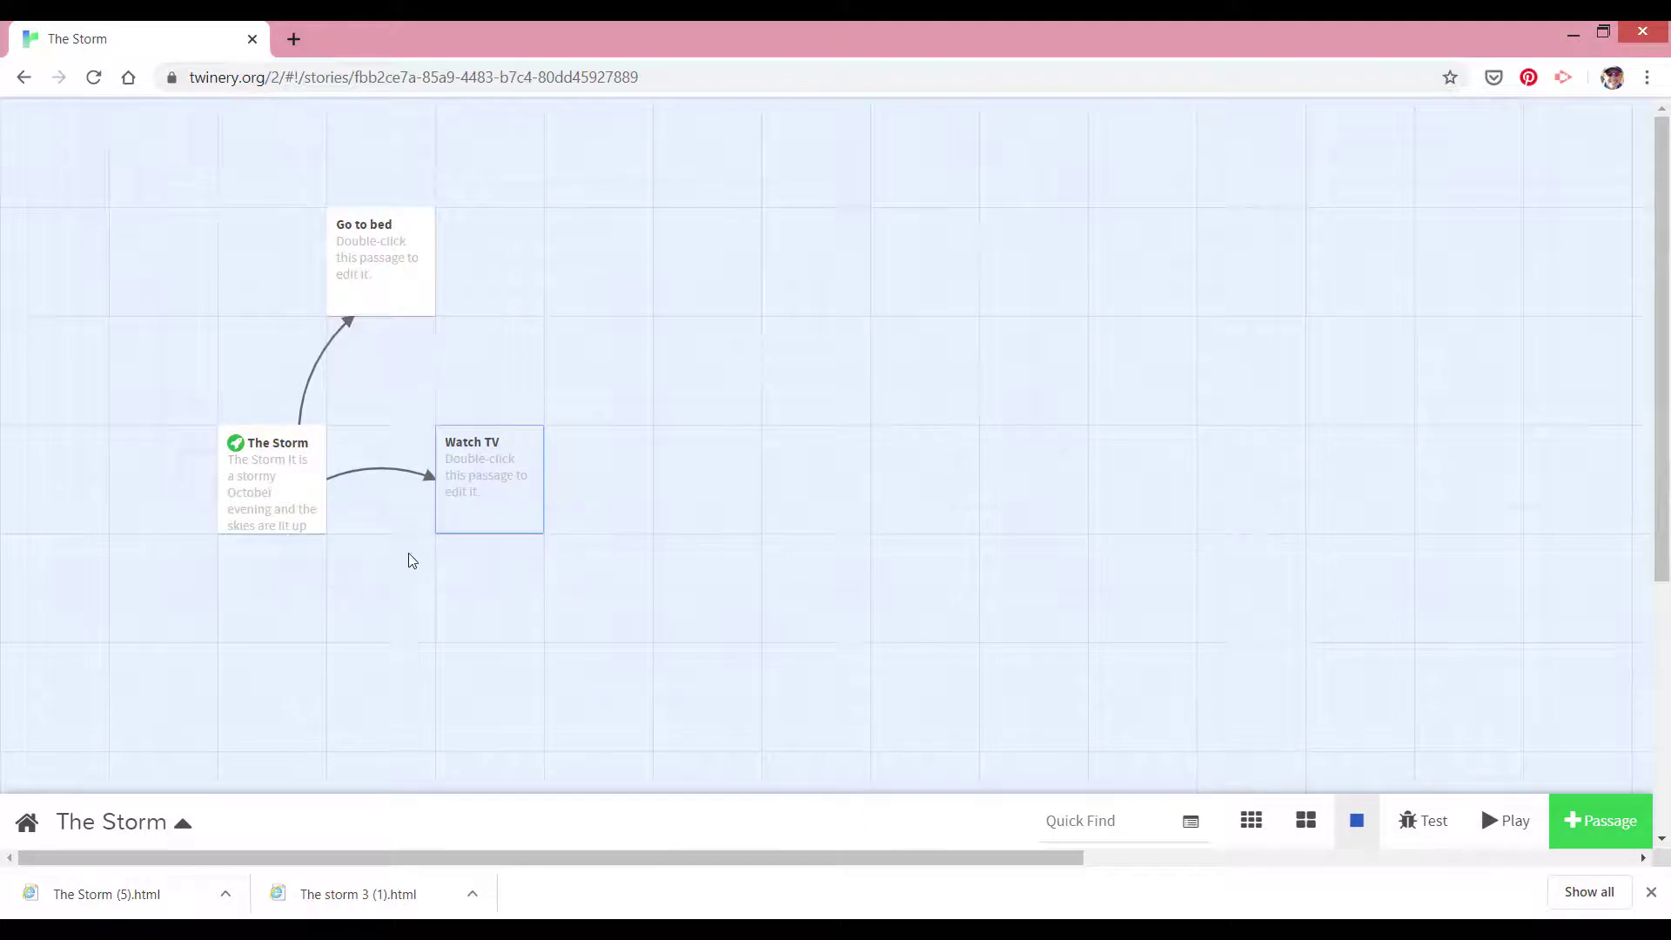
Step: Swap the positions of the Watch TV and Go to bed passages on the story map
mouse_move(384, 292)
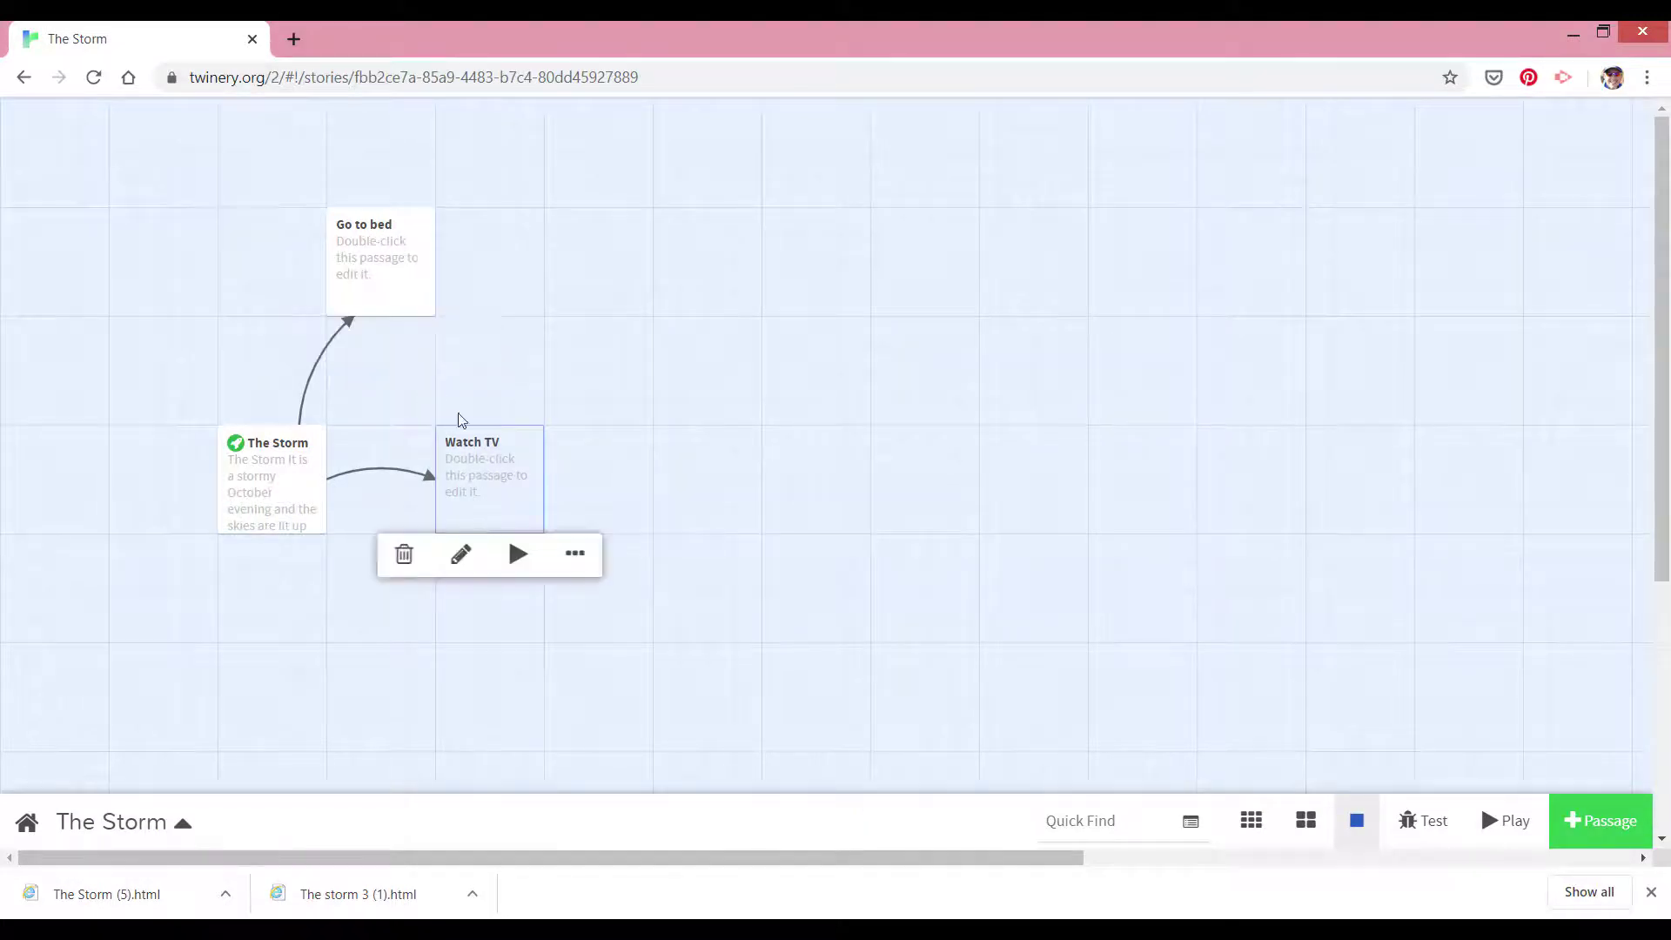
mouse_move(388, 263)
left_mouse_down()
mouse_move(459, 298)
mouse_move(605, 508)
mouse_move(485, 488)
mouse_move(403, 299)
mouse_move(380, 285)
left_mouse_up()
left_click_drag(550, 480, 477, 454)
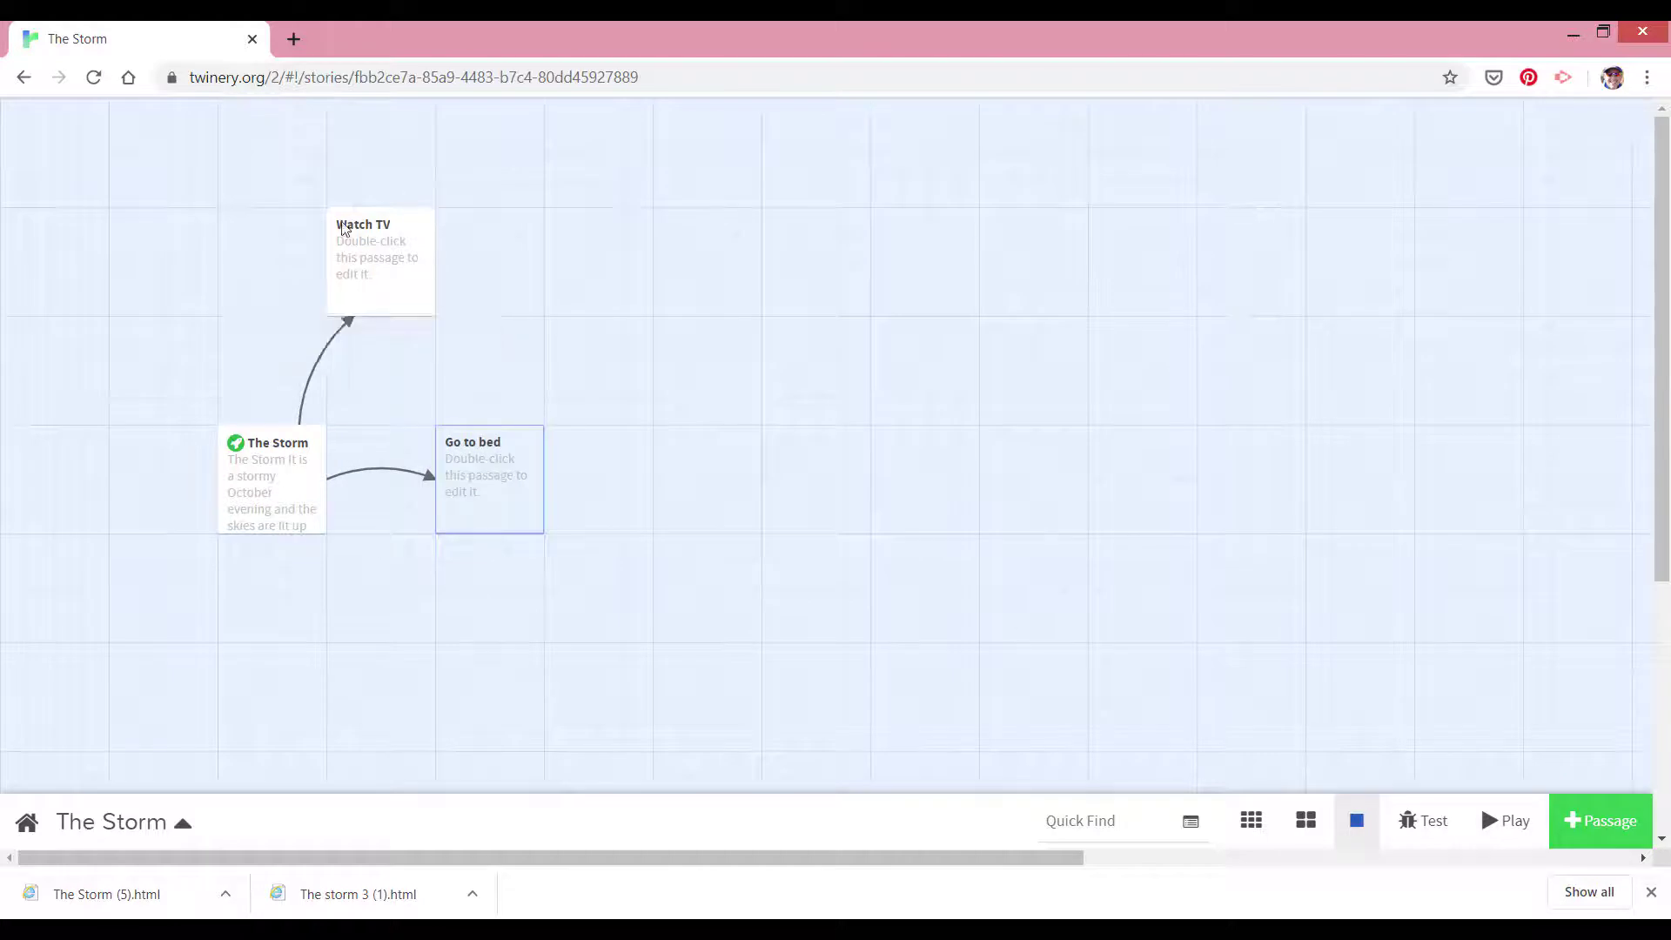
Step: Switch to the Word document Story 2 and copy the sentence under the Watch TV heading, including its bracketed Go to bed target
mouse_move(390, 248)
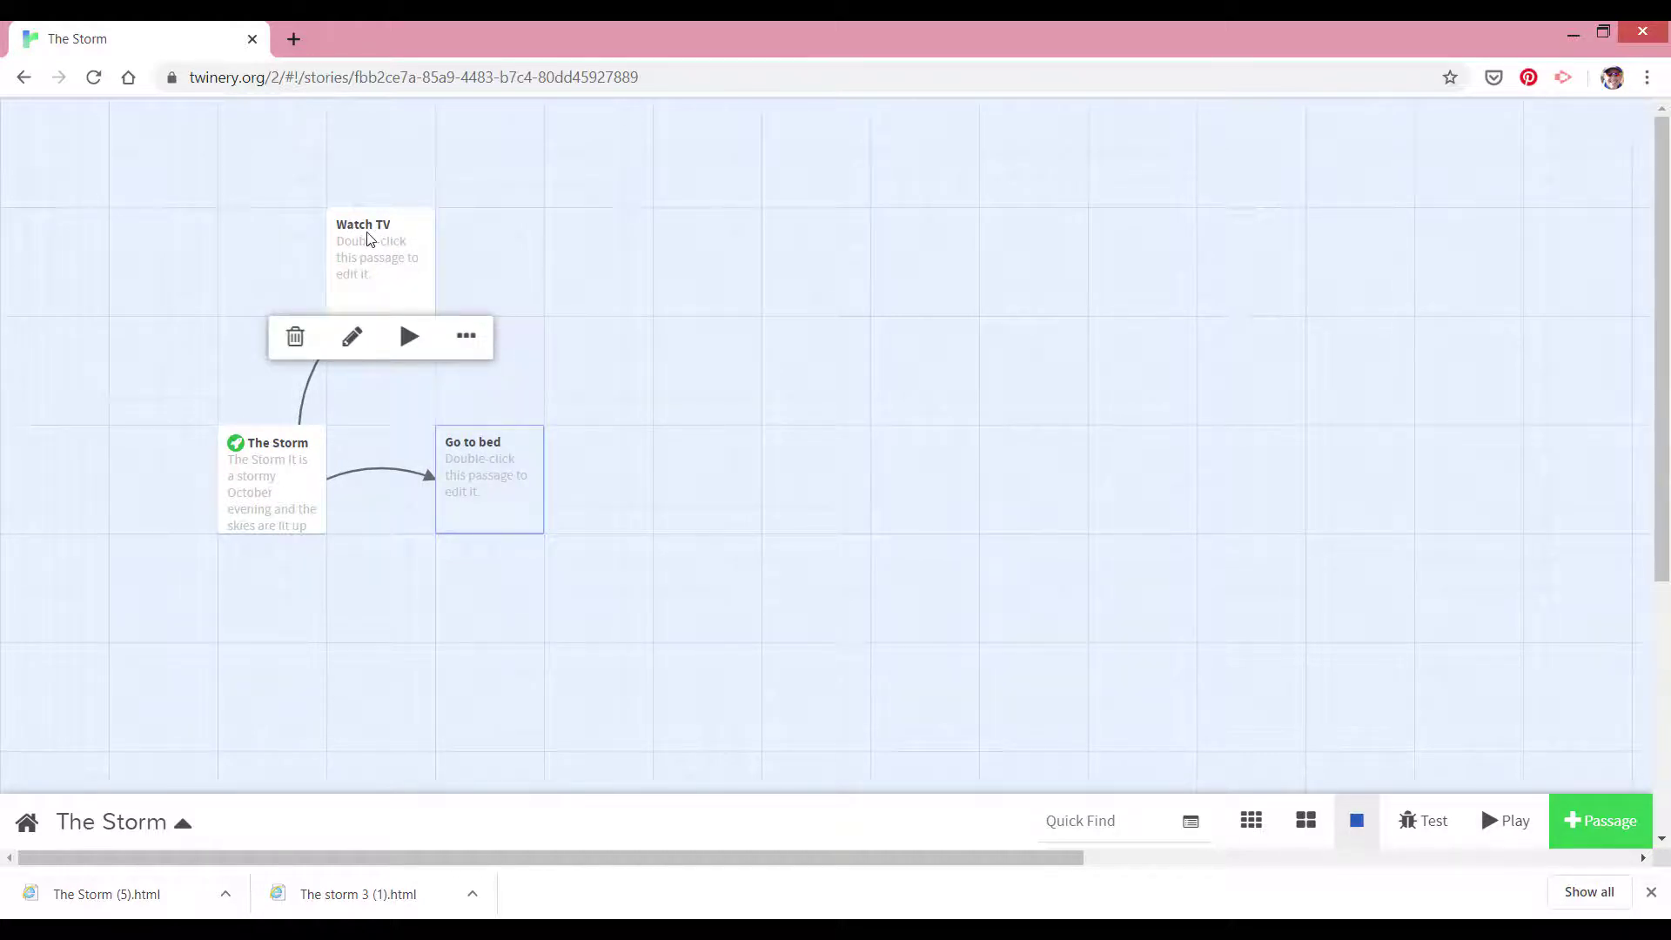
left_click(546, 933)
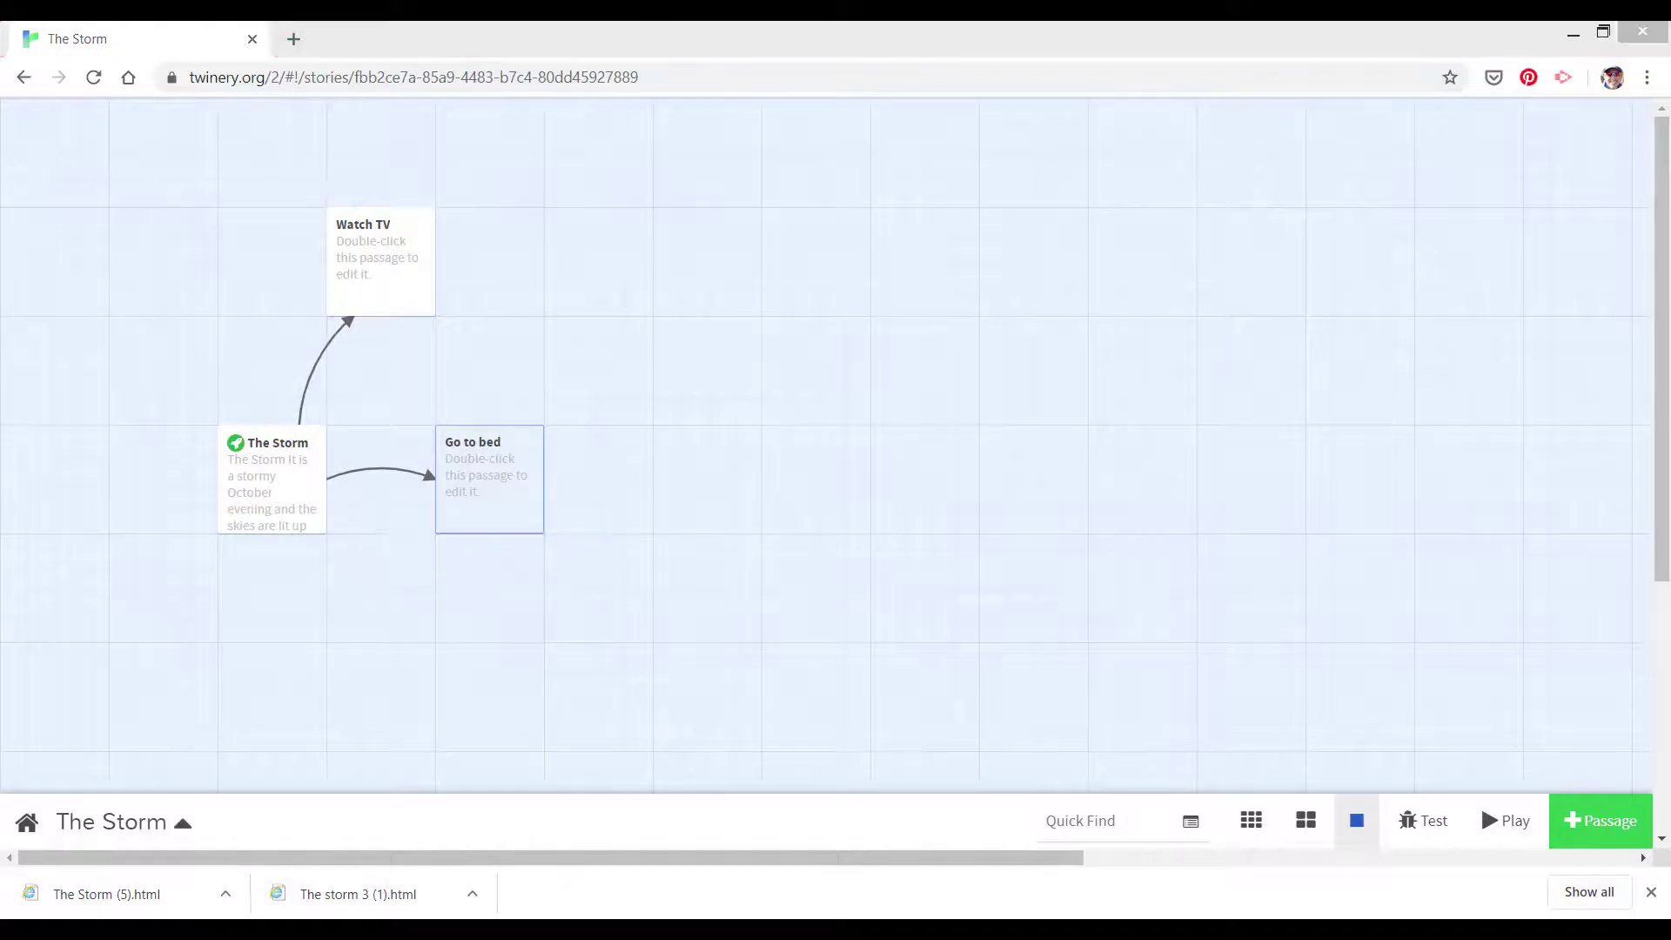
left_click(679, 422)
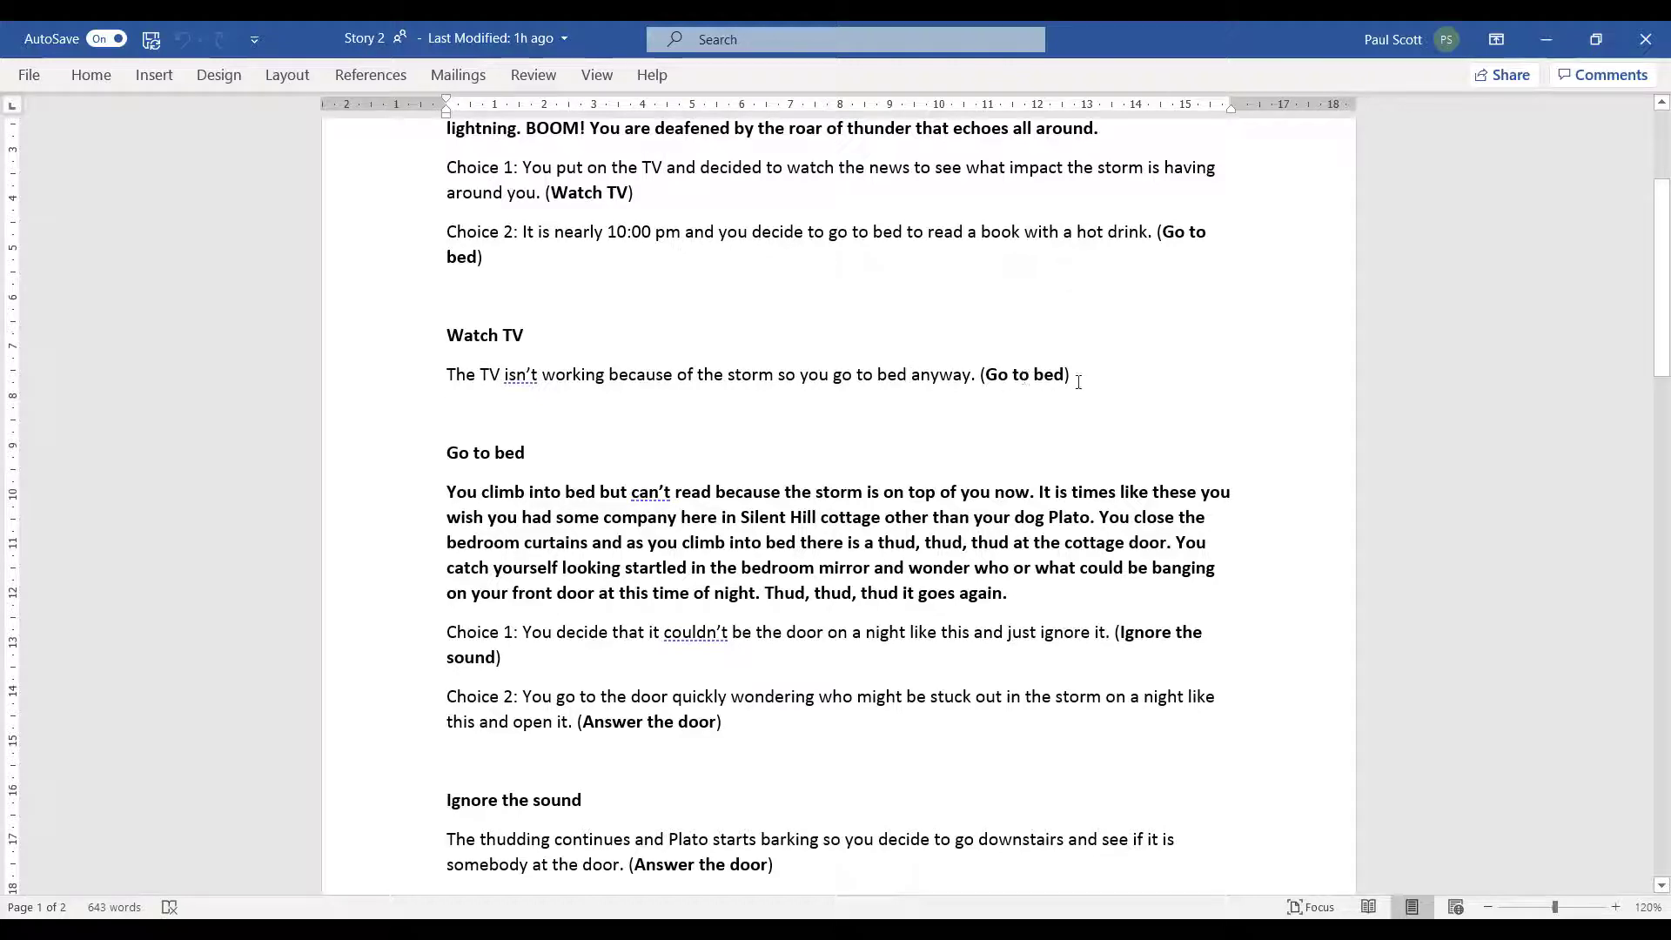
left_click_drag(1077, 376, 472, 376)
key("ctrl+c")
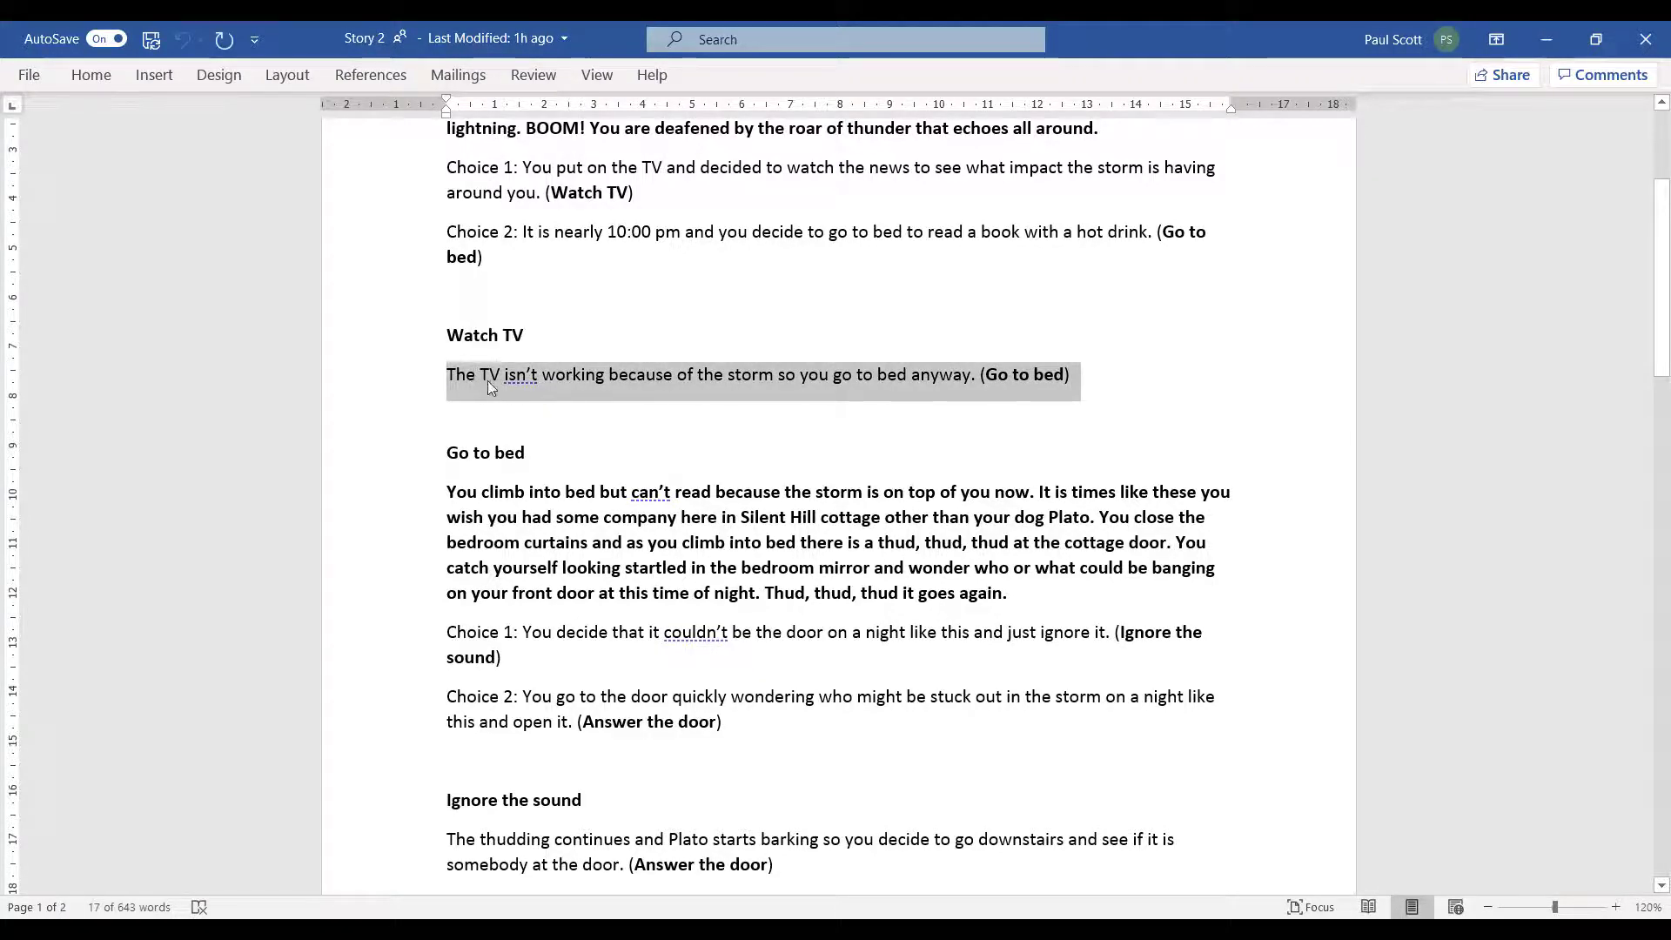
Step: Return to the Twine story map and replace the placeholder text of the Watch TV passage with the copied sentence
left_click(1546, 40)
left_click(389, 250)
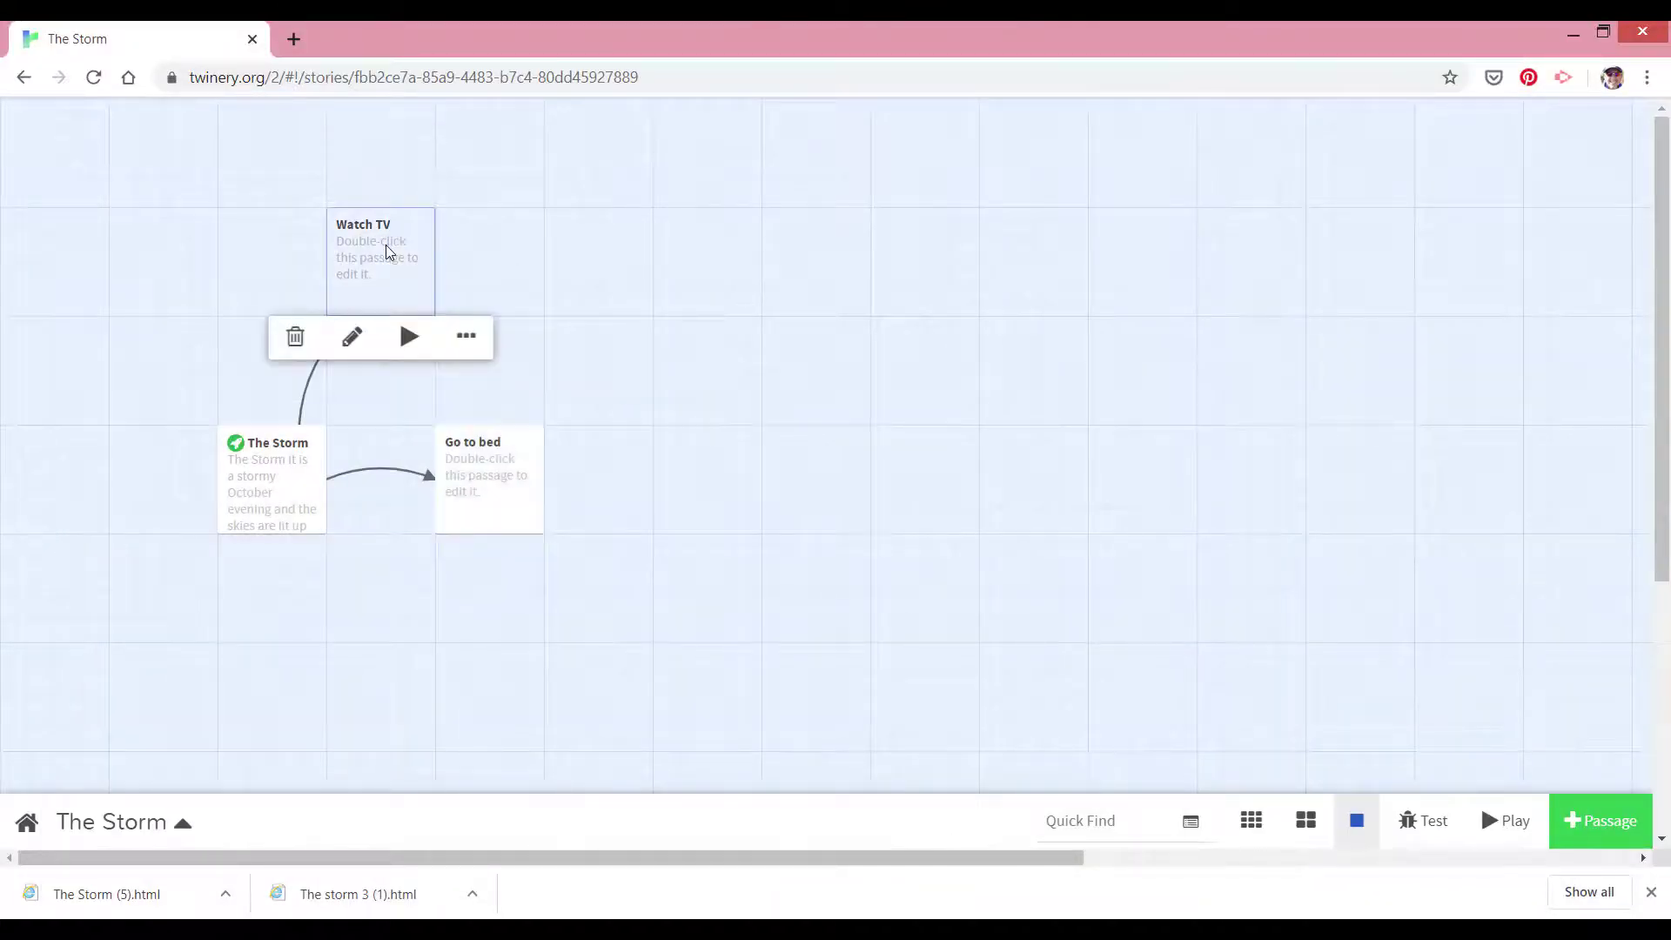
left_click(355, 335)
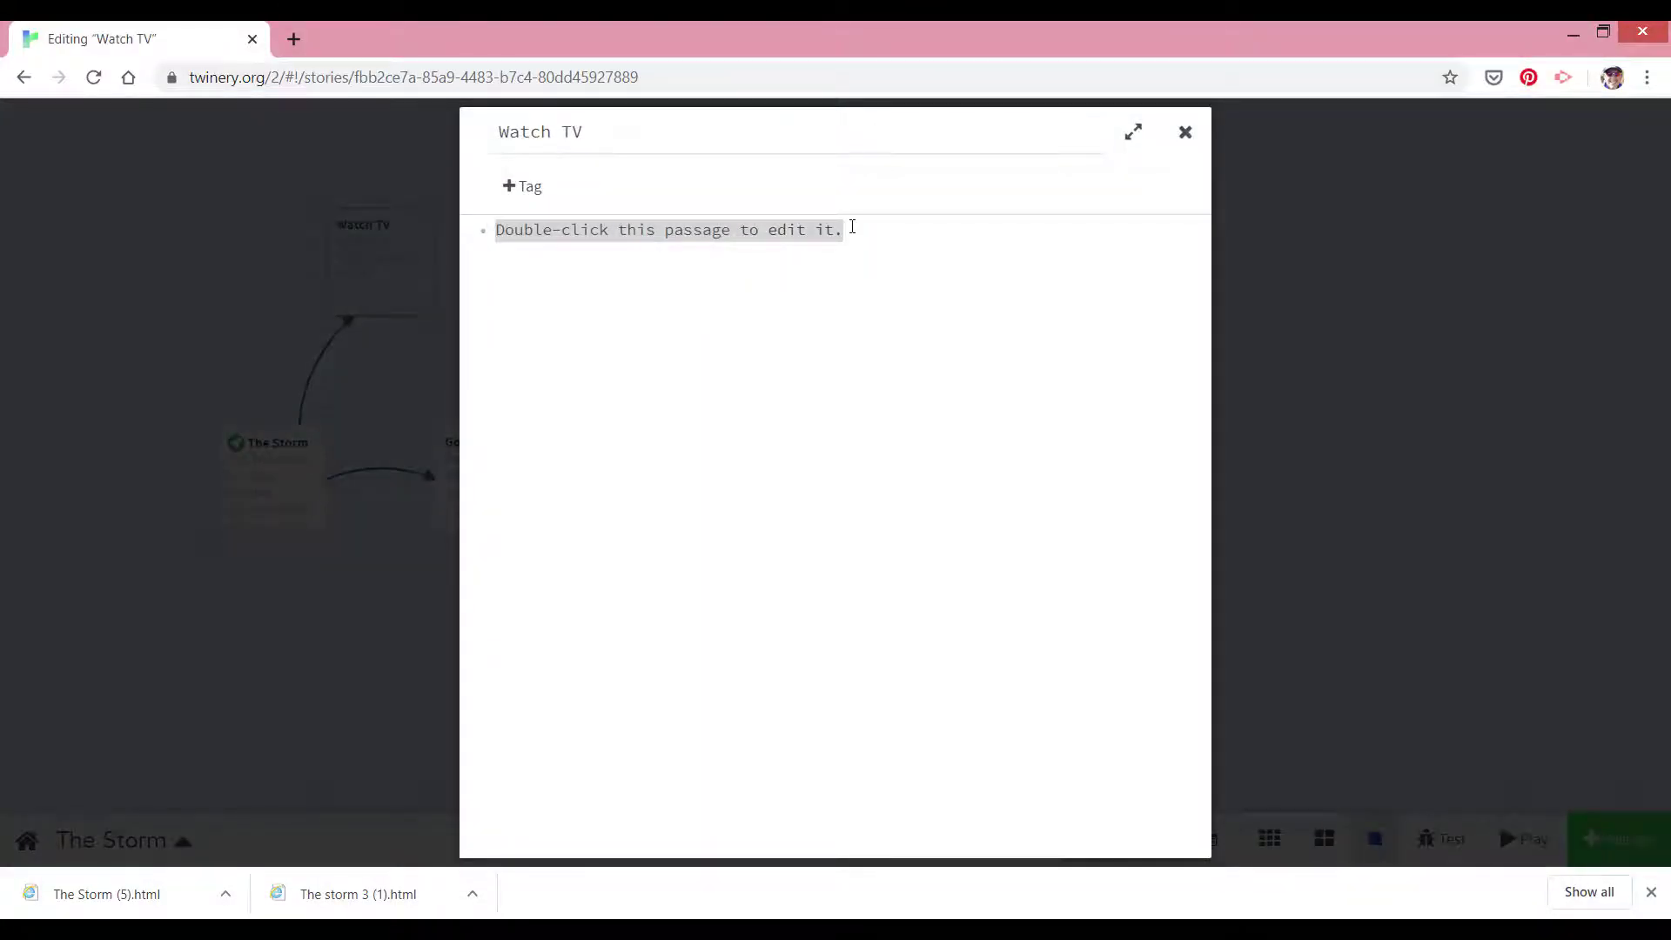
key("ctrl+v")
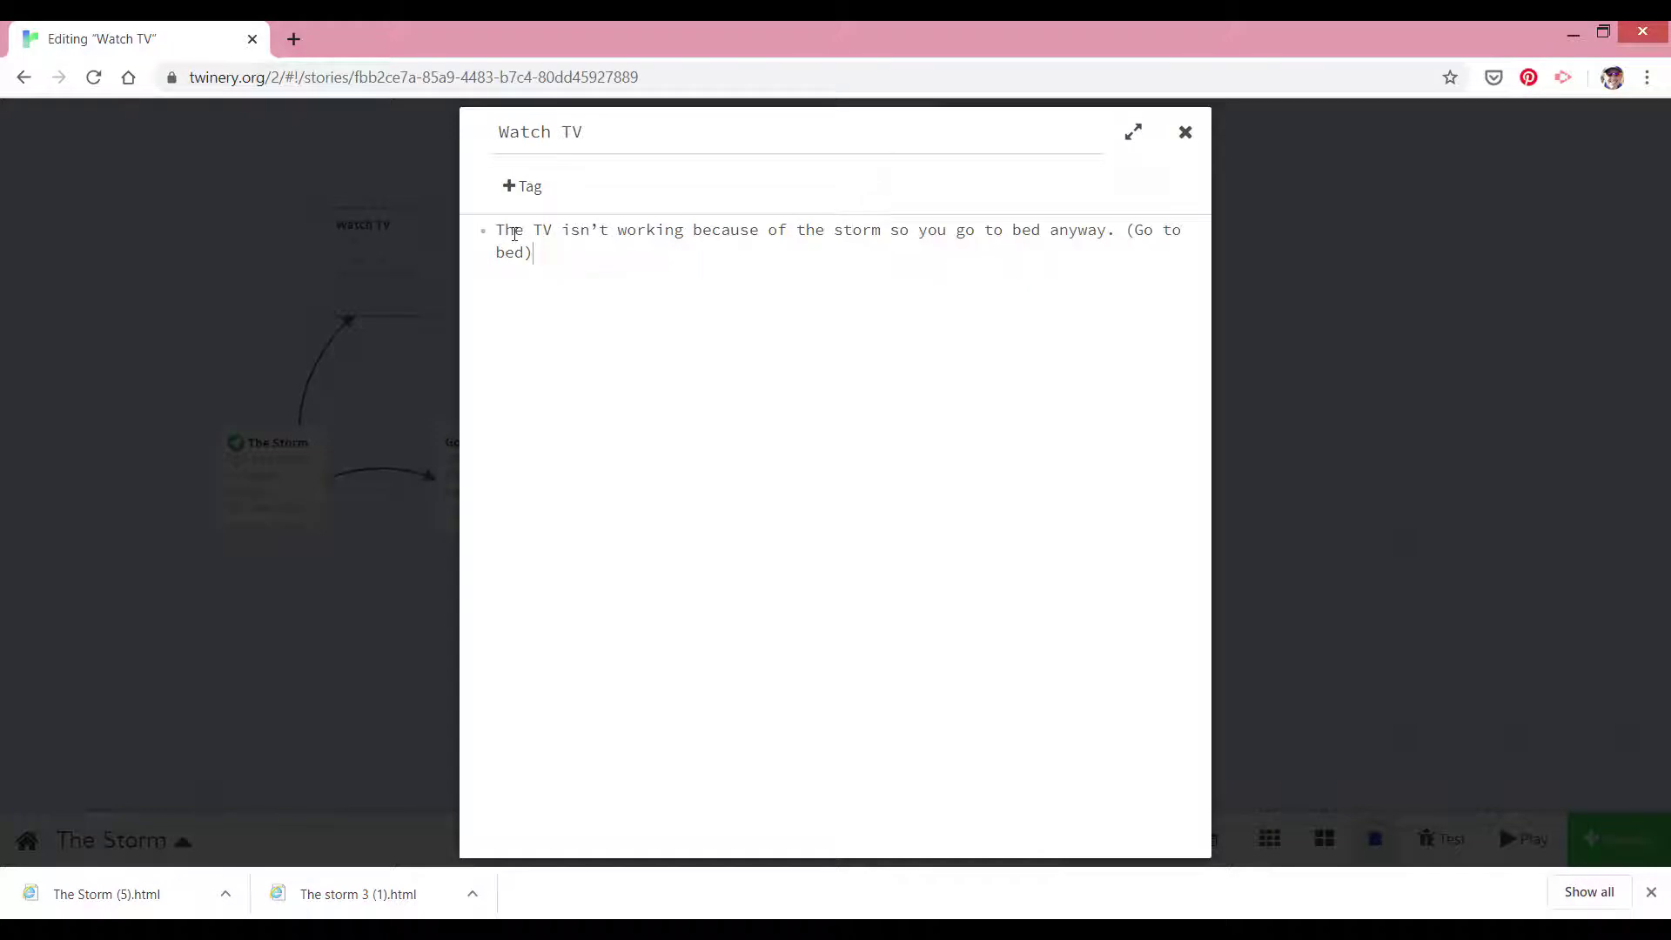
Step: Enclose the Watch TV sentence in double square brackets [[ ]] and remove the parentheses around "Go to bed"
left_click(502, 234)
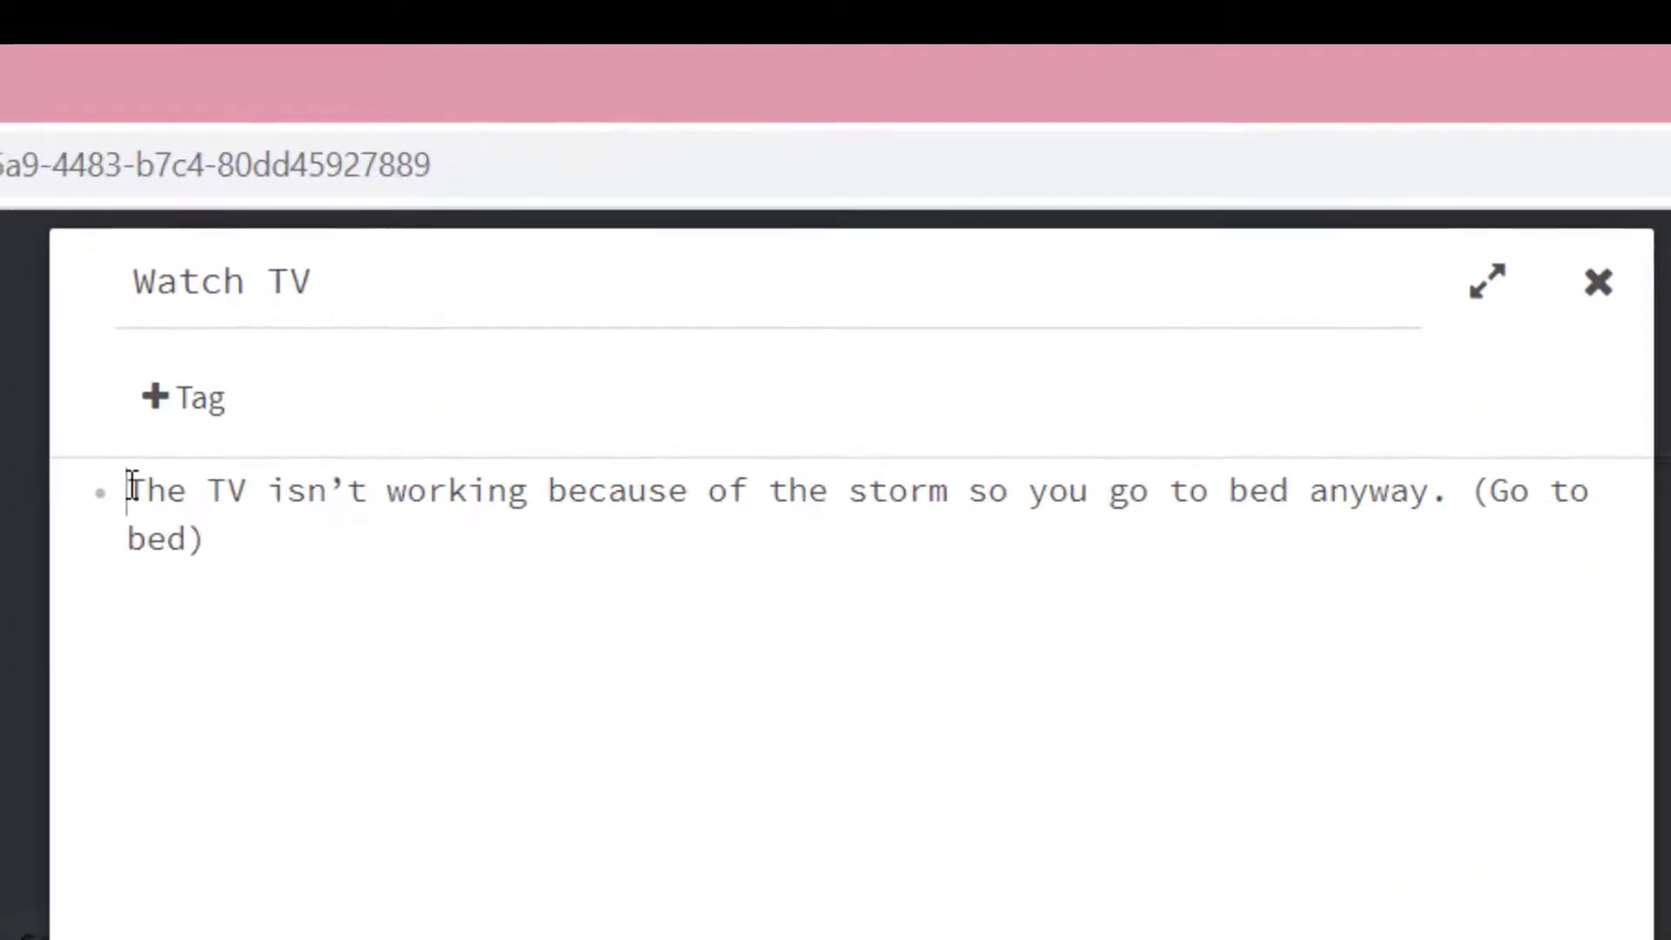
type("[[")
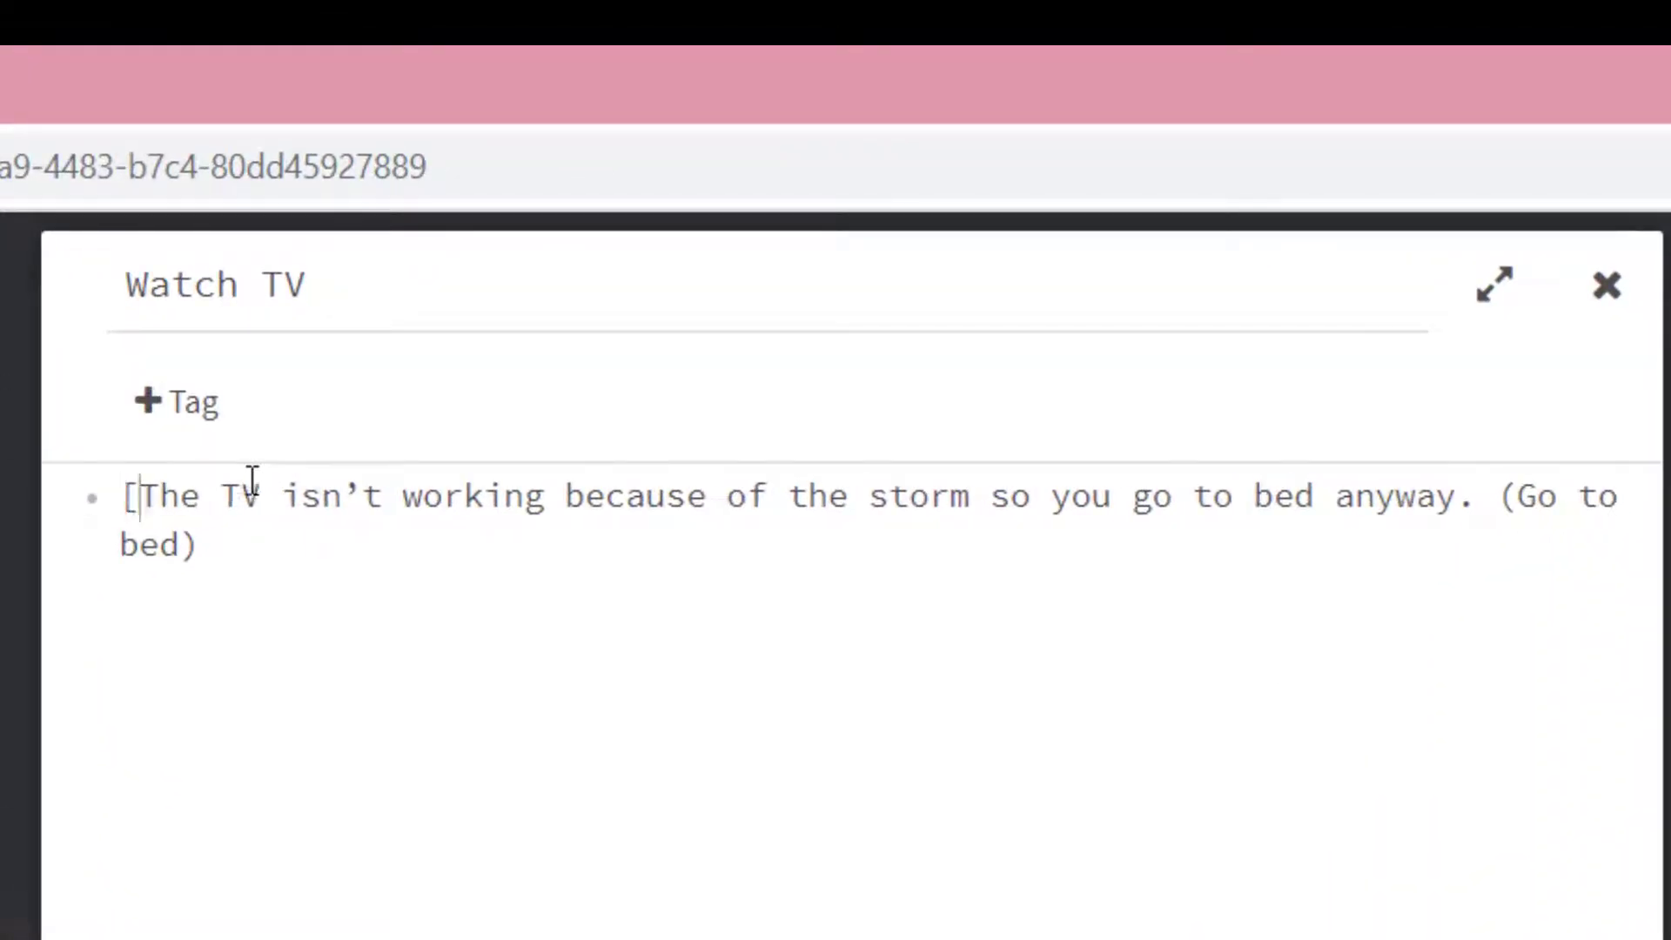
left_click(487, 563)
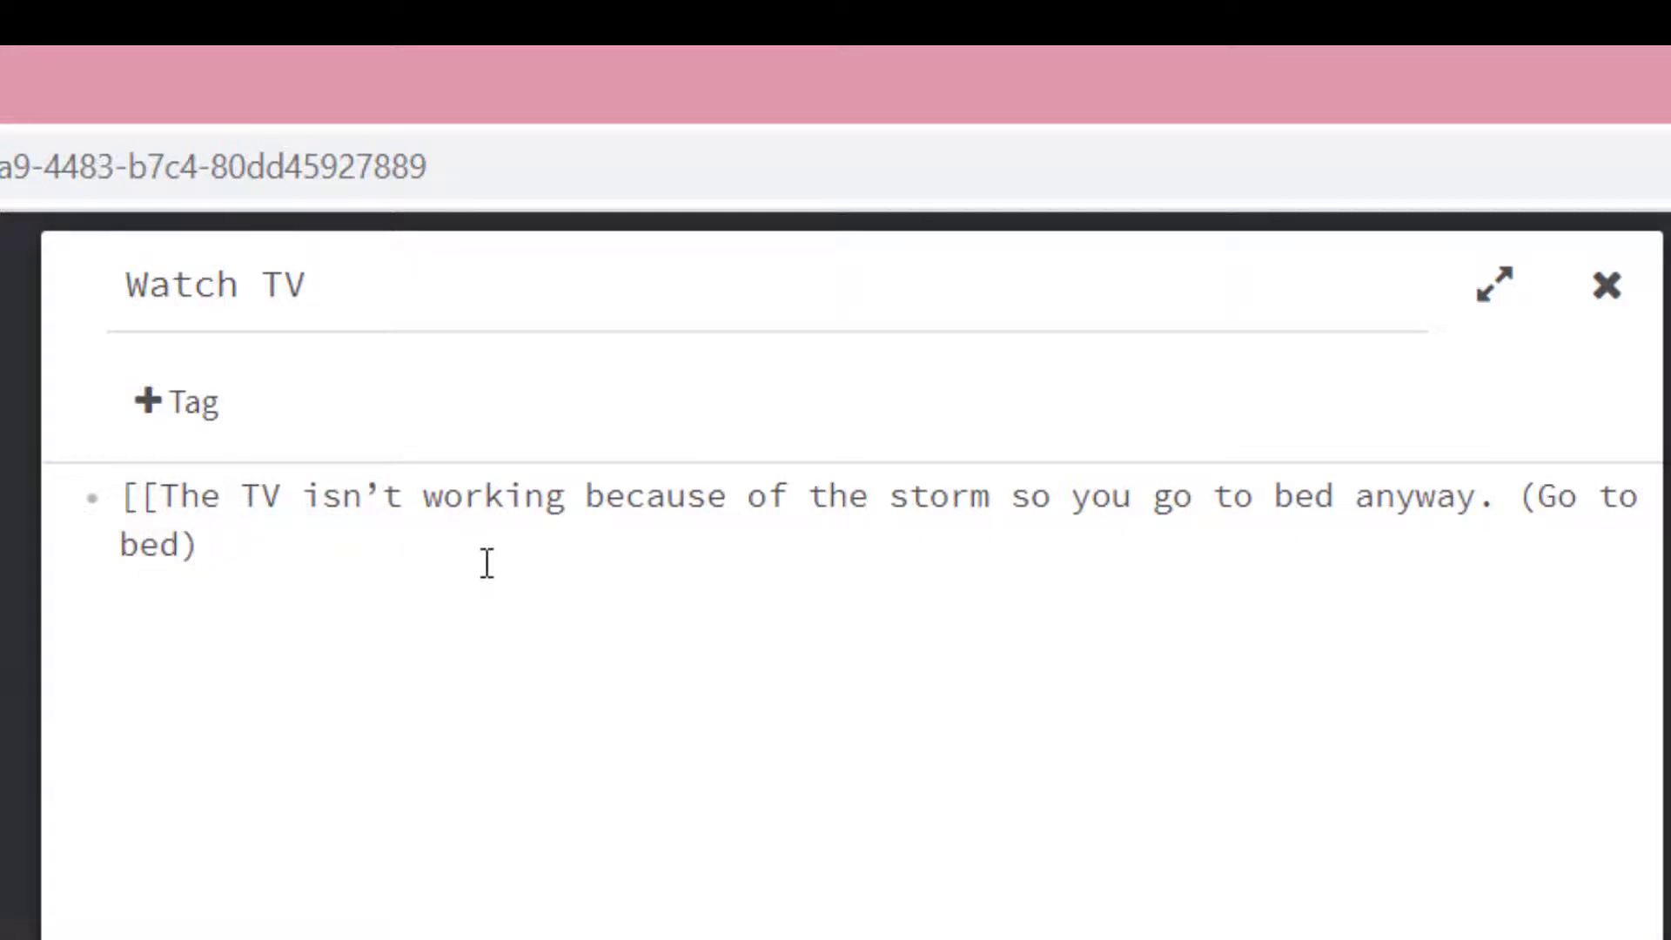
type("]]")
left_click(1538, 497)
key("BackSpace")
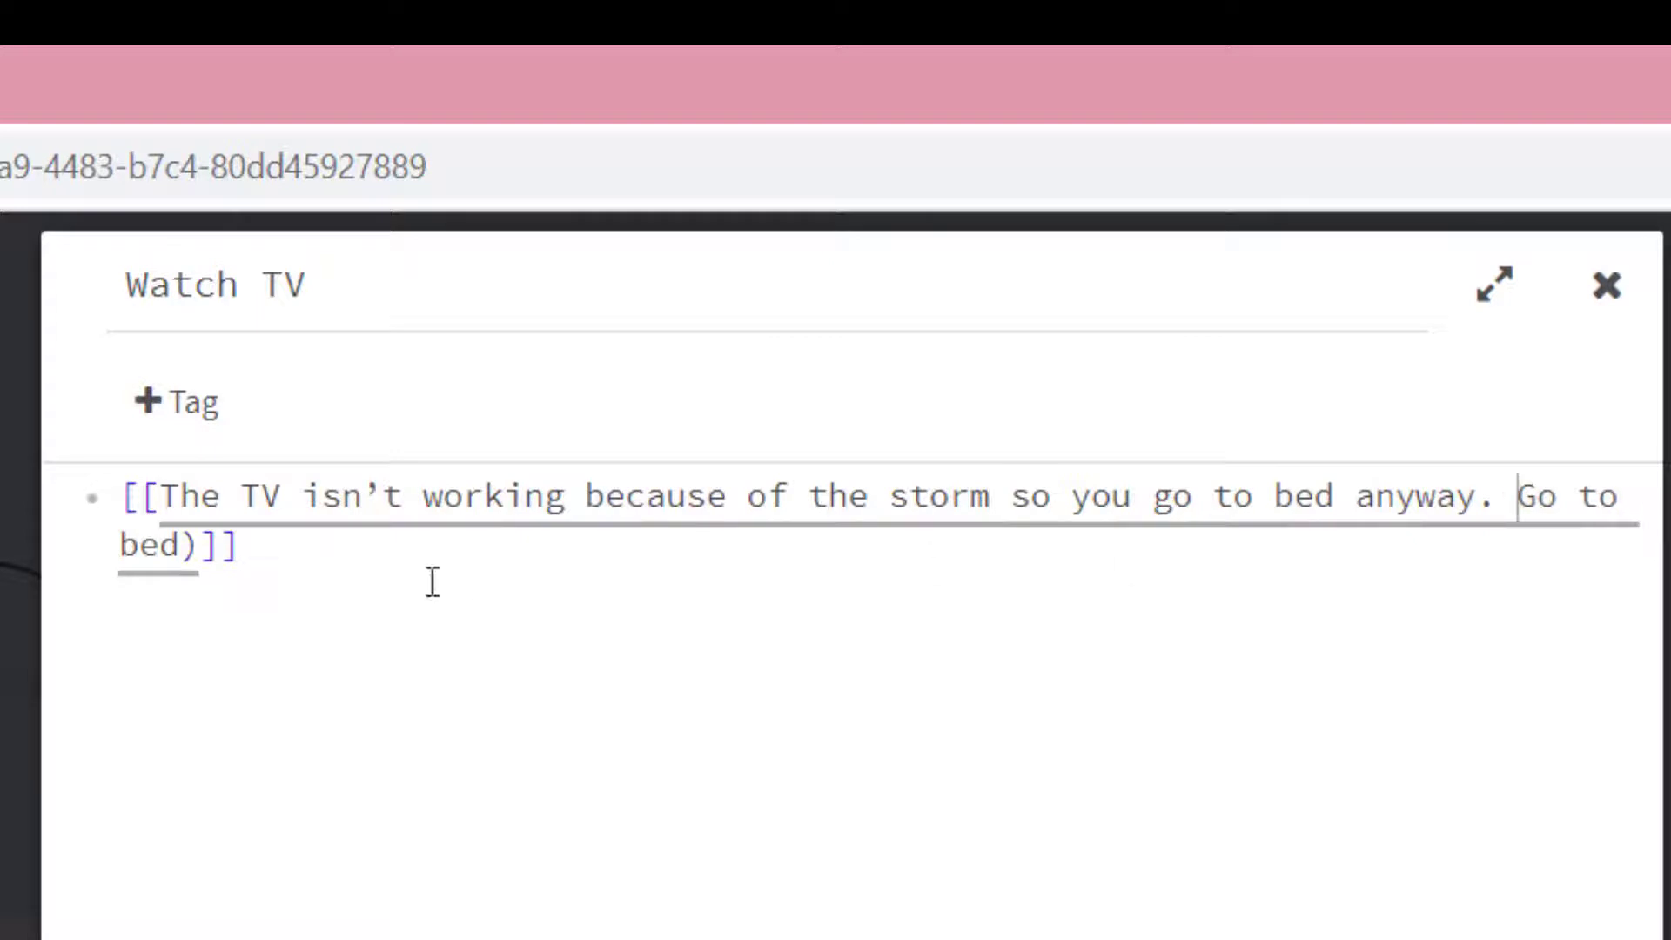
left_click(200, 545)
key("BackSpace")
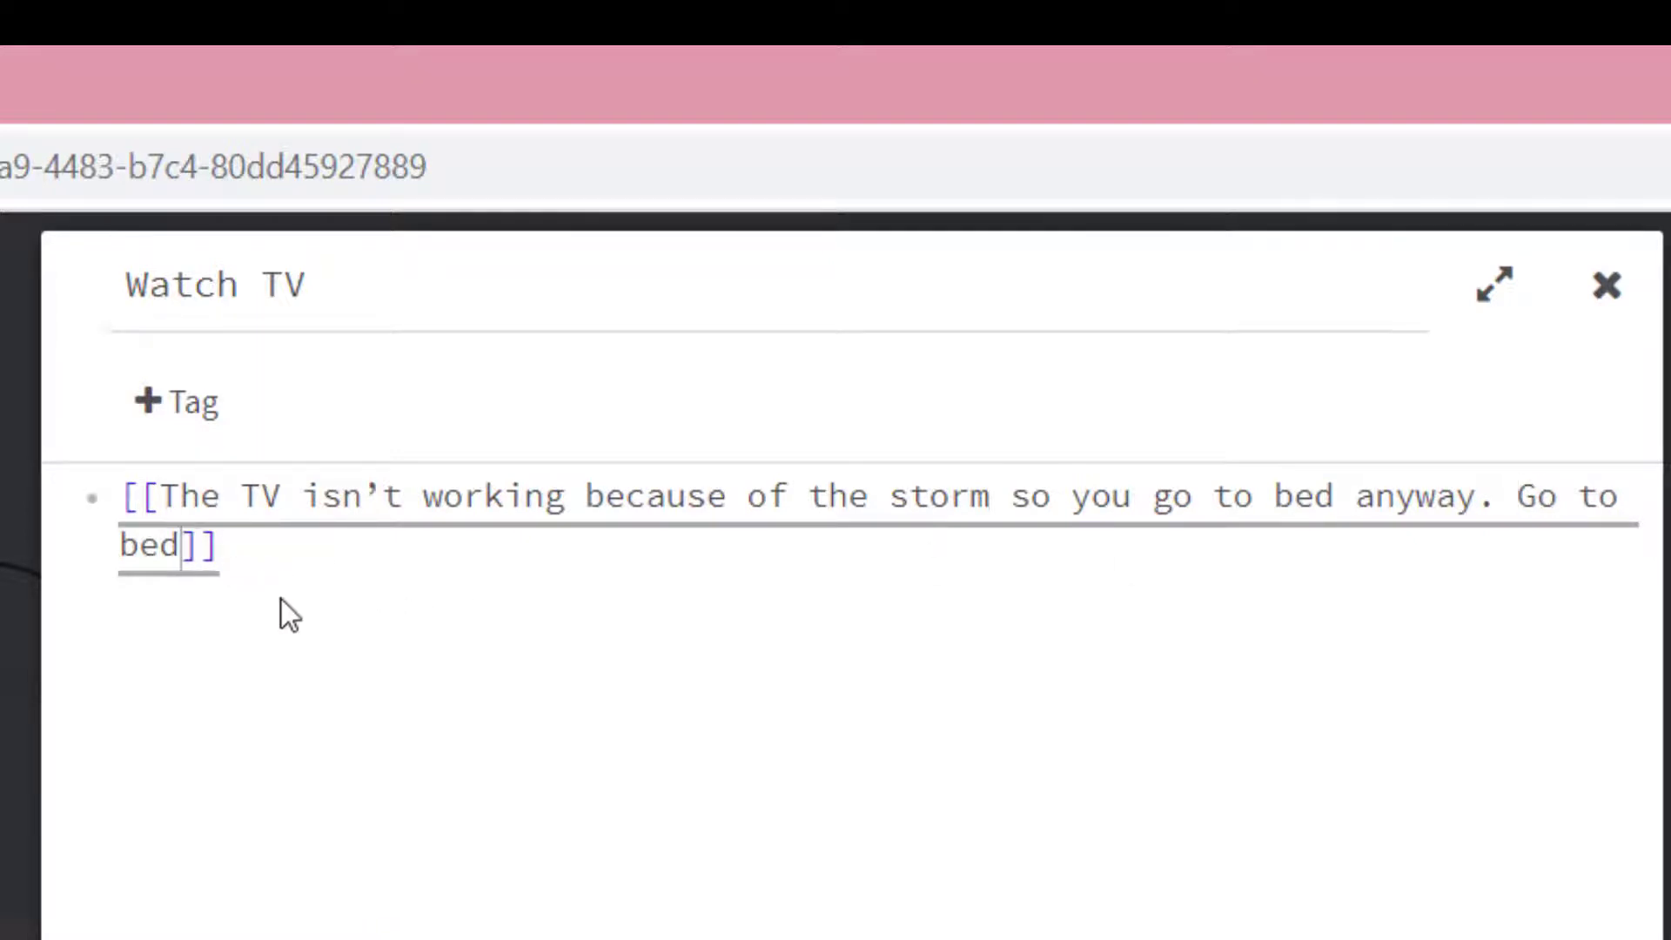
Step: Insert -> before "Go to bed" to link the sentence to the existing Go to bed passage, and close the Watch TV passage
left_click(1516, 498)
type("-")
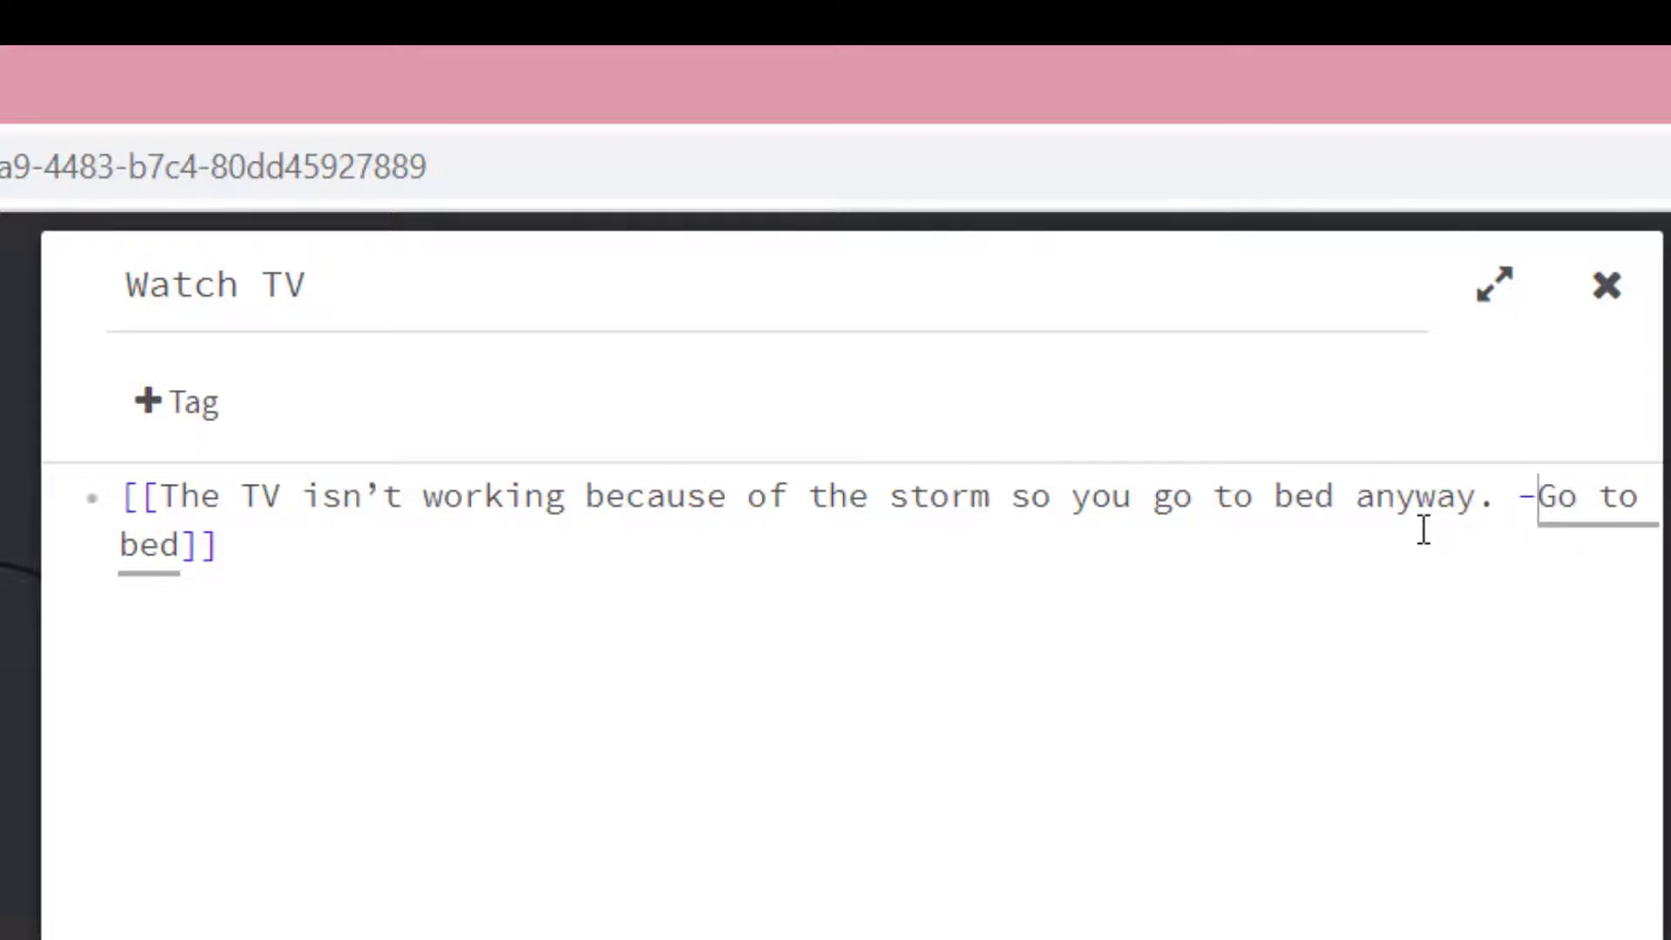
type(">")
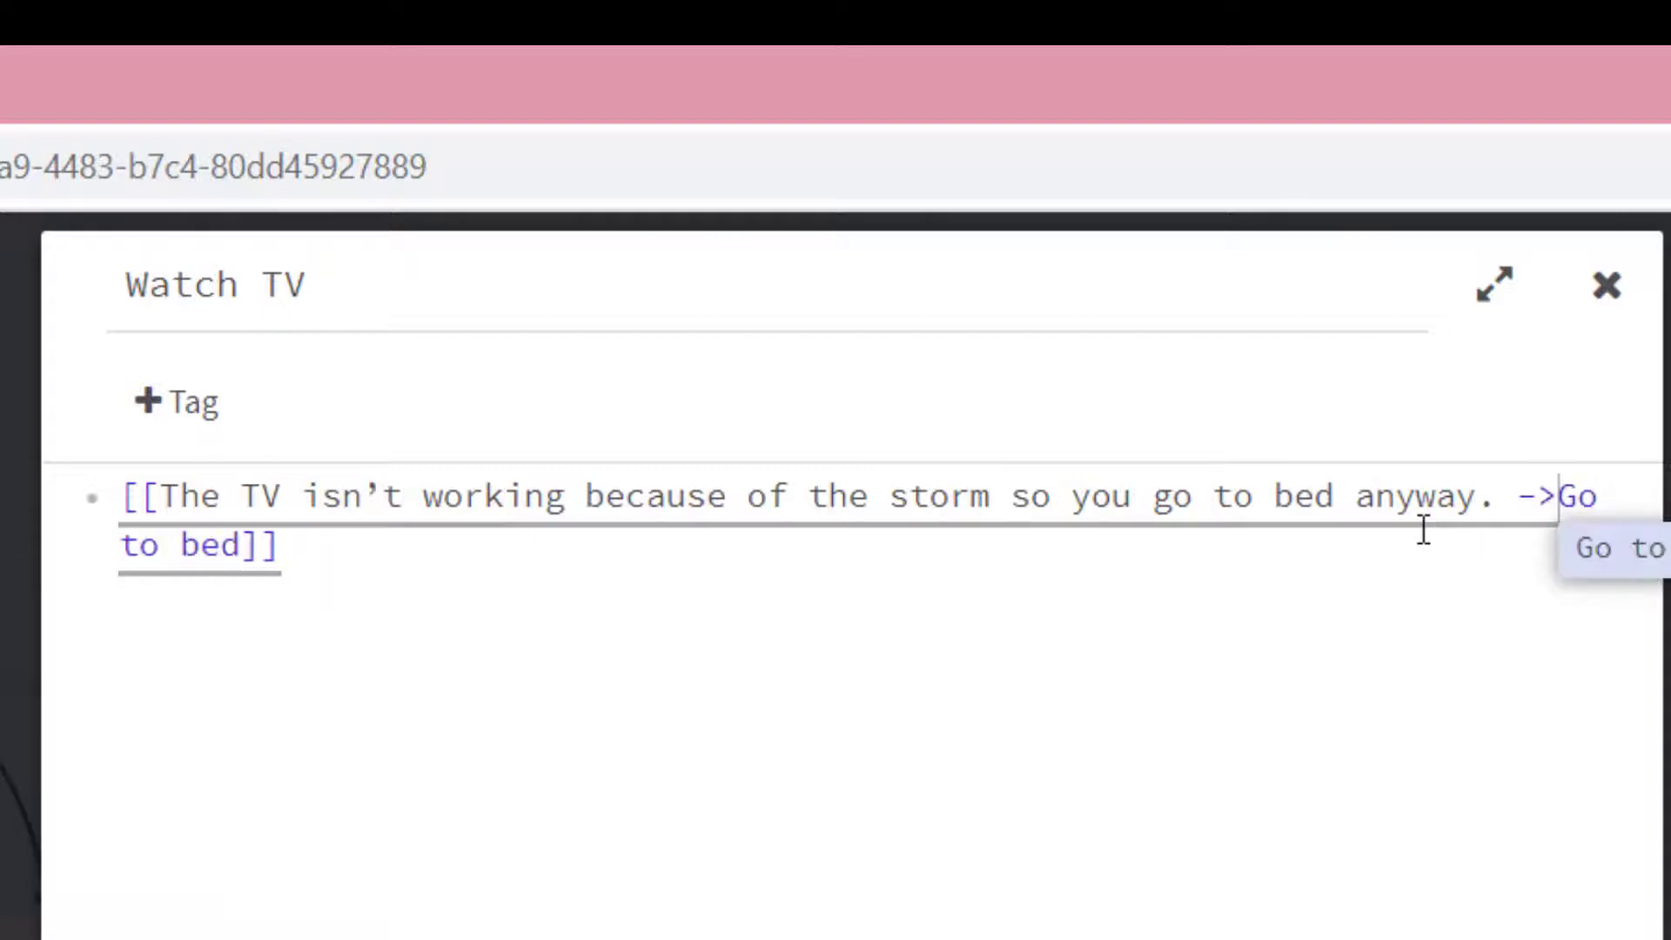
left_click(1619, 546)
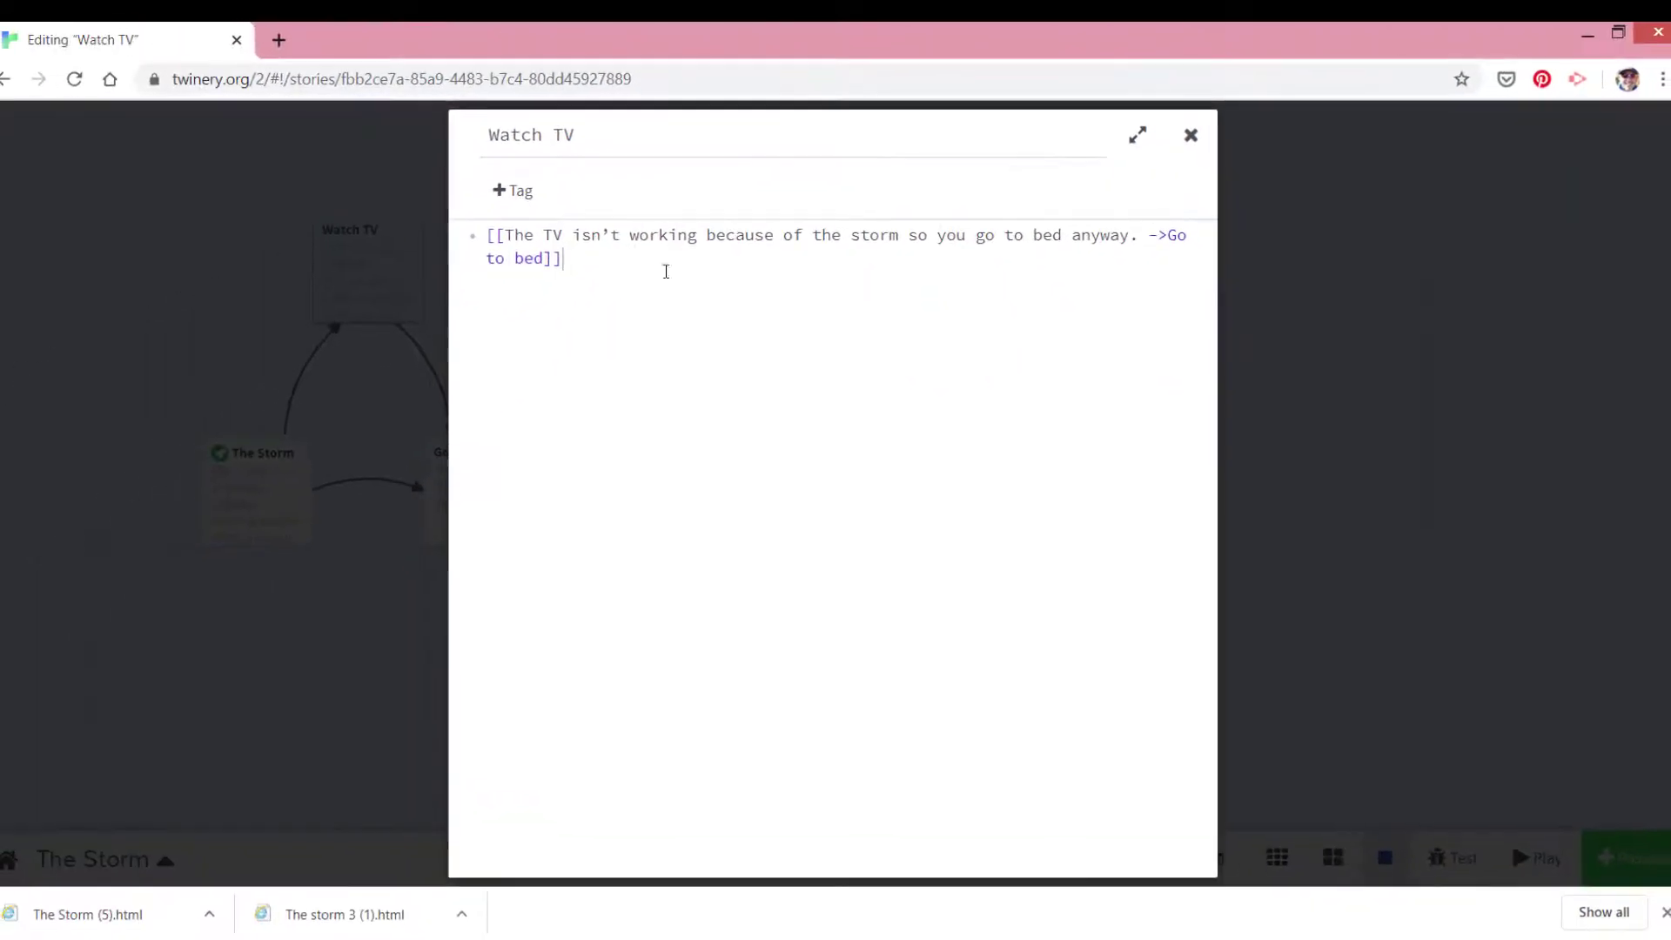
left_click(1191, 135)
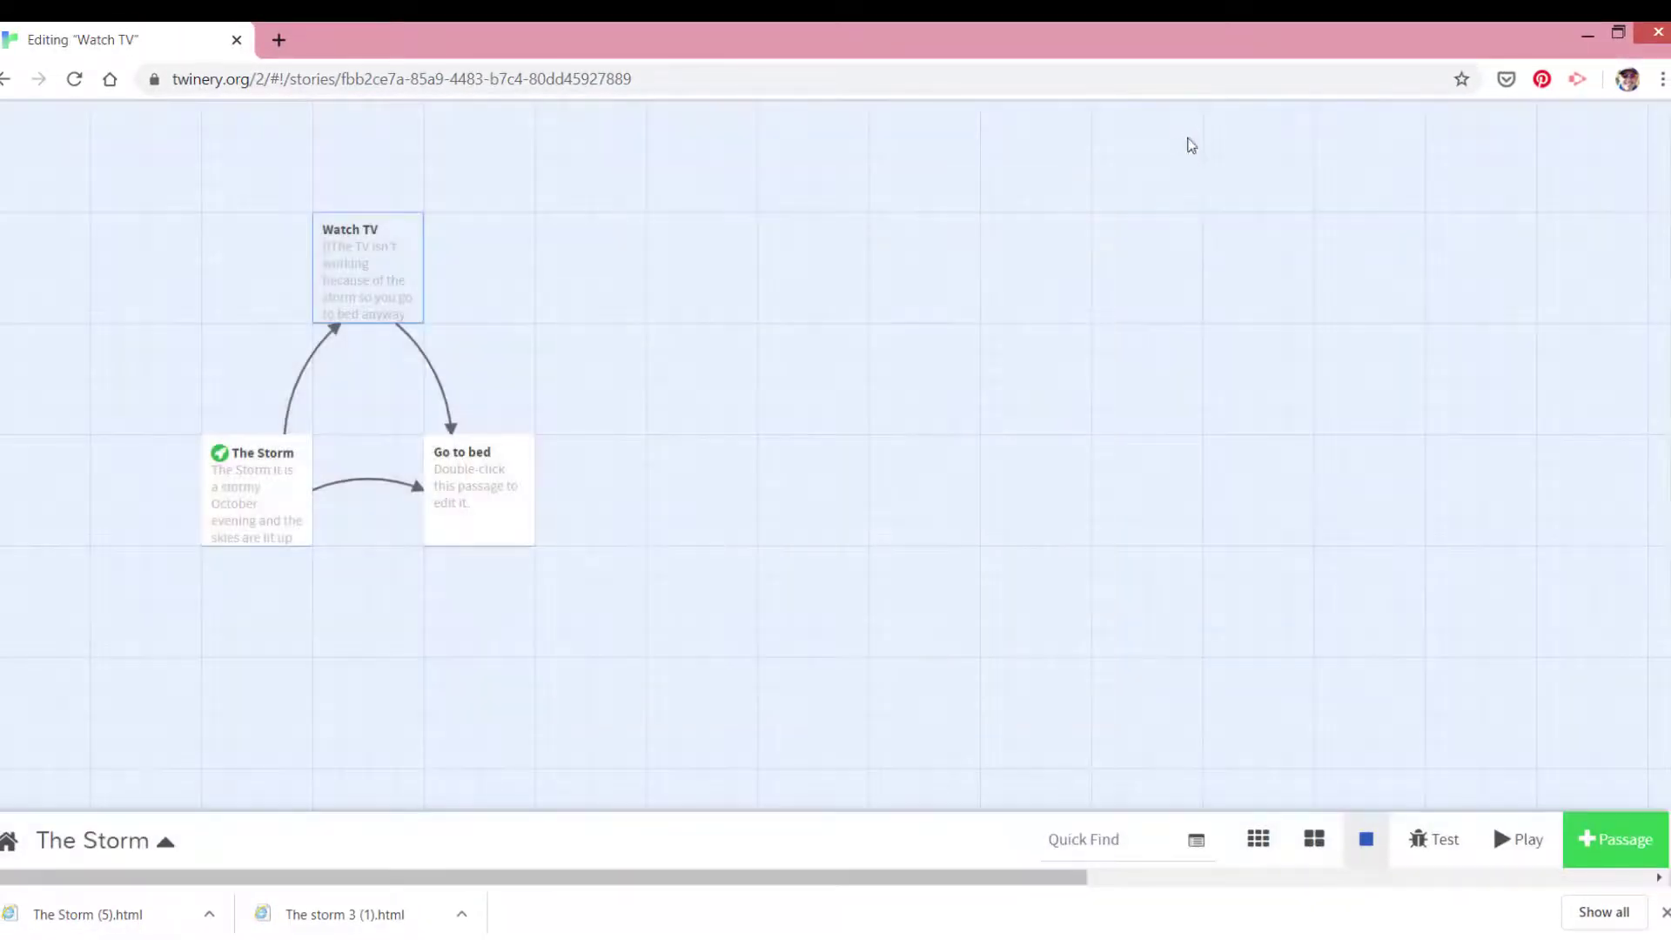
Step: Test the story from The Storm passage, follow the TV choice through to Go to bed, and close the test page
mouse_move(400, 373)
mouse_move(450, 460)
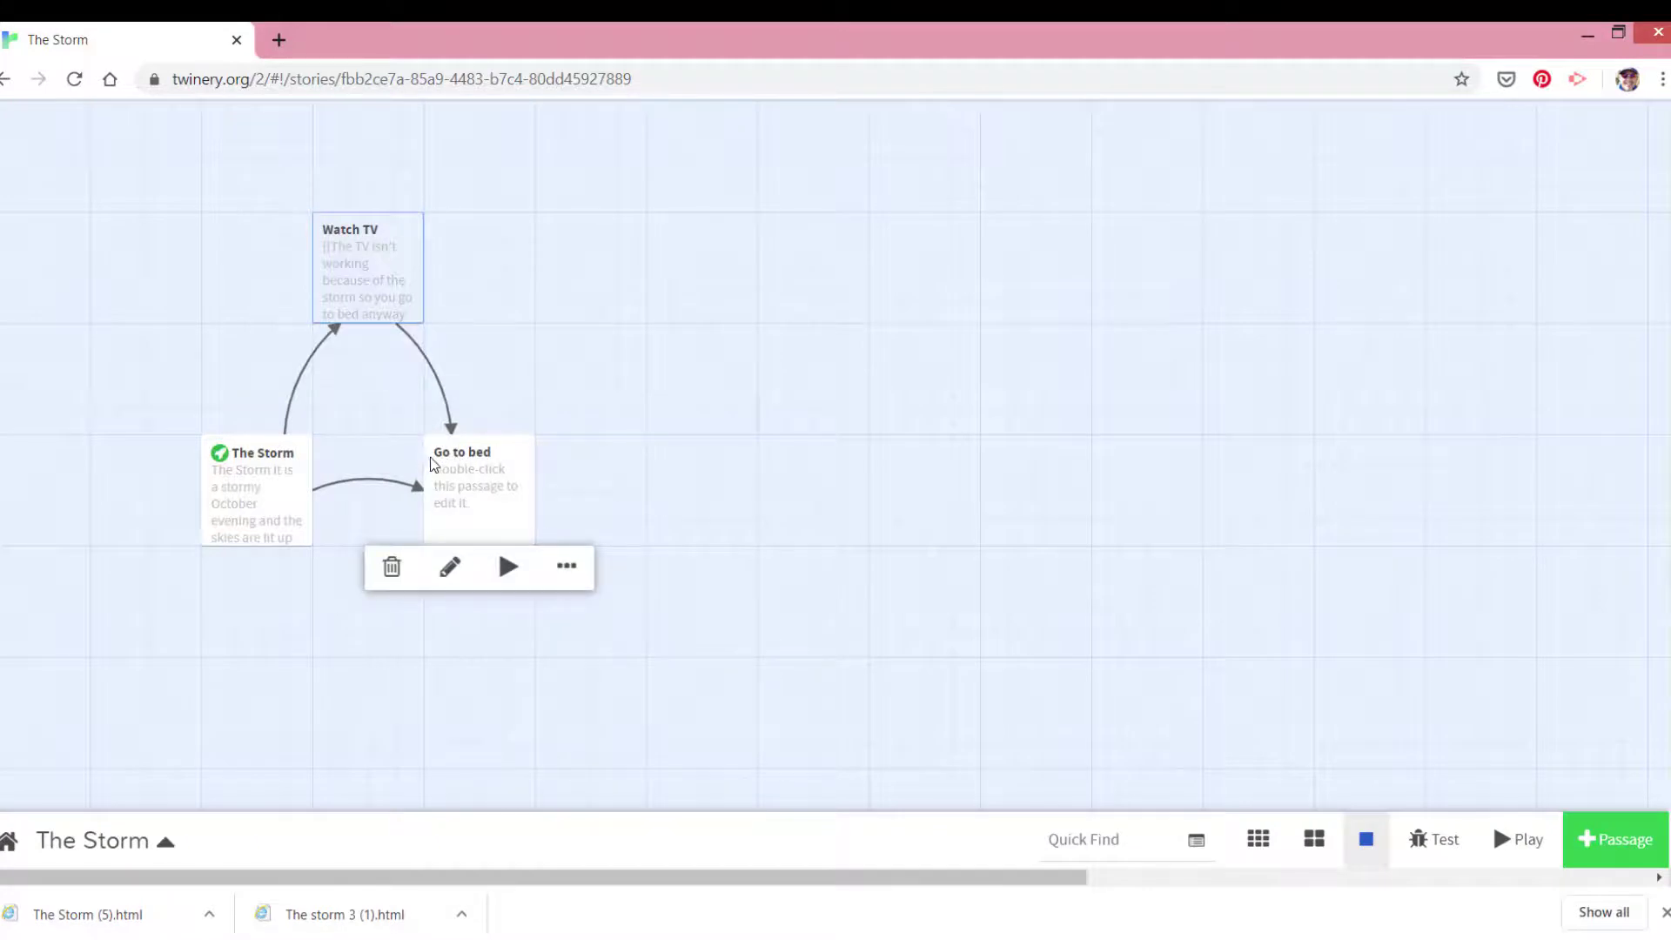
mouse_move(280, 515)
left_click(287, 570)
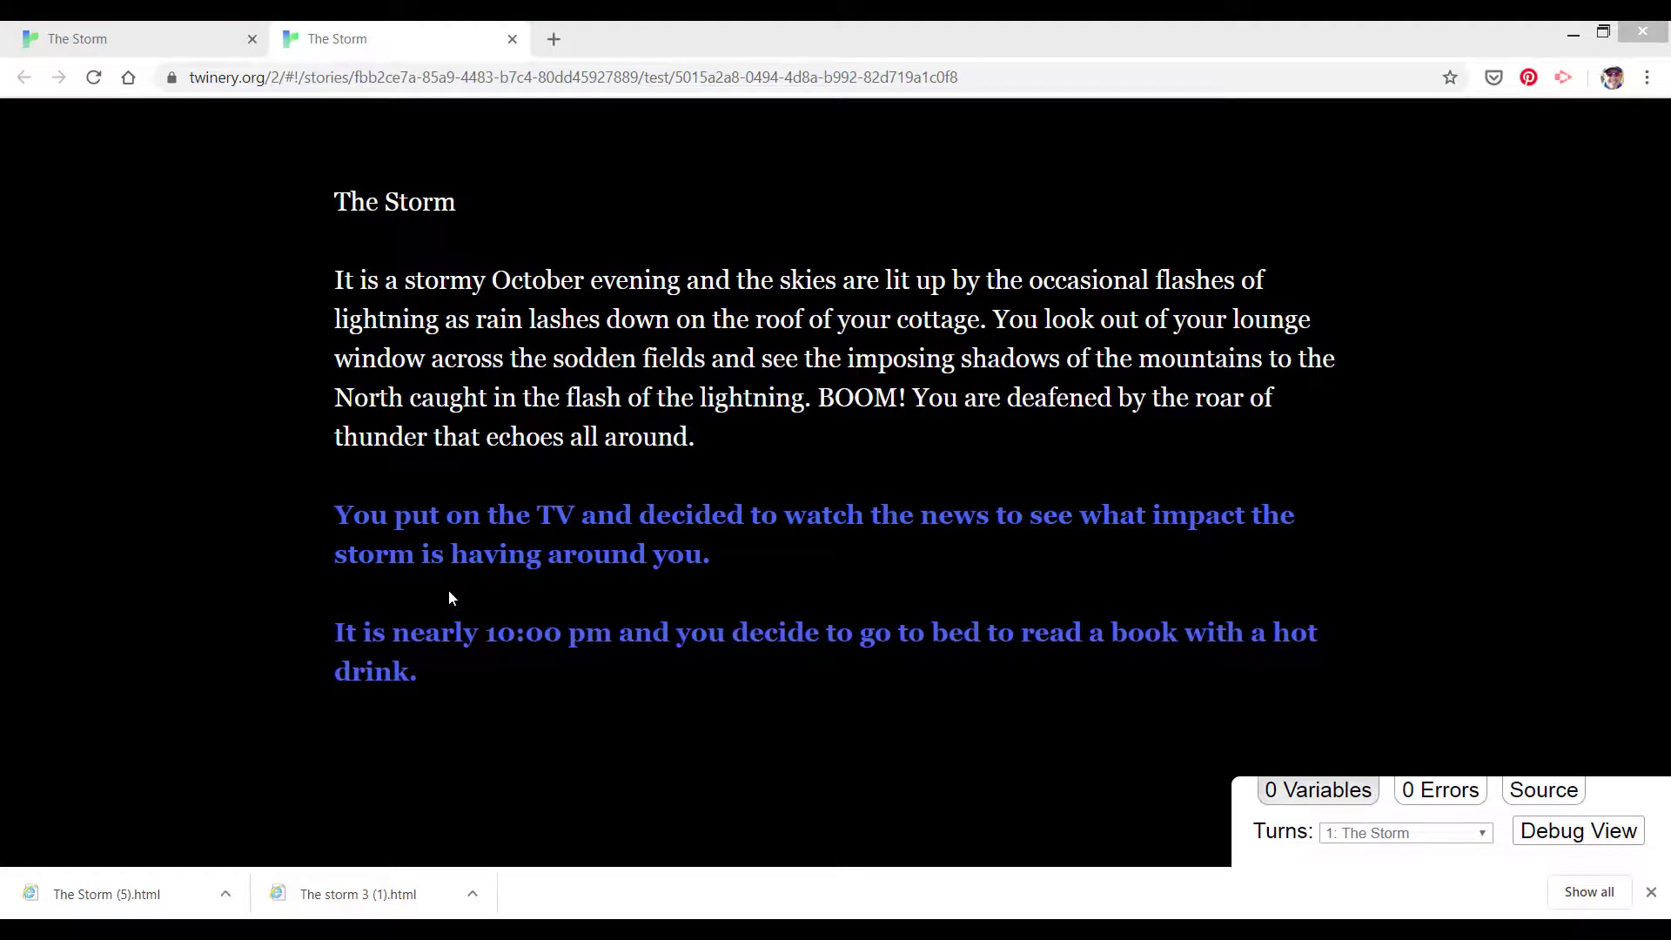
left_click(614, 531)
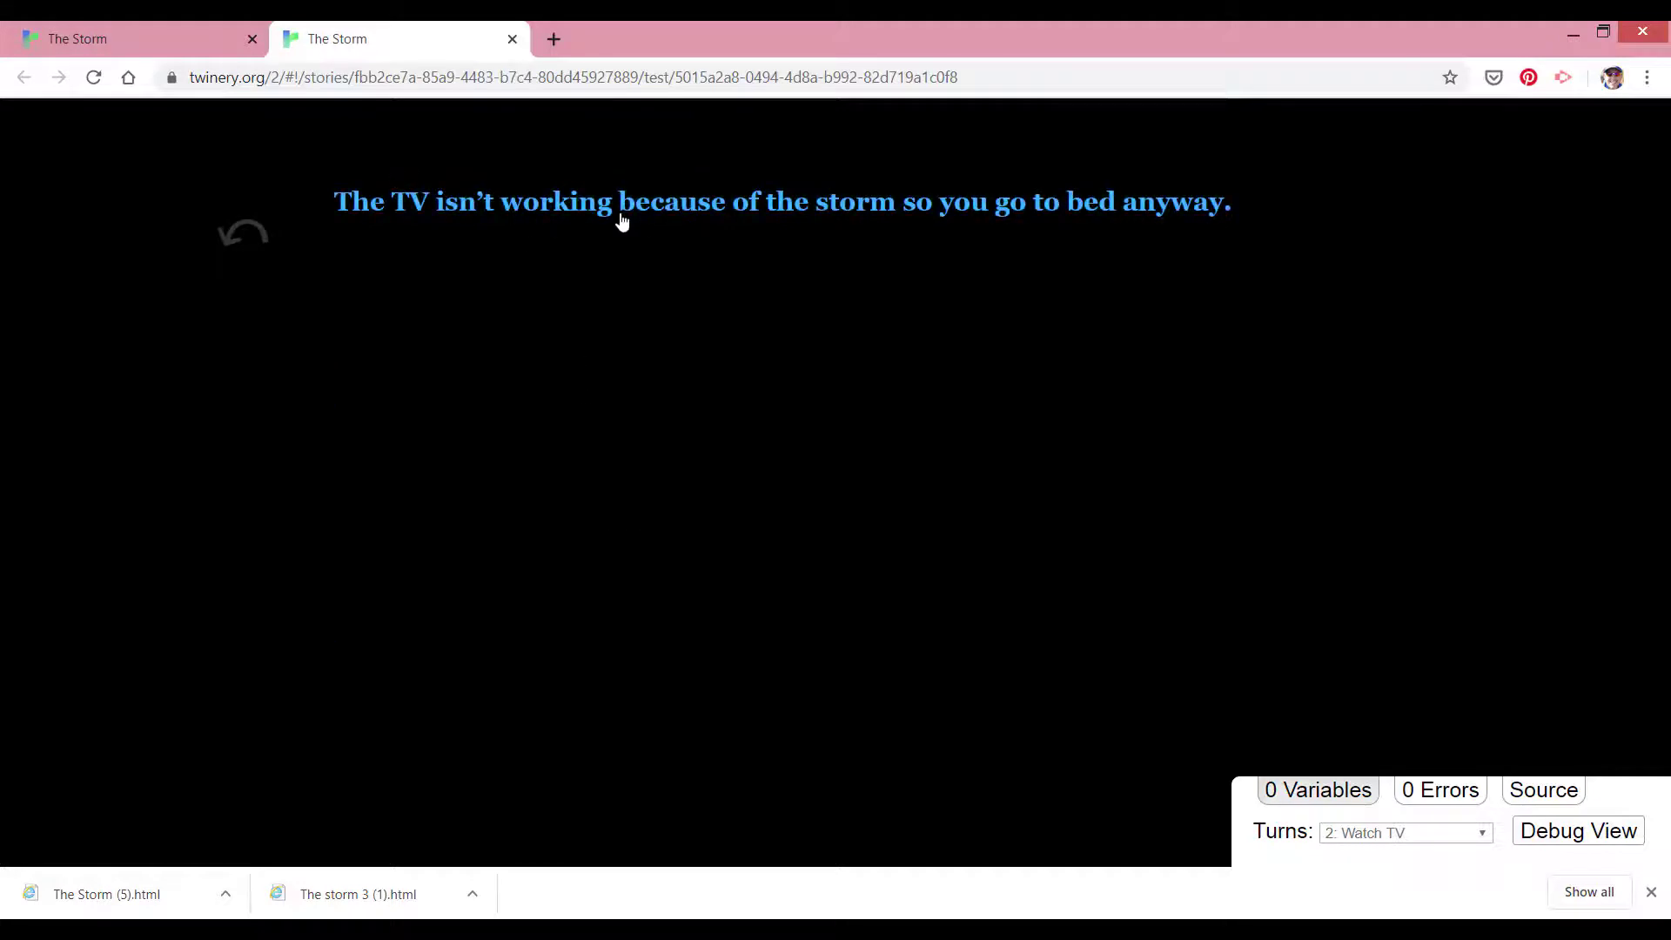
left_click(651, 213)
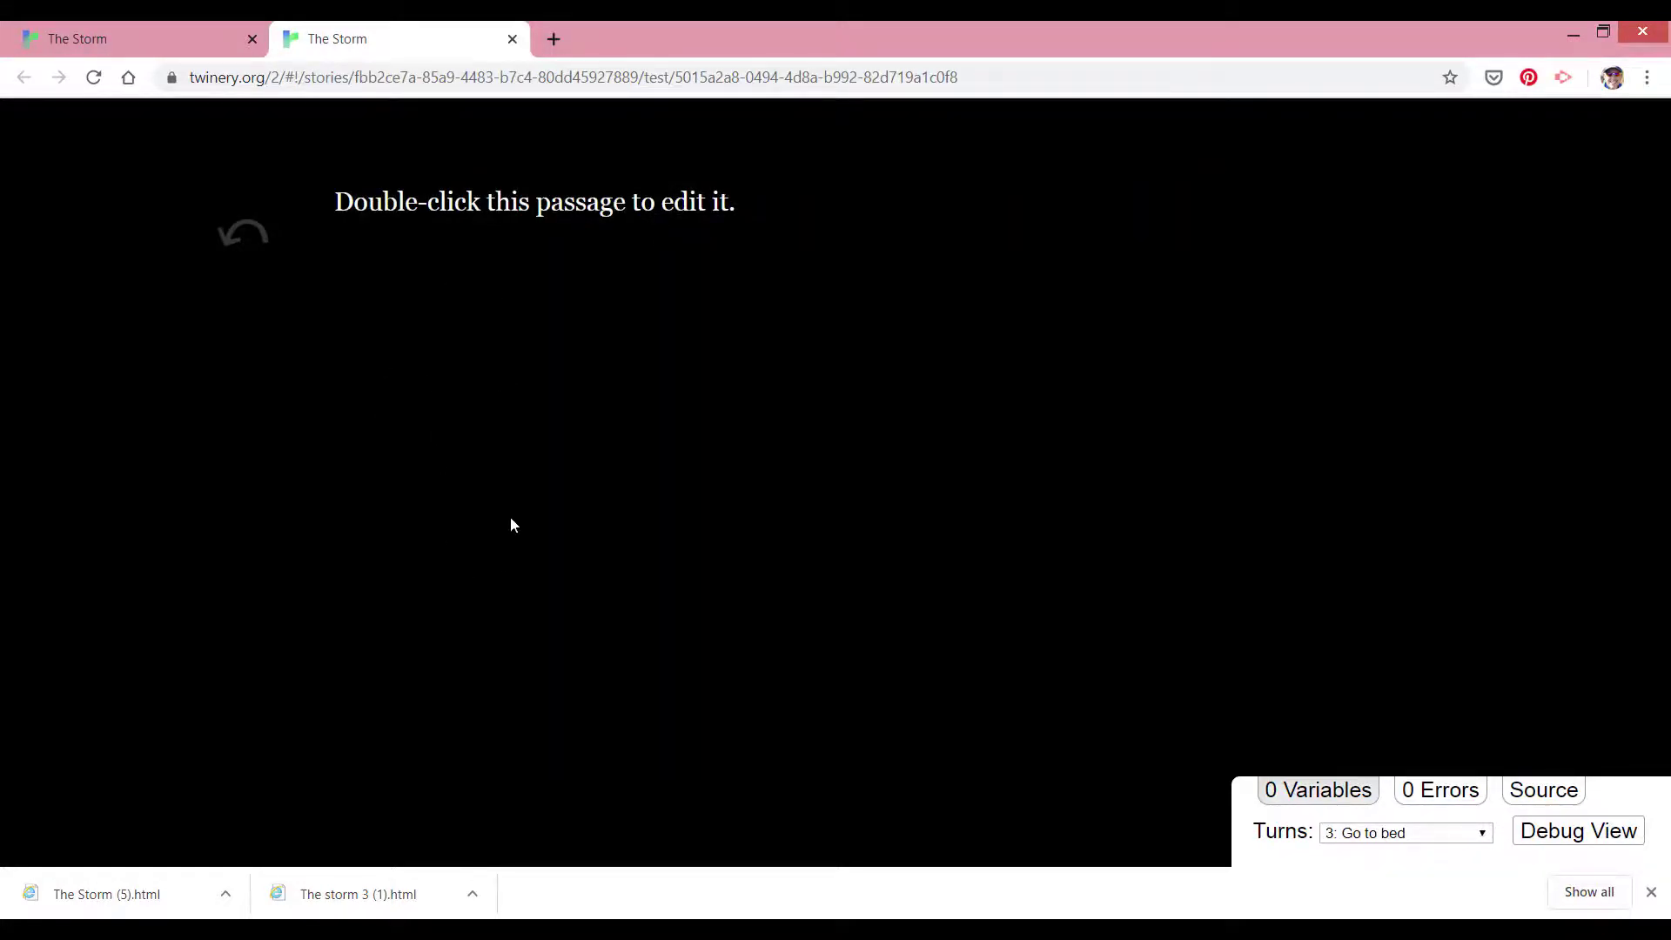
left_click(512, 38)
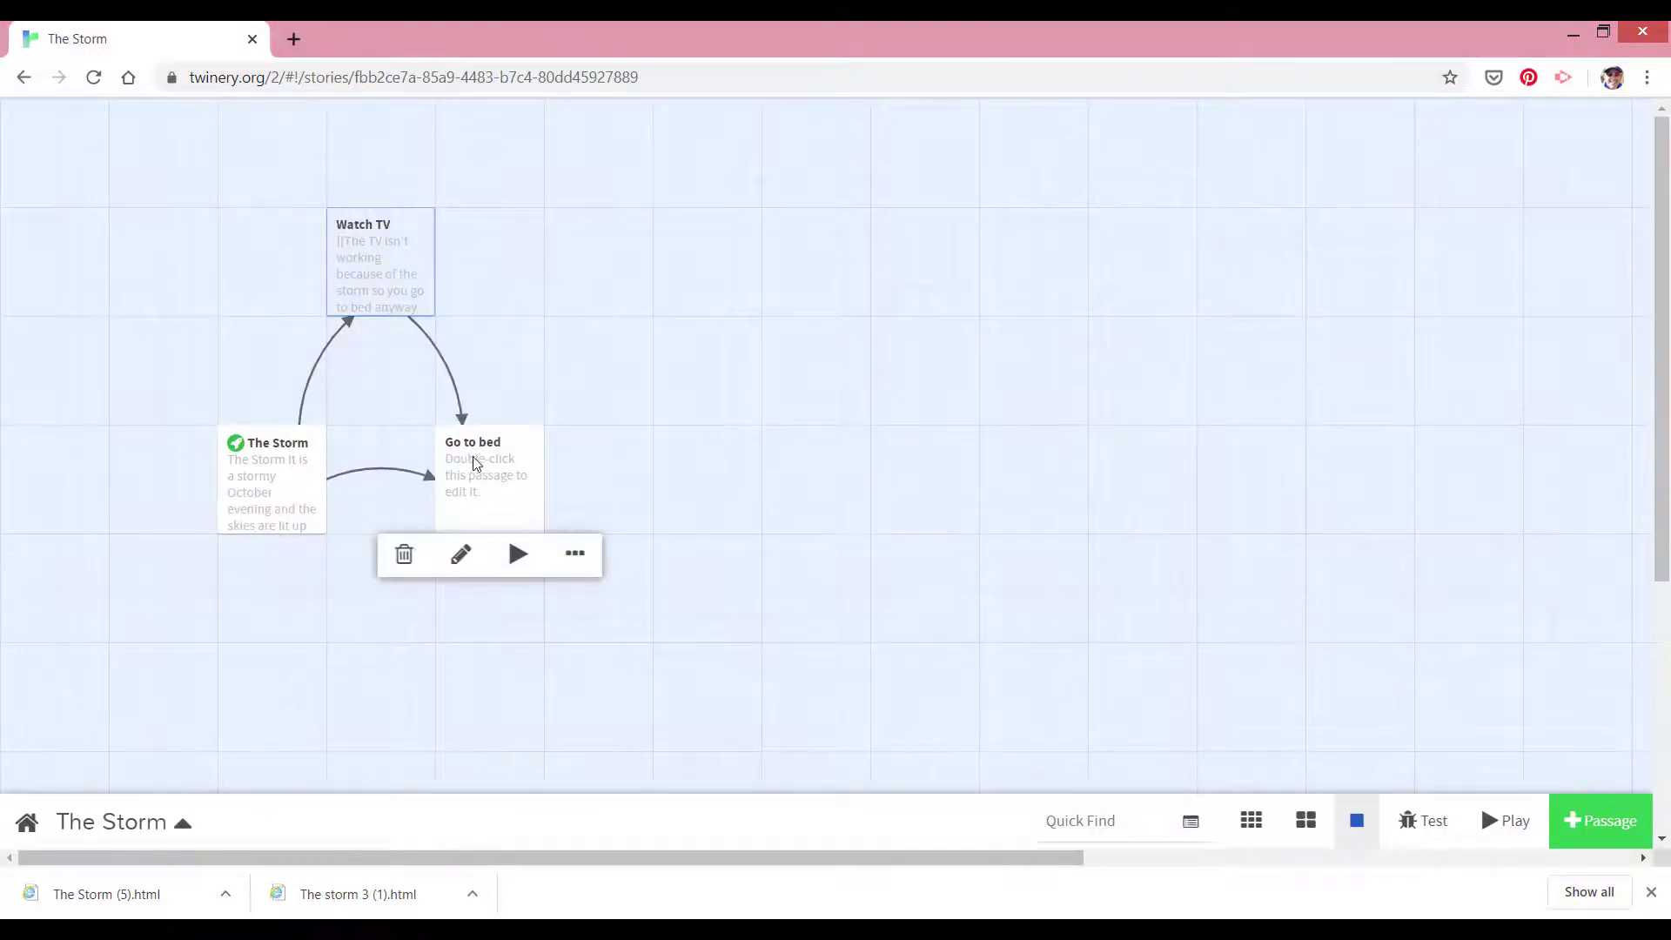
Step: Switch to the Word document and copy the paragraph and both choices under the Go to bed heading
mouse_move(283, 519)
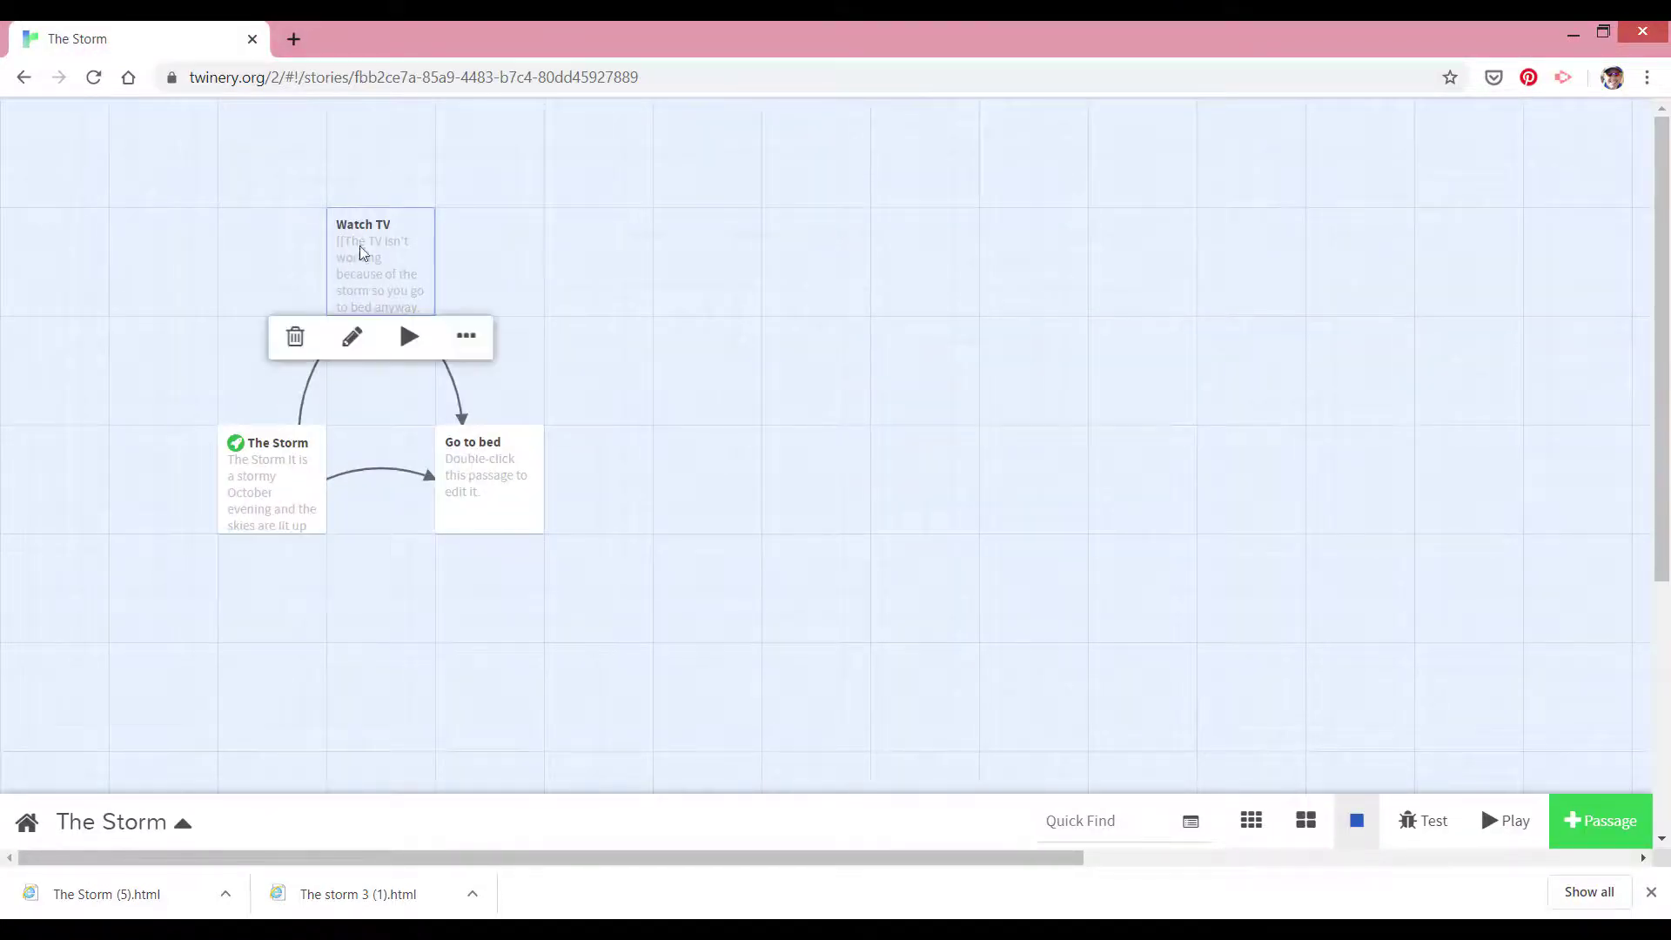
mouse_move(461, 473)
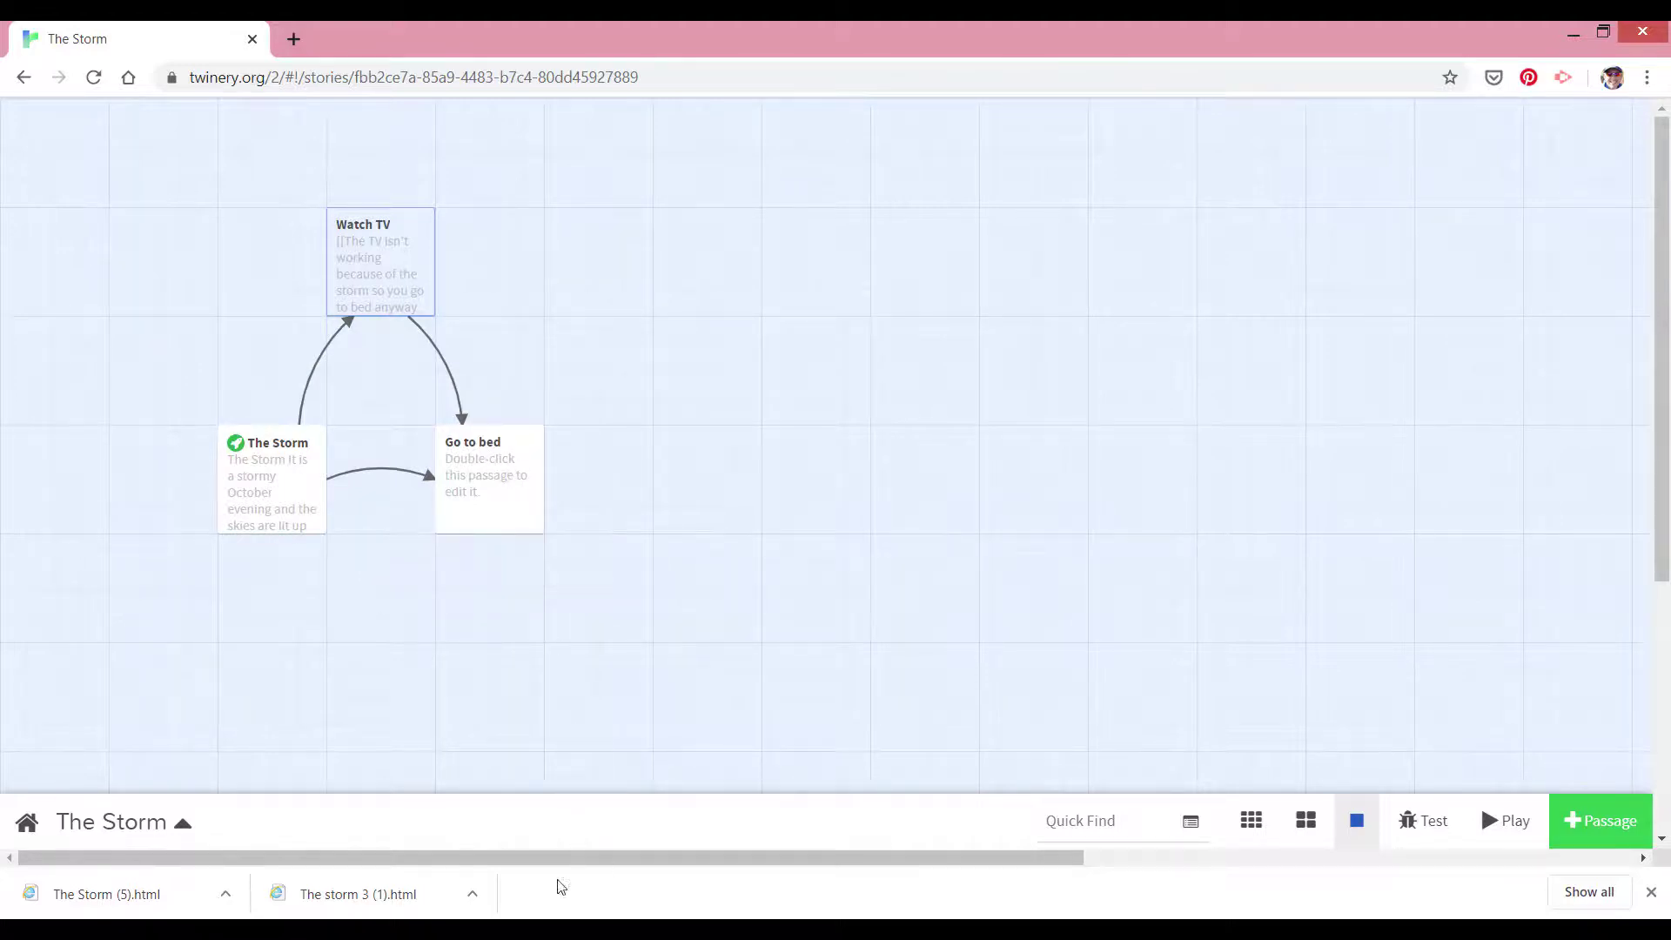
left_click(559, 929)
scroll(794, 689, "down", 1)
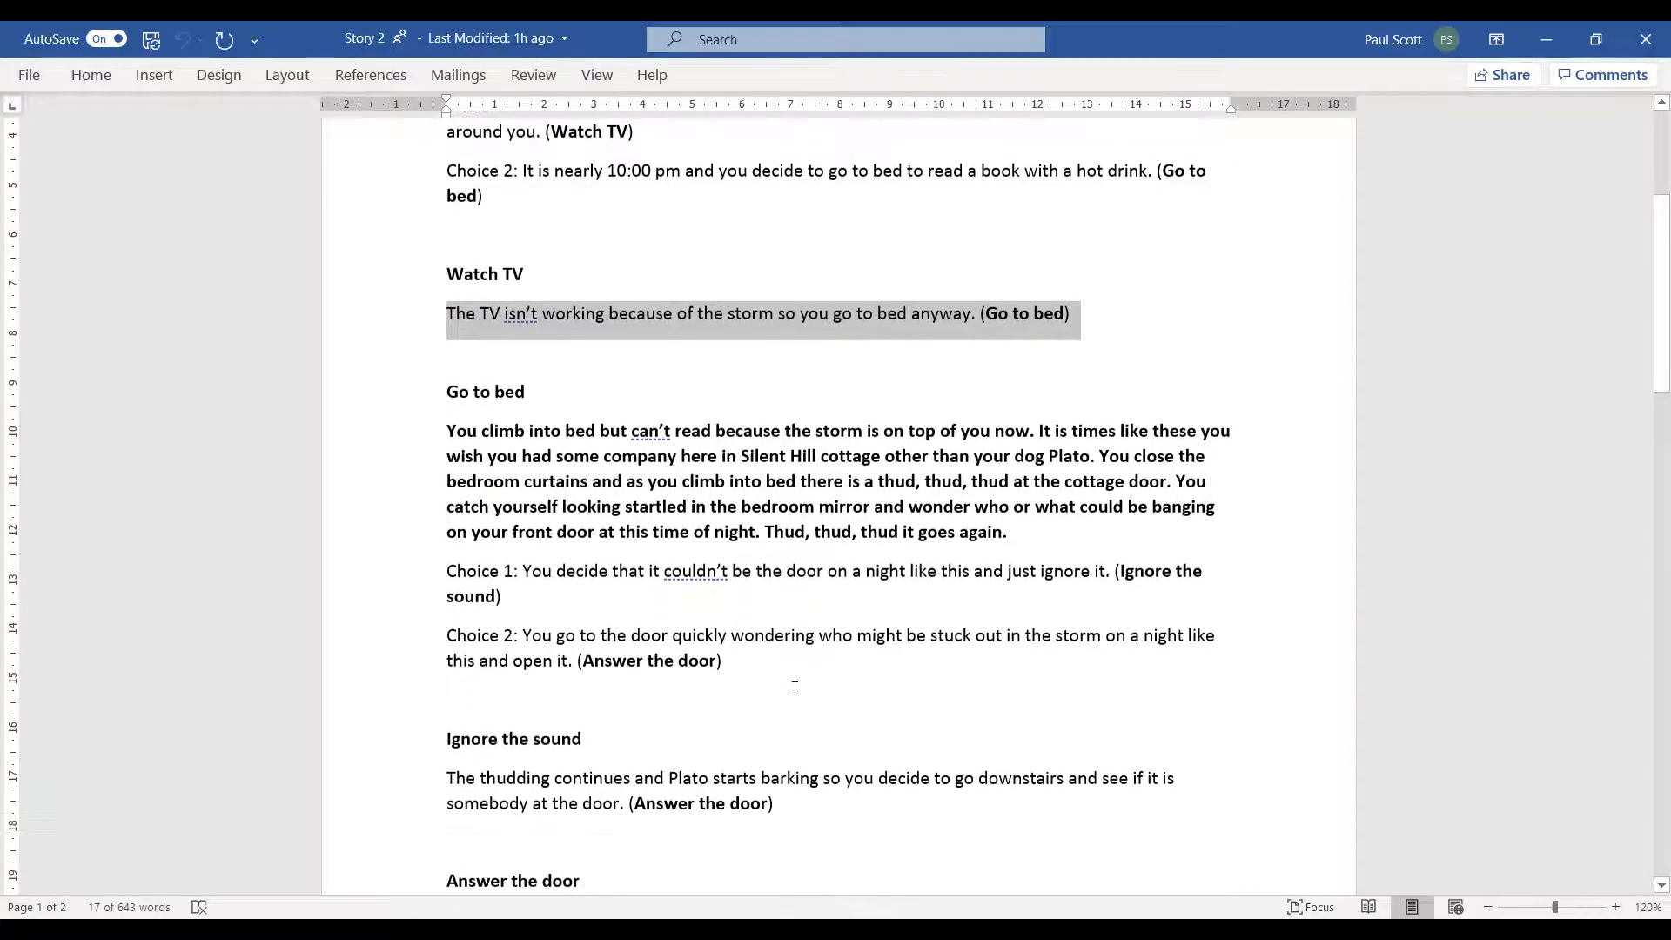
left_click_drag(452, 428, 751, 662)
key("ctrl+c")
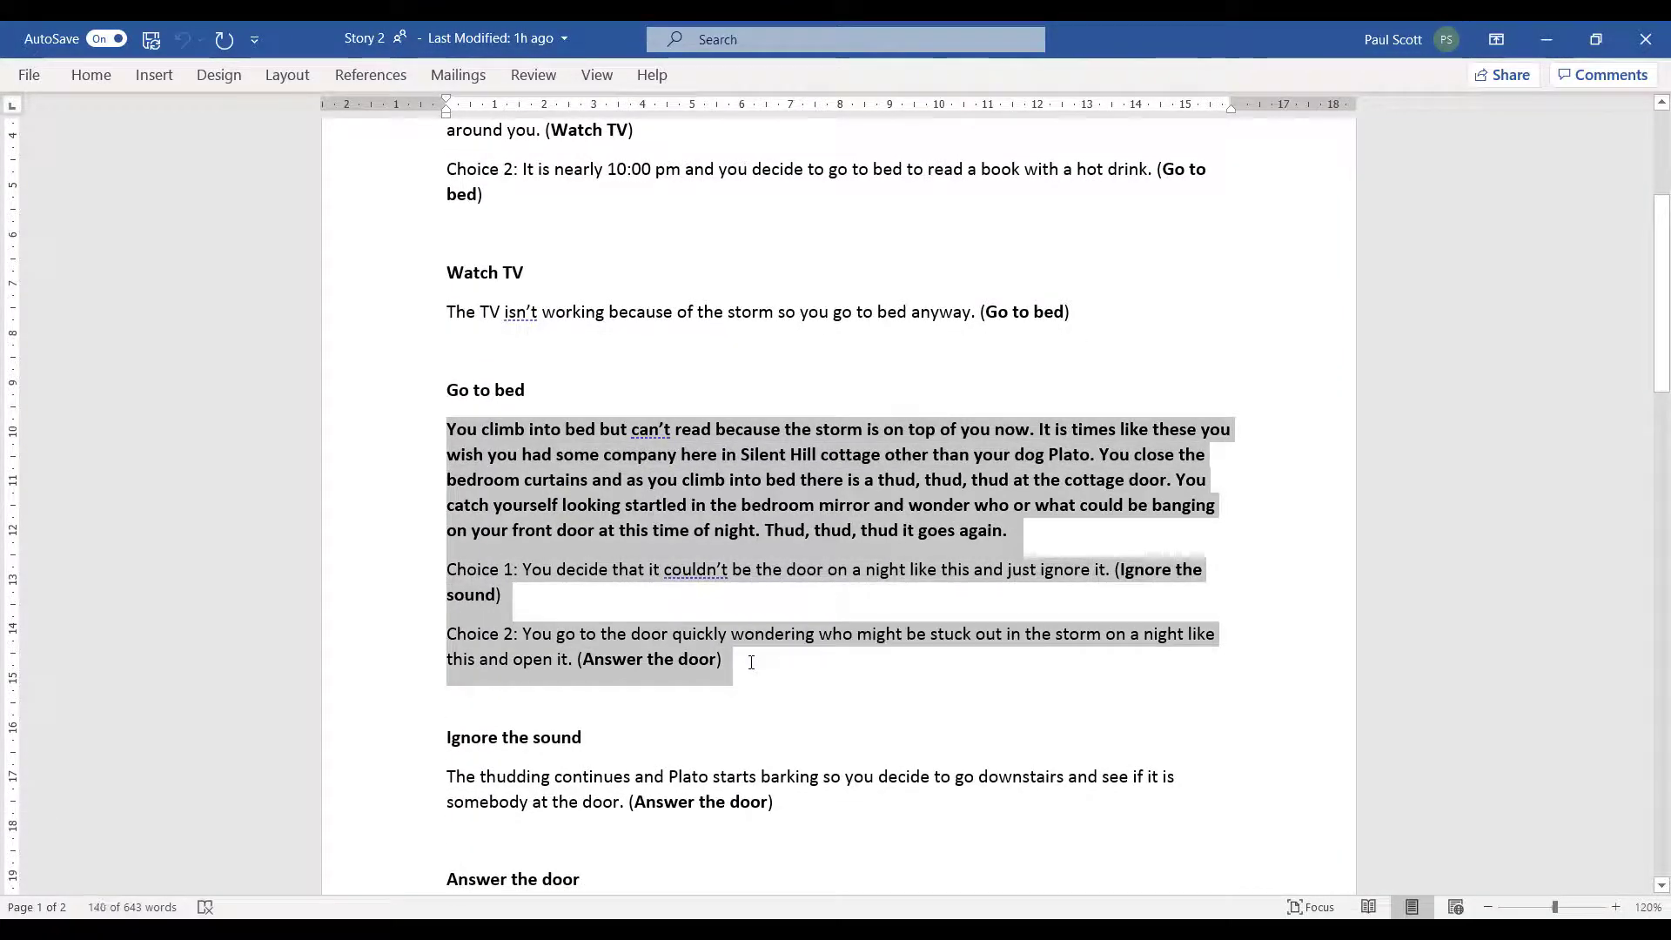
Step: Return to the Twine story map and replace the placeholder text of the Go to bed passage with the copied text
left_click(1545, 40)
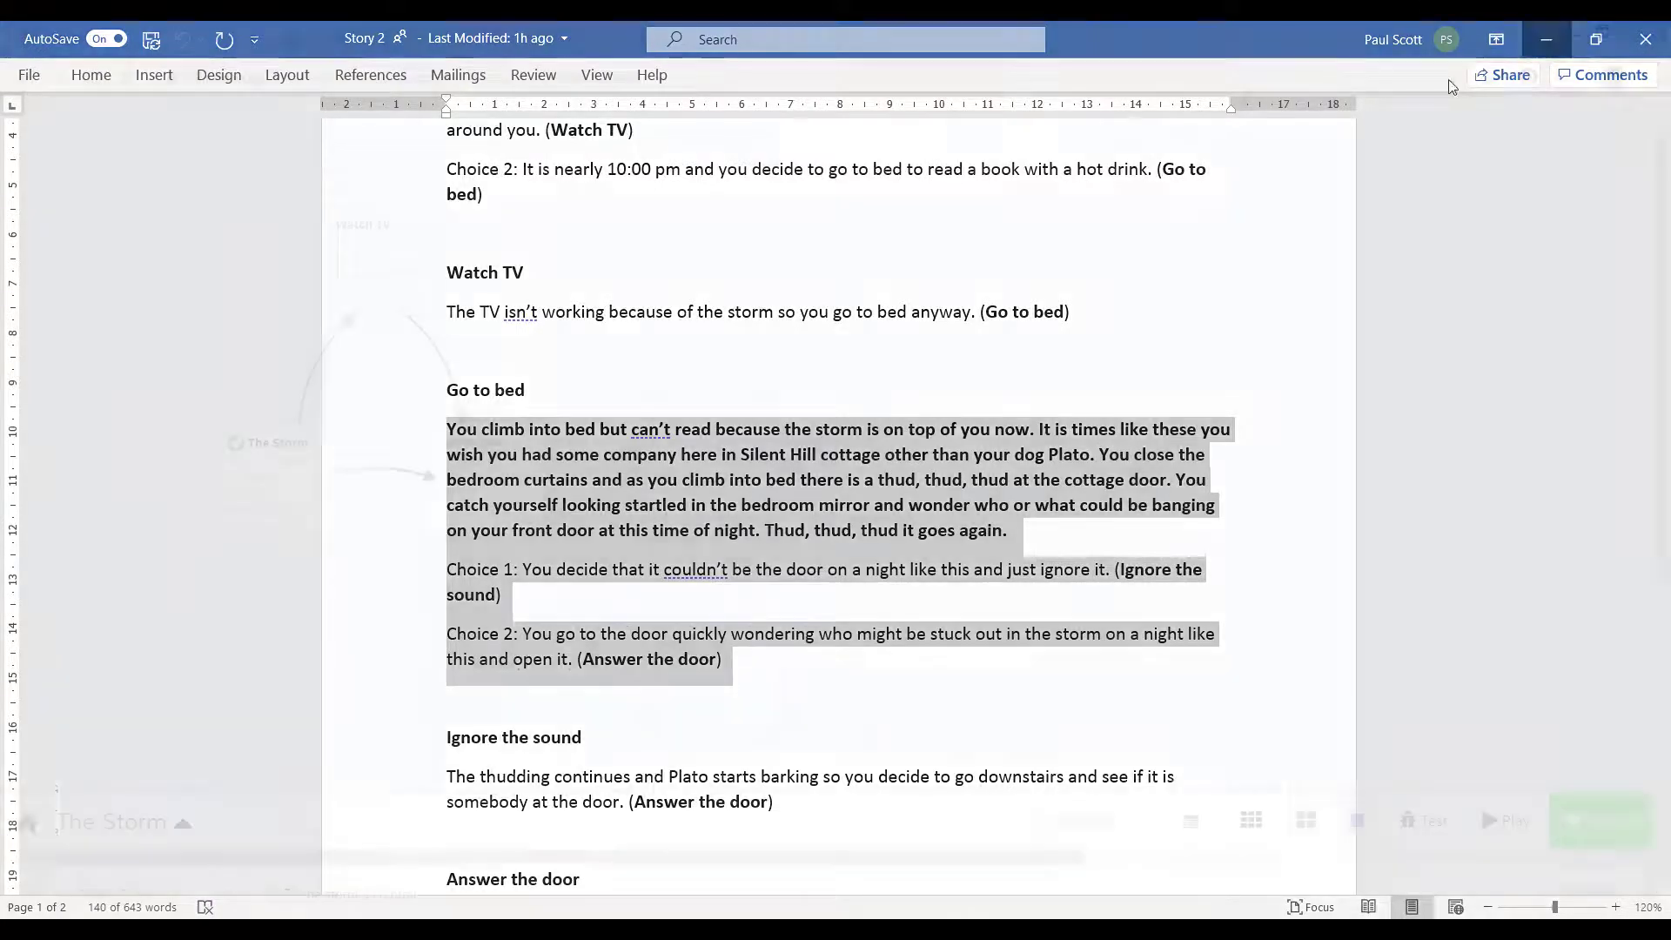
mouse_move(481, 514)
left_click(462, 555)
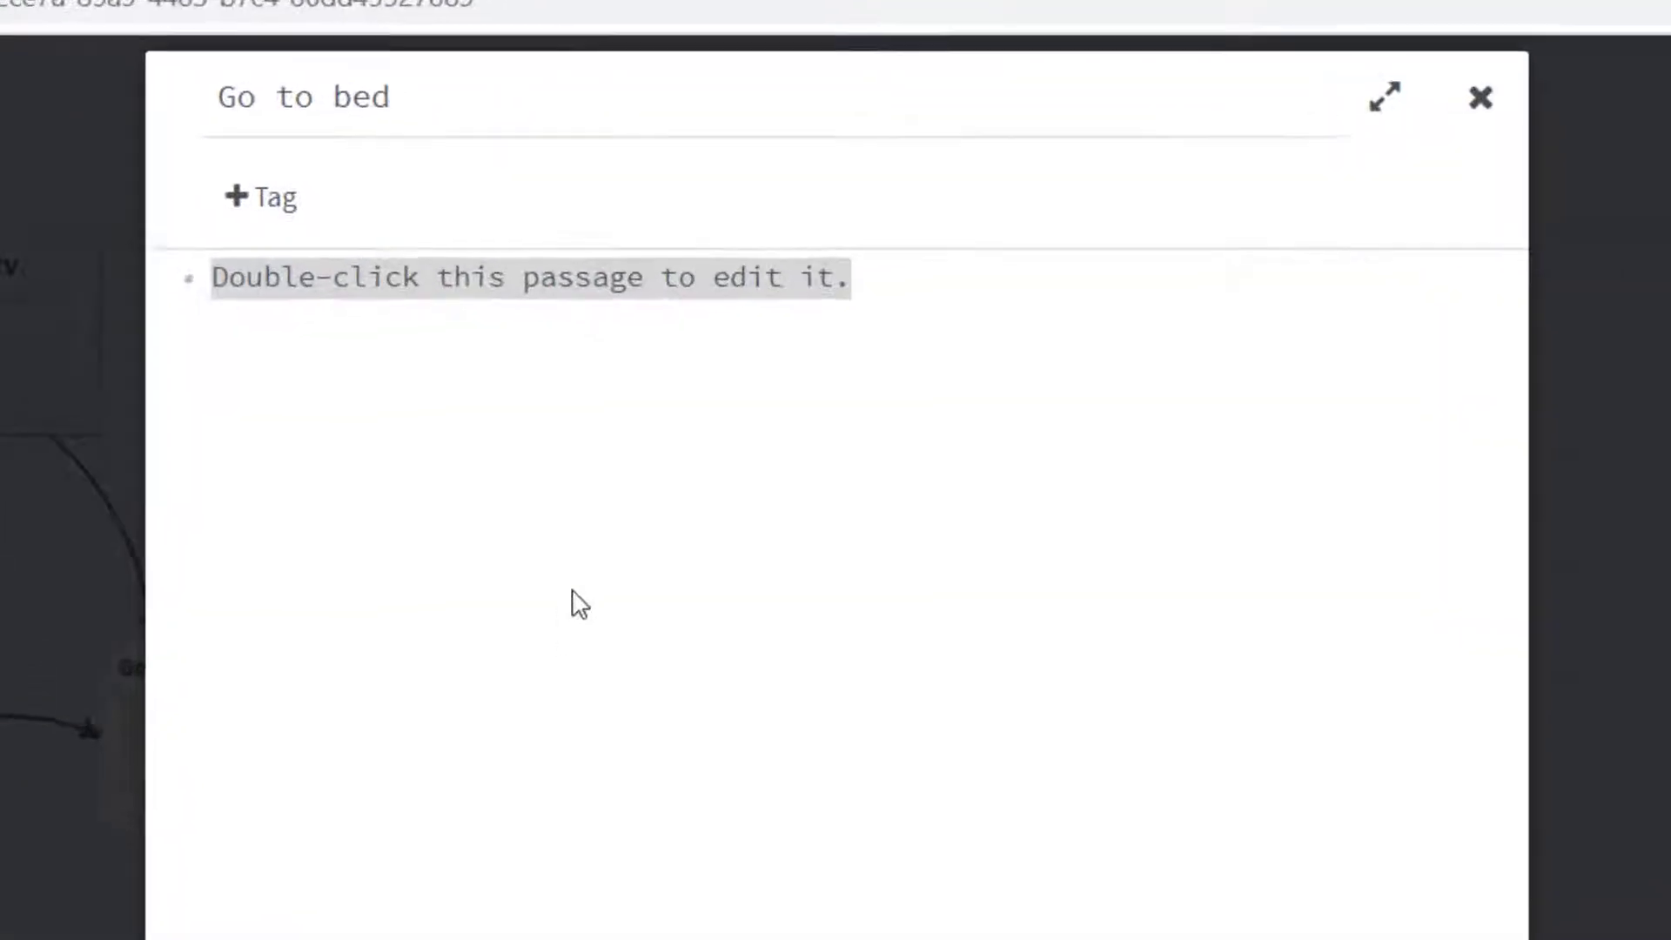
key("ctrl+v")
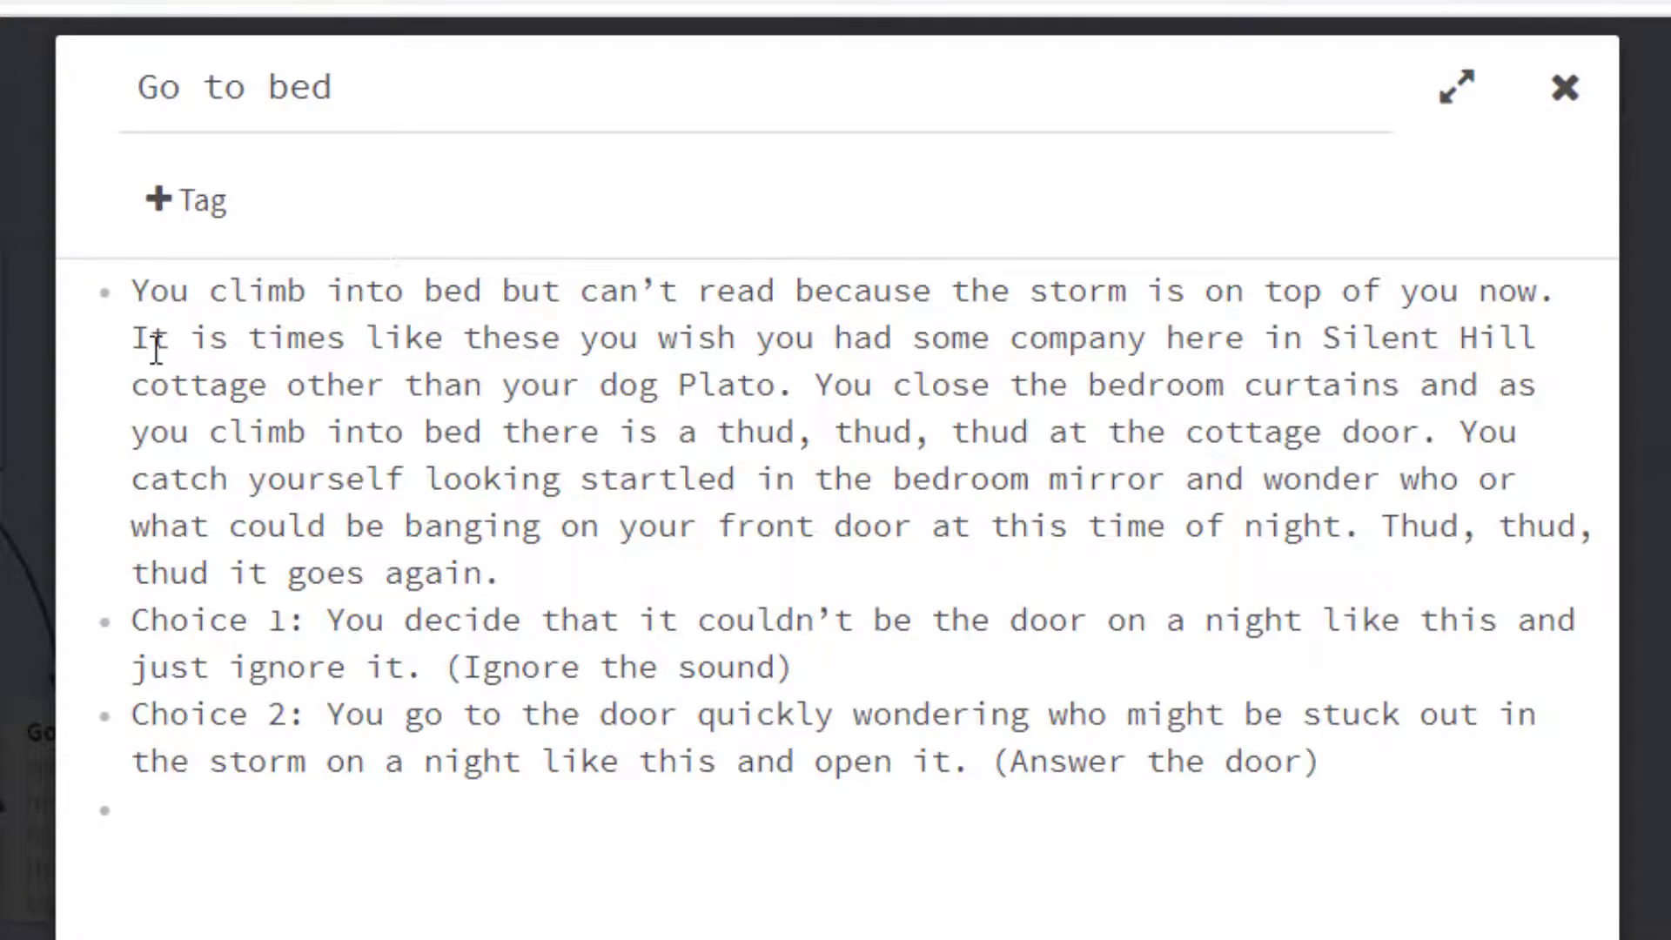
Step: Add a blank line before each choice in the Go to bed passage and enclose both choices in double square brackets [[ ]]
left_click(570, 567)
key("Return")
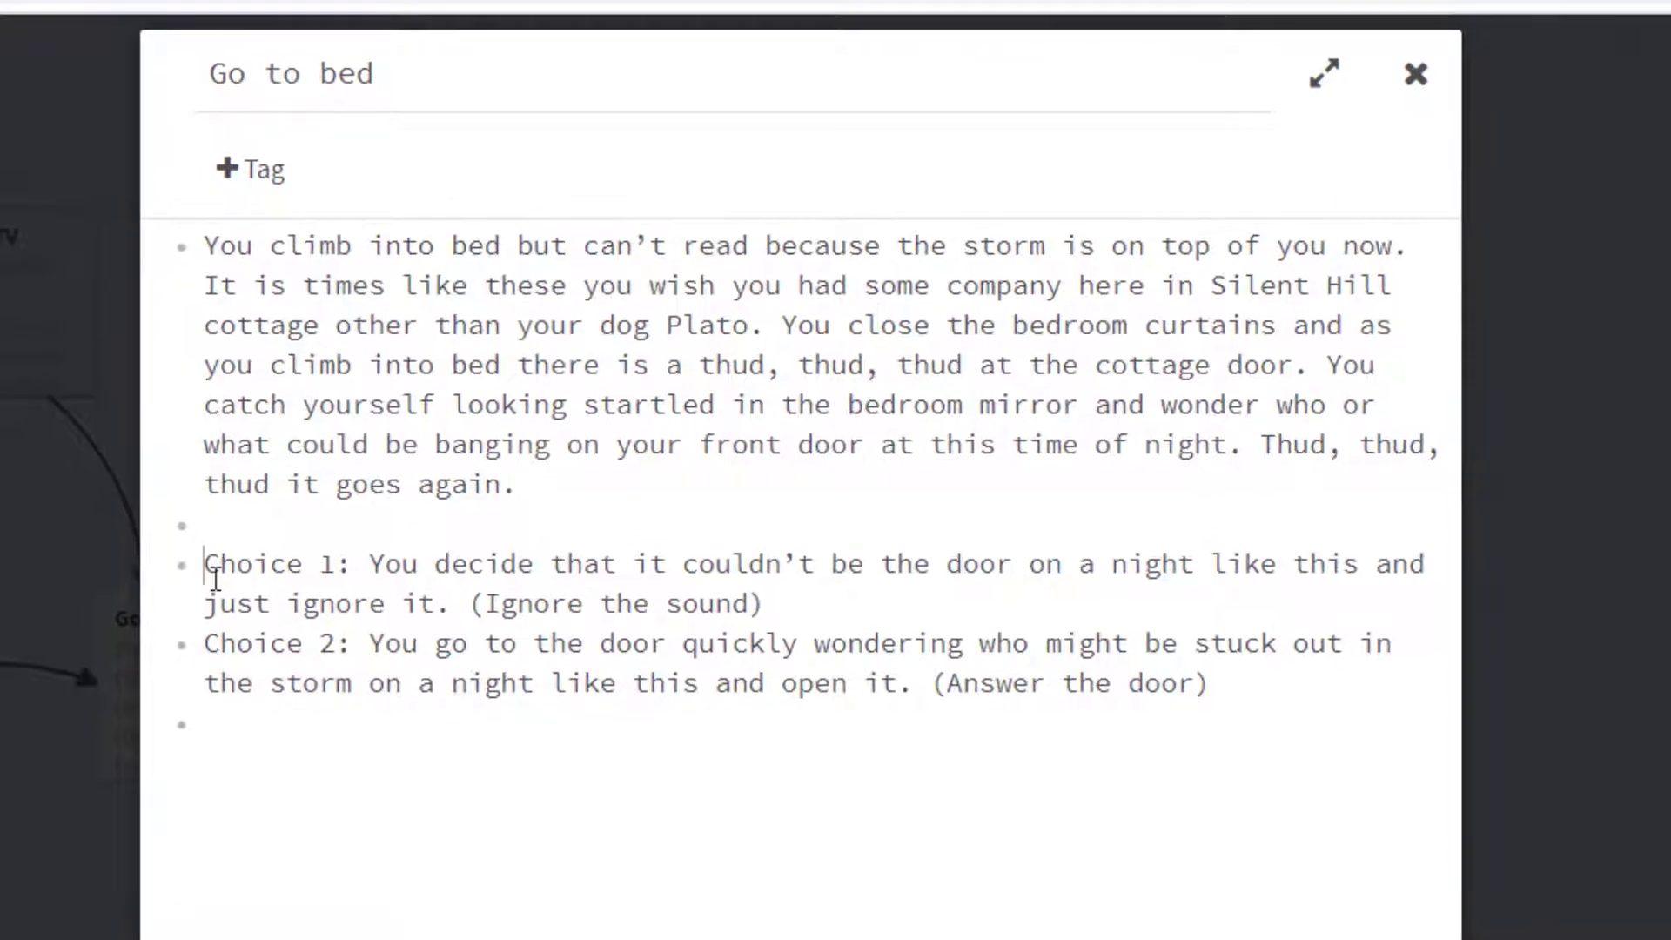
left_click(215, 578)
type("[[")
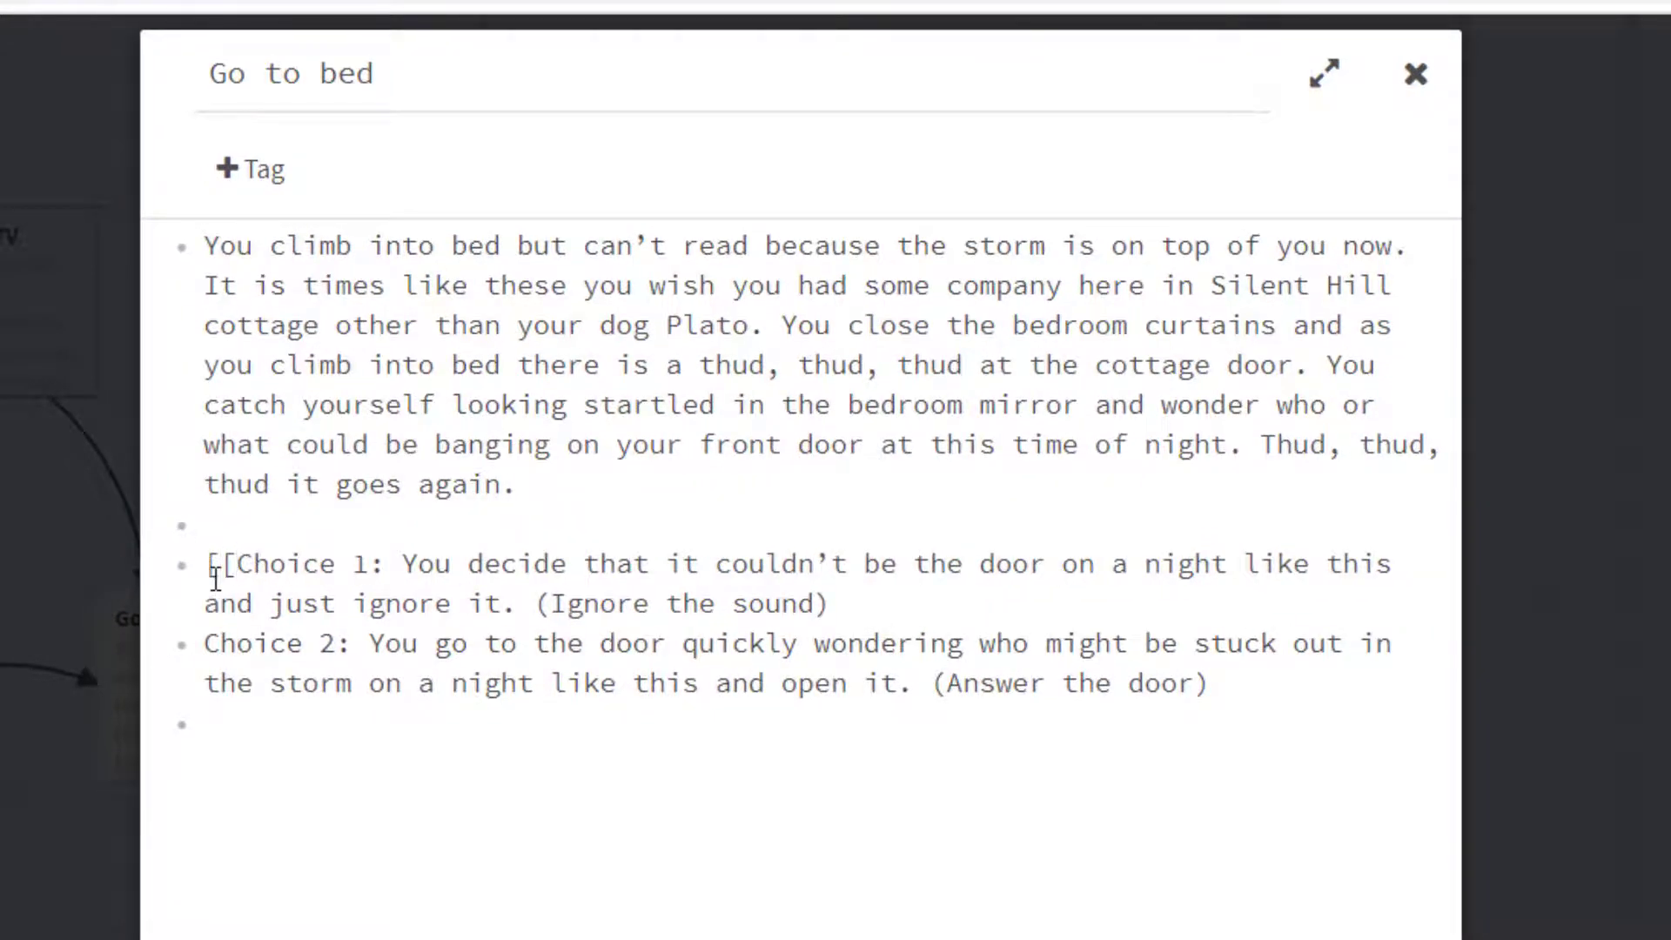
left_click(836, 602)
type("]]")
key("Return")
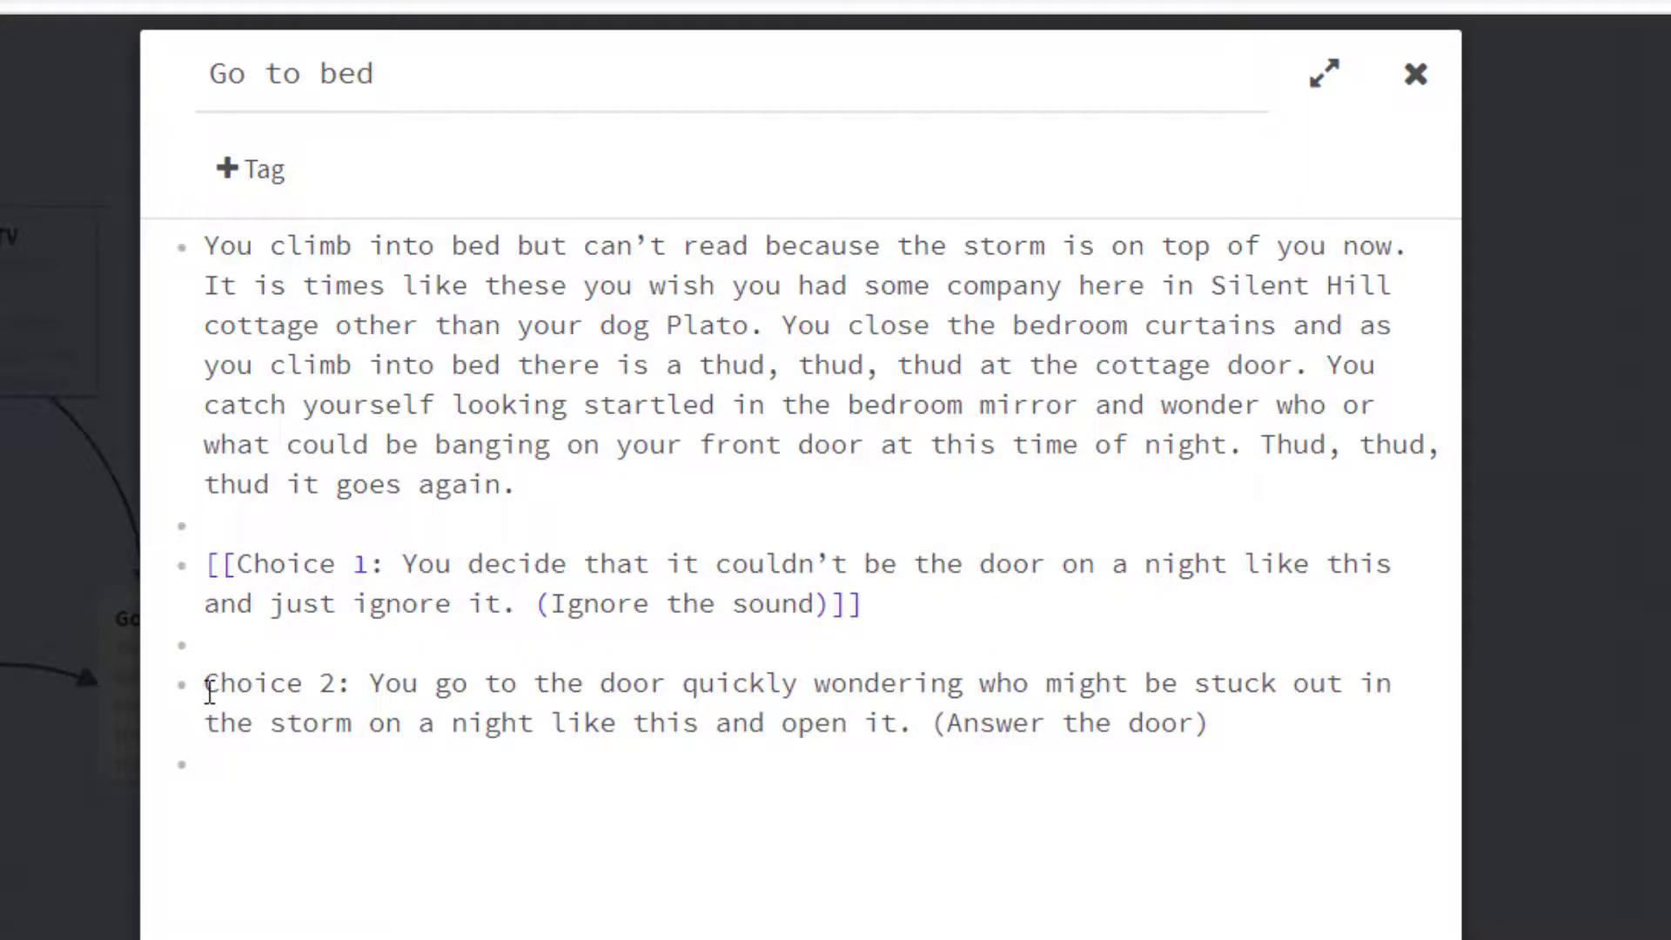
type("[[")
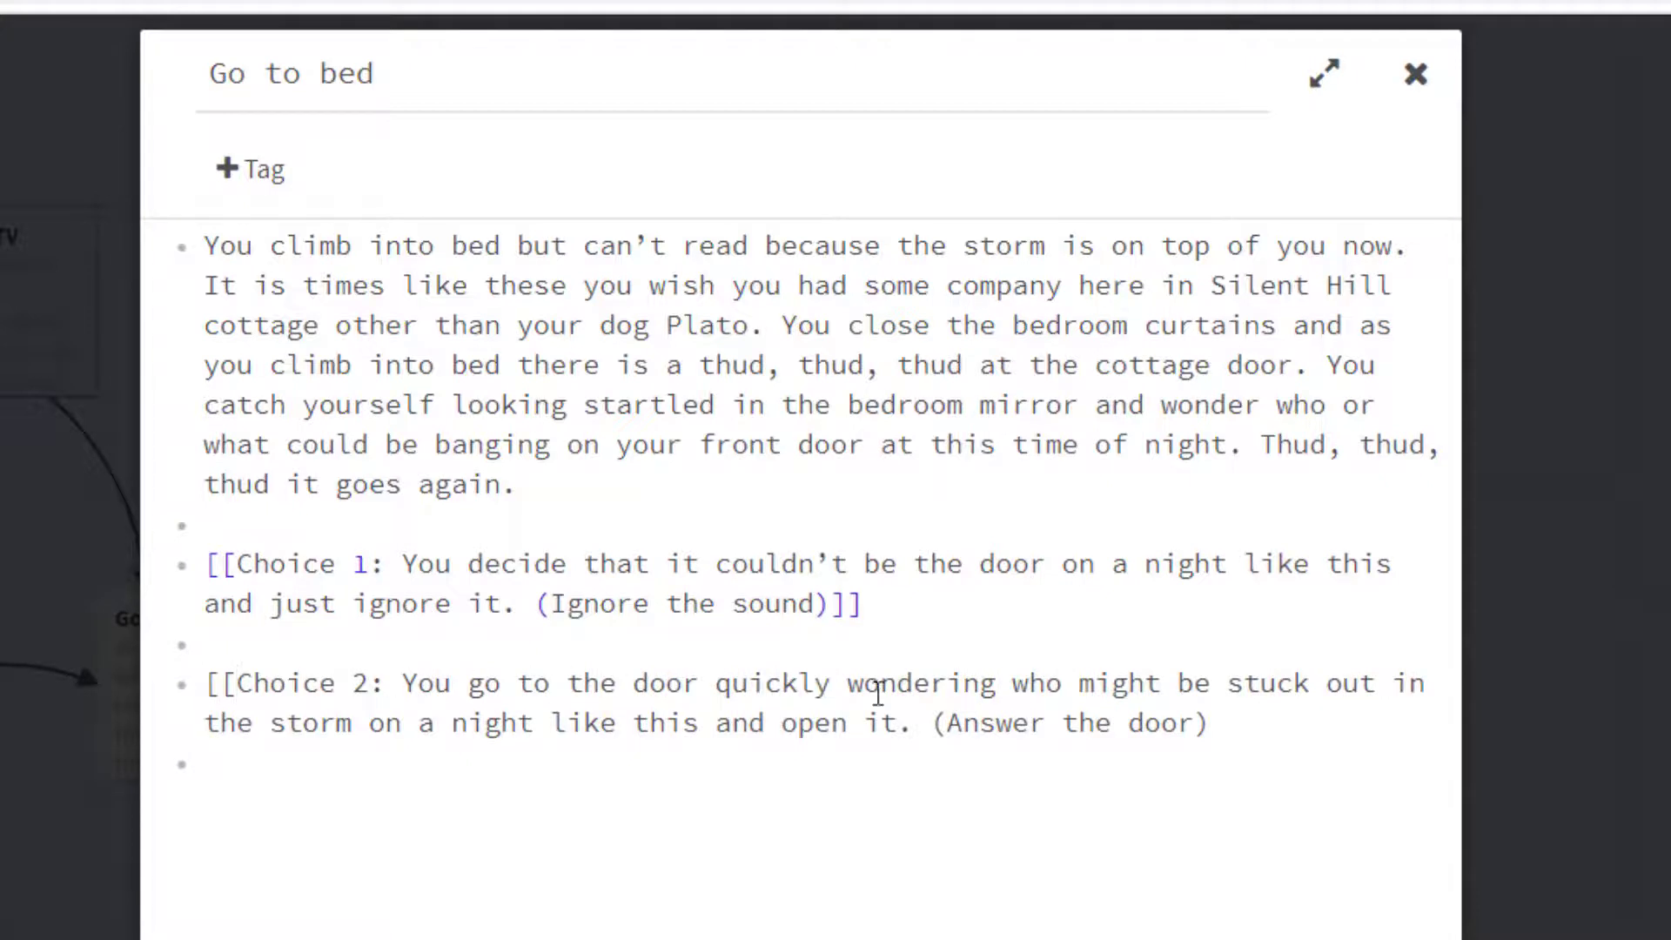
left_click(1260, 734)
type("]]")
Step: Delete the "Choice 1:" label from the start of the first link in the Go to bed passage
left_click(403, 563)
key("BackSpace")
key("BackSpace")
key("BackSpace")
key("BackSpace")
key("BackSpace")
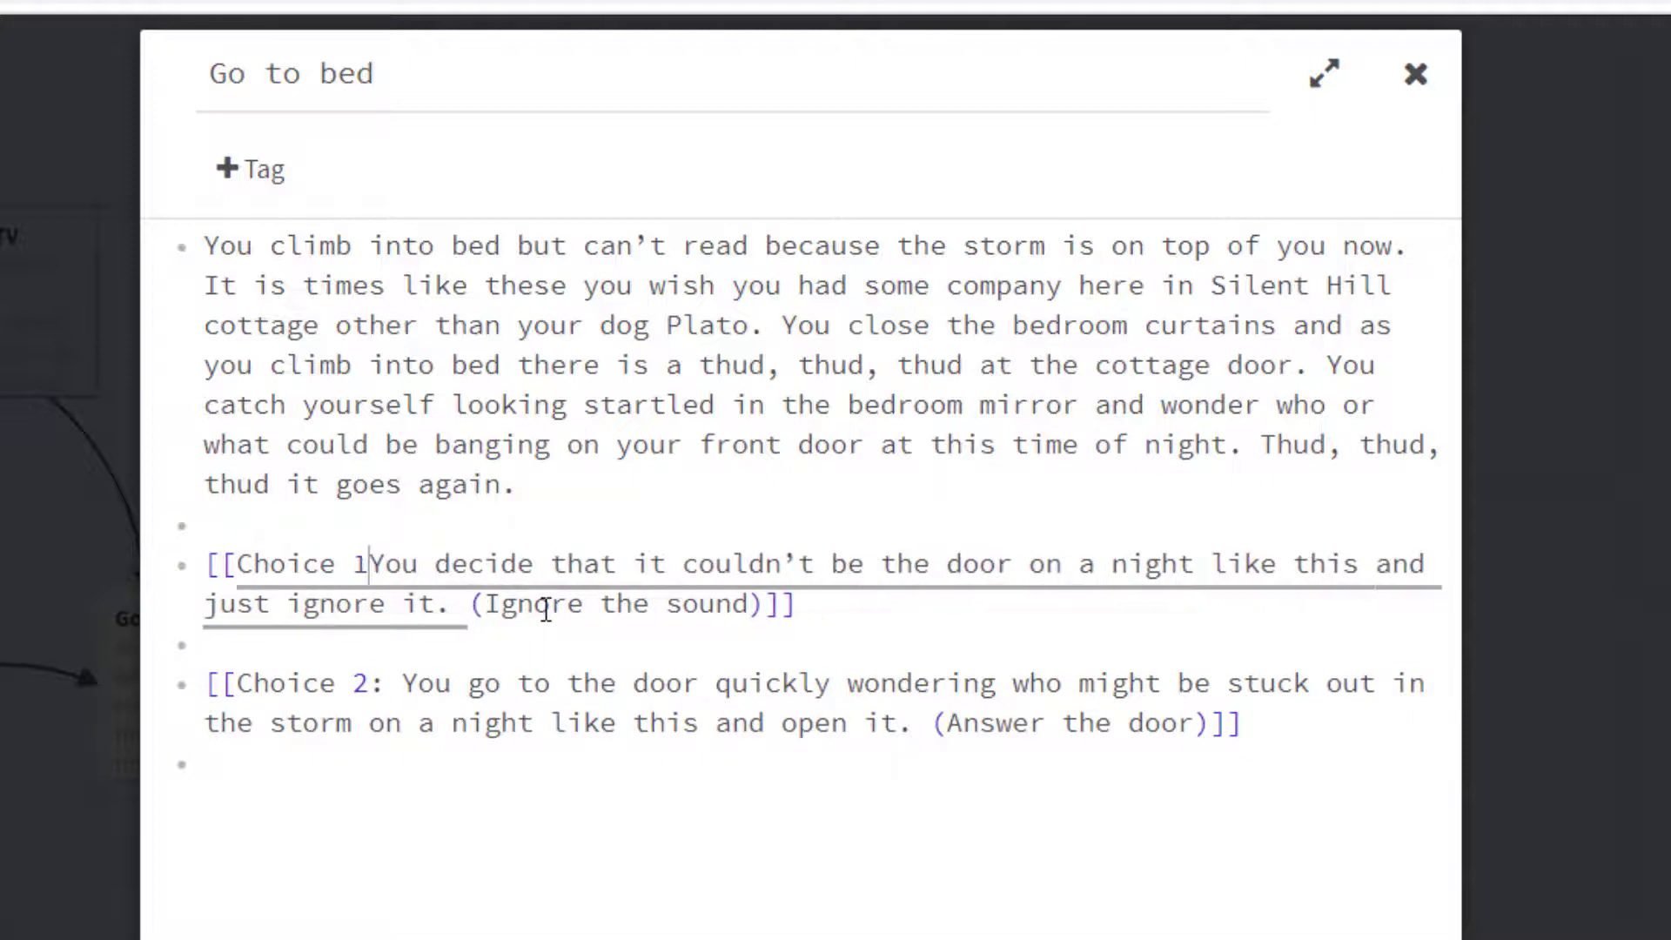
key("BackSpace")
key("BackSpace")
key("BackSpace")
key("BackSpace")
key("BackSpace")
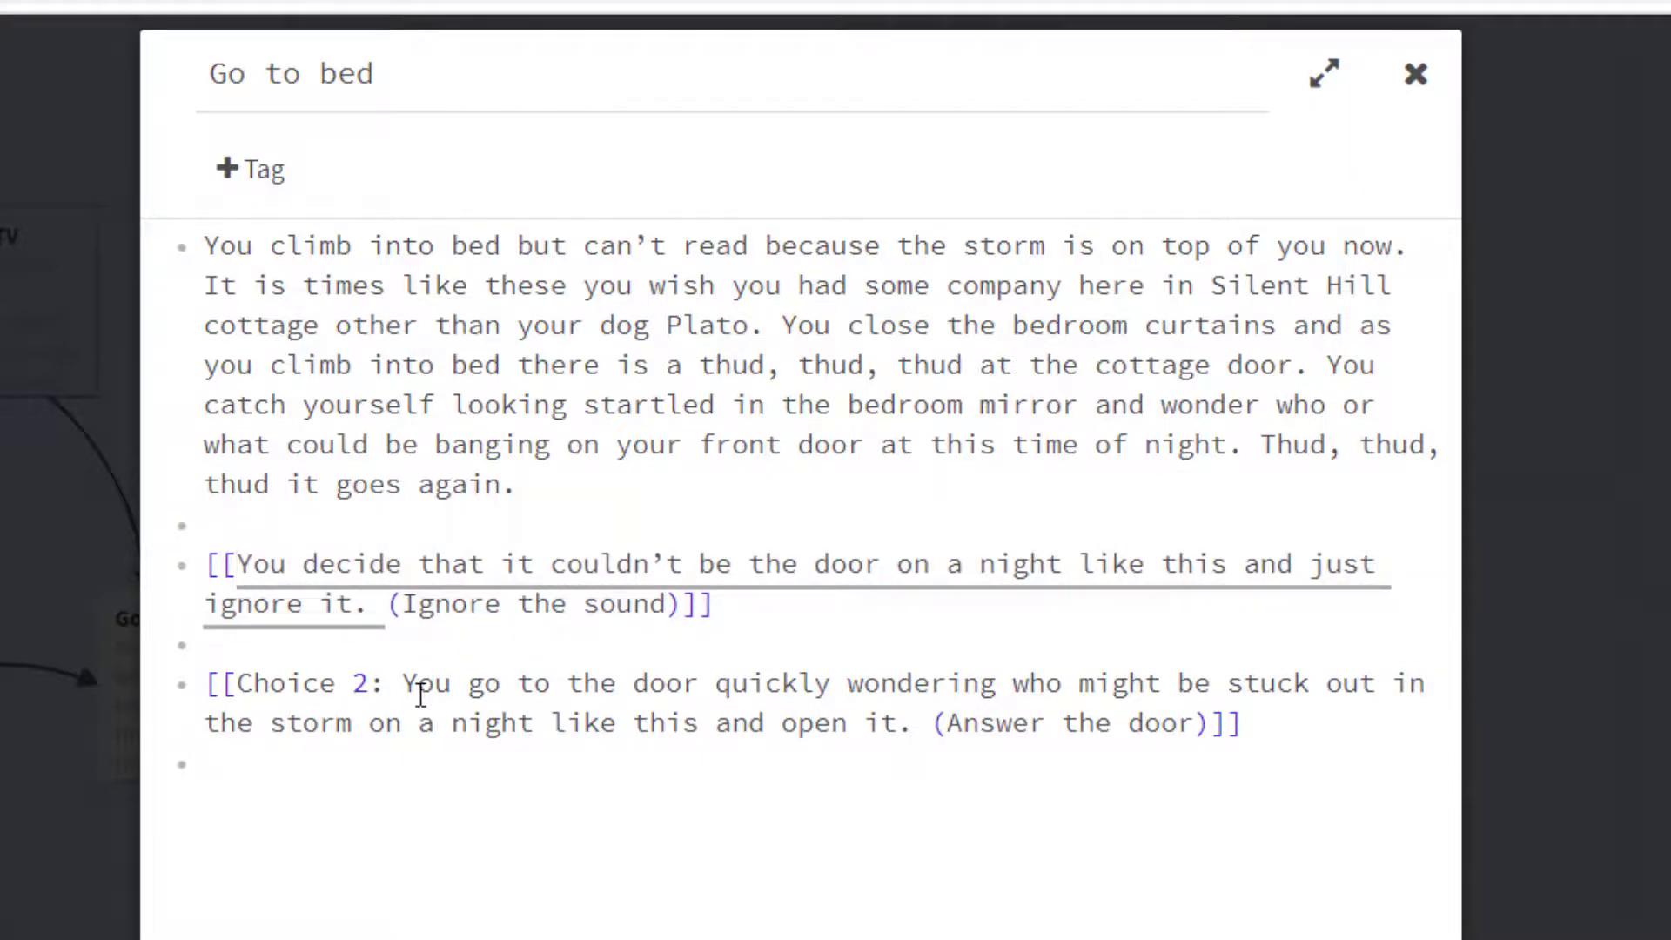
Step: Delete the "Choice 2:" label from the start of the second link in the Go to bed passage
left_click(403, 684)
key("BackSpace")
key("BackSpace")
key("BackSpace")
key("BackSpace")
key("BackSpace")
key("BackSpace")
key("BackSpace")
key("BackSpace")
key("BackSpace")
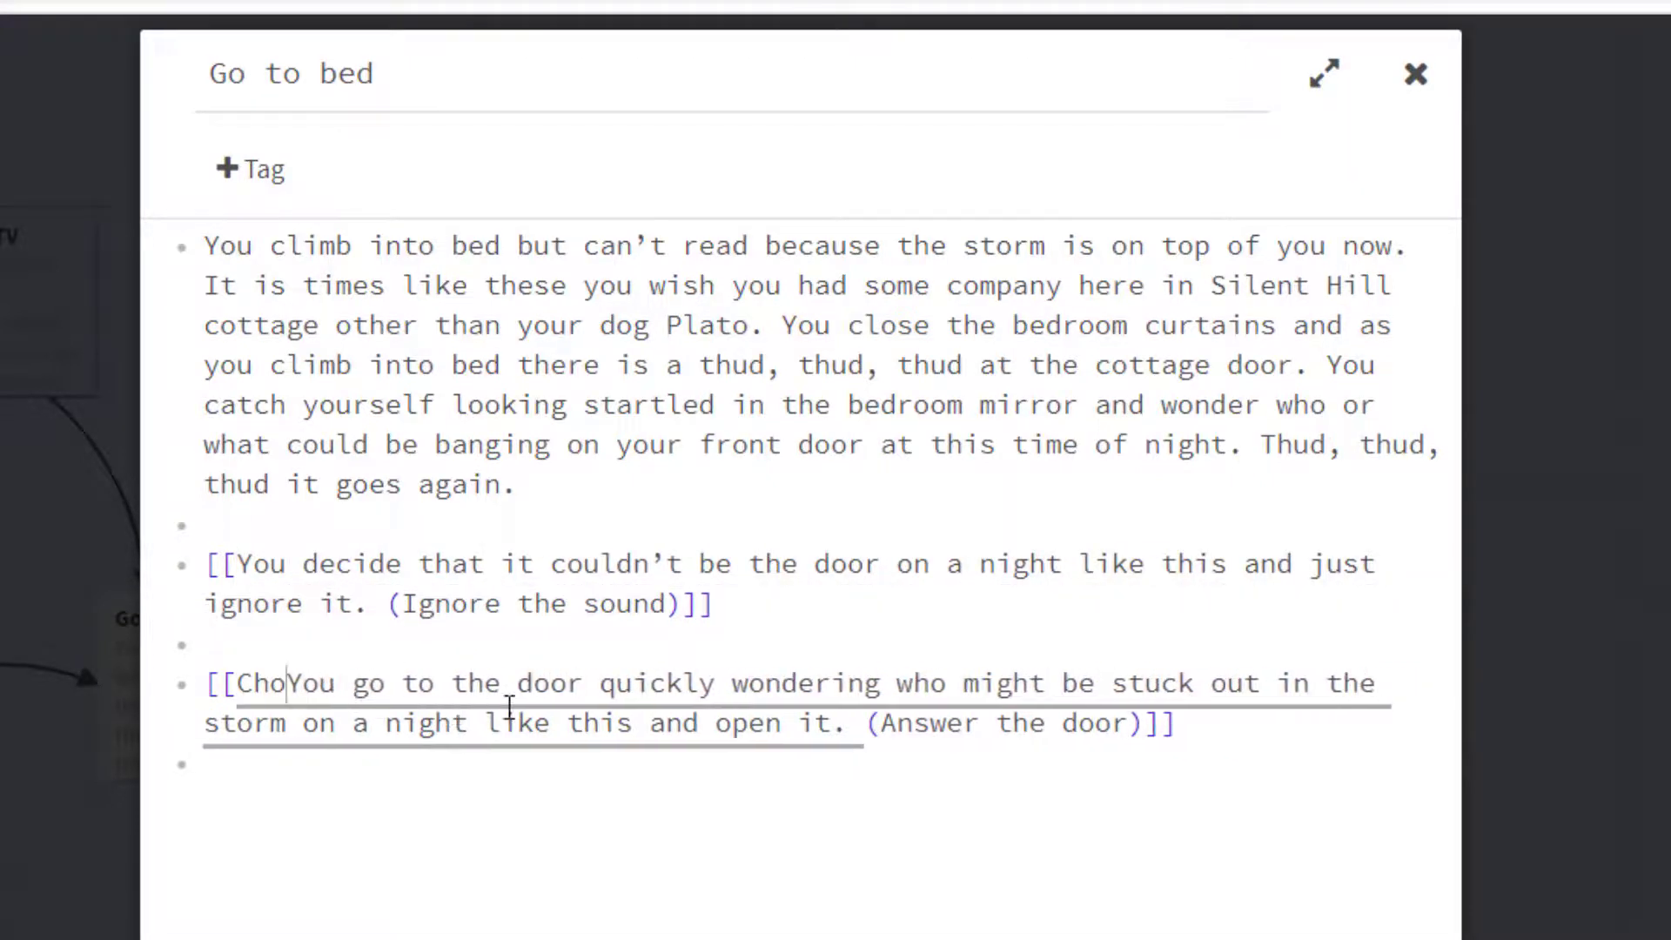
key("BackSpace")
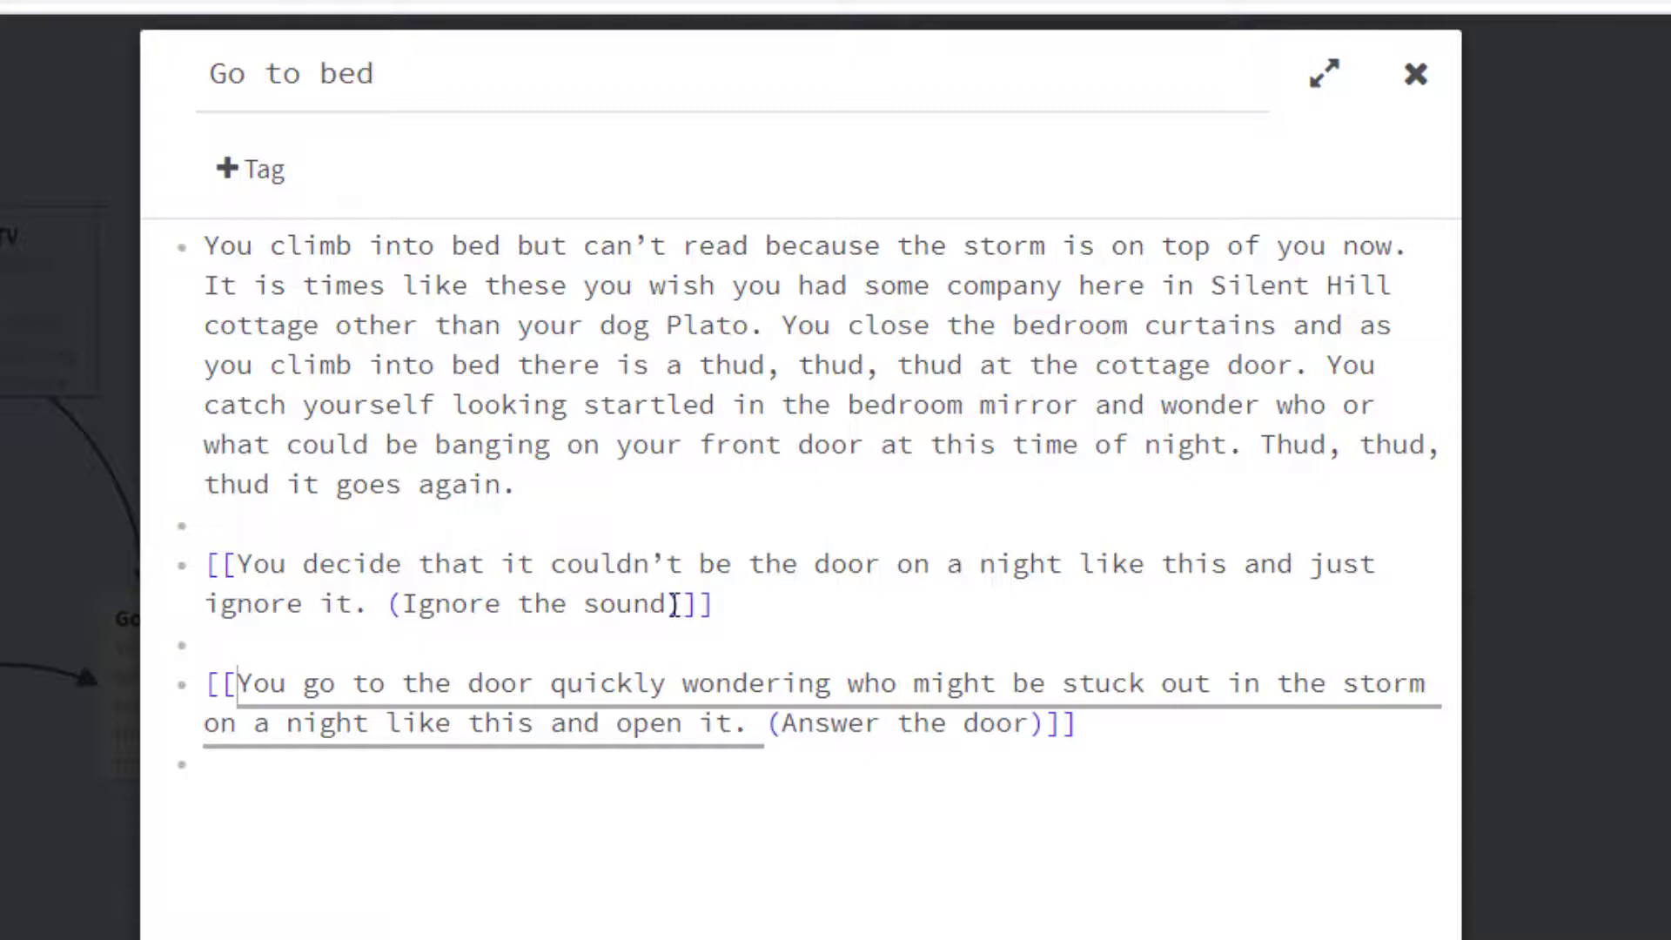
Step: Remove the parentheses around "Ignore the sound" in the first link and put -> before it as the target passage
left_click(675, 604)
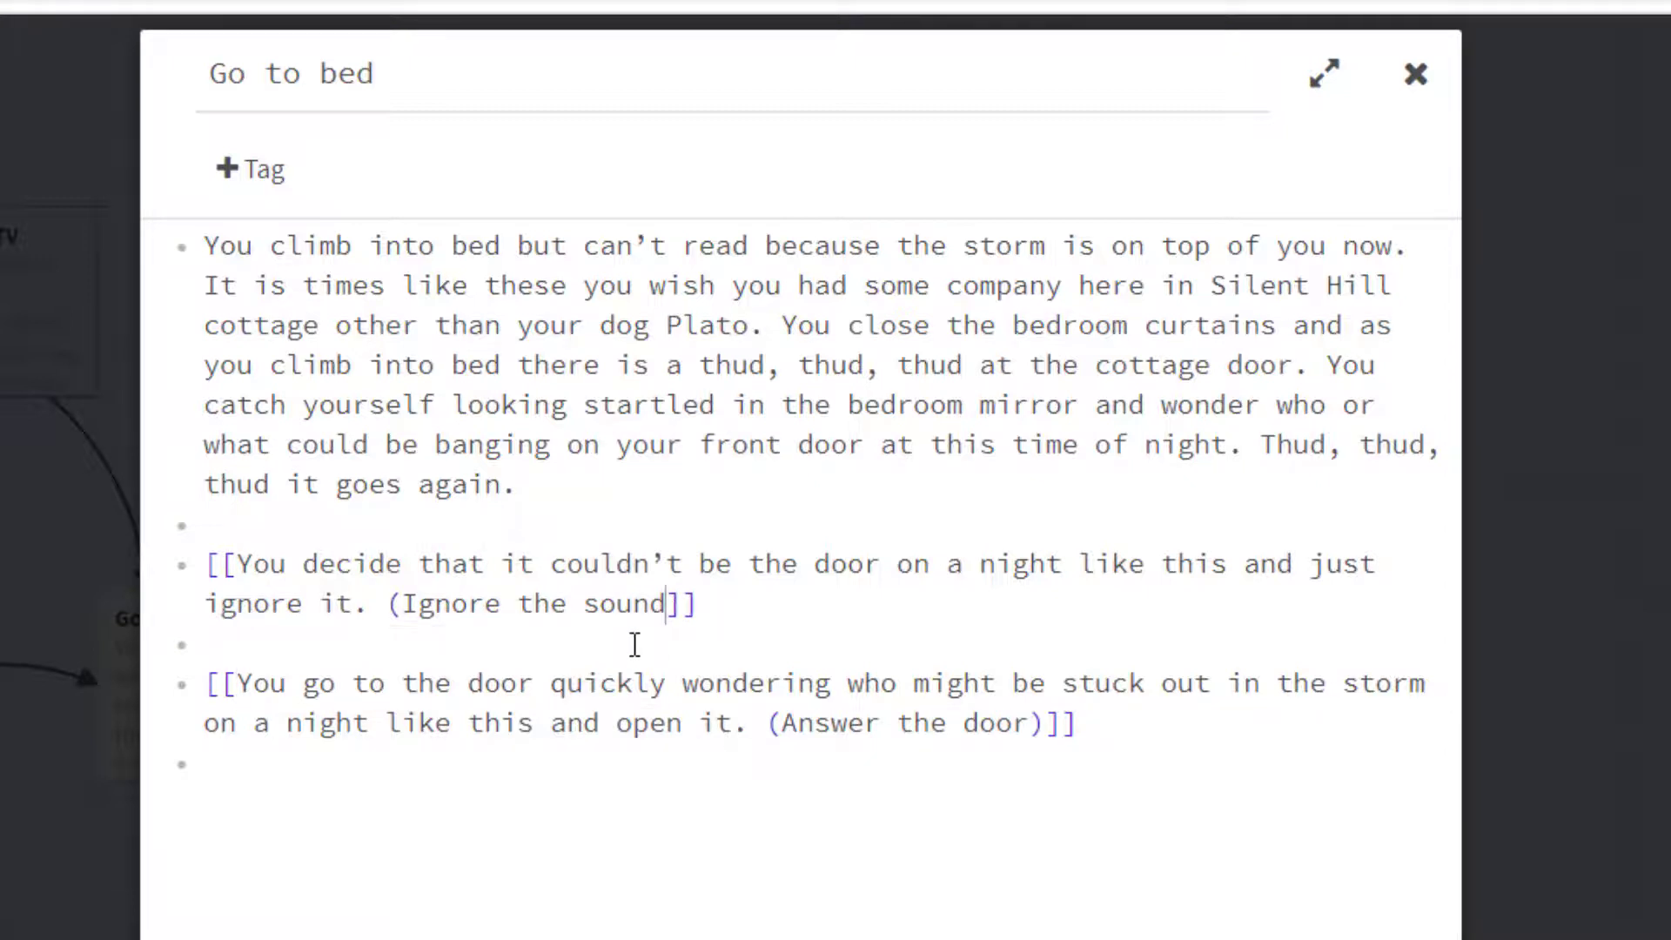
key("Delete")
left_click(404, 604)
key("BackSpace")
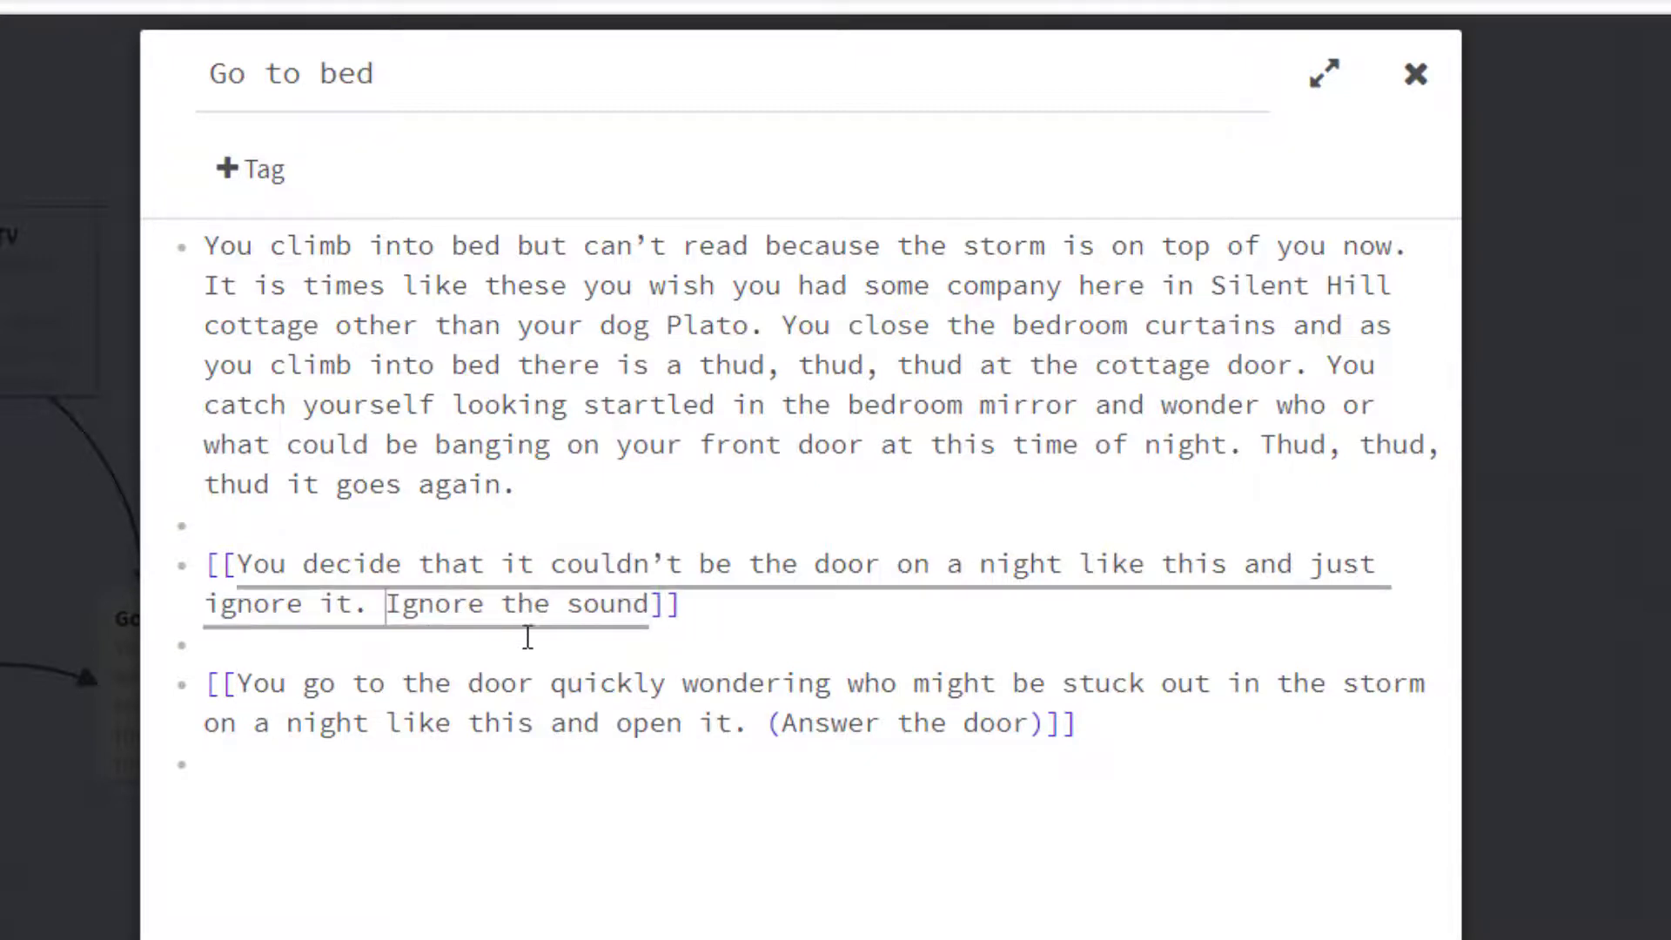
type("-")
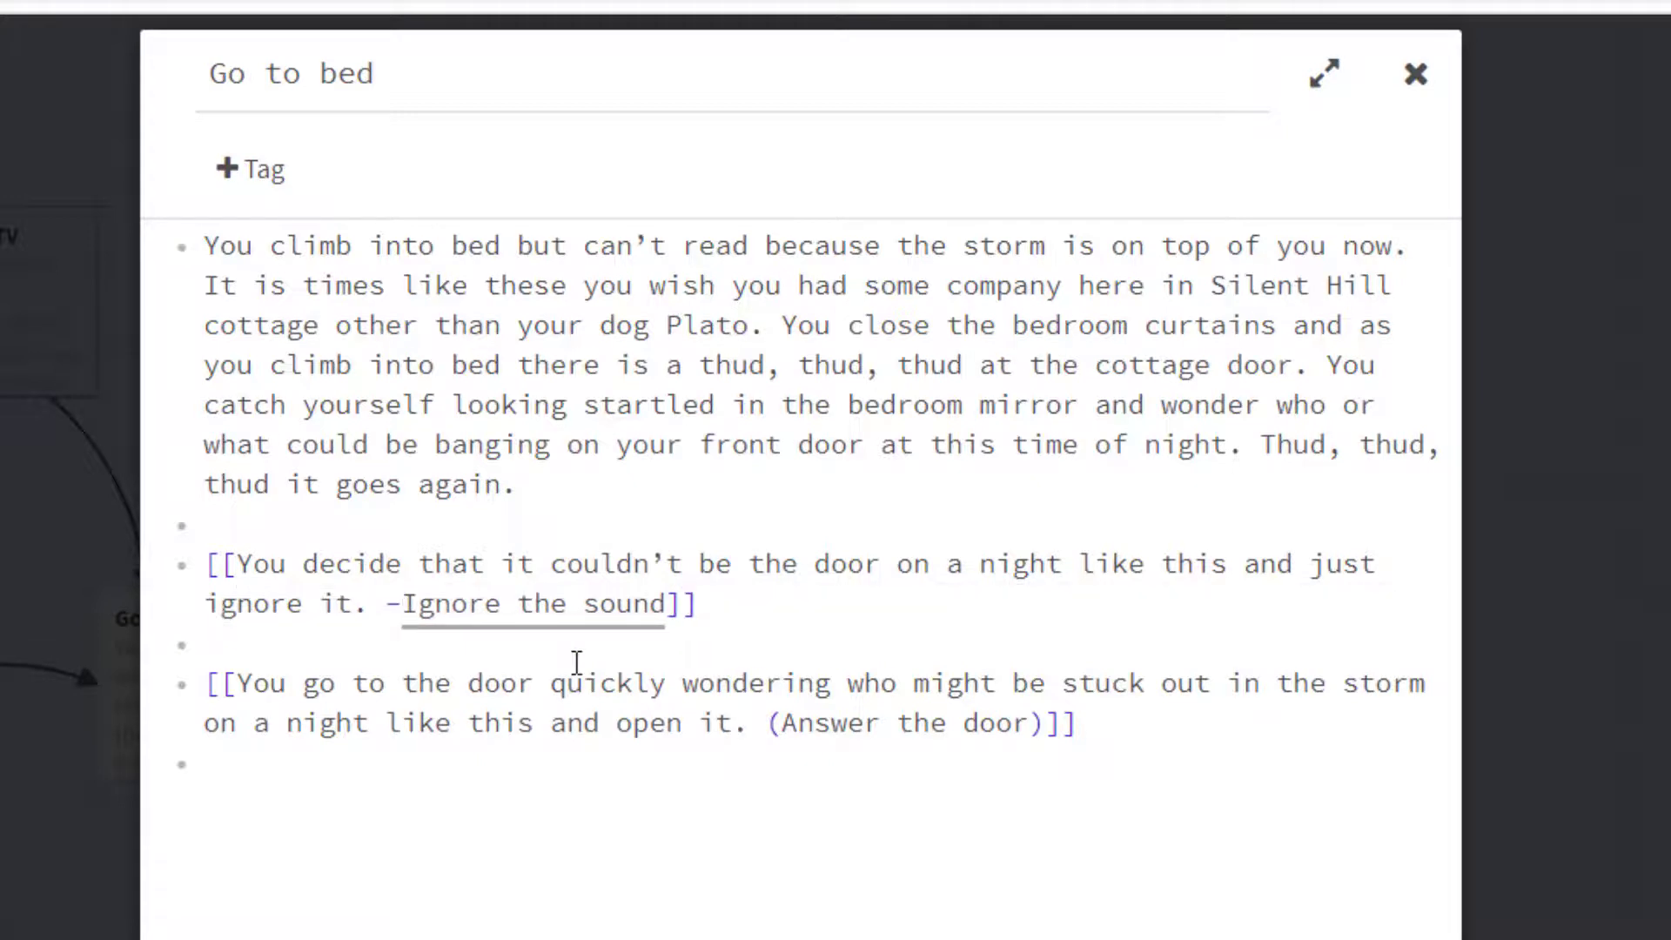
type(">")
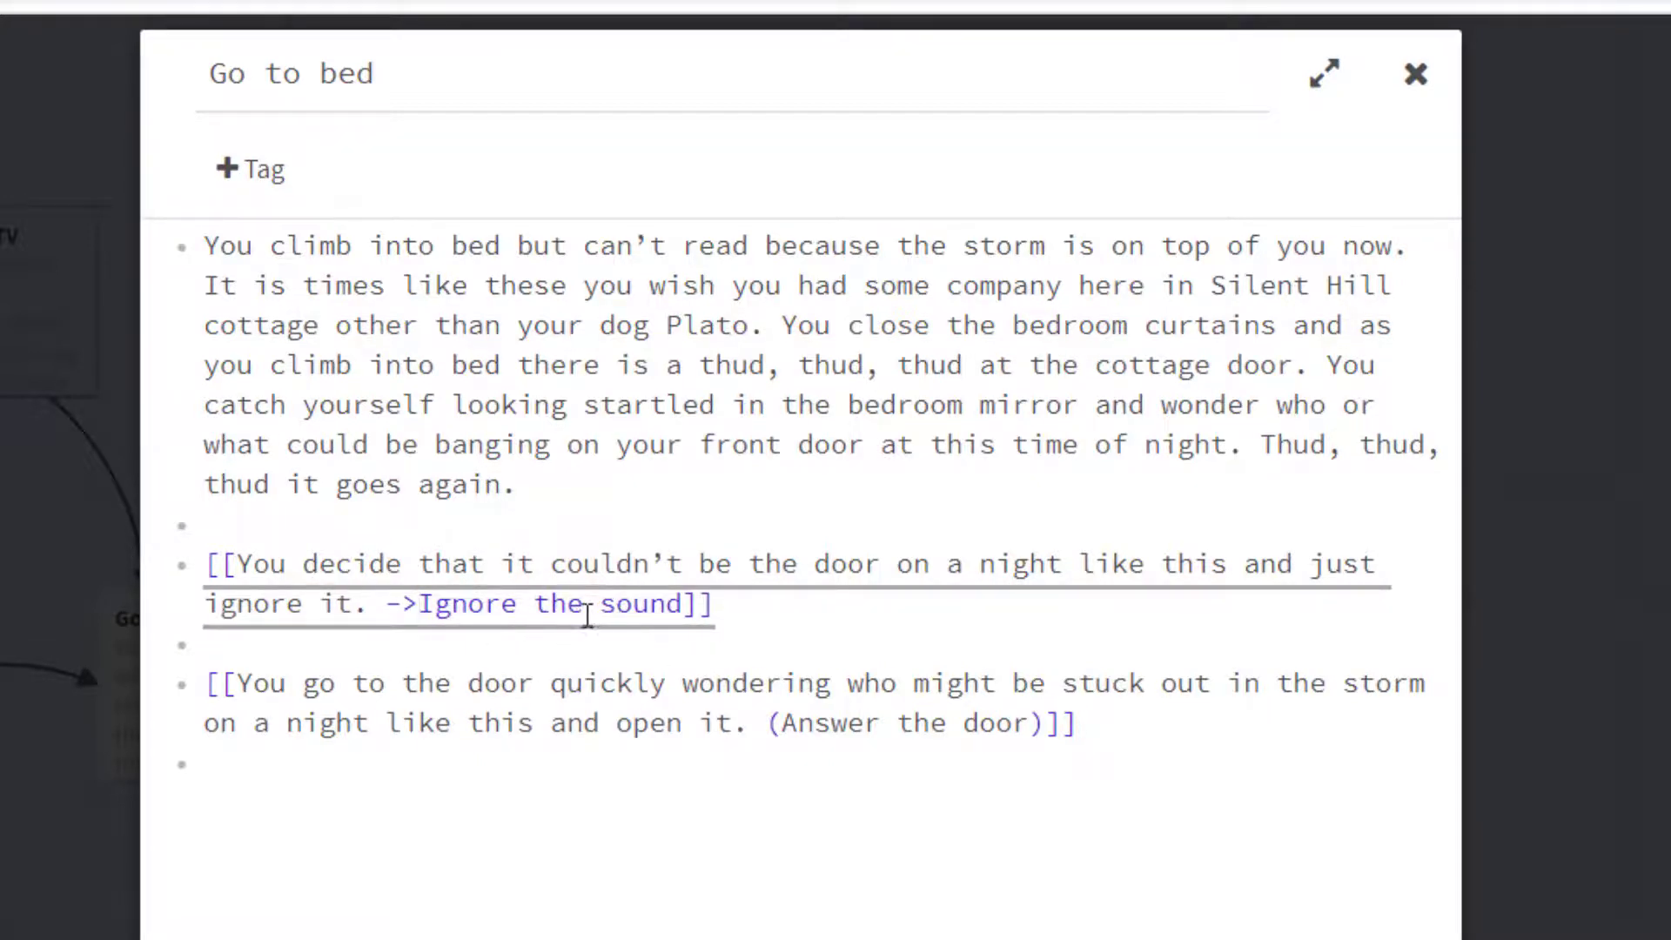
Step: Replace the parentheses around "Answer the door" in the second link with a preceding ->, and close the Go to bed passage
left_click(788, 723)
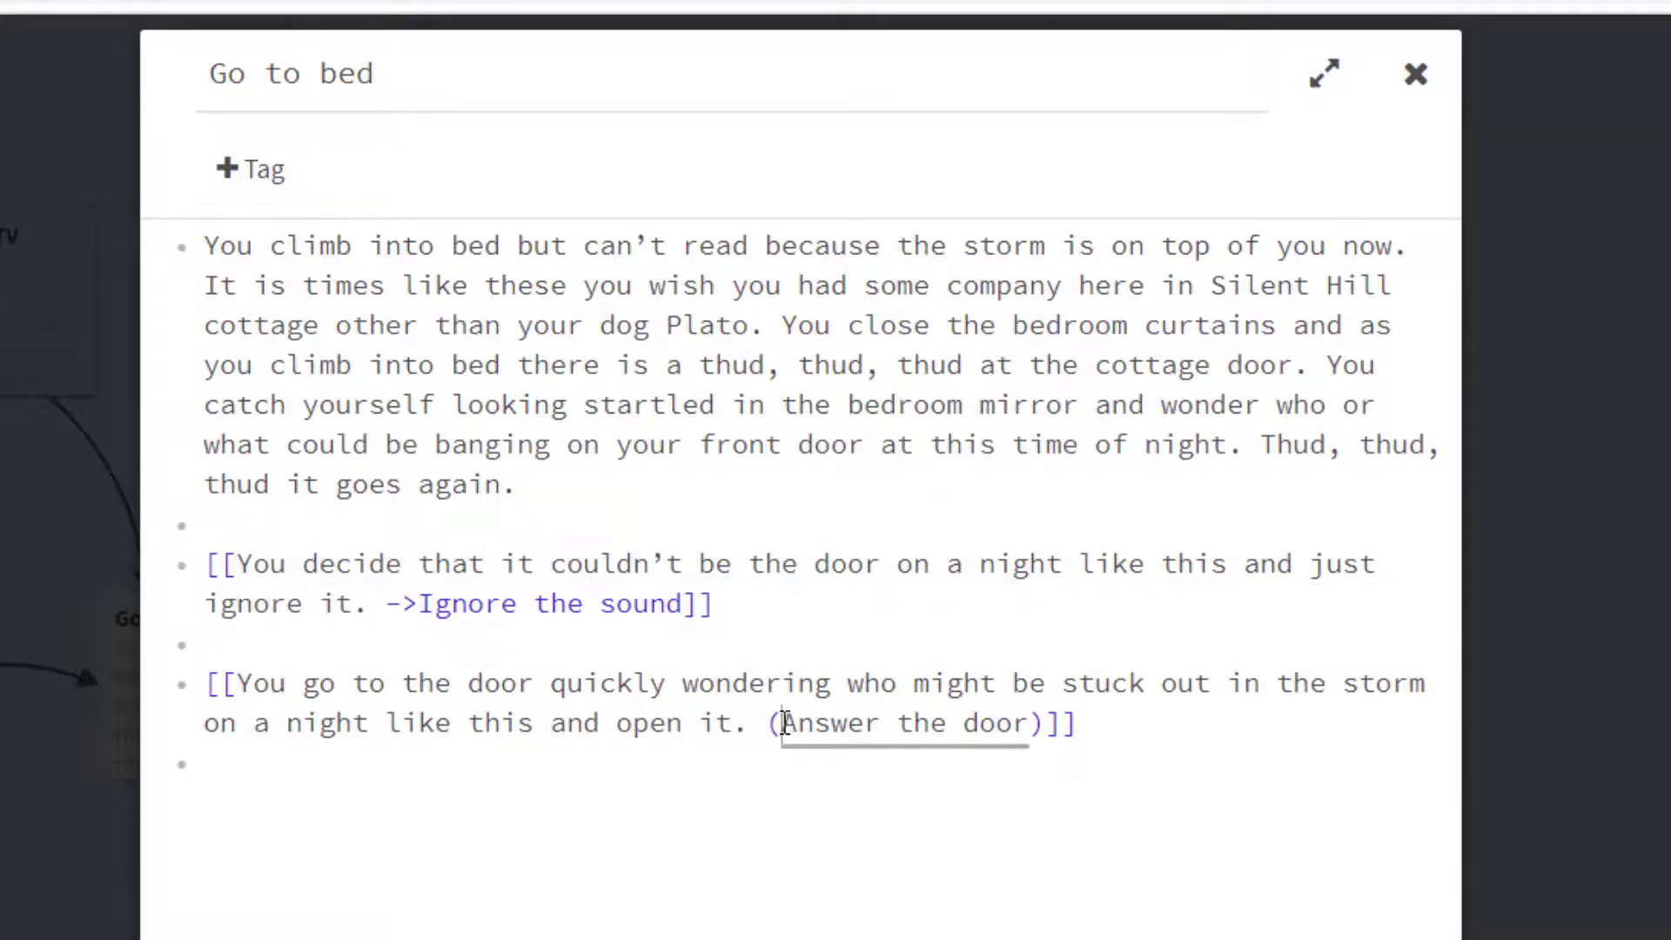
key("BackSpace")
left_click(1027, 723)
key("BackSpace")
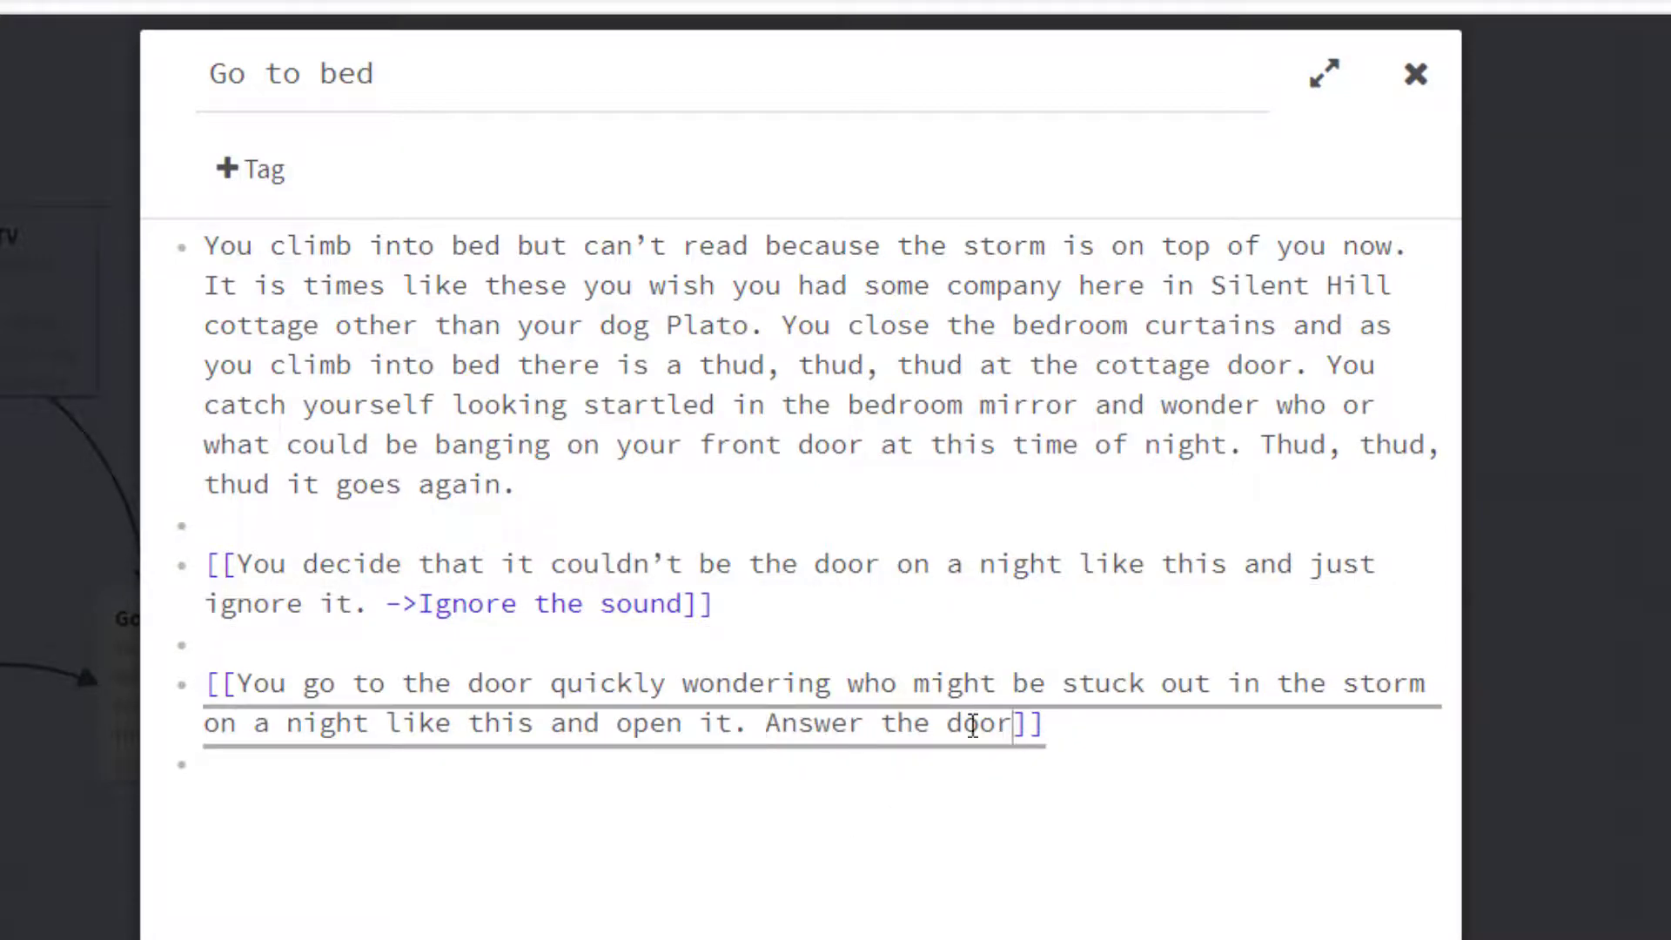
left_click(770, 722)
type("->")
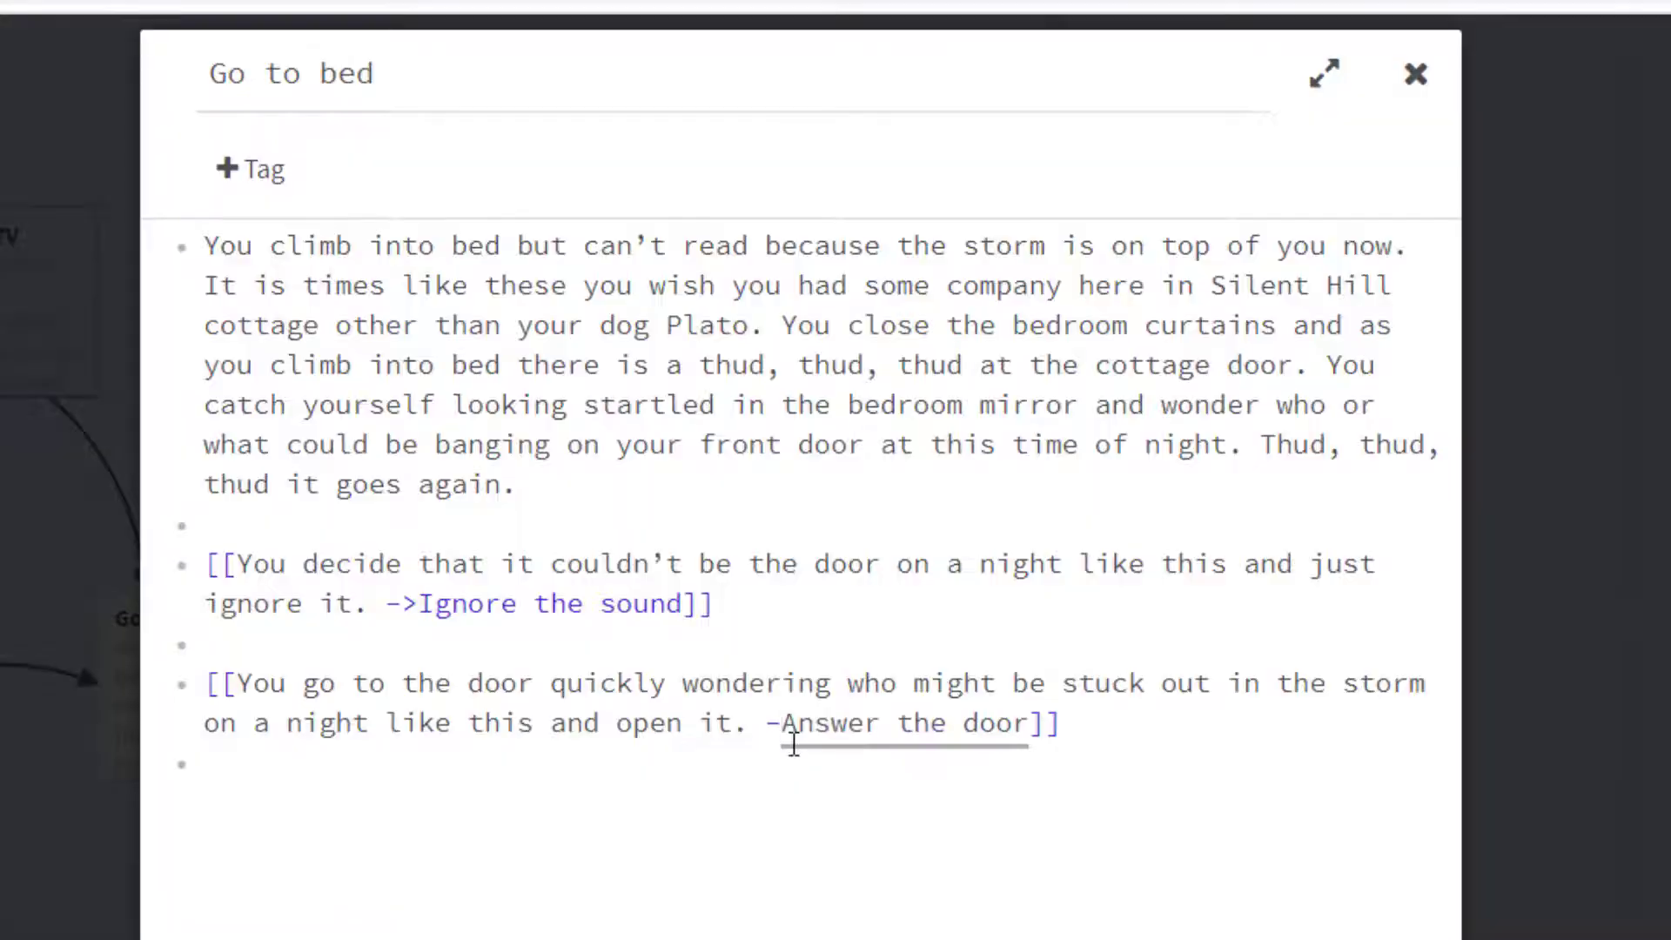
left_click(765, 858)
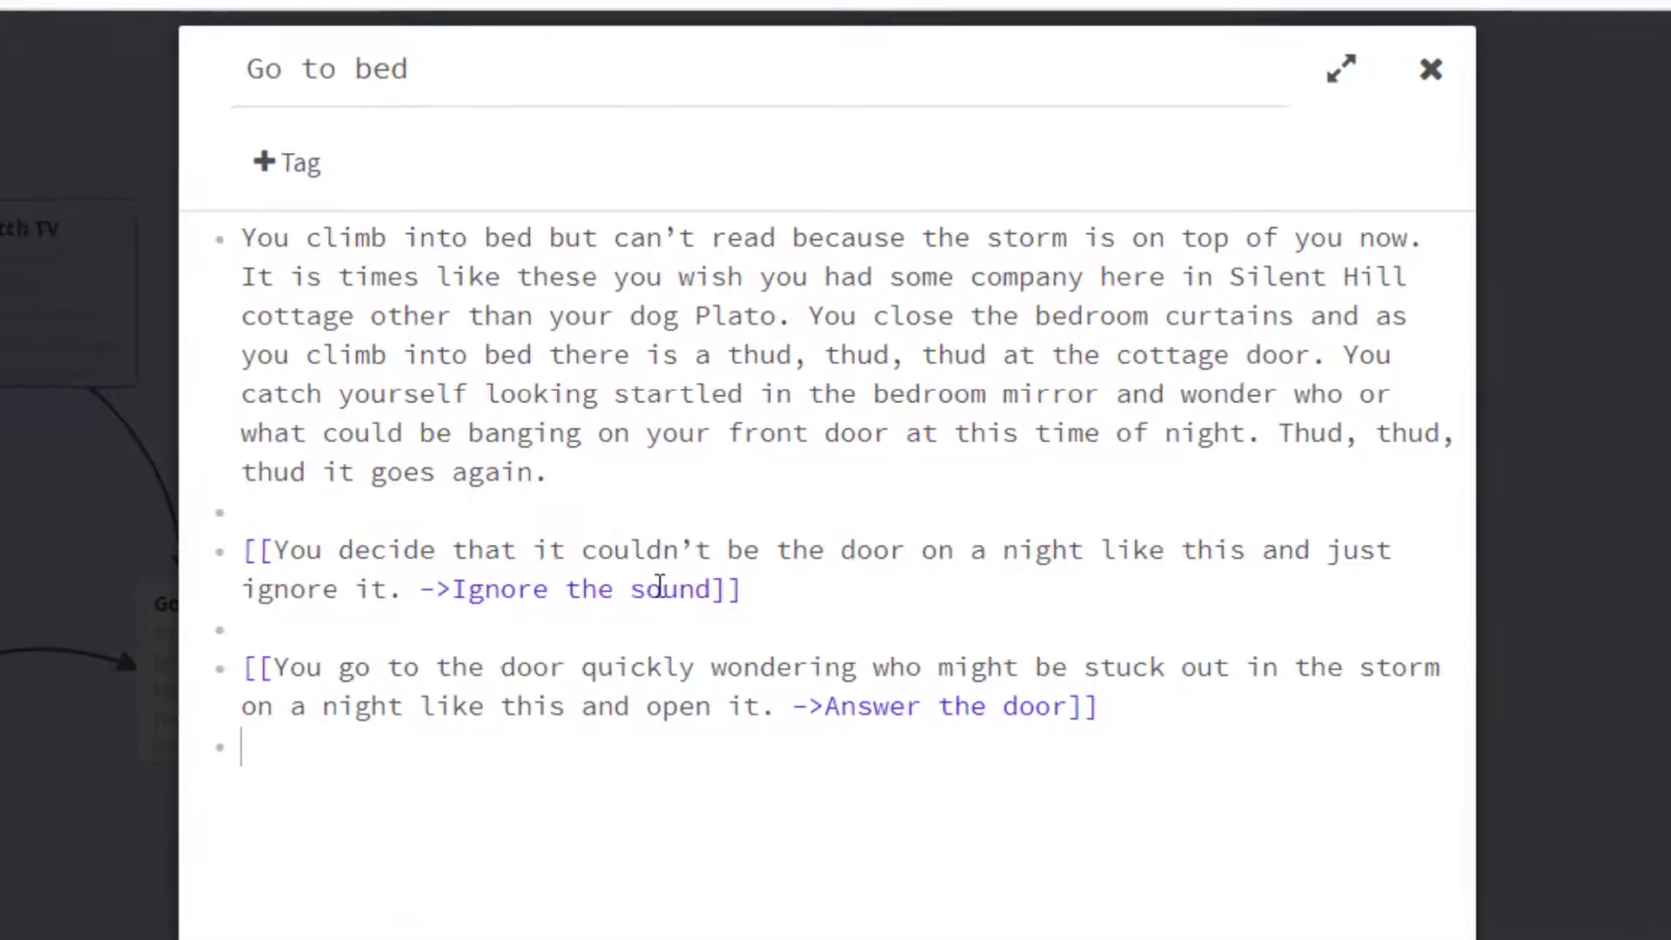
left_click(1431, 69)
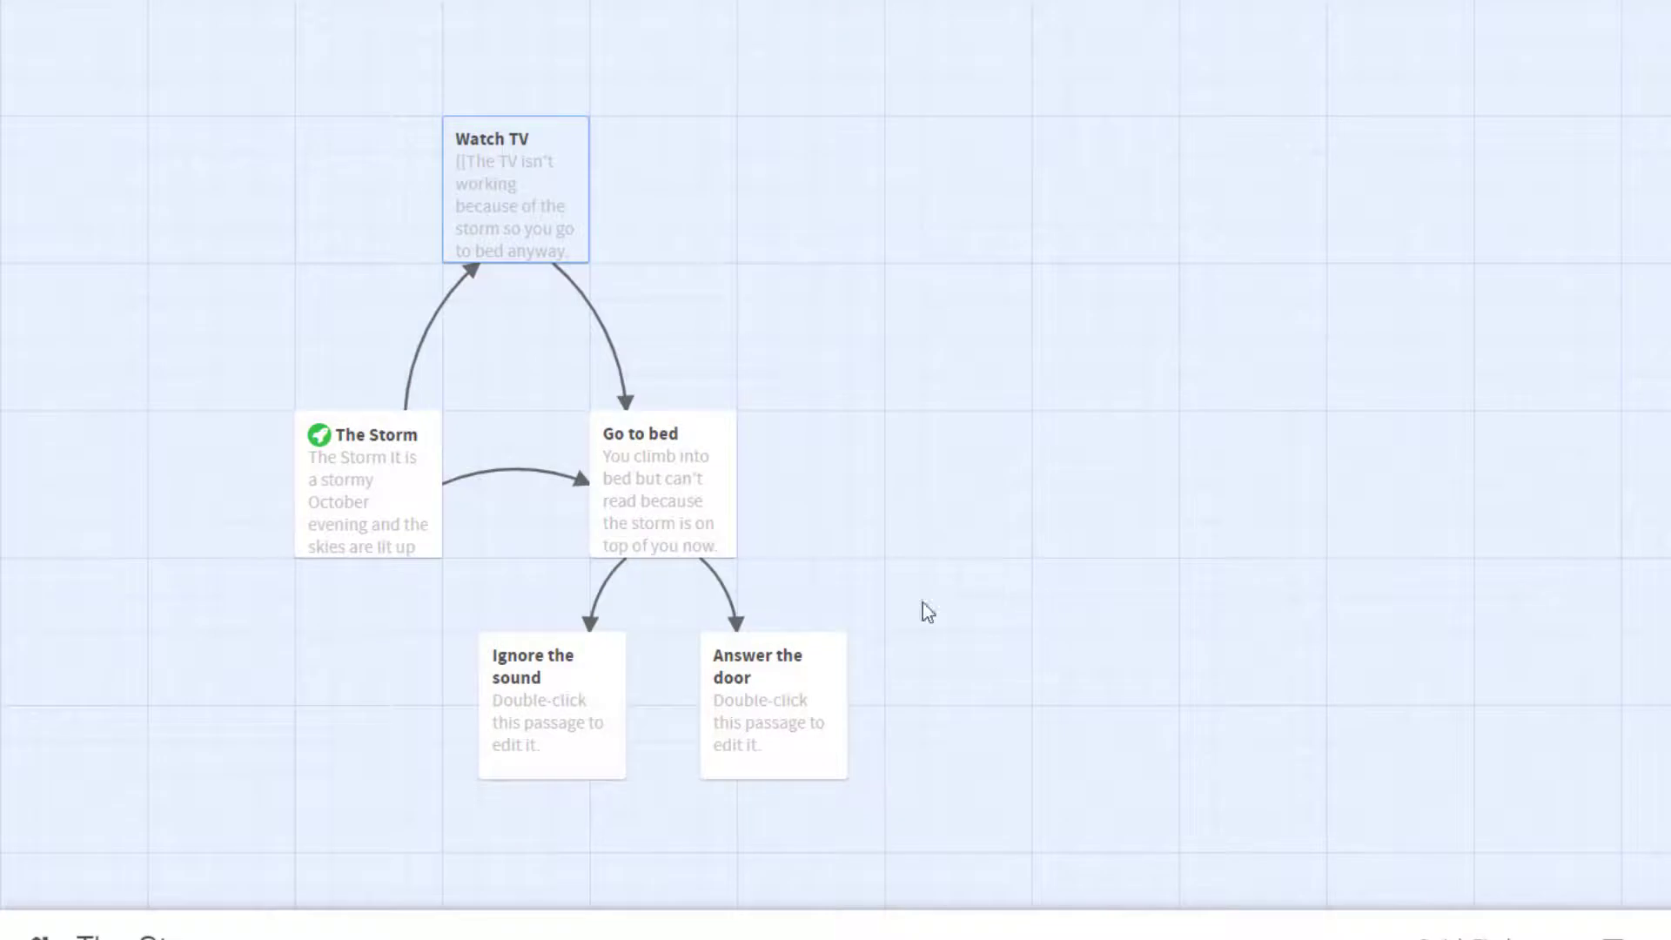
Step: Move the Answer the door passage level with Go to bed on its right, and Ignore the sound level with Watch TV, between those two
mouse_move(677, 503)
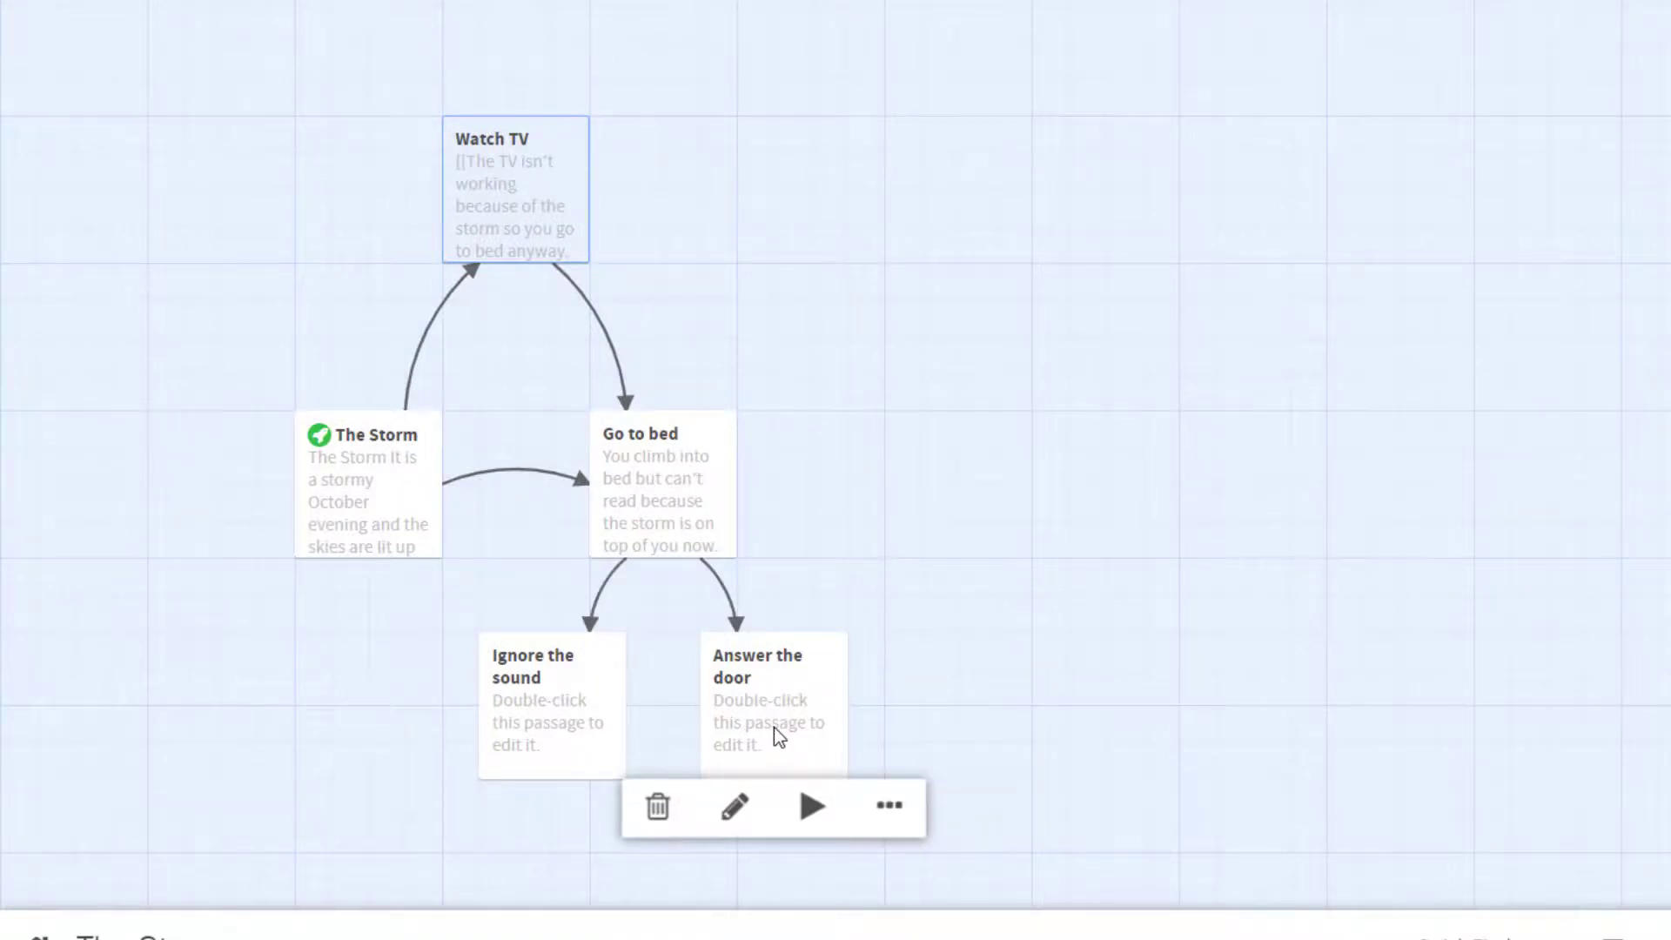
left_click_drag(774, 728, 958, 522)
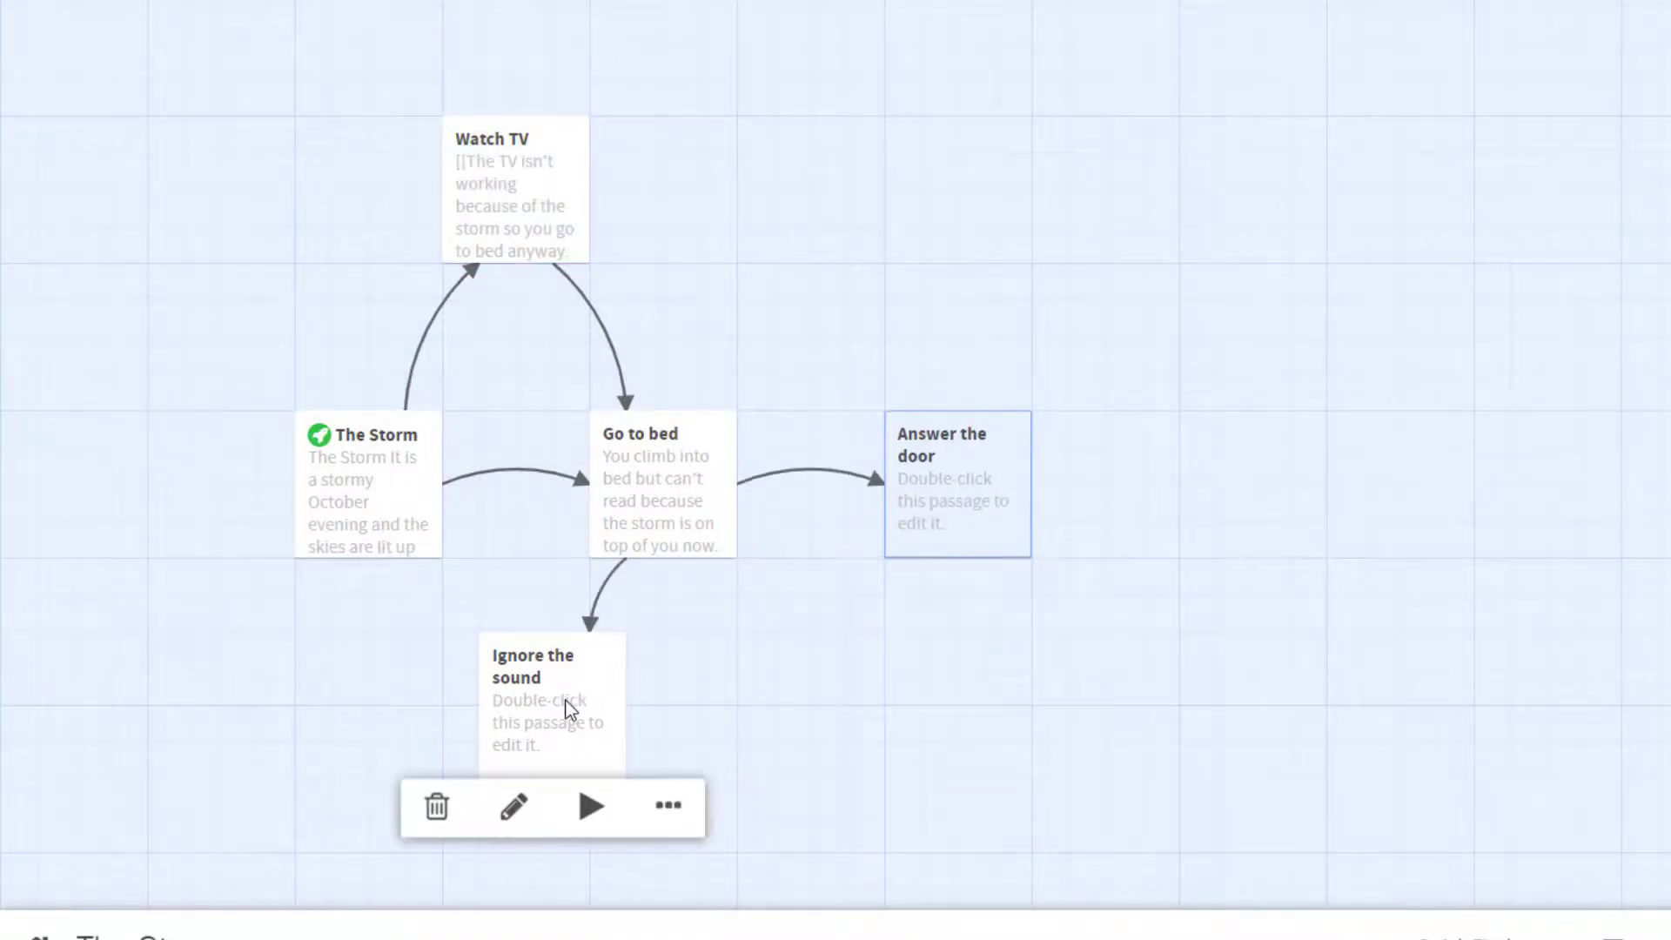
left_click_drag(567, 708, 821, 206)
Step: Test the story from The Storm passage, following the links for watching TV, going to bed and opening the door
mouse_move(357, 511)
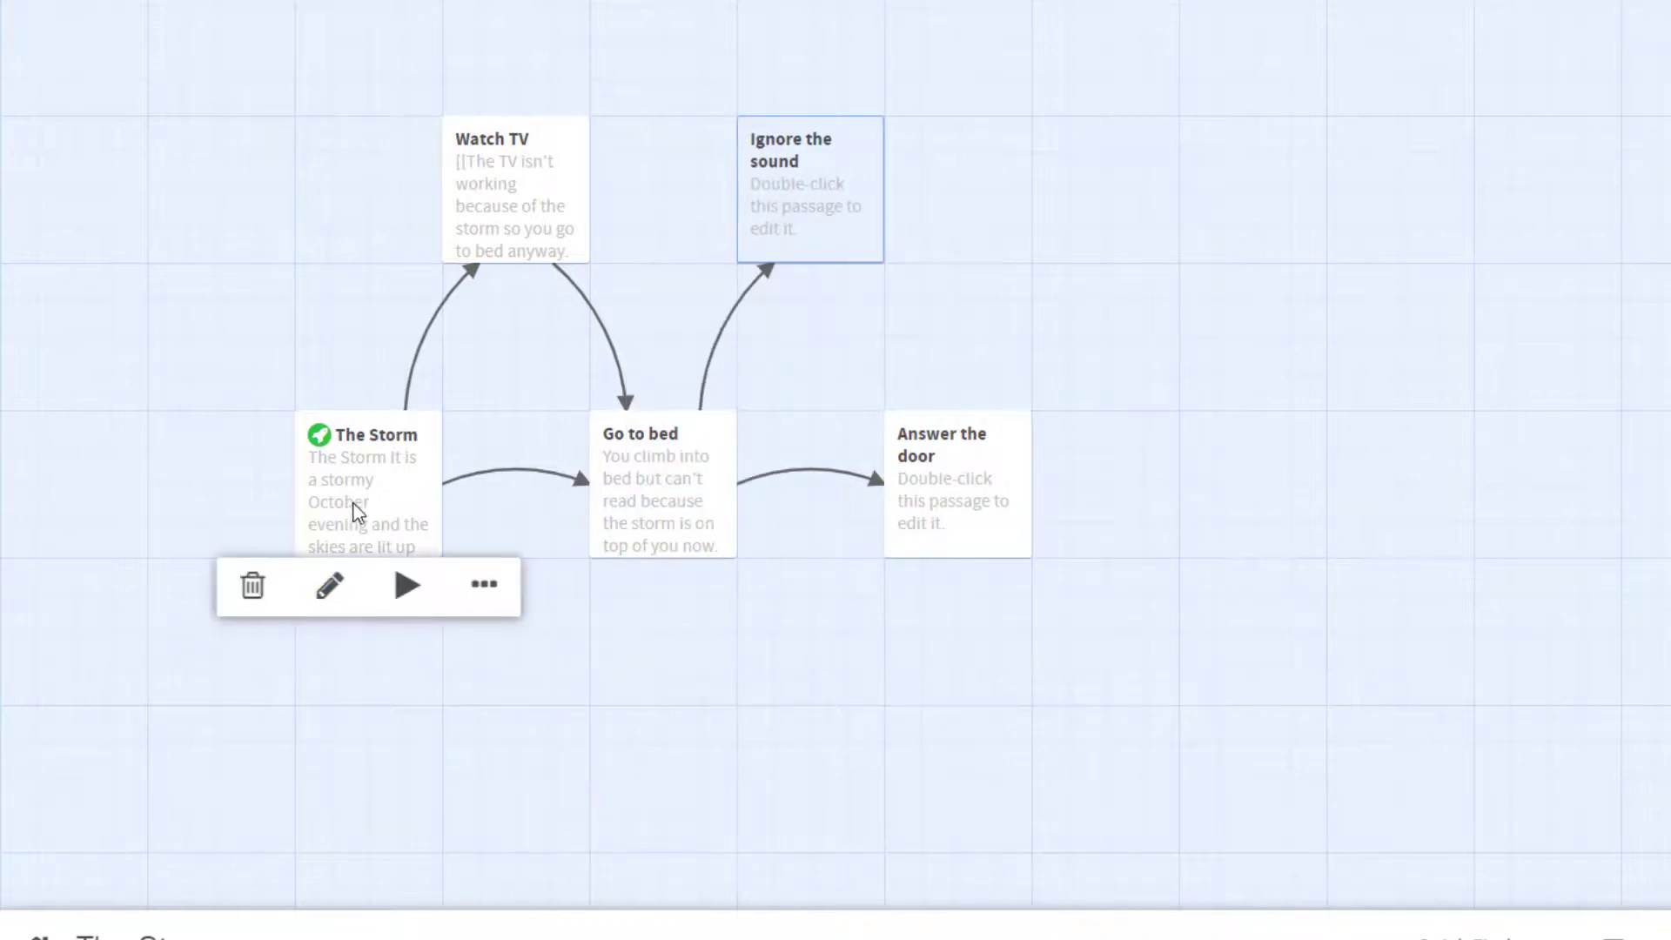
left_click(407, 585)
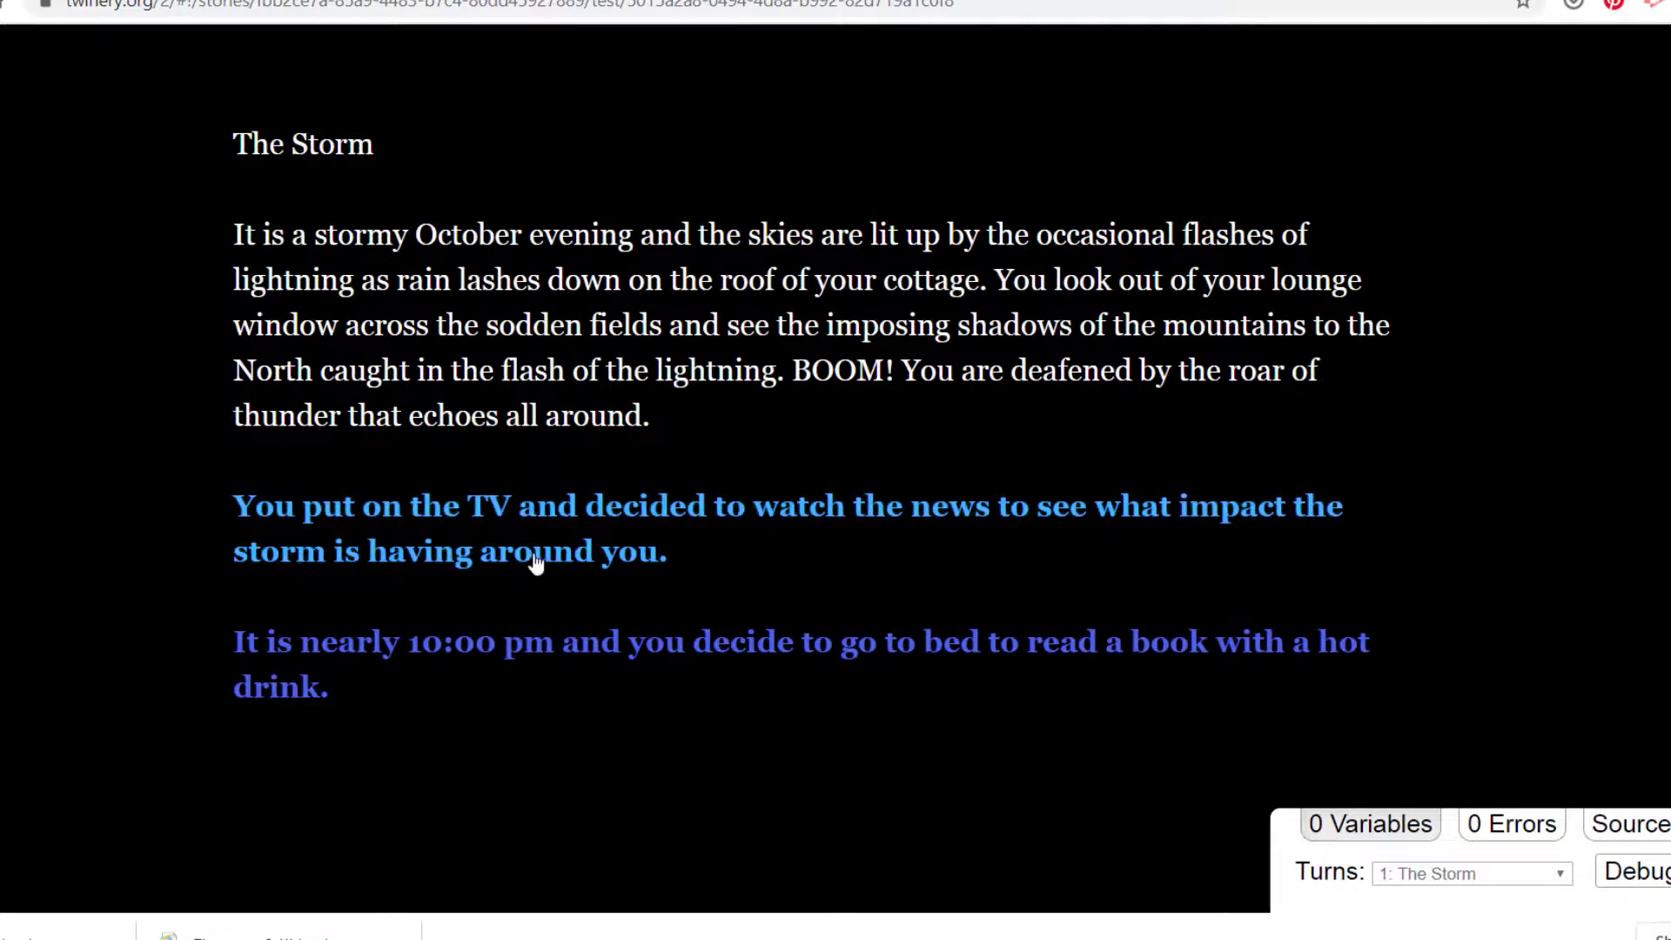
left_click(537, 522)
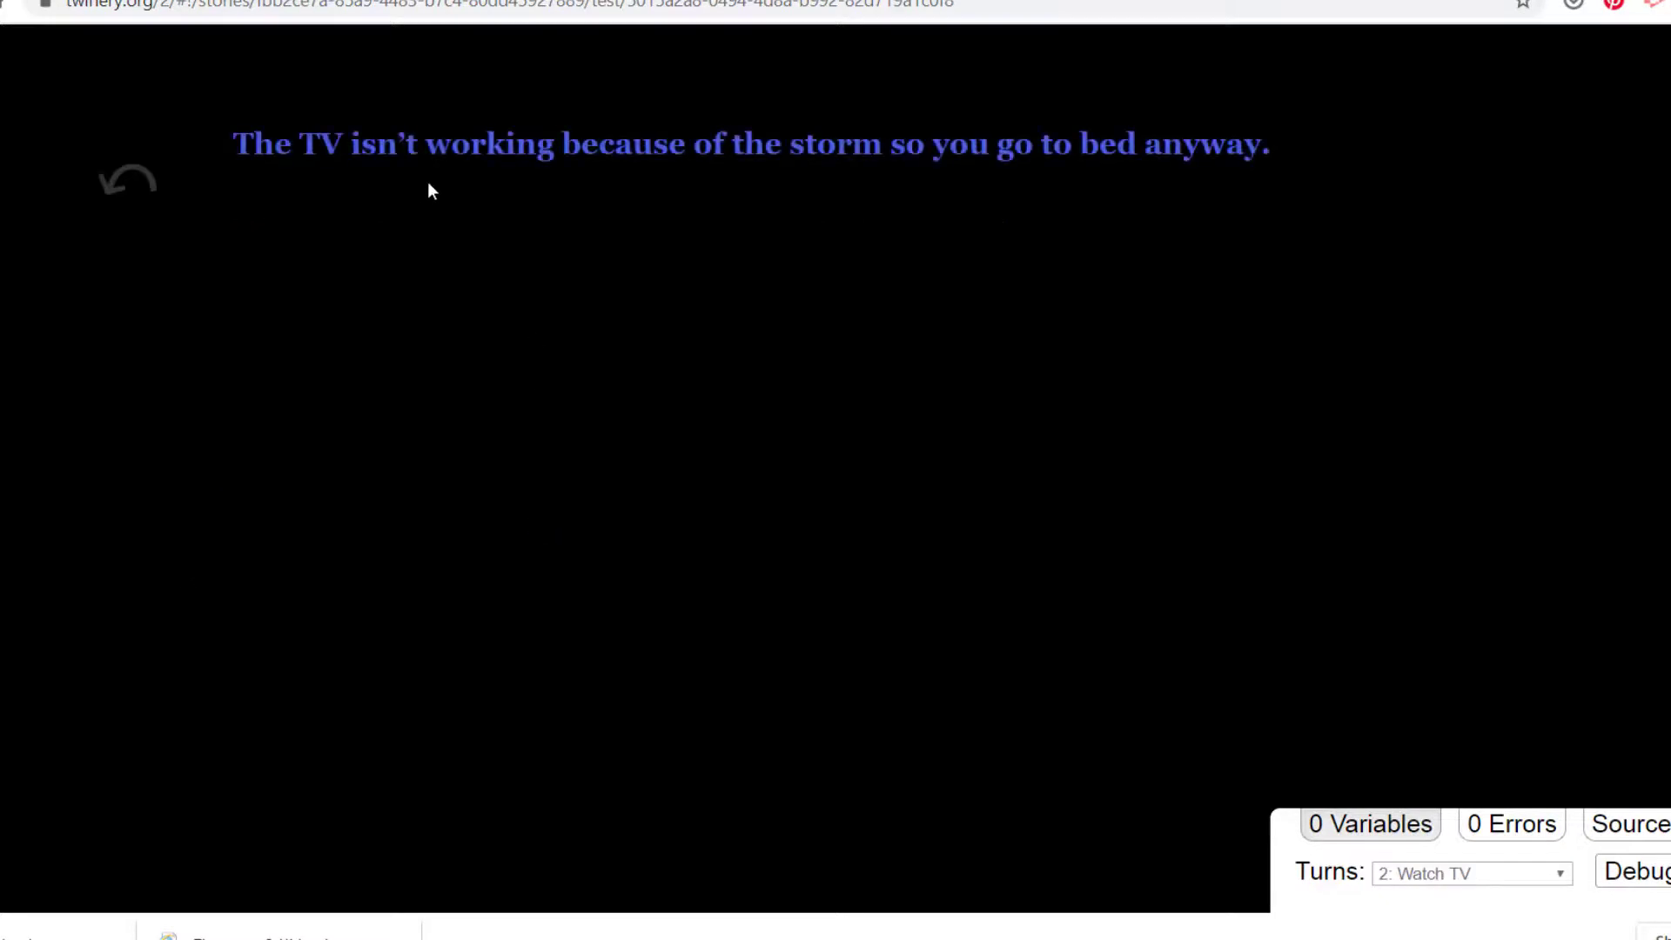
left_click(477, 164)
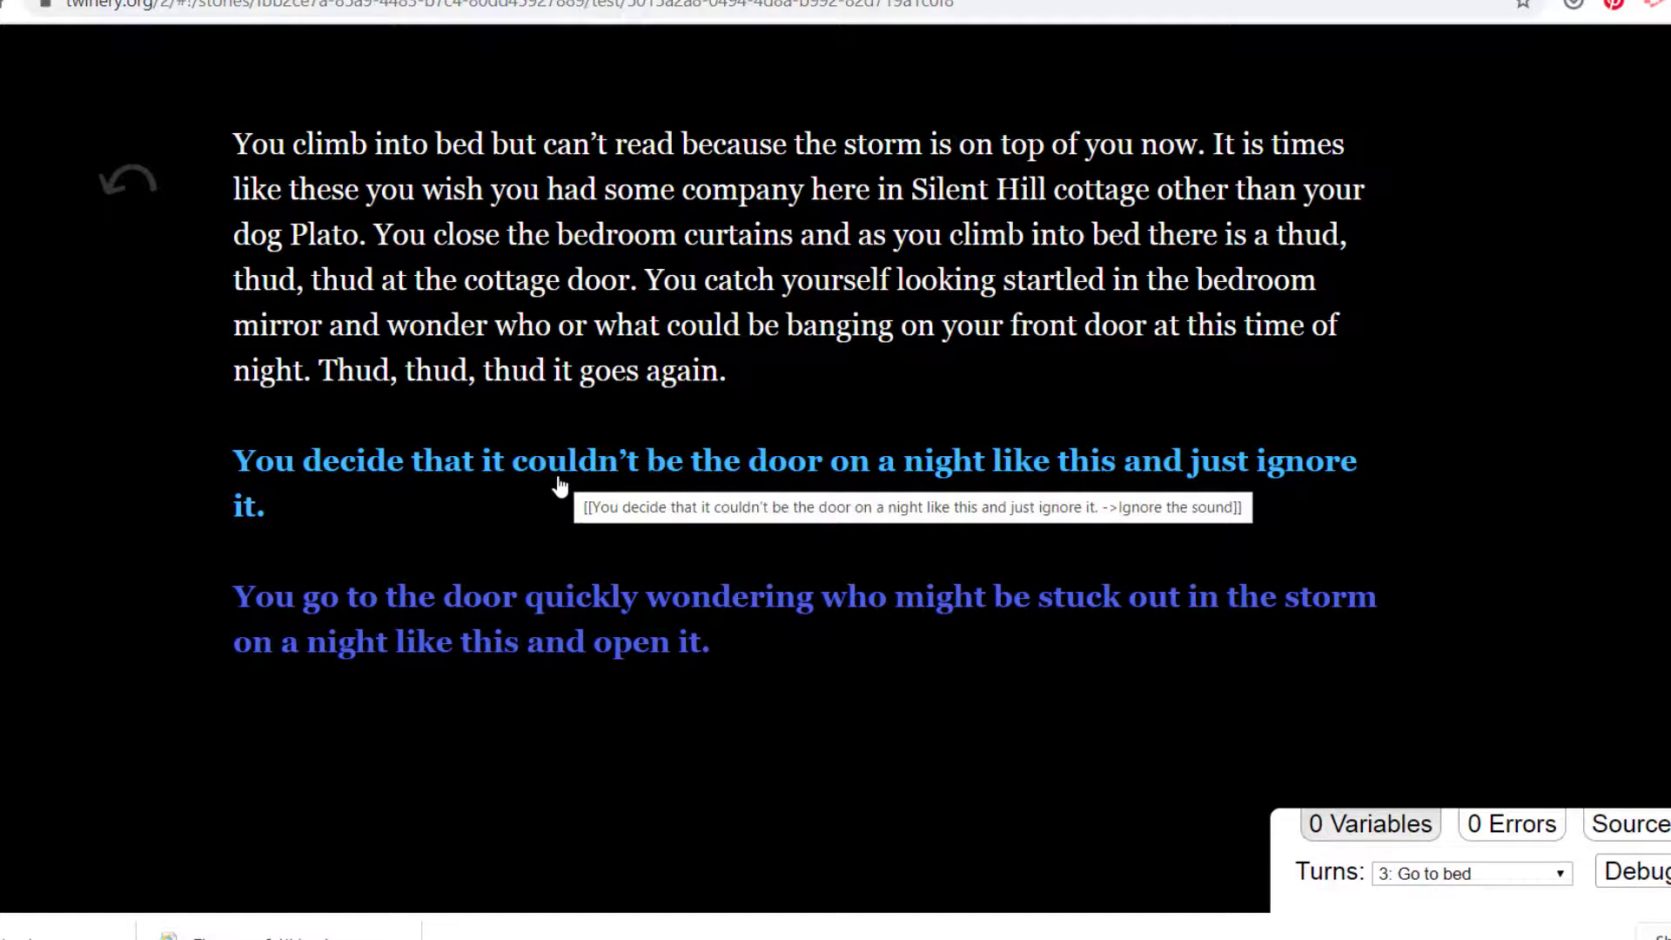
left_click(490, 611)
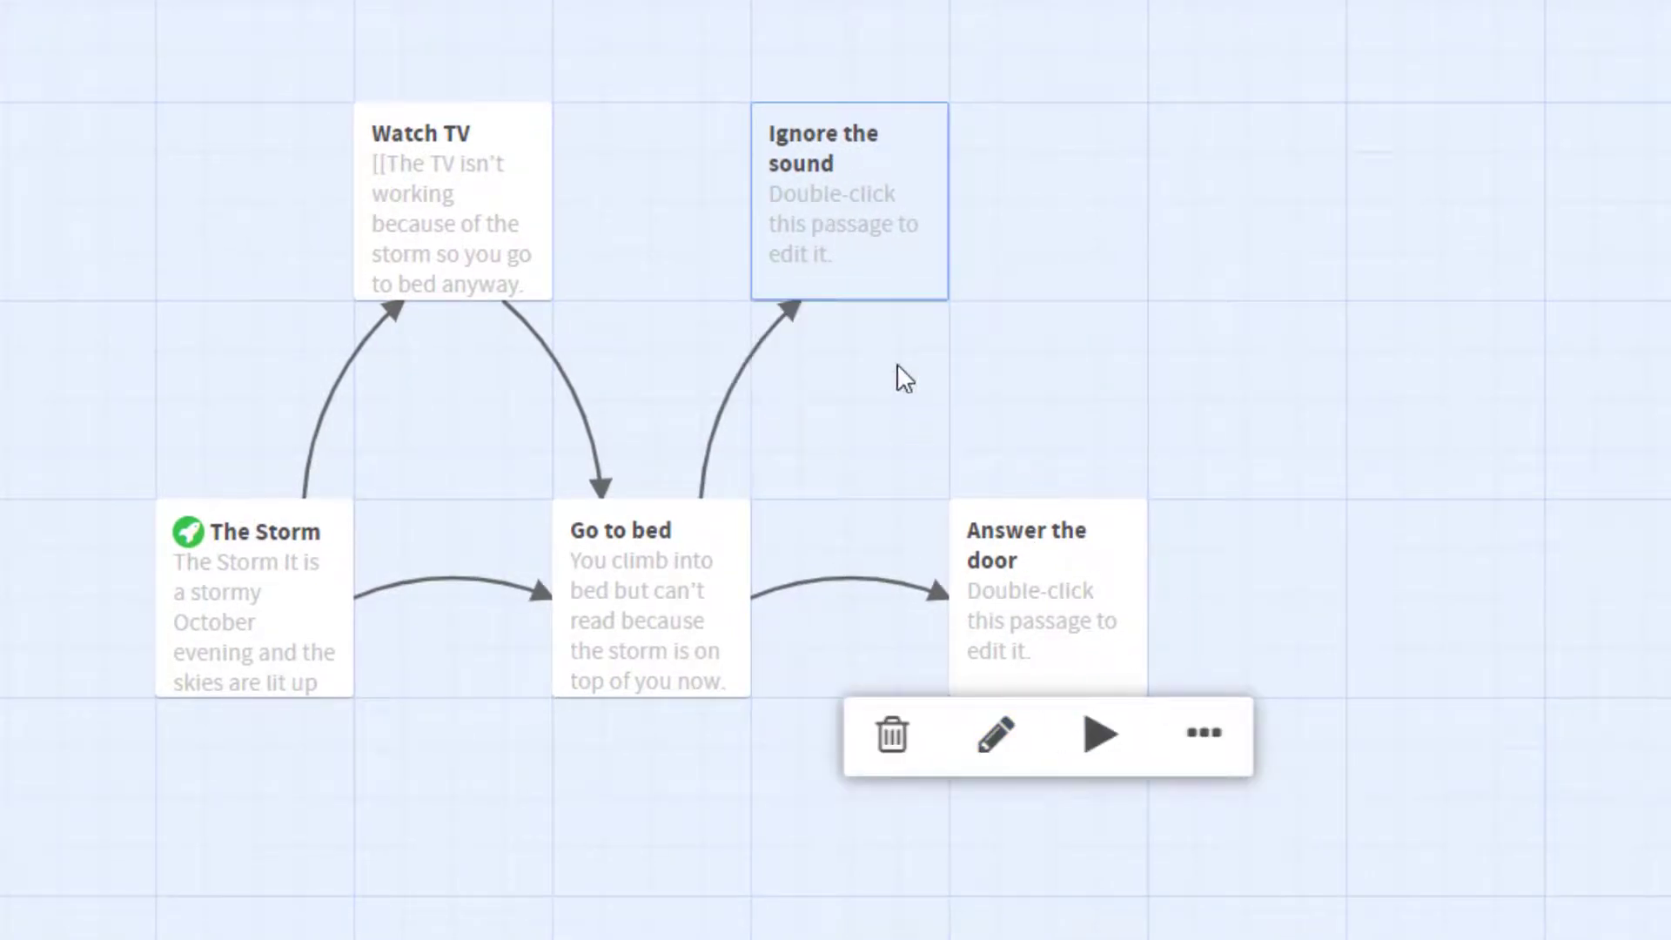
Step: Switch to the Word document, review the text for the Ignore the sound and Answer the door passages, and return to the Twine story map
mouse_move(977, 341)
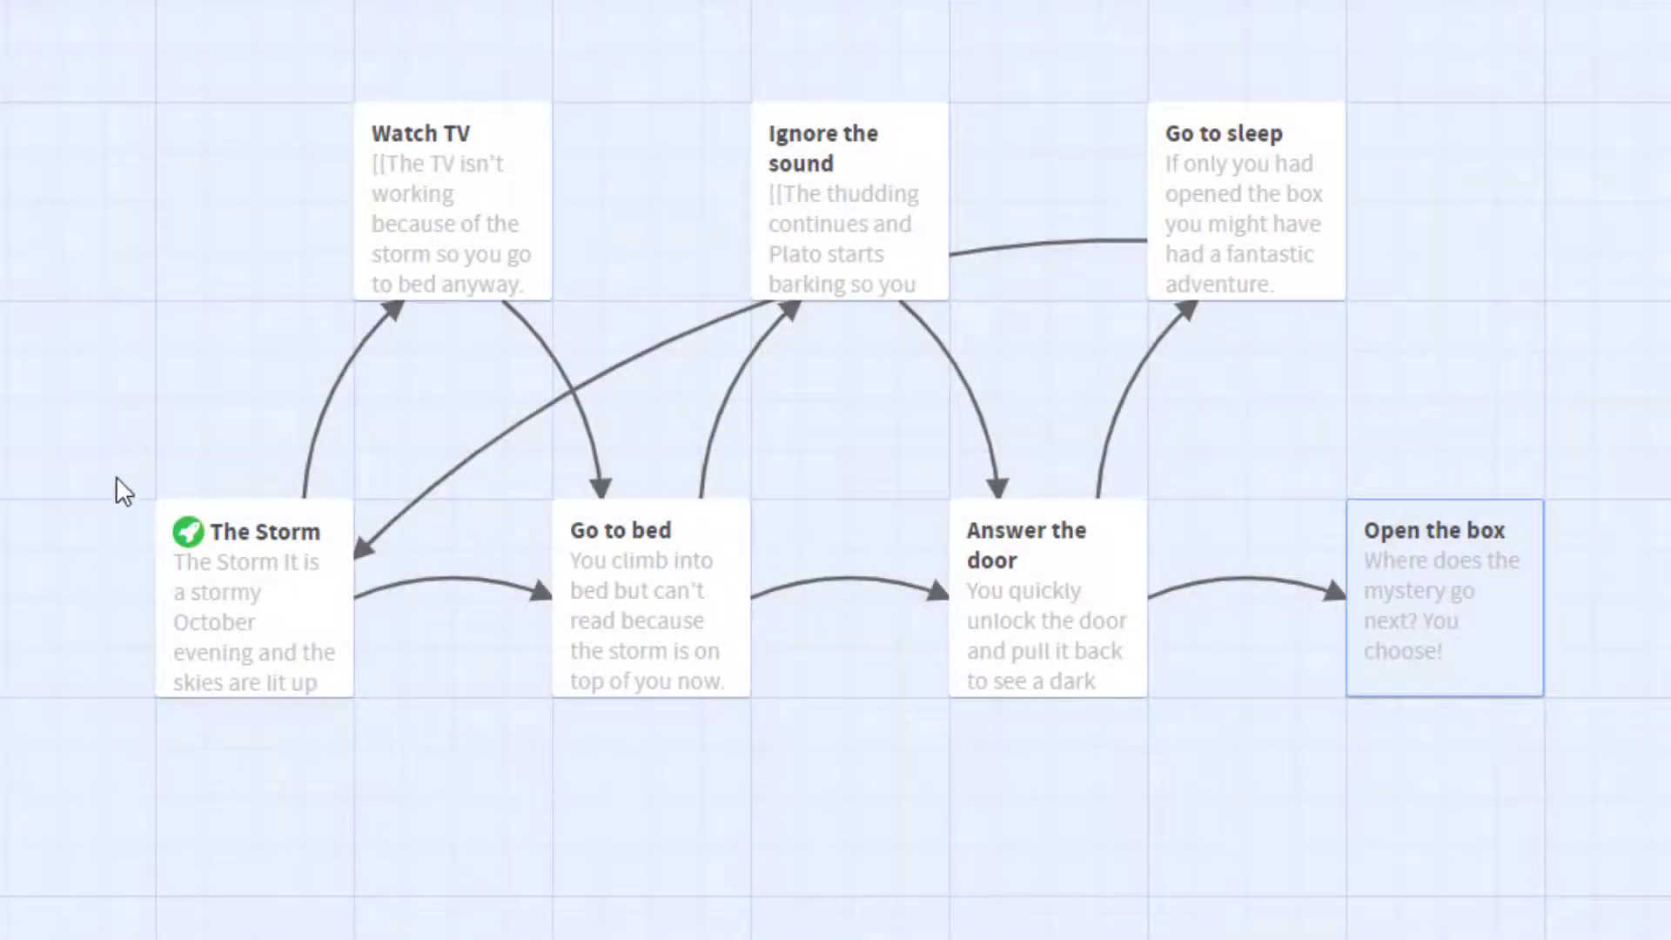
mouse_move(422, 222)
mouse_move(1374, 567)
key("alt+Tab")
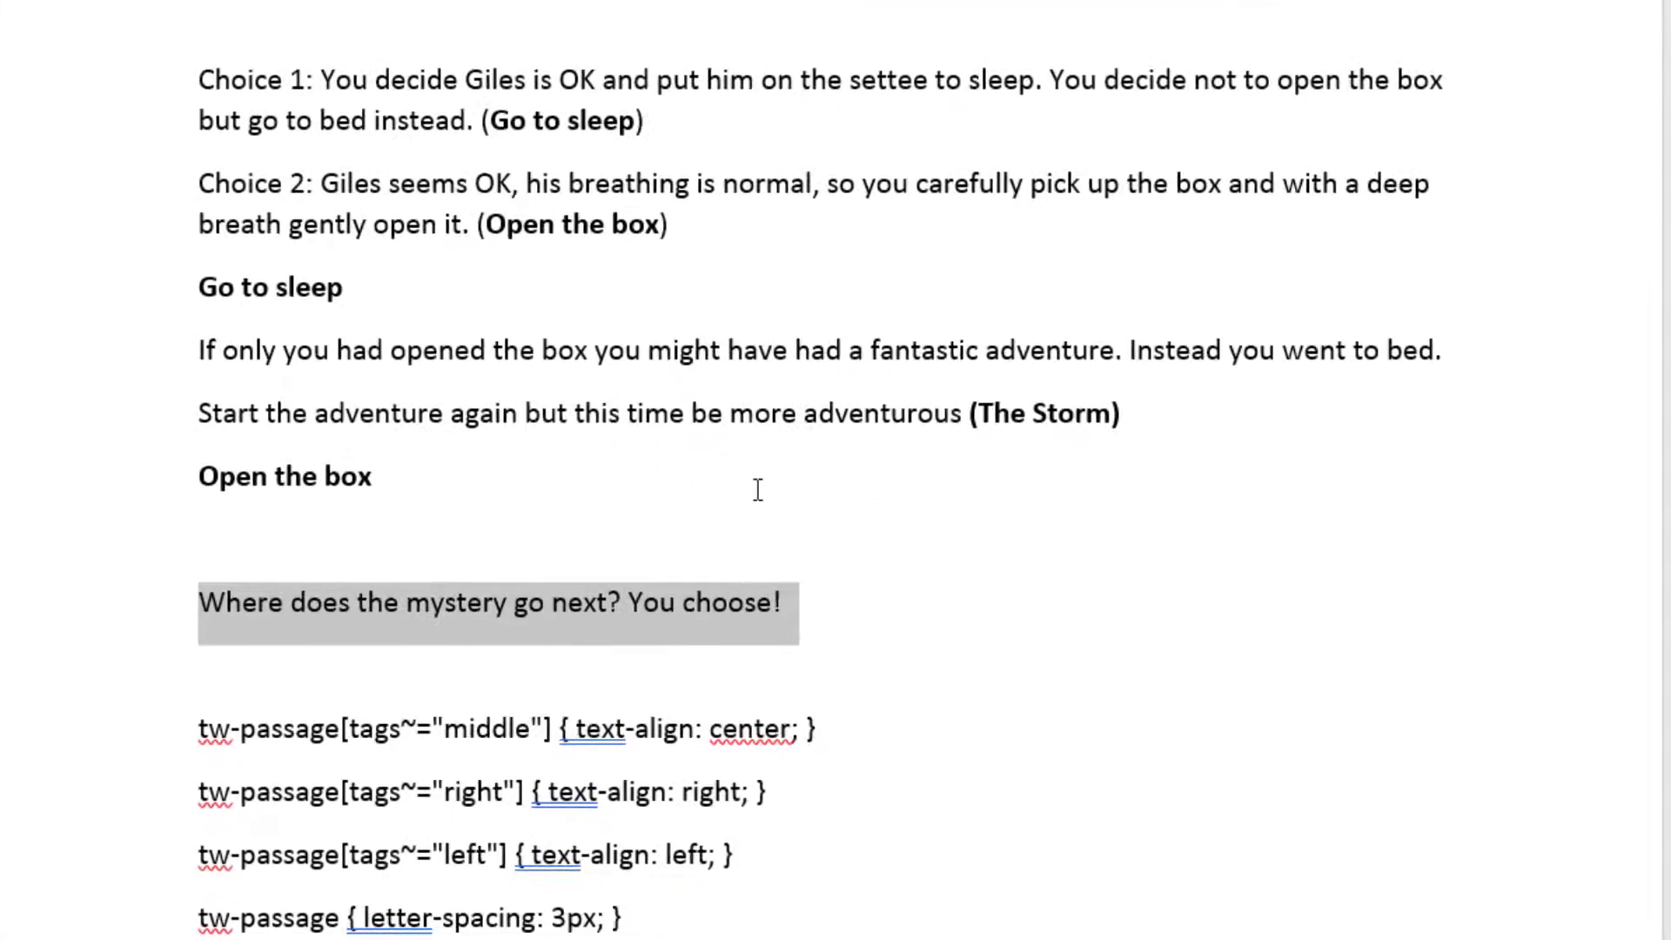
scroll(757, 521, "up", 1)
scroll(756, 521, "up", 10)
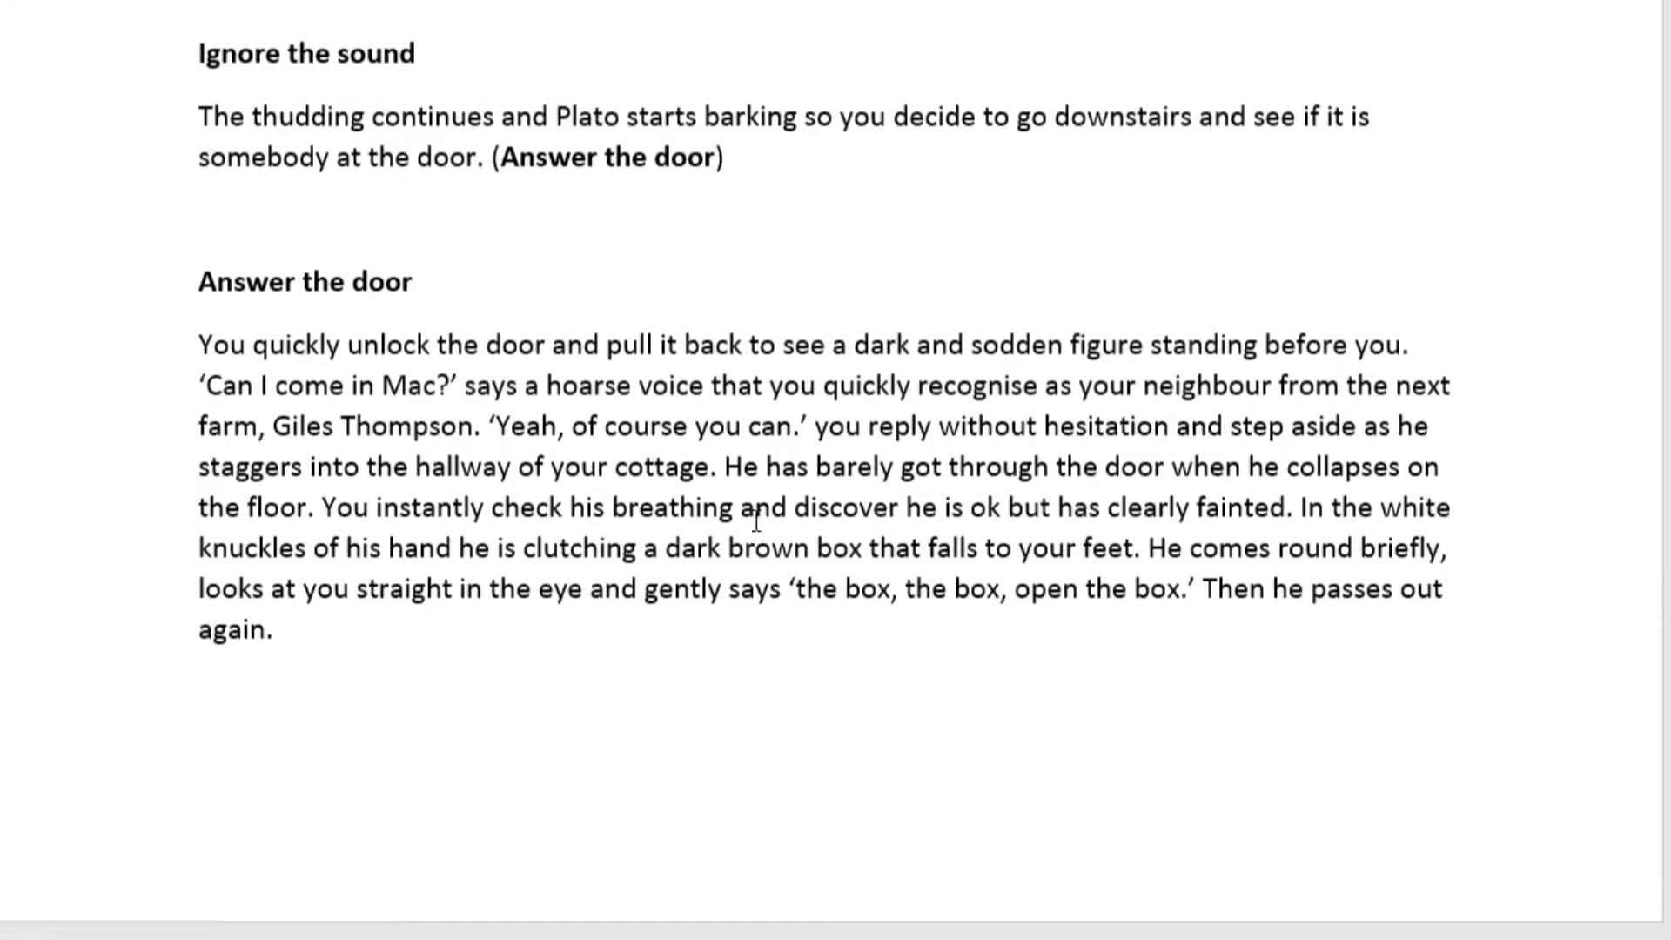
scroll(564, 343, "down", 3)
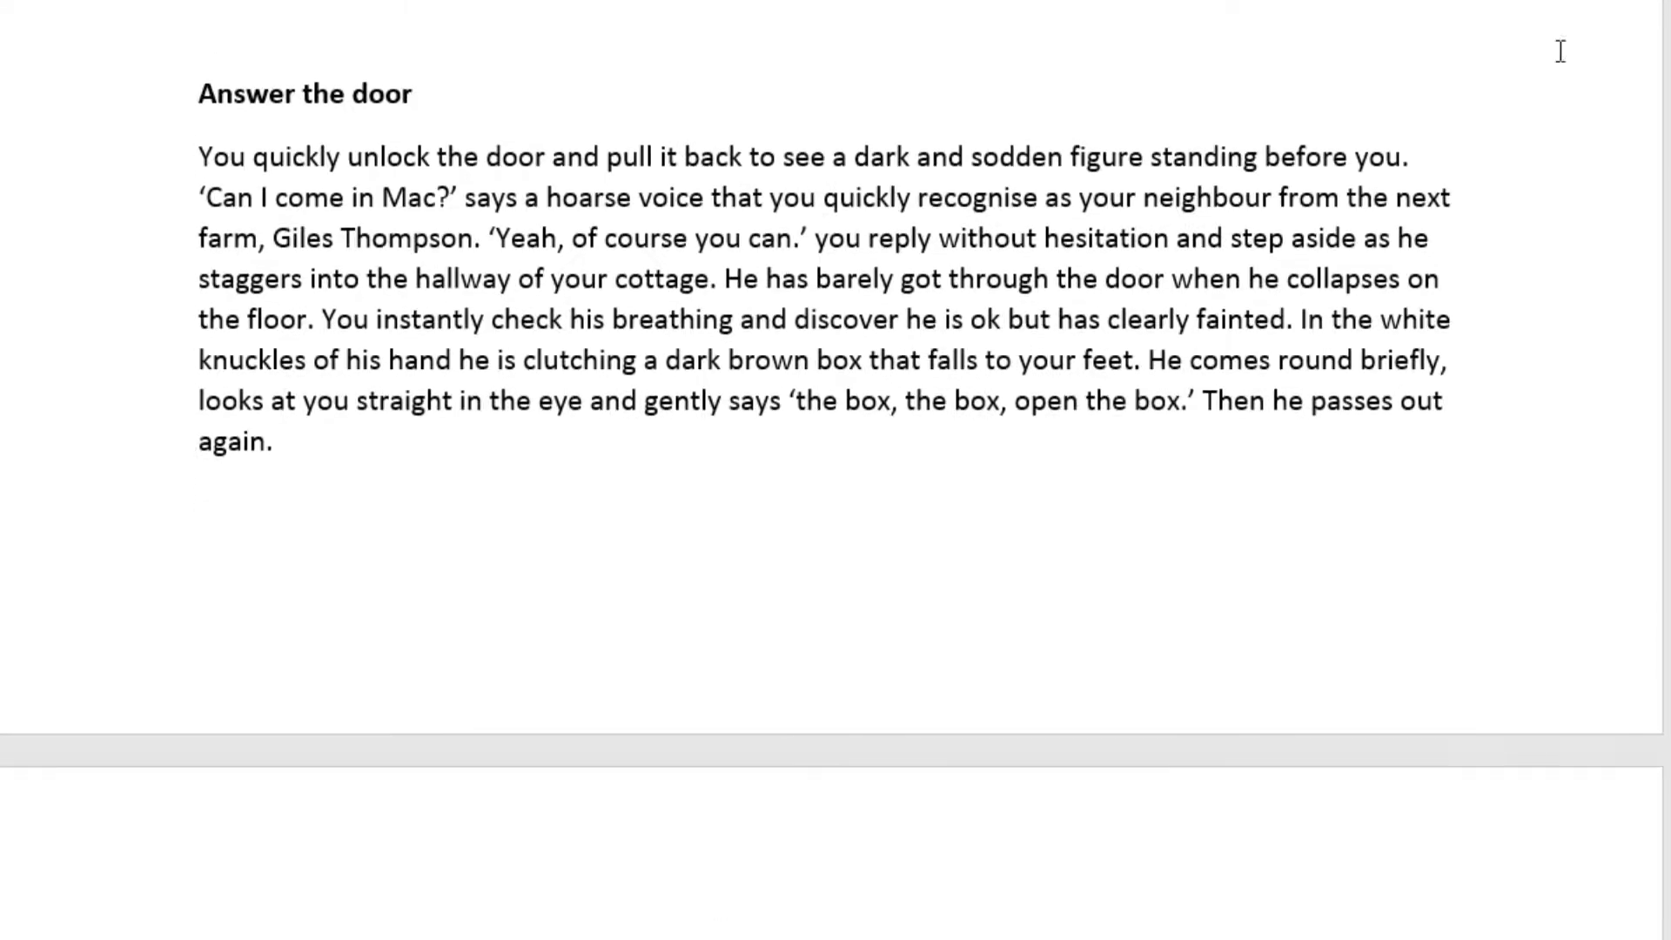
key("alt+Tab")
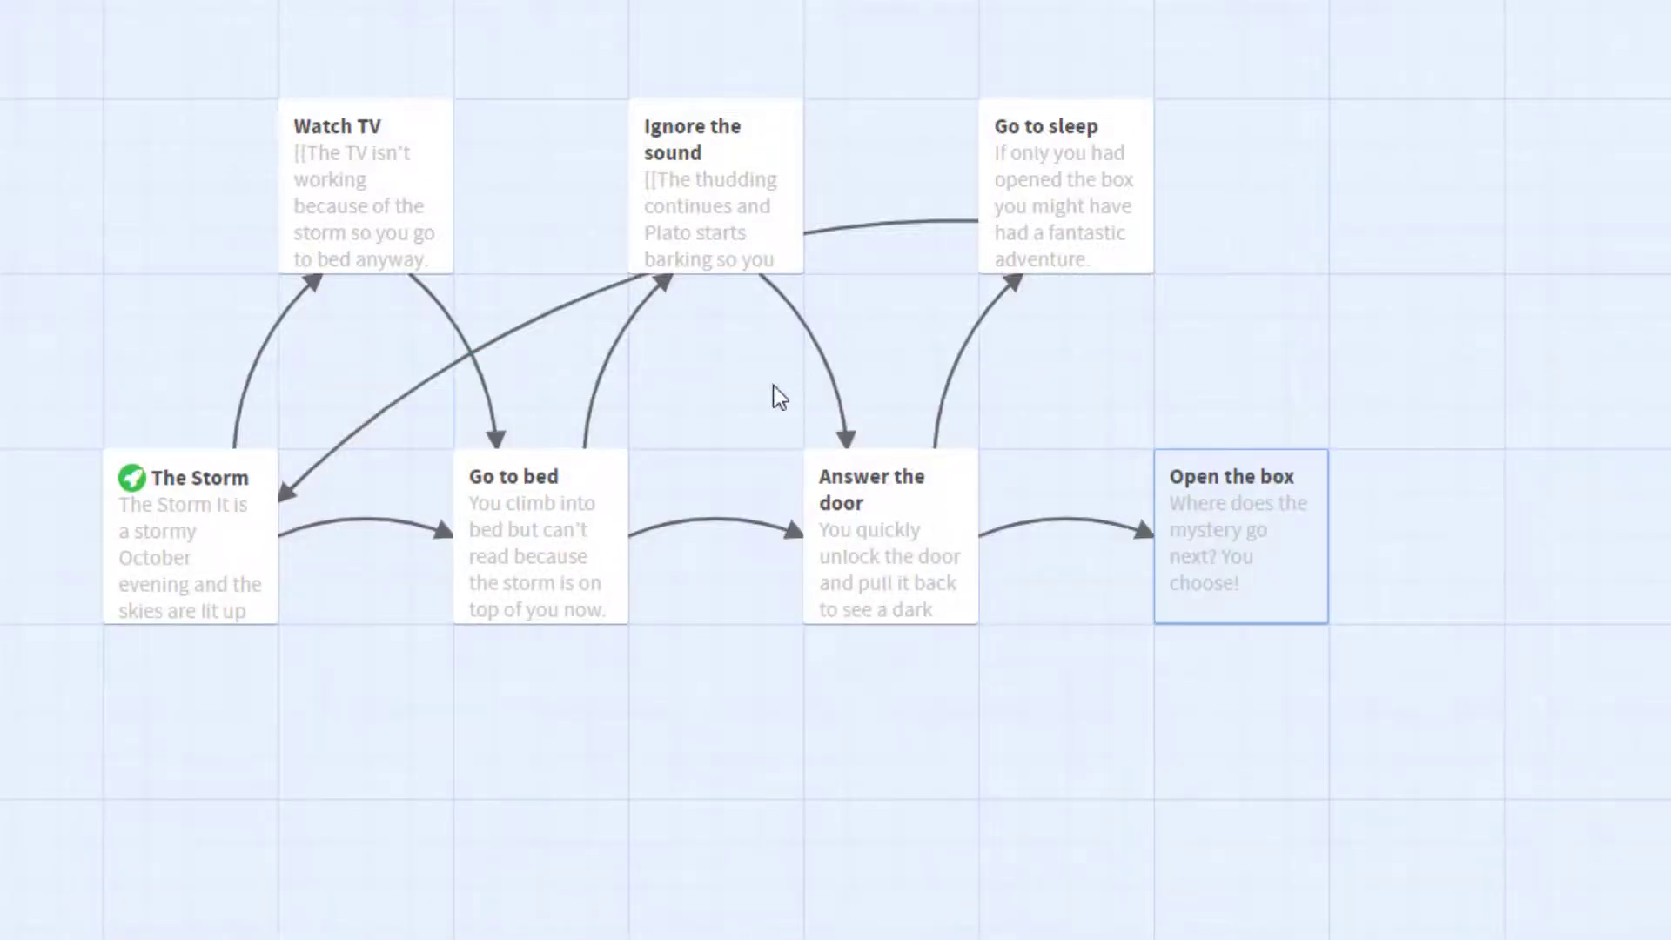
Step: Test the story starting from The Storm passage and return to the story map
mouse_move(181, 507)
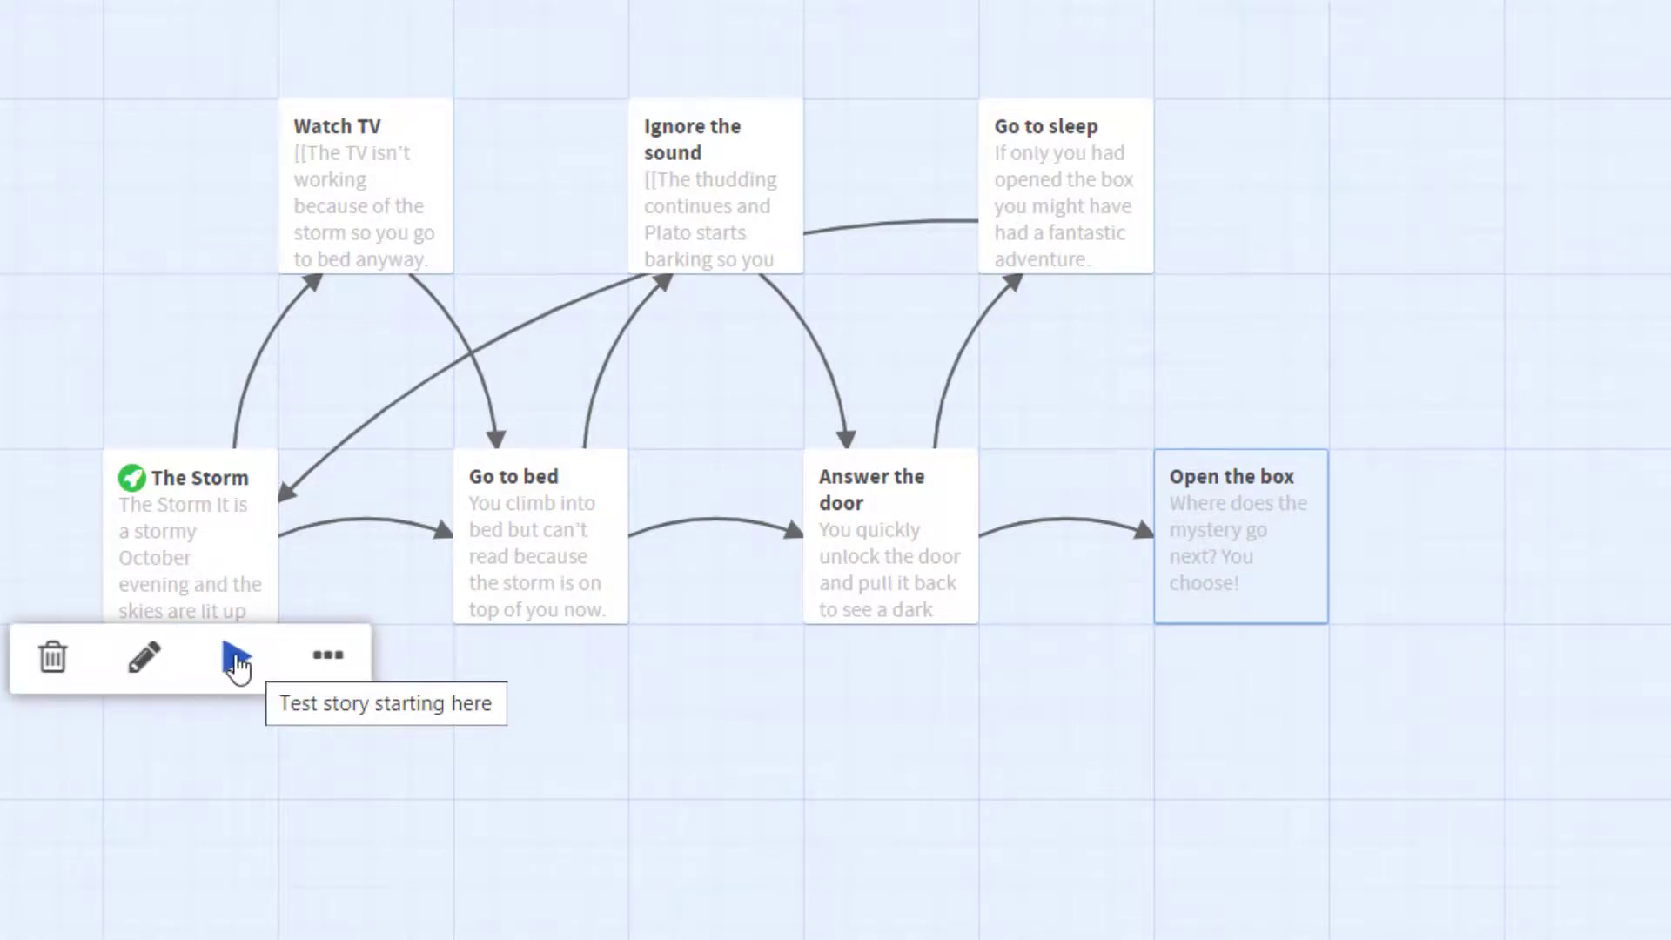
left_click(236, 663)
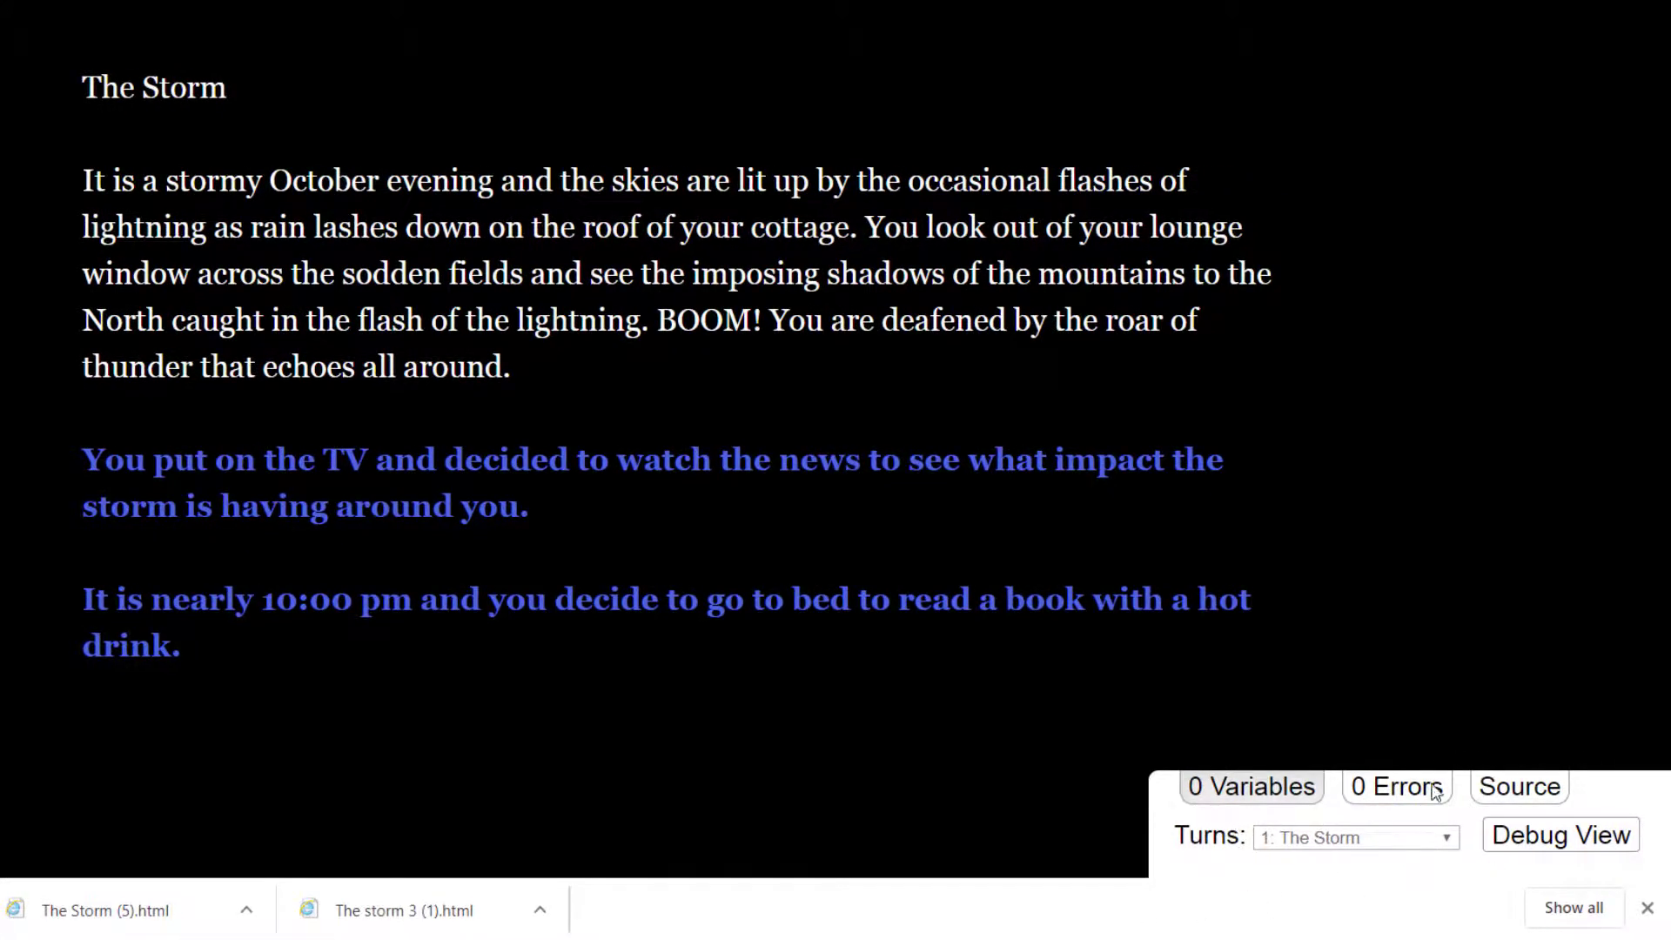
left_click(313, 2)
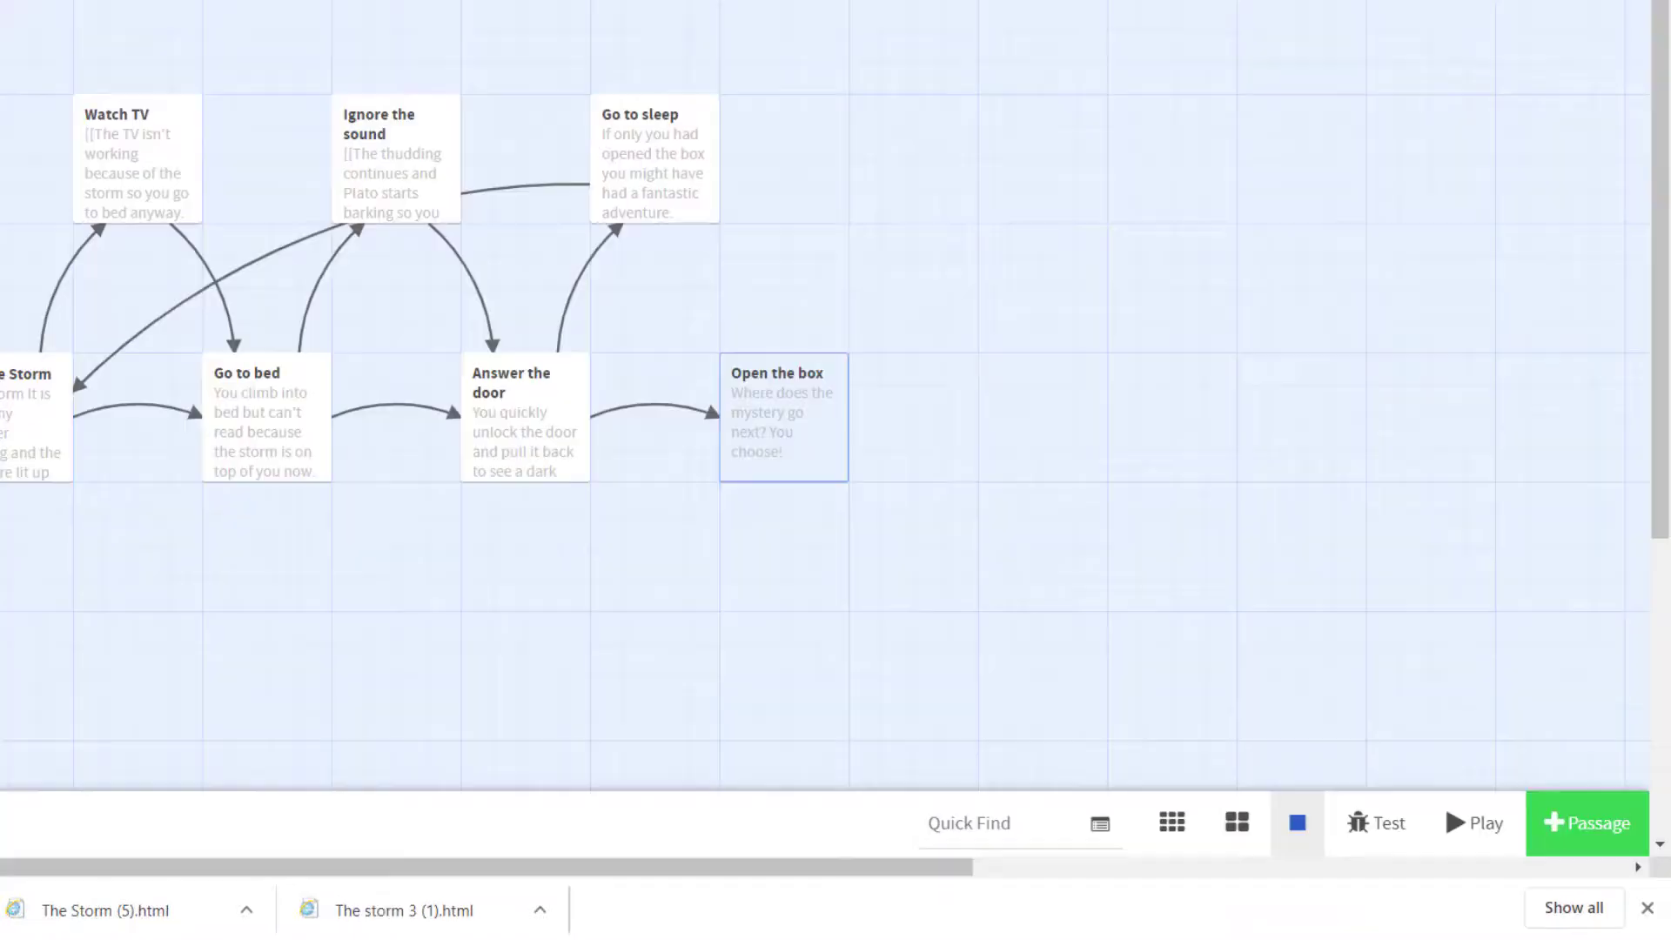
Step: Play the story, choosing to go to bed, open the door, leave the box unopened and start the adventure again
left_click(1480, 845)
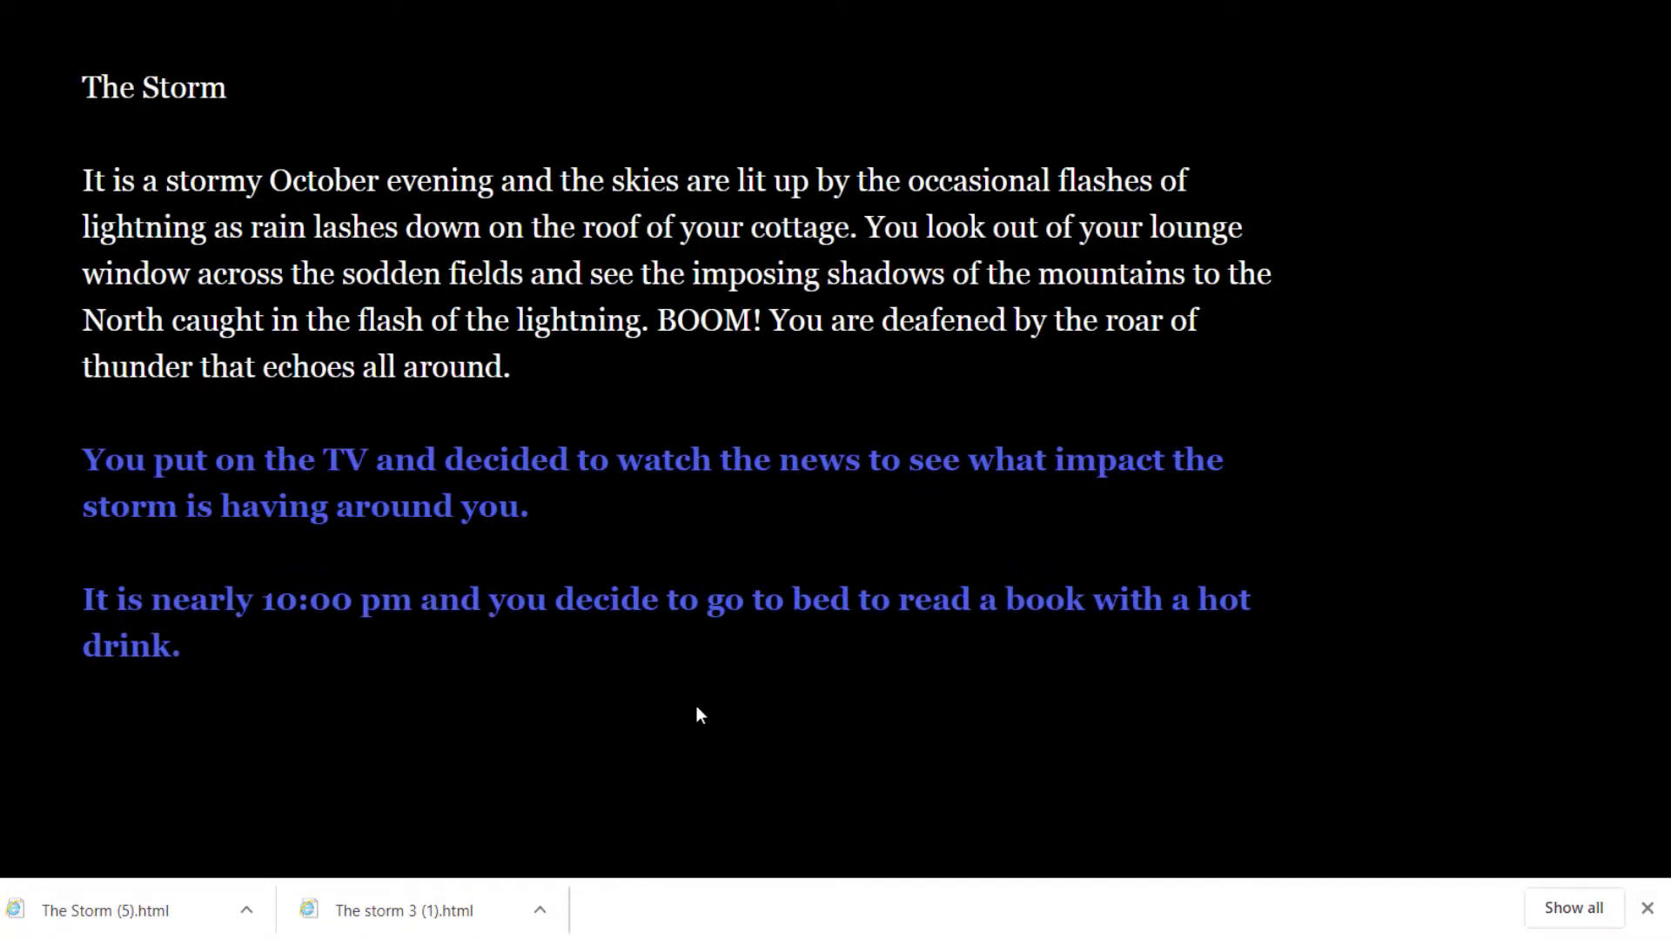
left_click(636, 607)
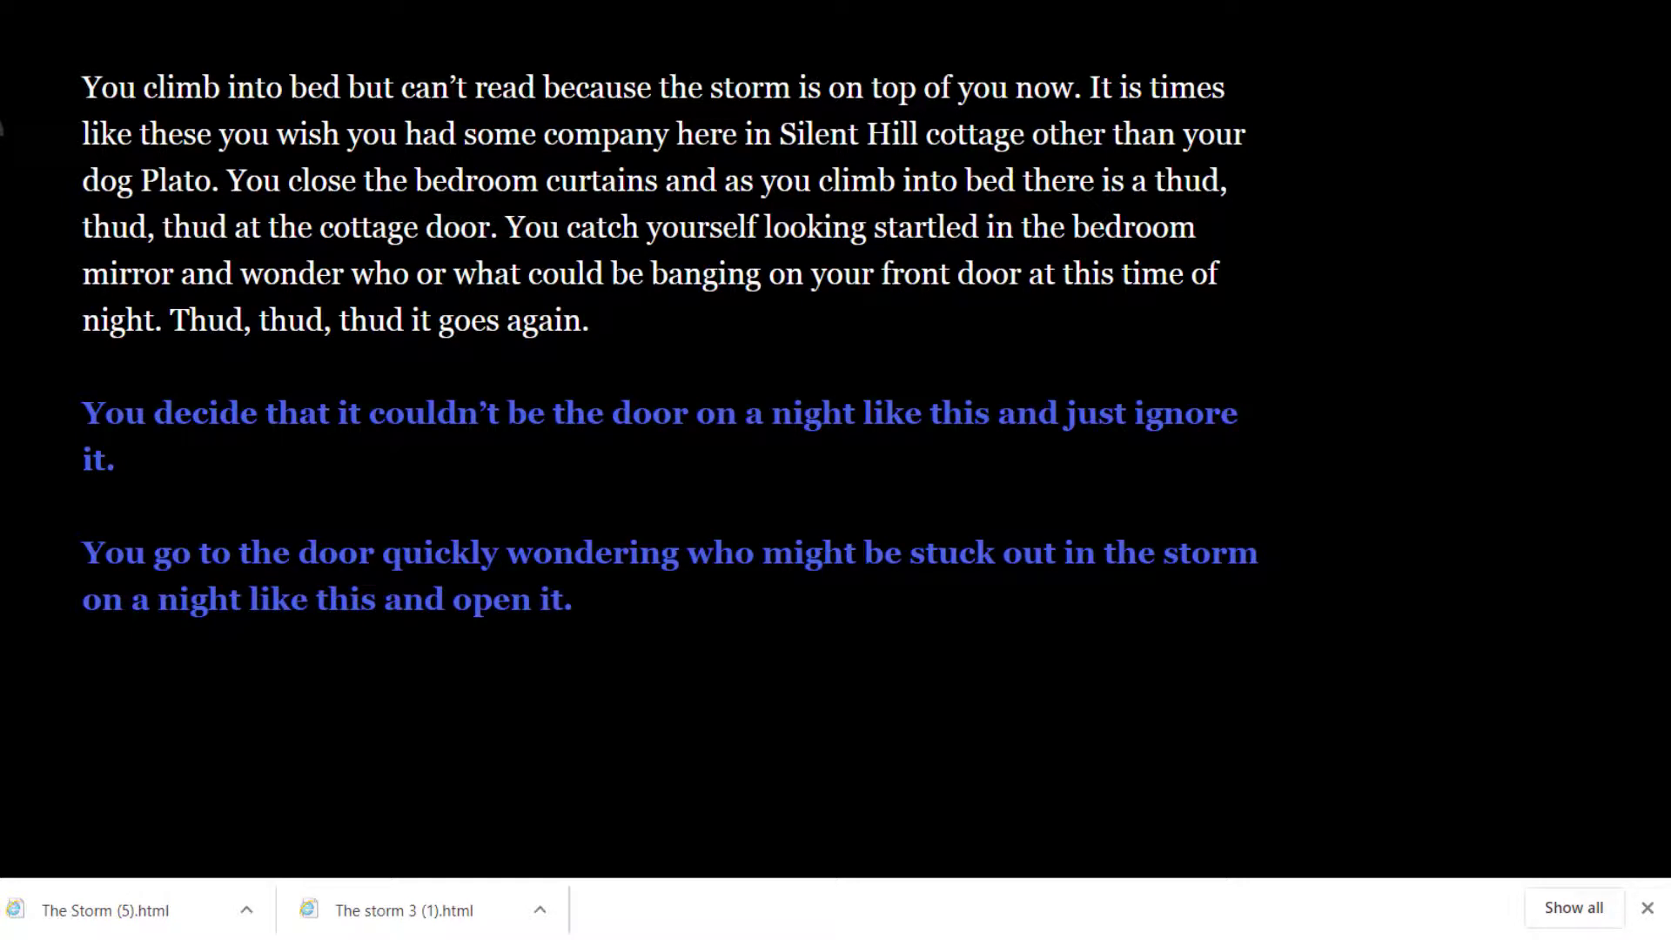
left_click(481, 576)
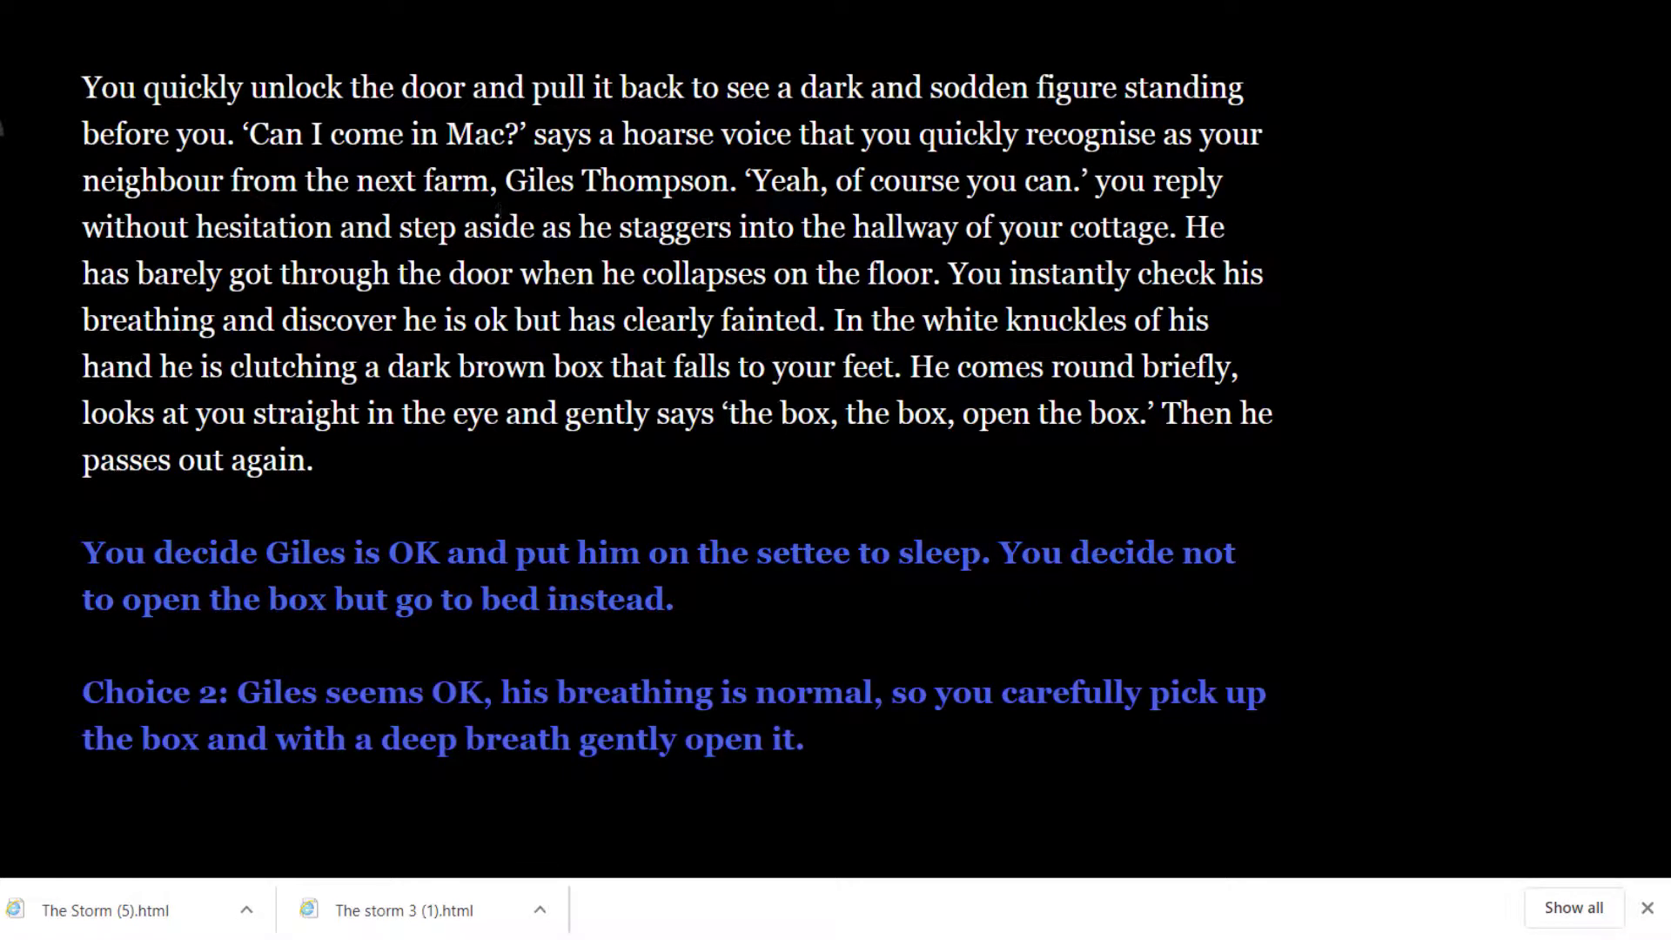
left_click(485, 604)
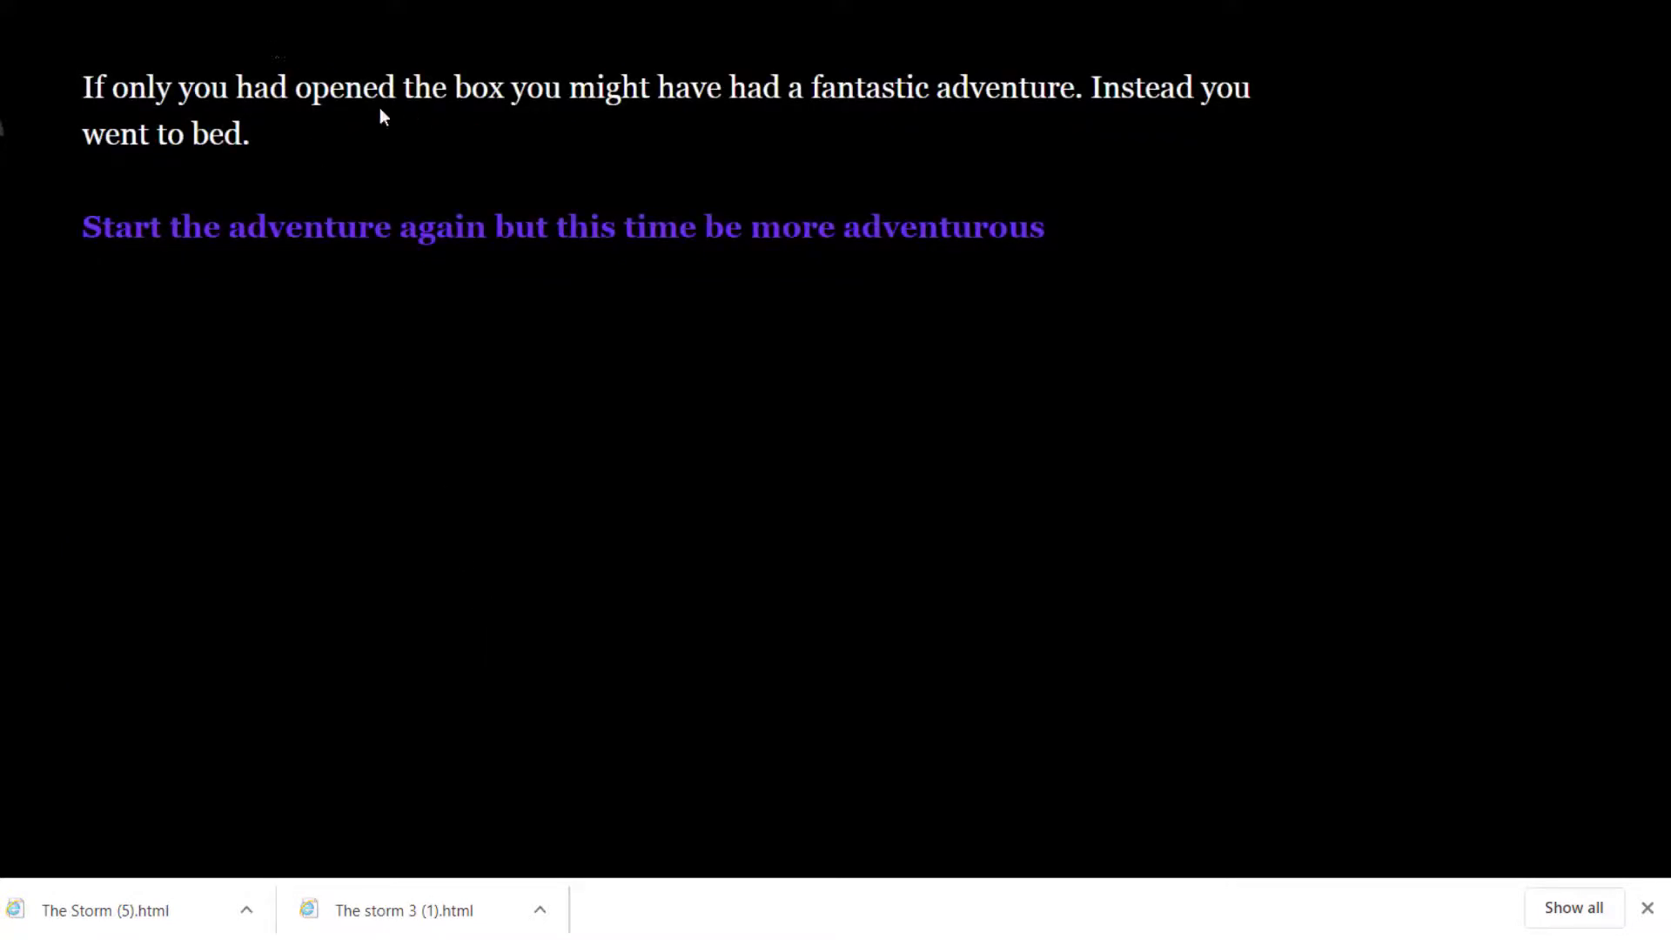
left_click(372, 240)
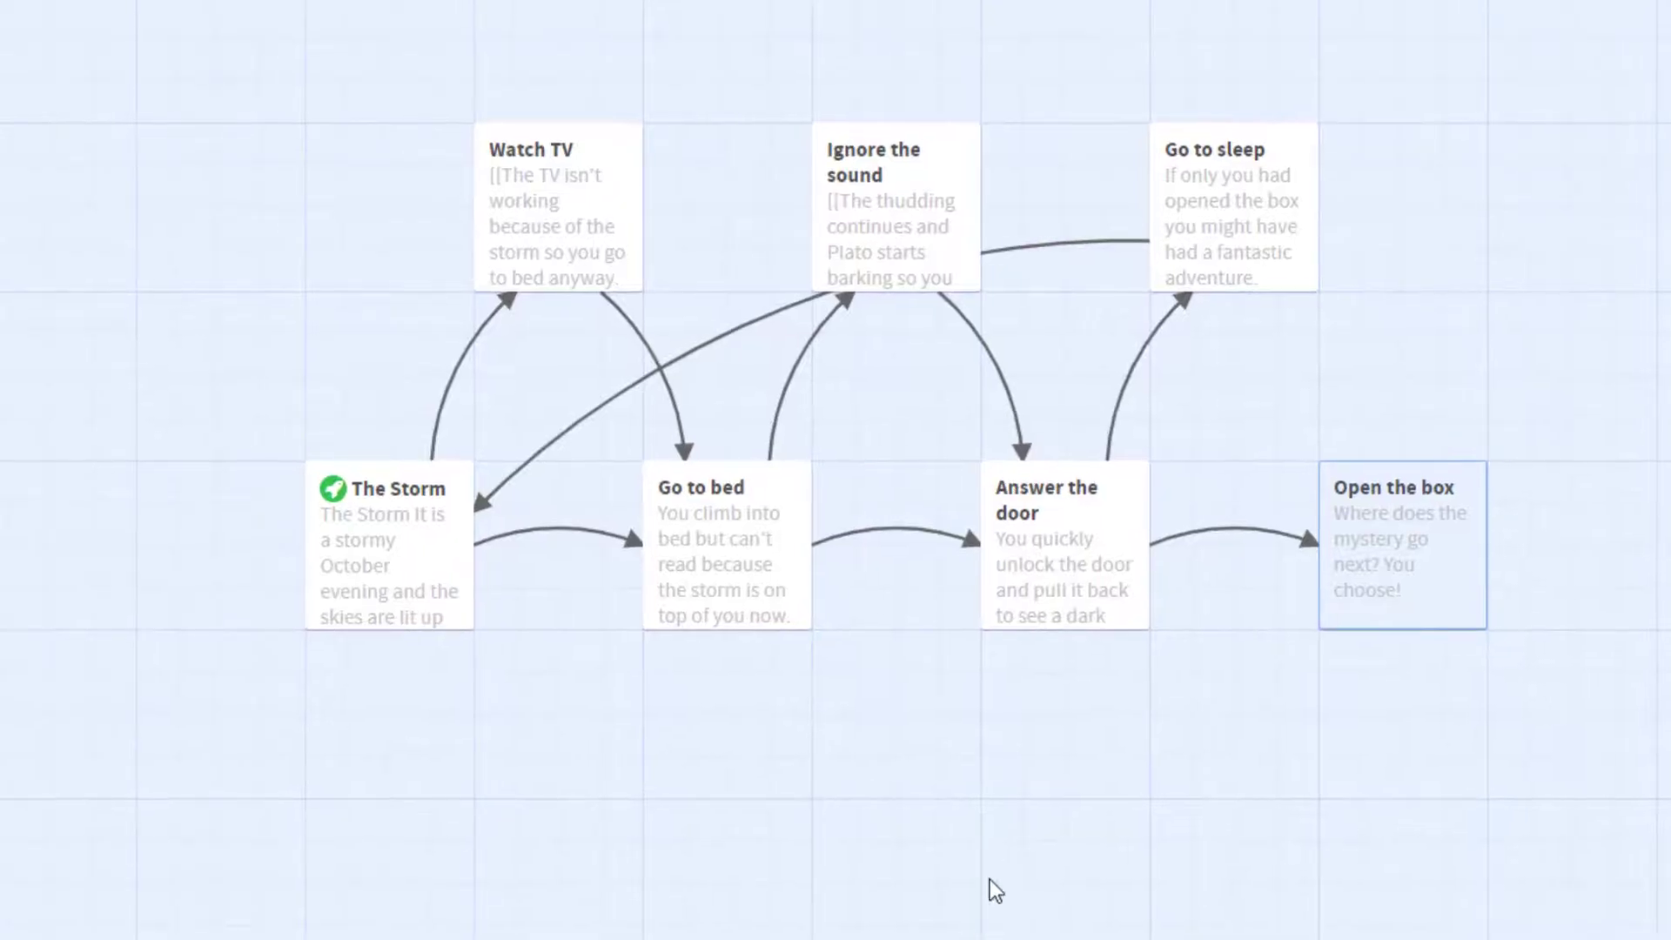
Step: Move the Go to sleep passage below the middle row, between Go to bed and Answer the door
mouse_move(1189, 150)
left_click_drag(1221, 181, 917, 854)
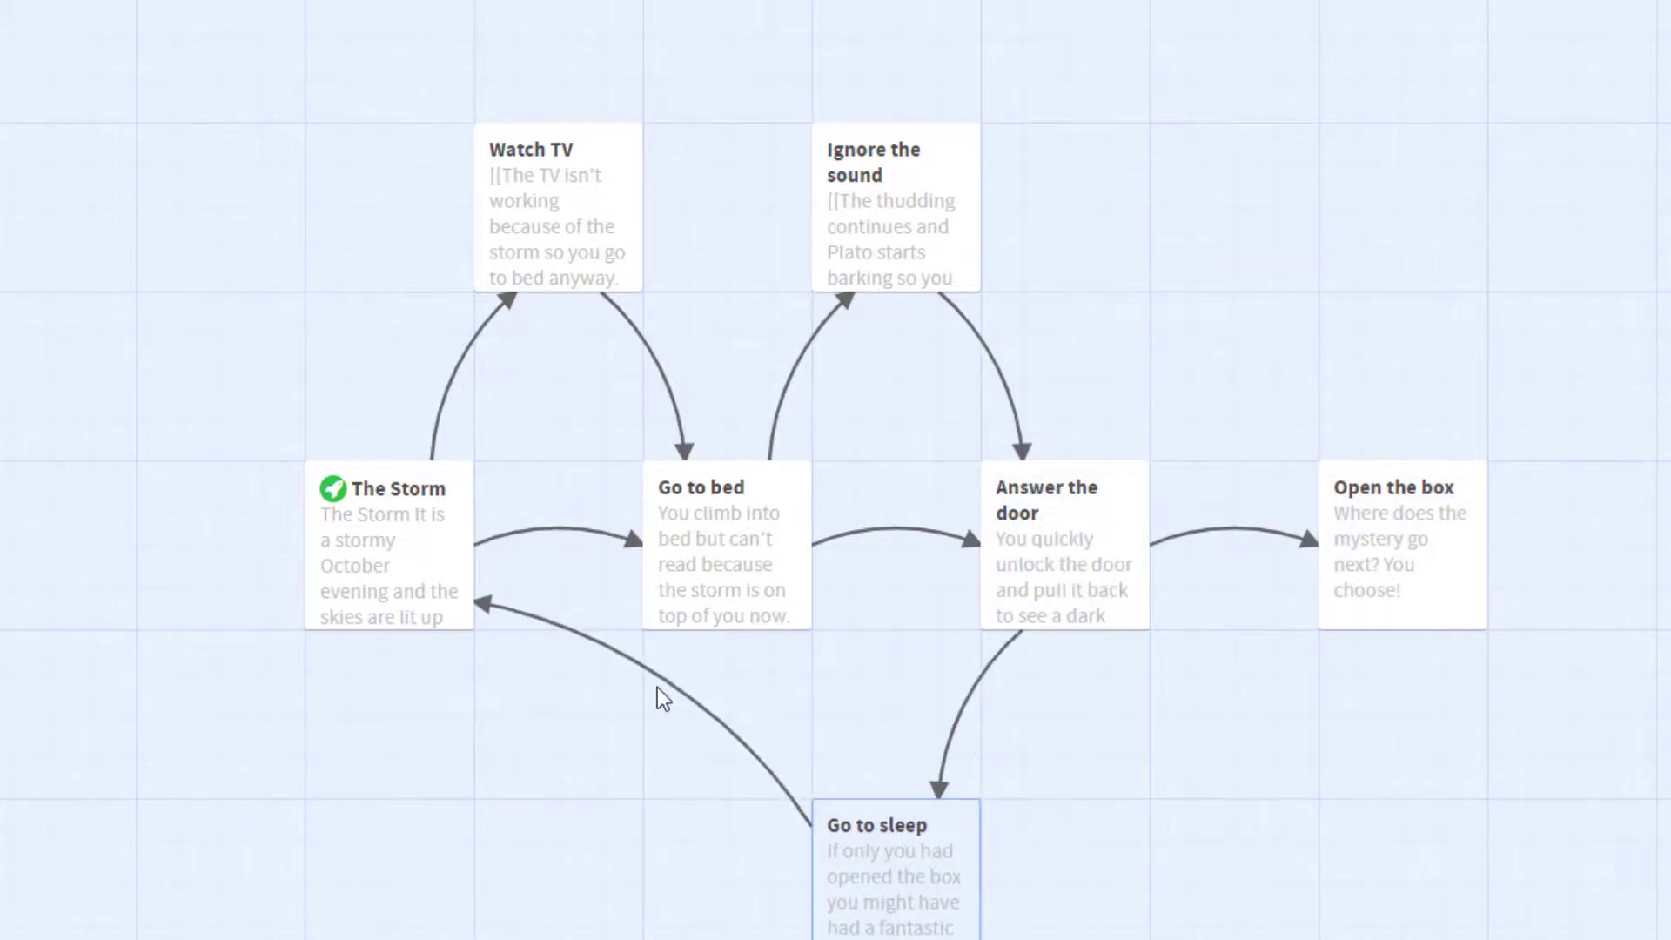
mouse_move(459, 586)
mouse_move(570, 199)
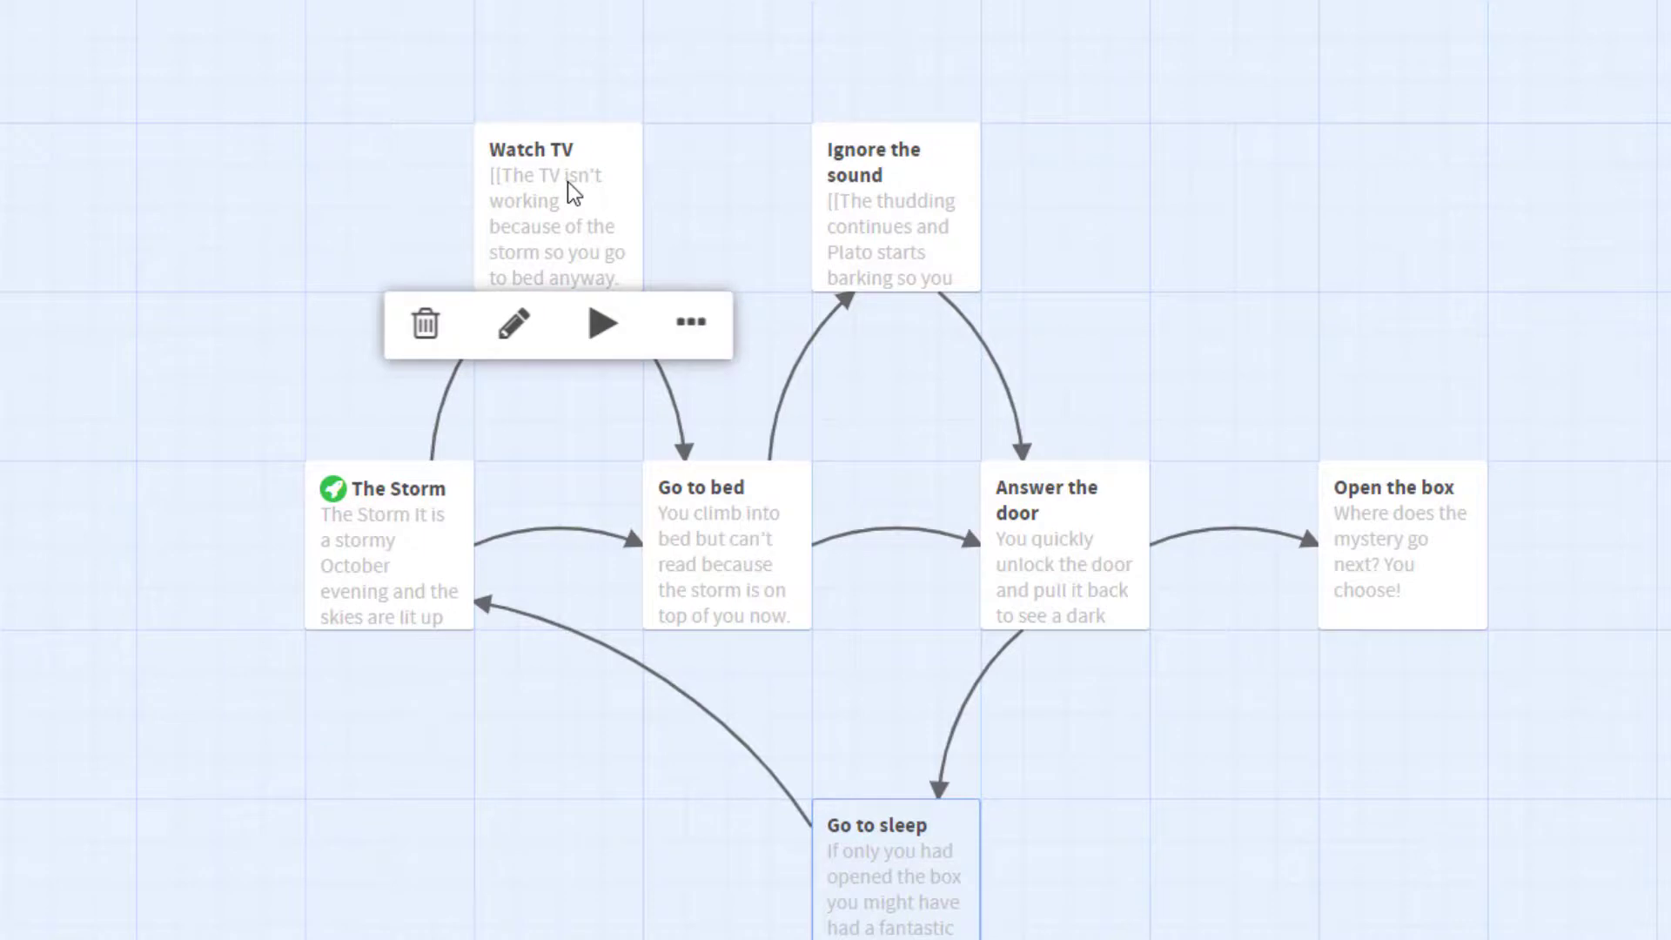
mouse_move(712, 532)
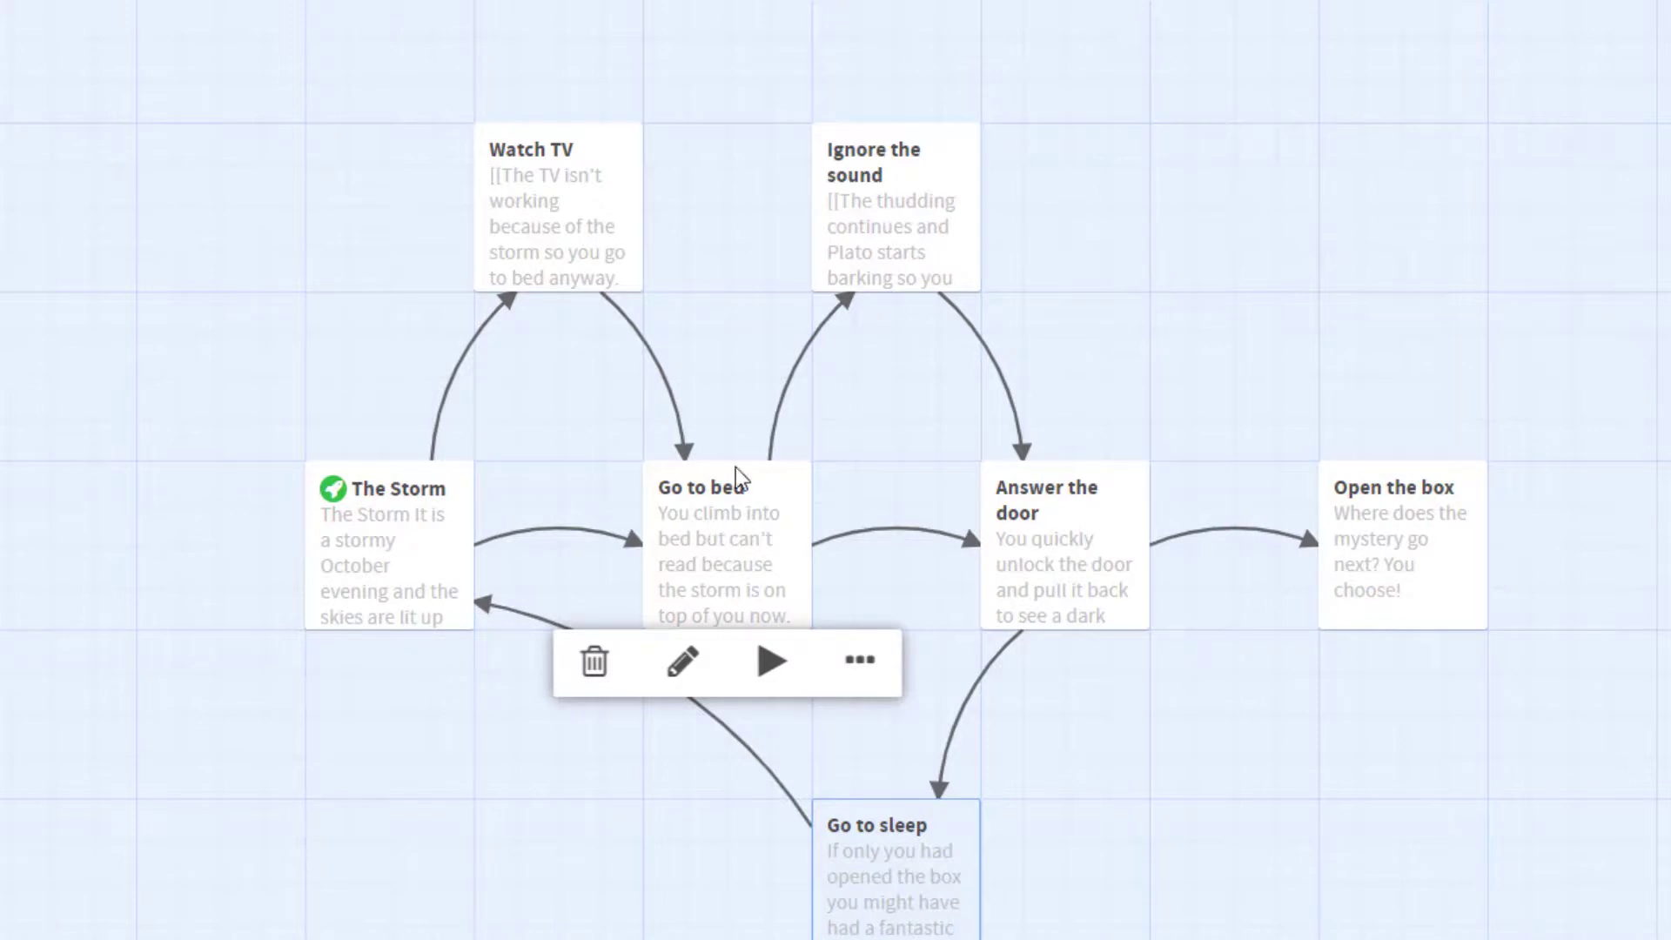
mouse_move(871, 213)
mouse_move(1060, 597)
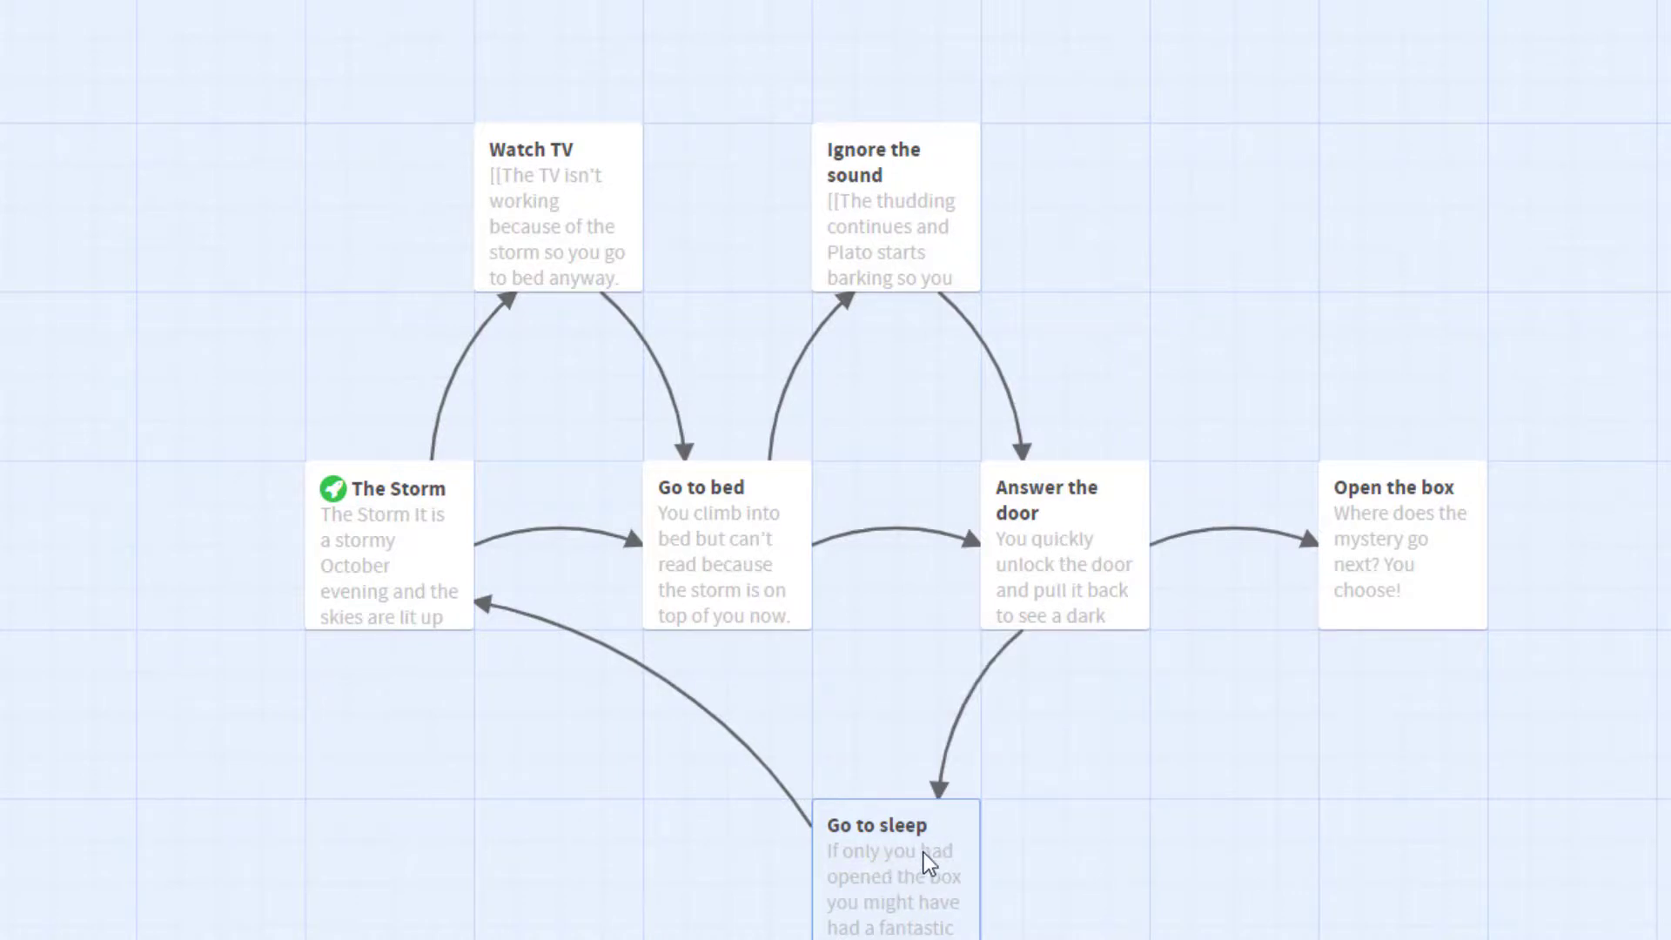
mouse_move(374, 484)
mouse_move(1440, 501)
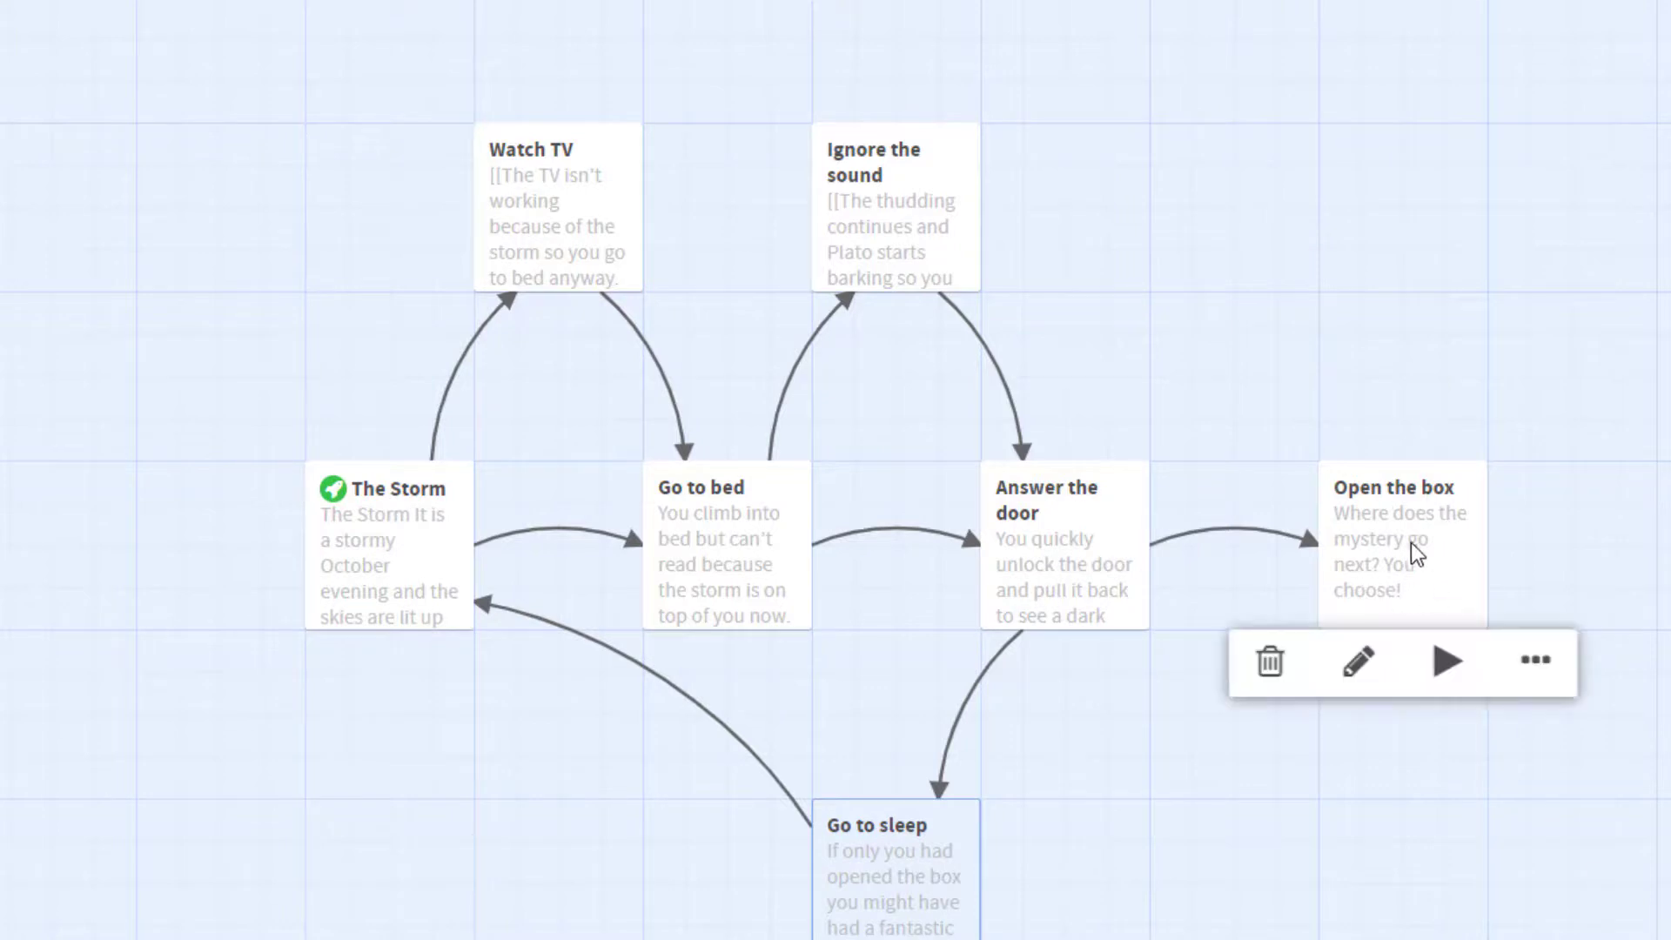
left_click(1449, 659)
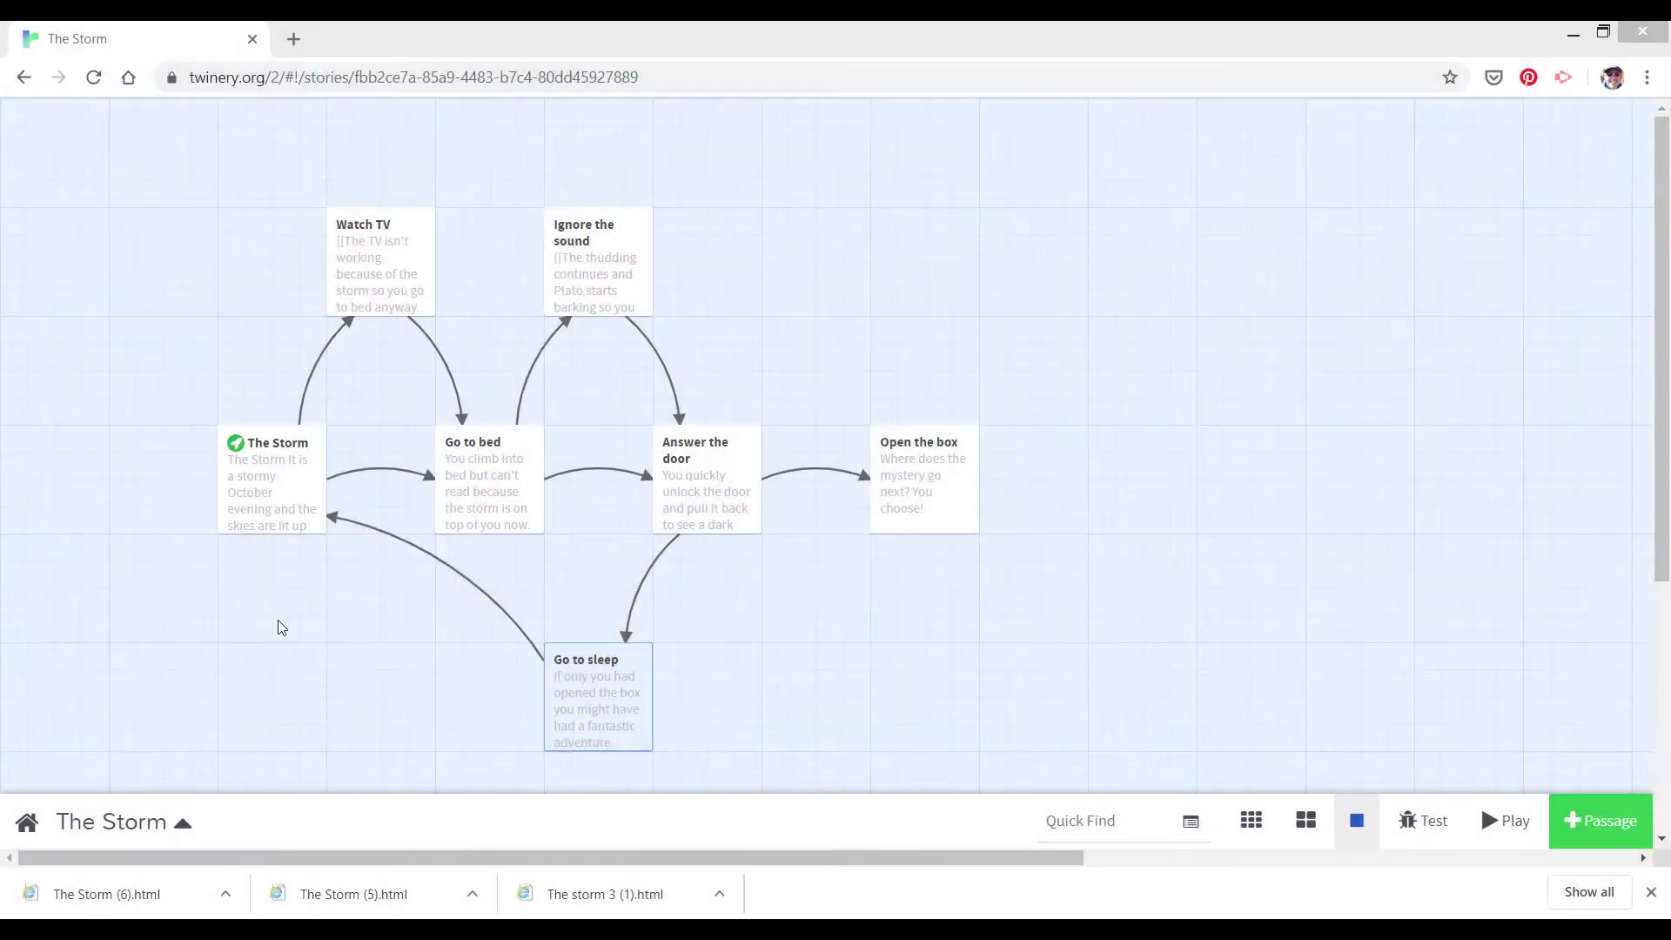
Step: Publish The Storm to an HTML file and show the downloaded file in its folder
left_click(182, 831)
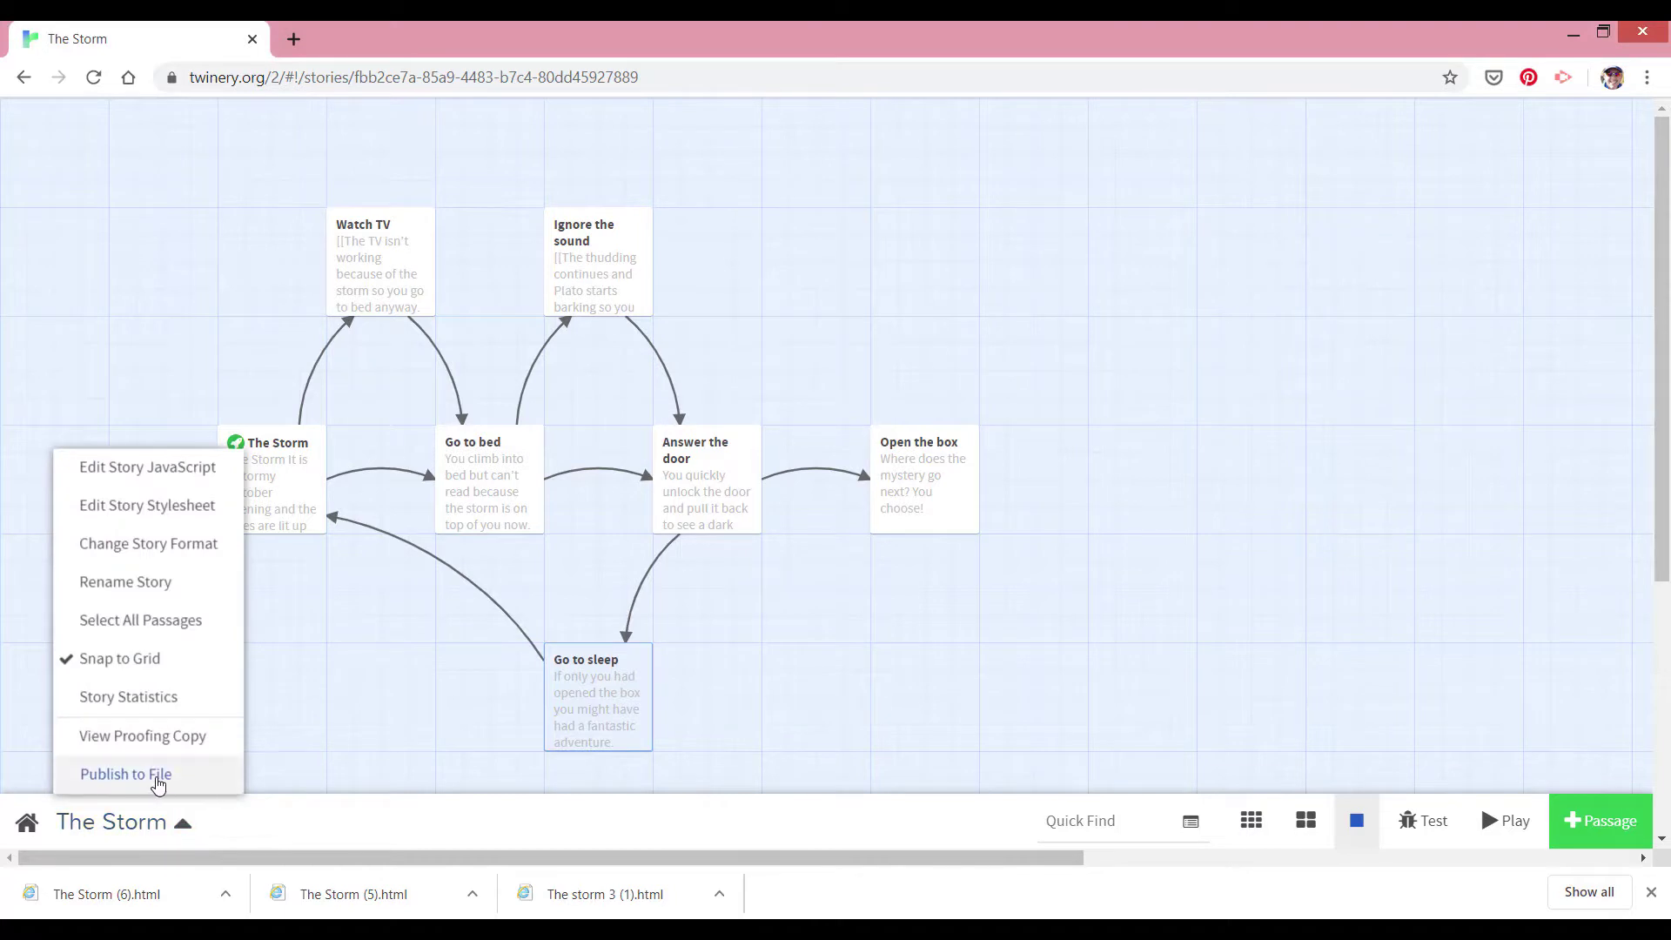
left_click(158, 775)
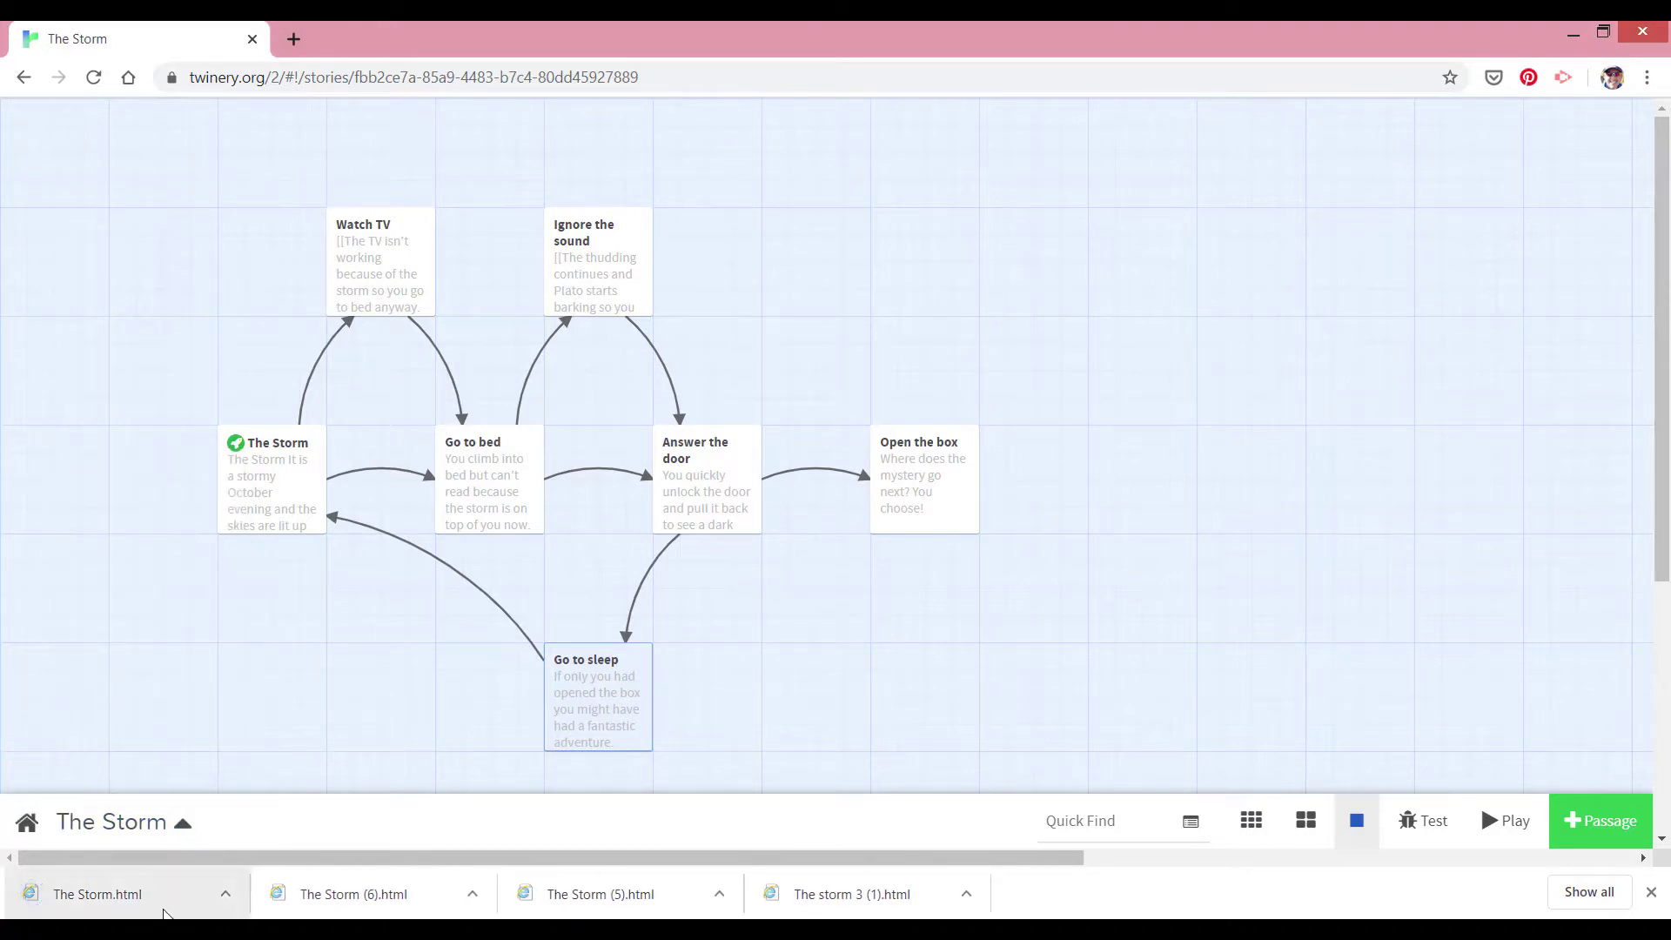
left_click(226, 903)
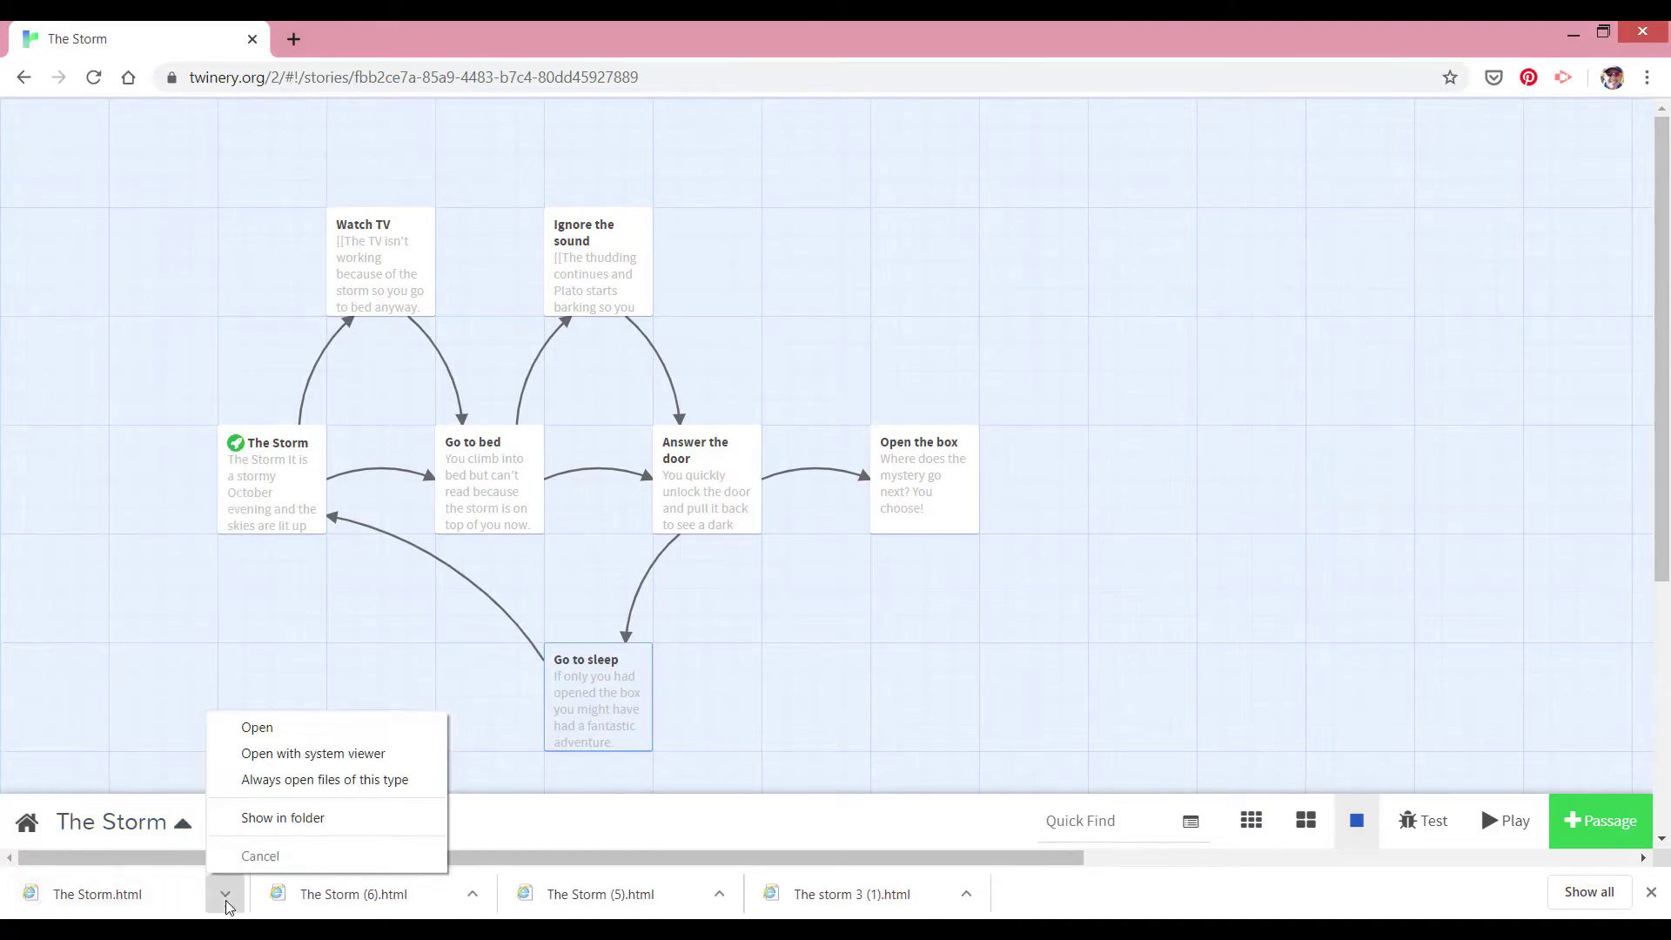
left_click(282, 818)
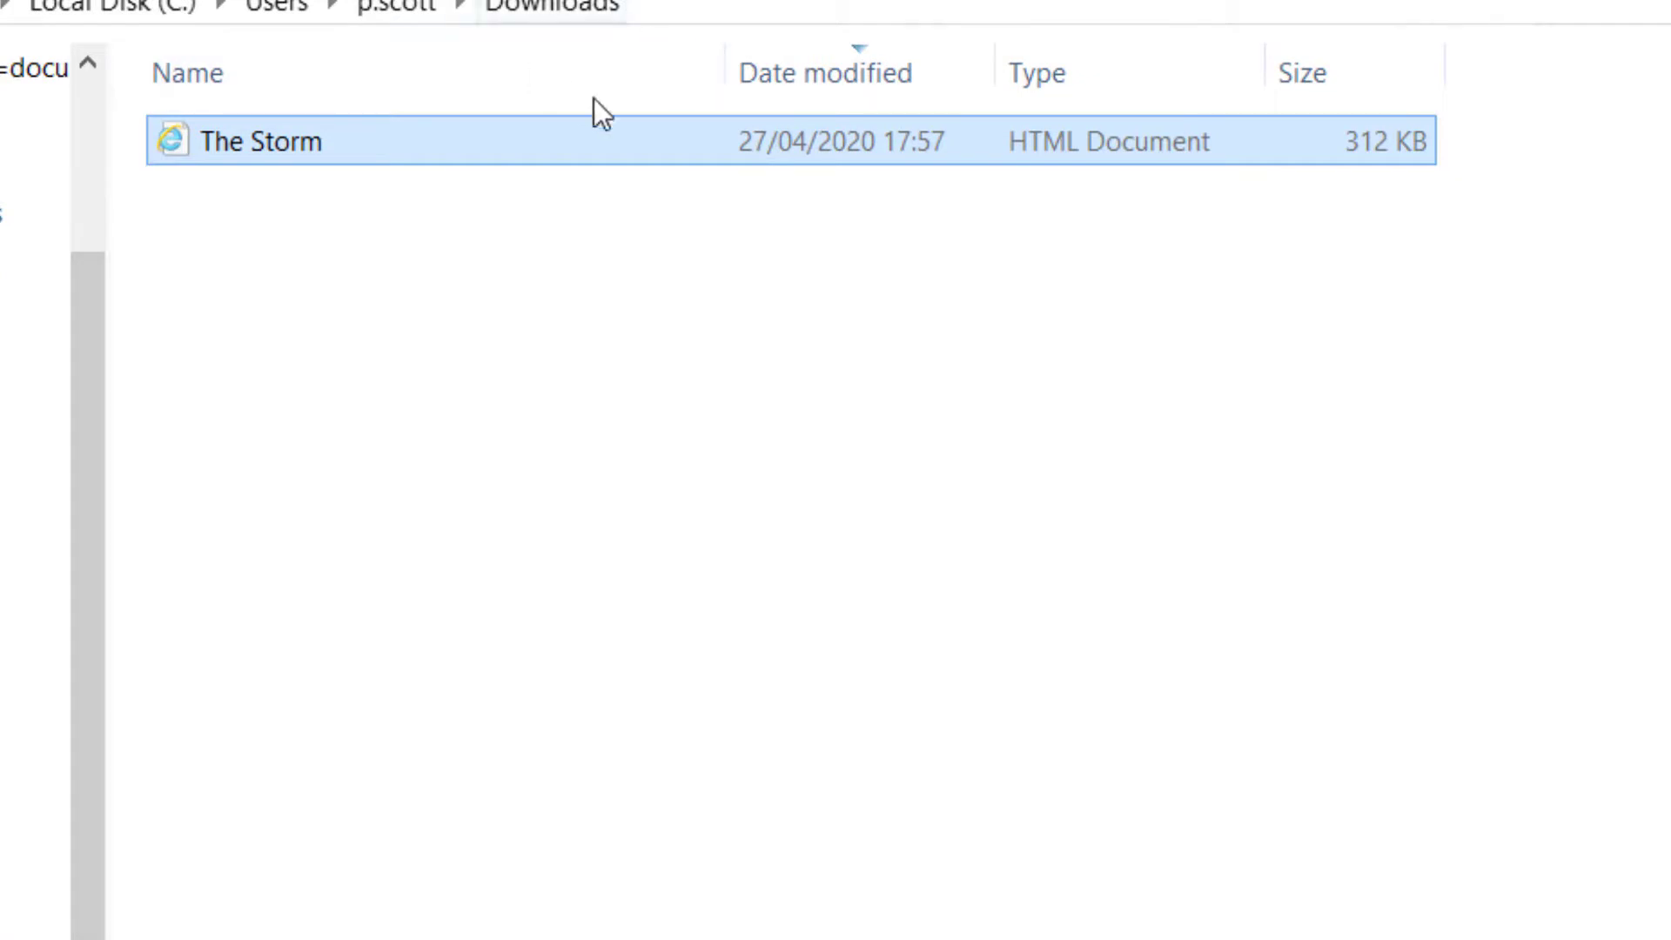
Step: Open the published The Storm HTML document from the Downloads folder in the browser
right_click(299, 145)
left_click(444, 657)
double_click(185, 92)
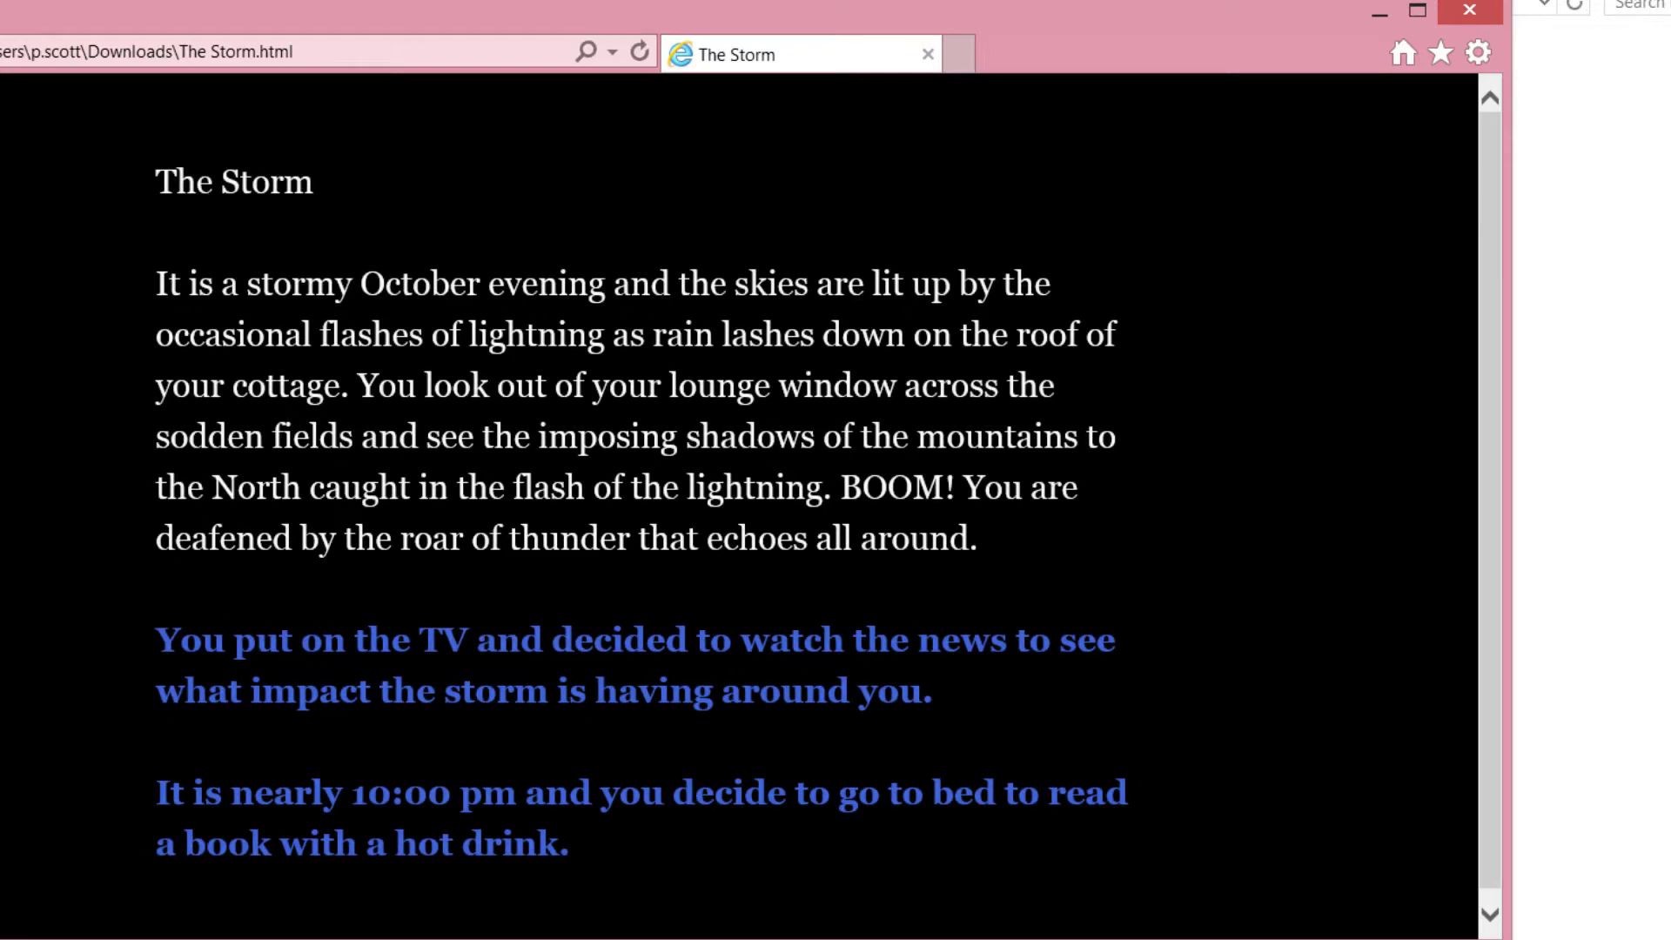
Step: Play the published story, choosing to watch TV, go to bed, answer the door and leave the box unopened, and resize the browser window
left_click(413, 634)
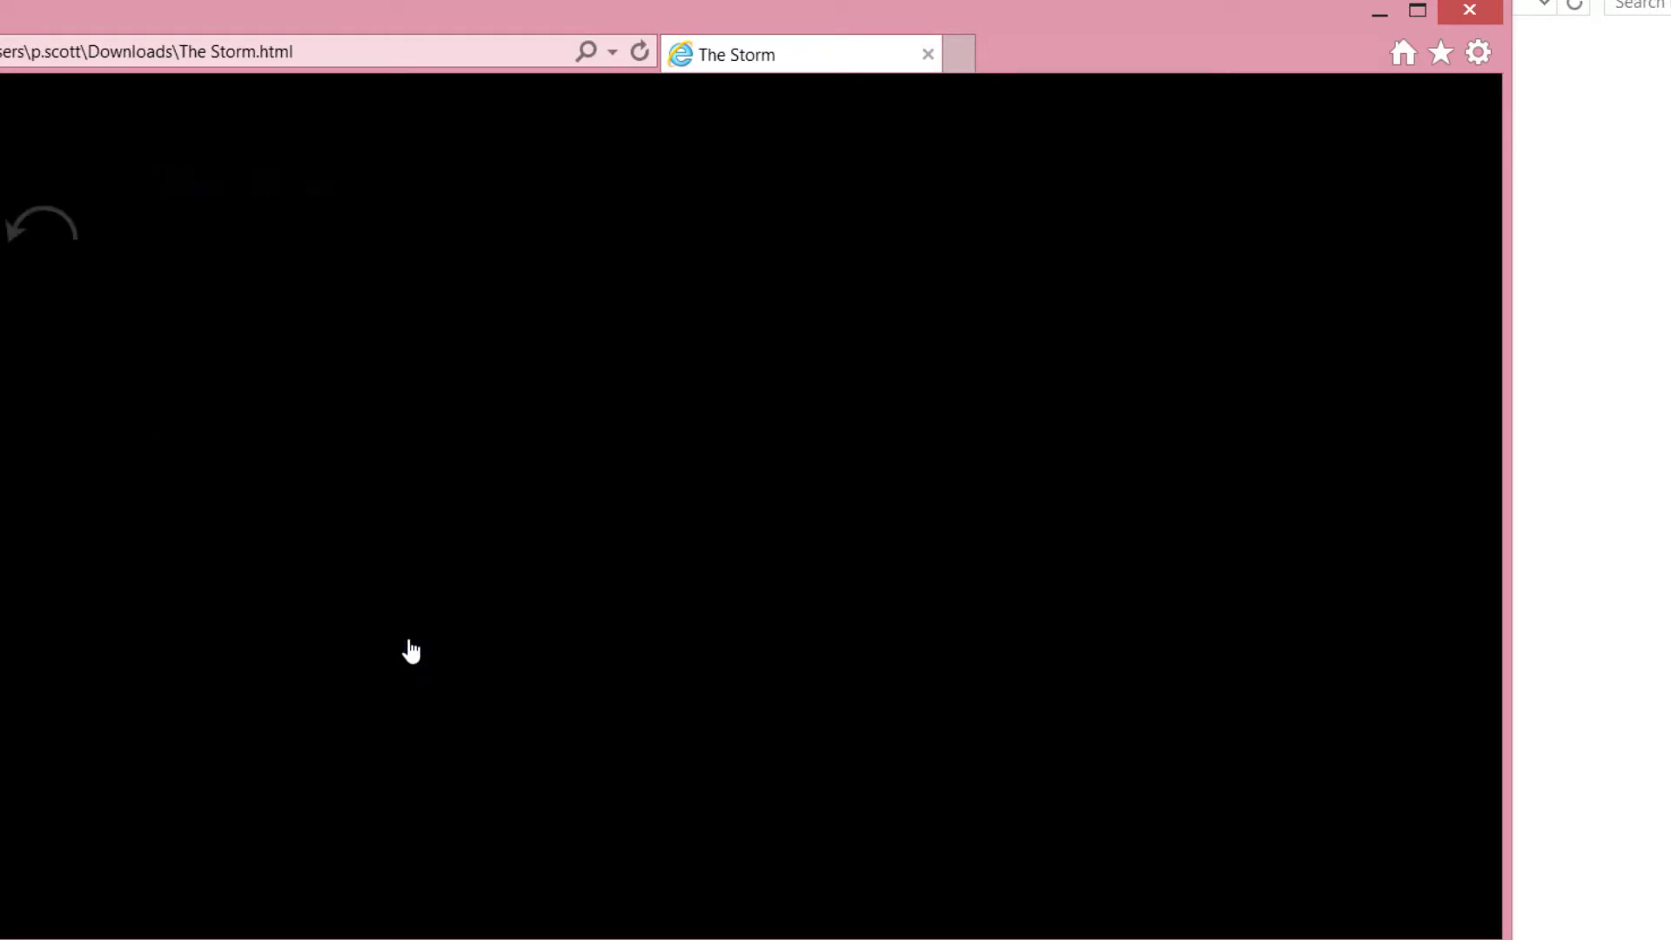
left_click(316, 251)
left_click(384, 804)
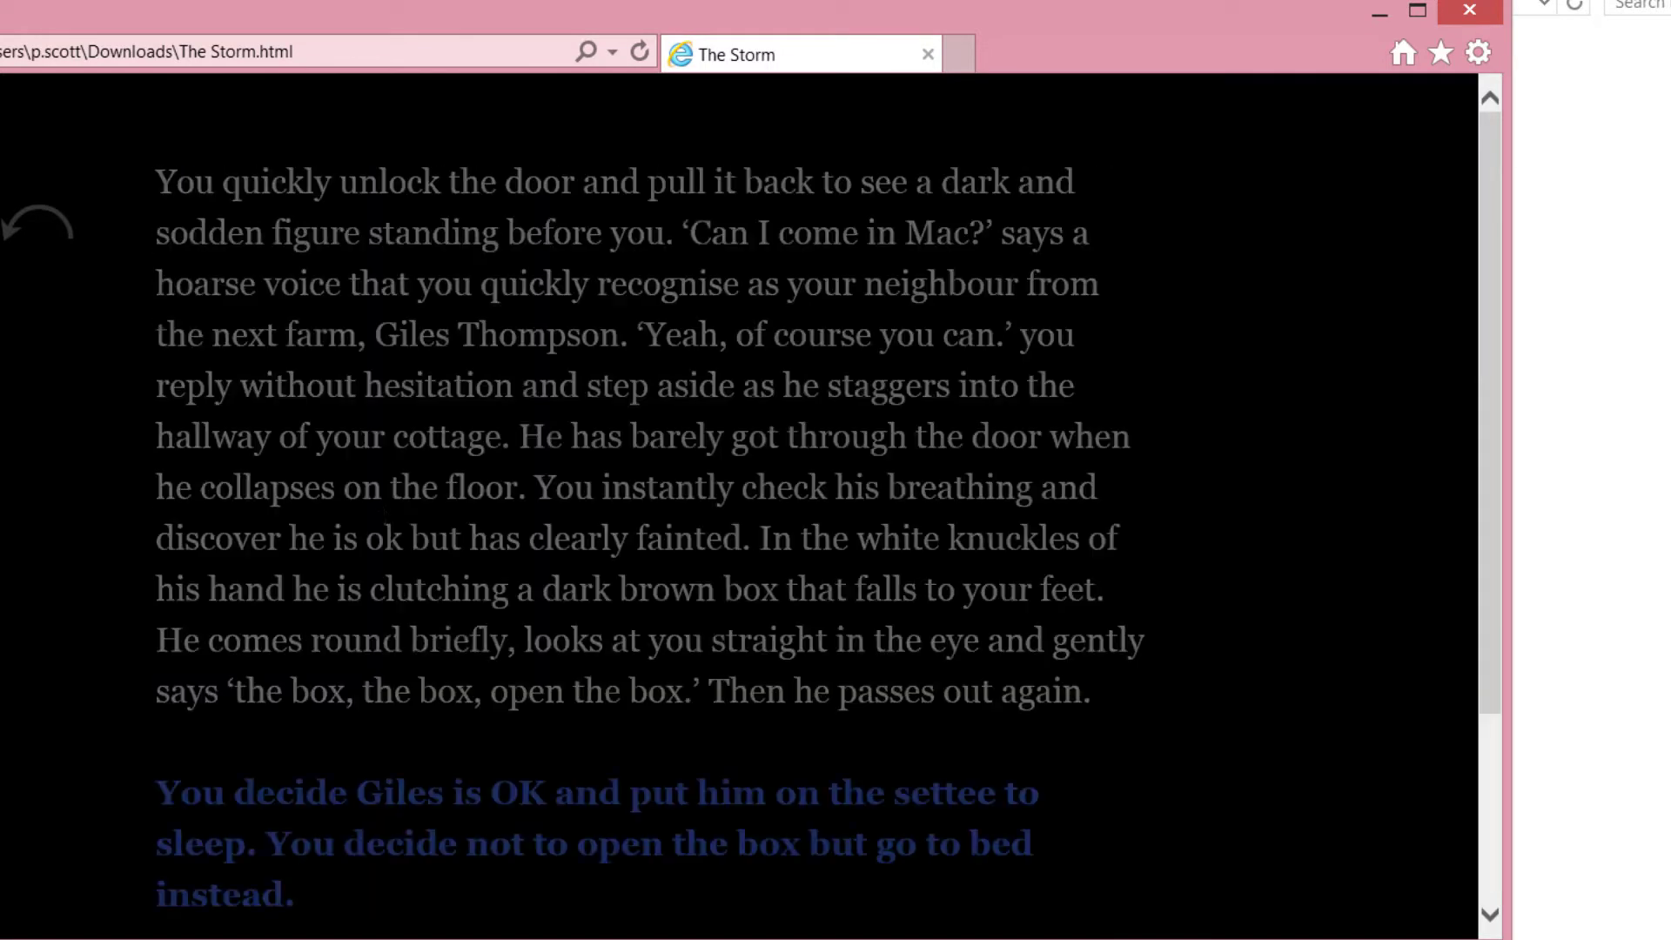
left_click(390, 801)
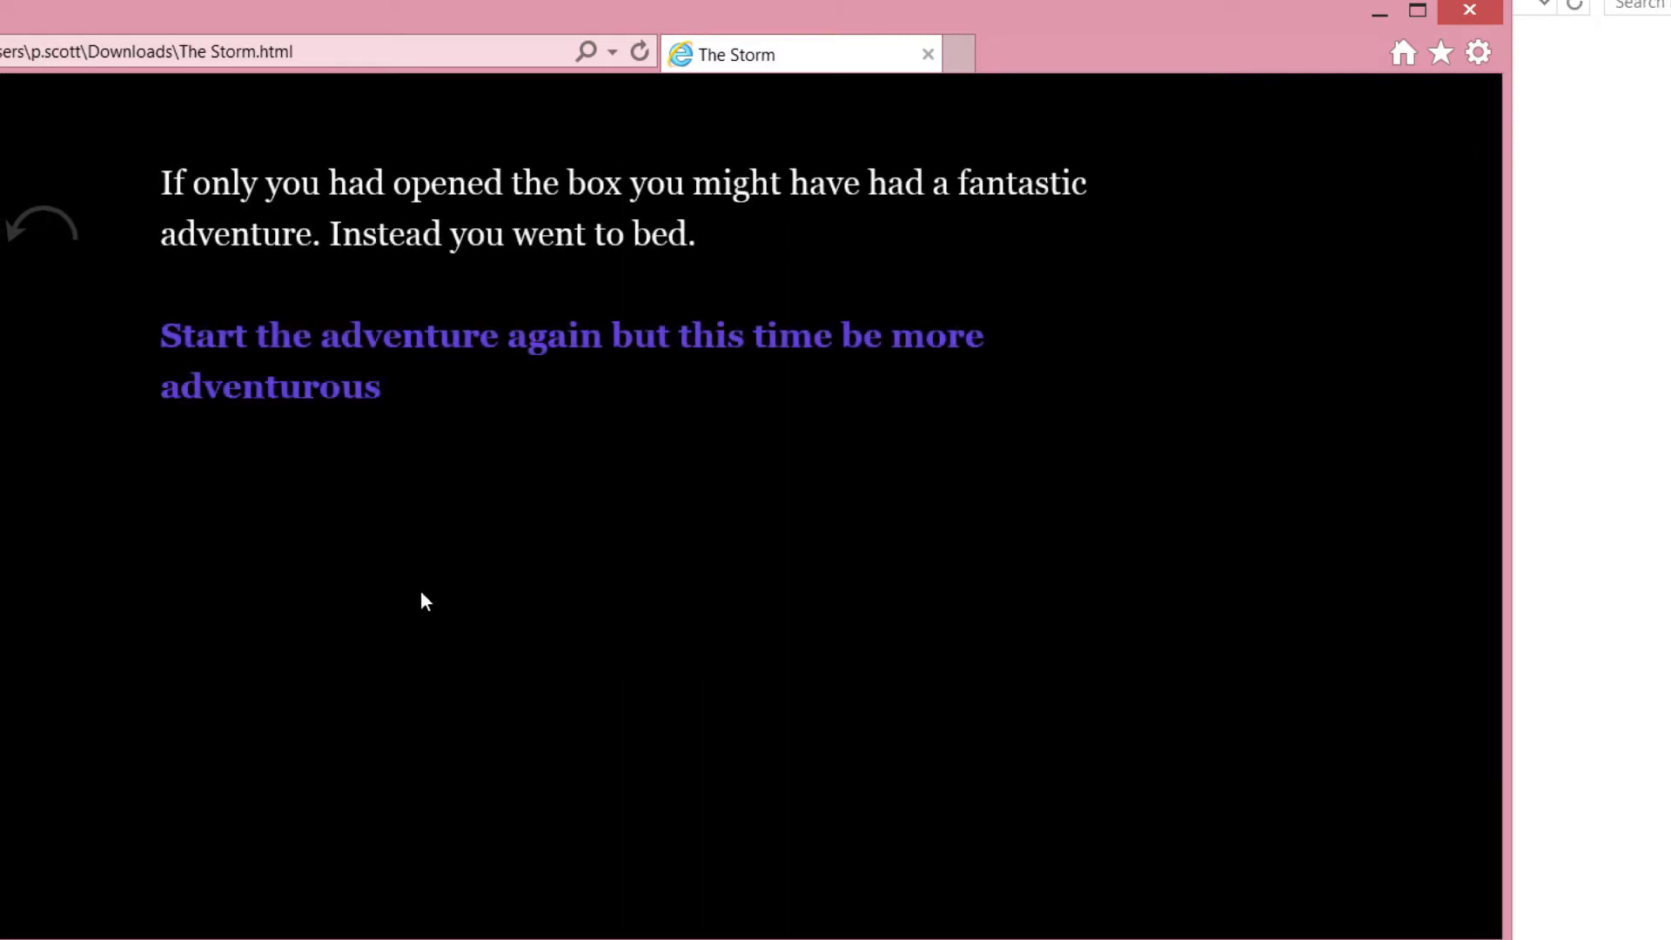
left_click(1417, 11)
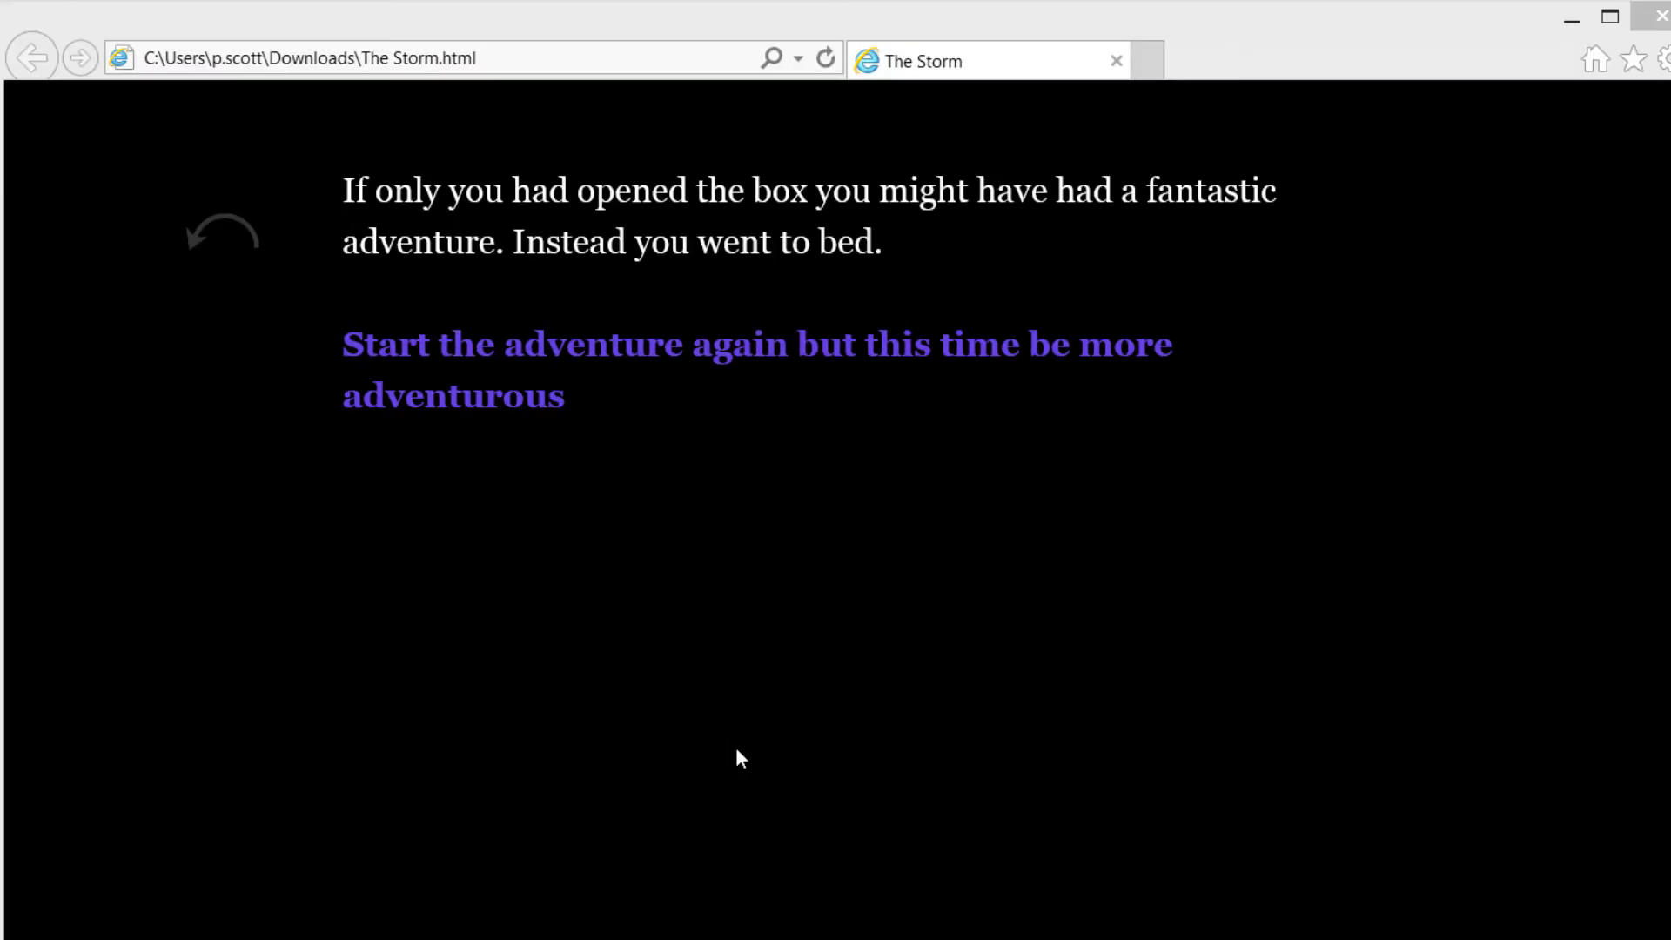